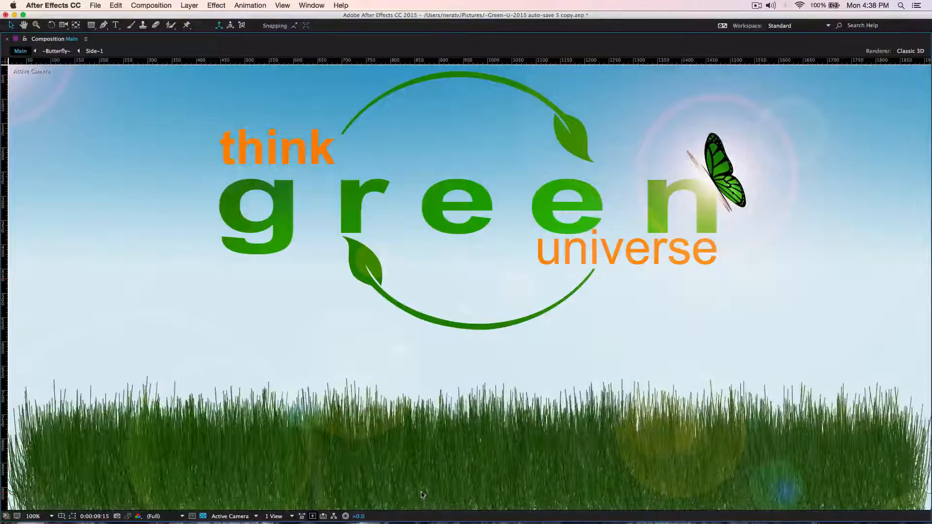
Switch to Safari and look through the open Nera Studio tutorial videos and the infinity growing flourish product page.
mouse_move(443, 521)
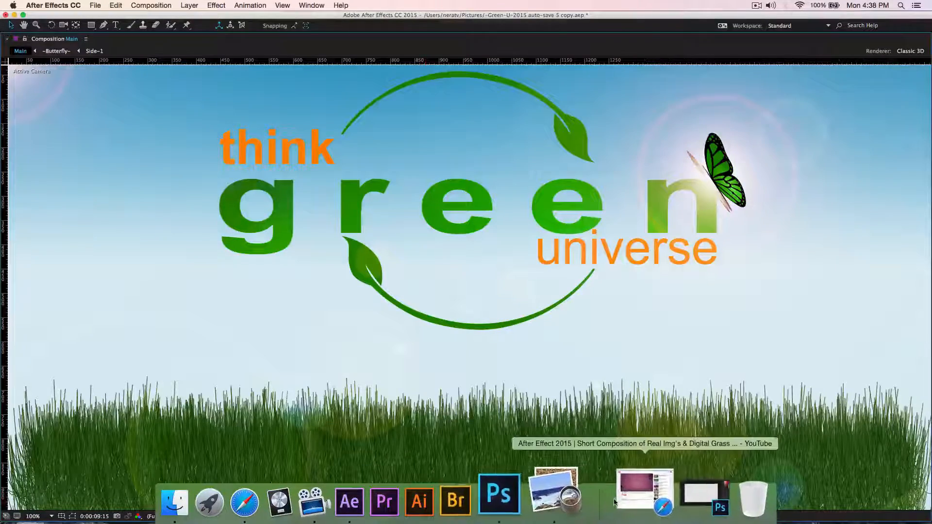
left_click(631, 490)
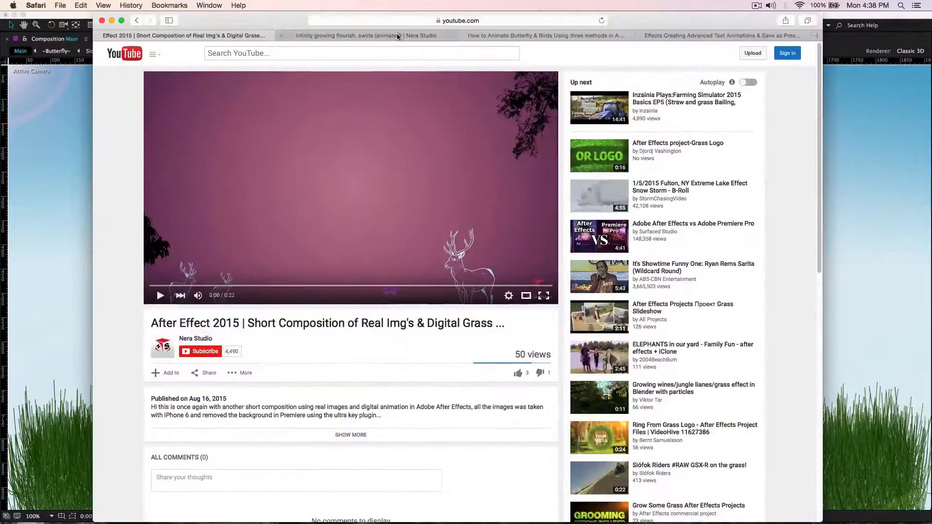
left_click(522, 35)
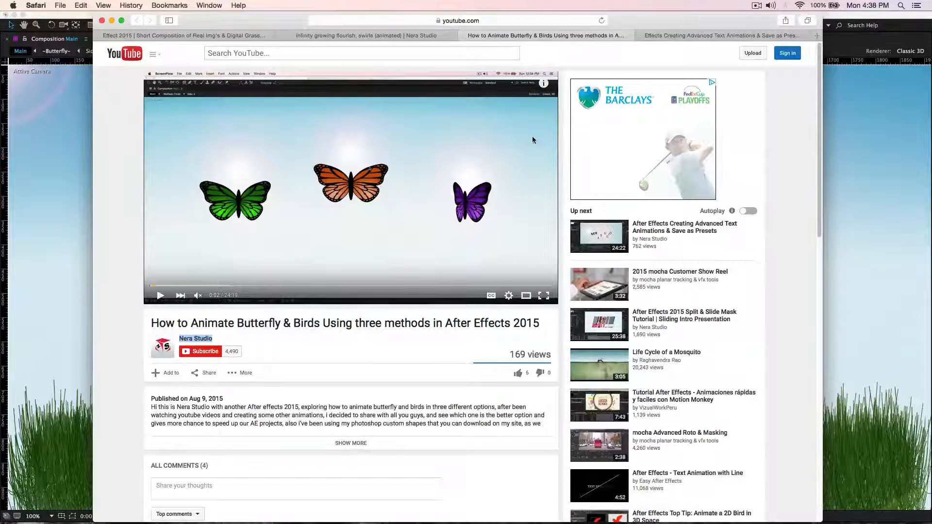
left_click(662, 35)
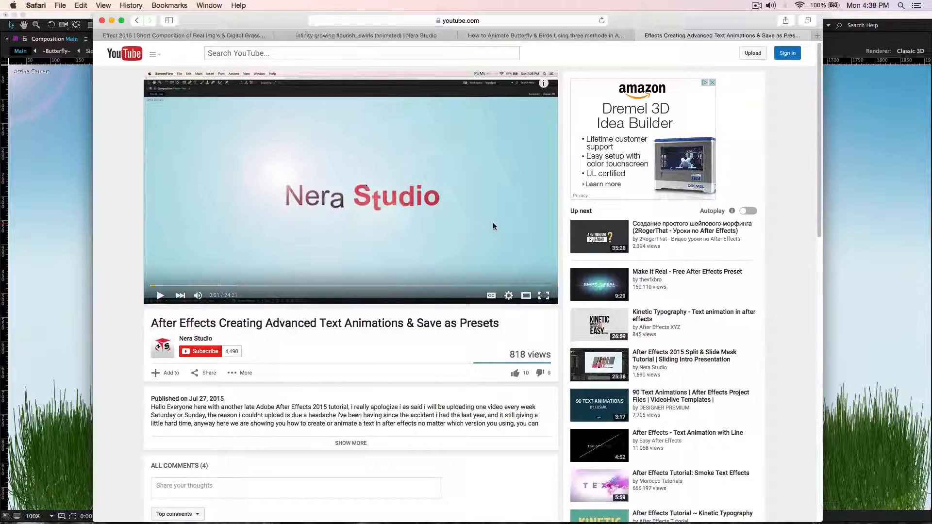
left_click(319, 35)
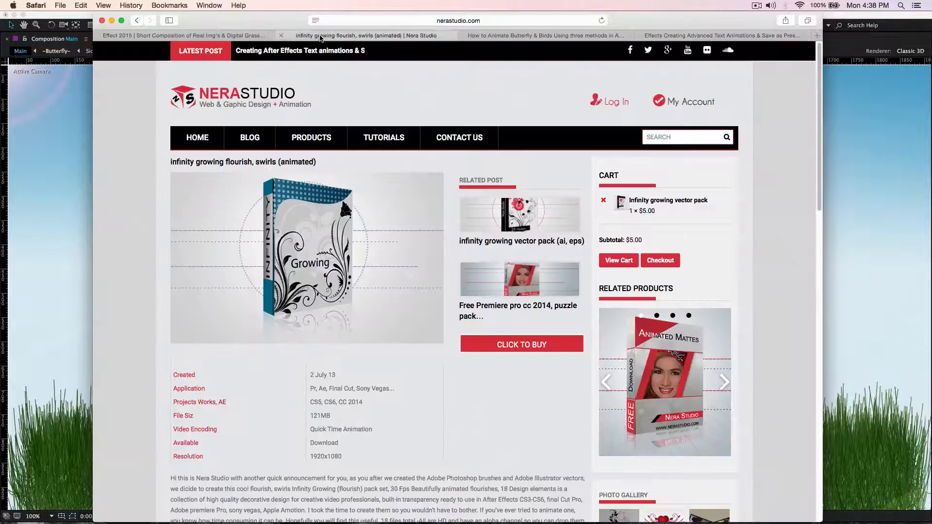
left_click(190, 36)
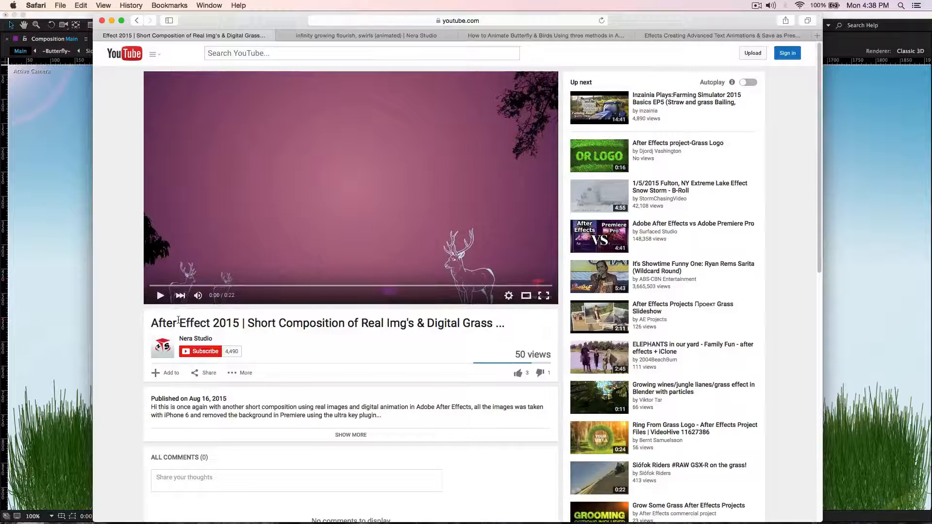
Play the short composition video with digital grass, replay its beginning and pause it.
key("space")
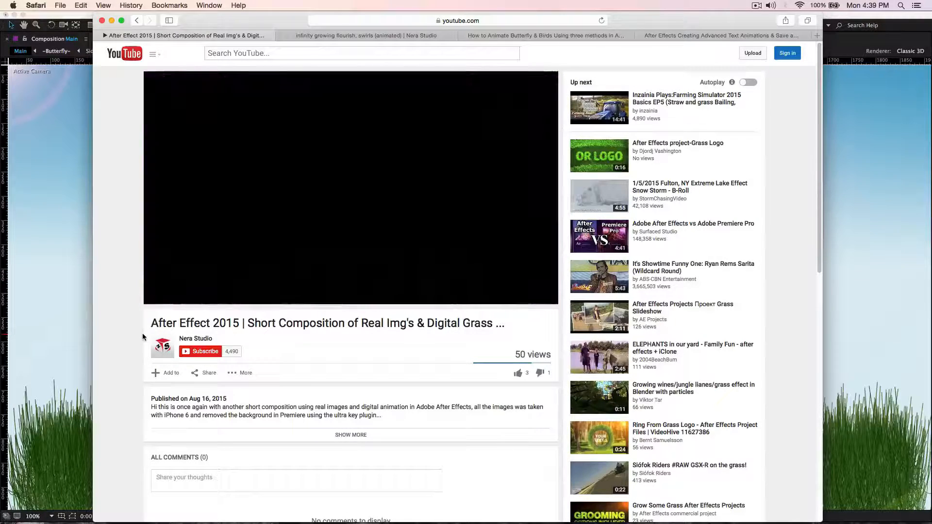
mouse_move(230, 263)
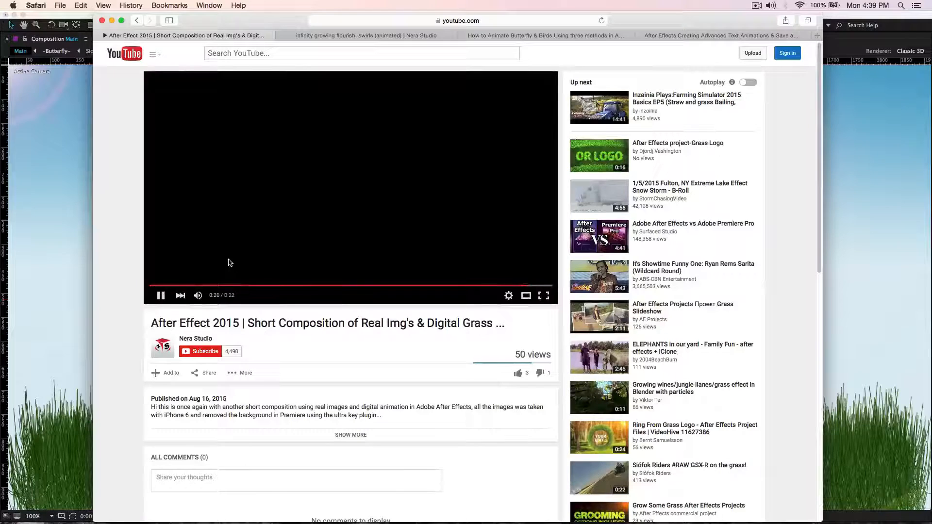
left_click(162, 296)
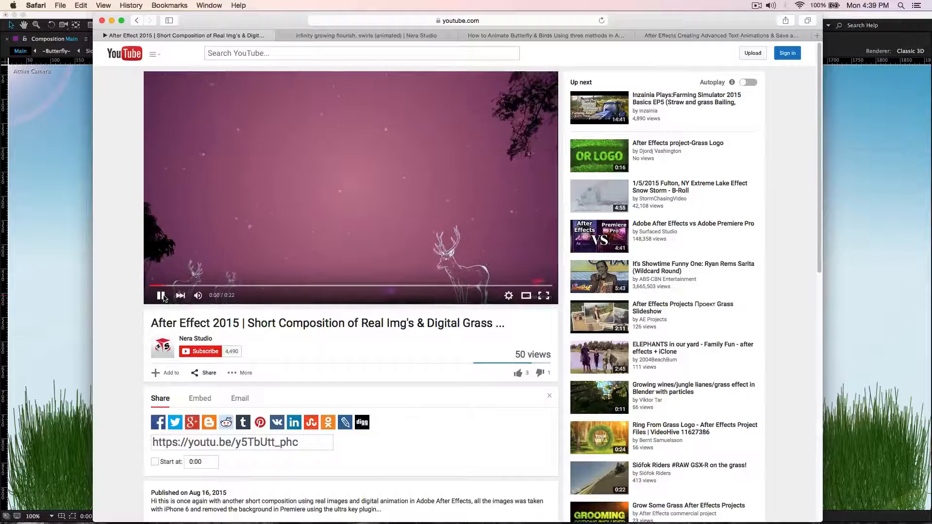
left_click(162, 296)
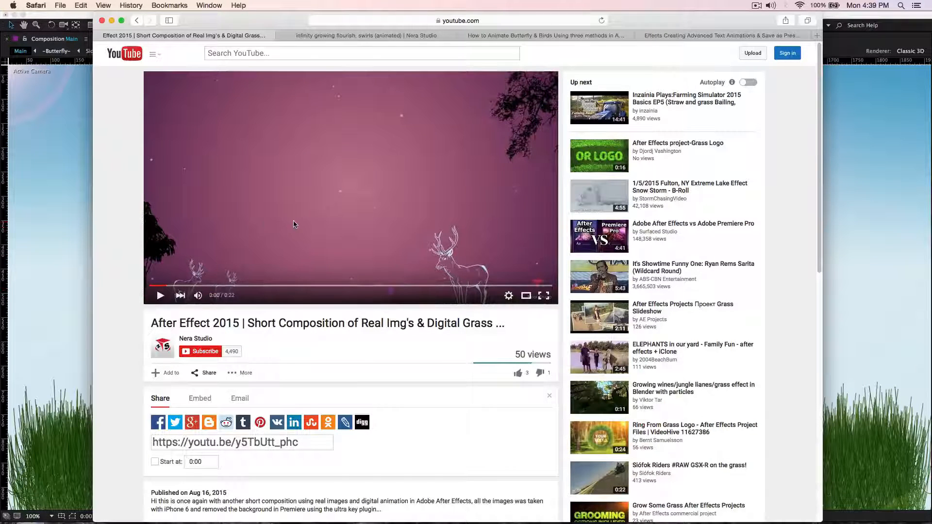
View the infinity growing flourish product page, minimize the browser and return to After Effects.
left_click(372, 35)
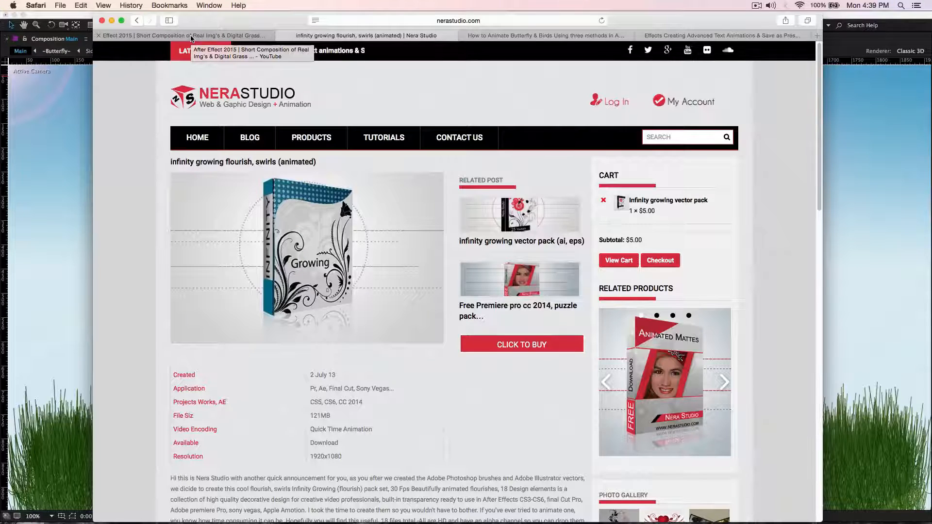
left_click(111, 21)
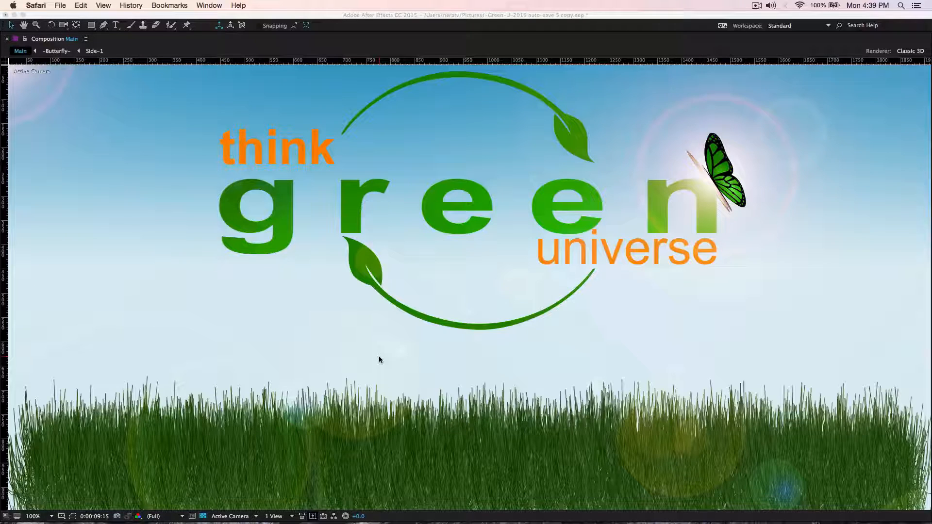
left_click(415, 266)
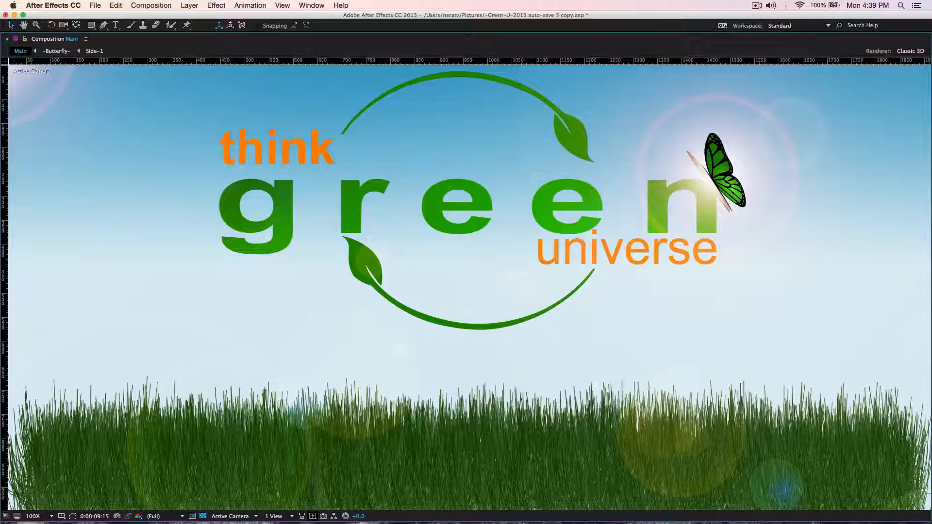
Switch to Preview to examine the reference photos of the truck and green recycling logo, and return to After Effects.
mouse_move(522, 523)
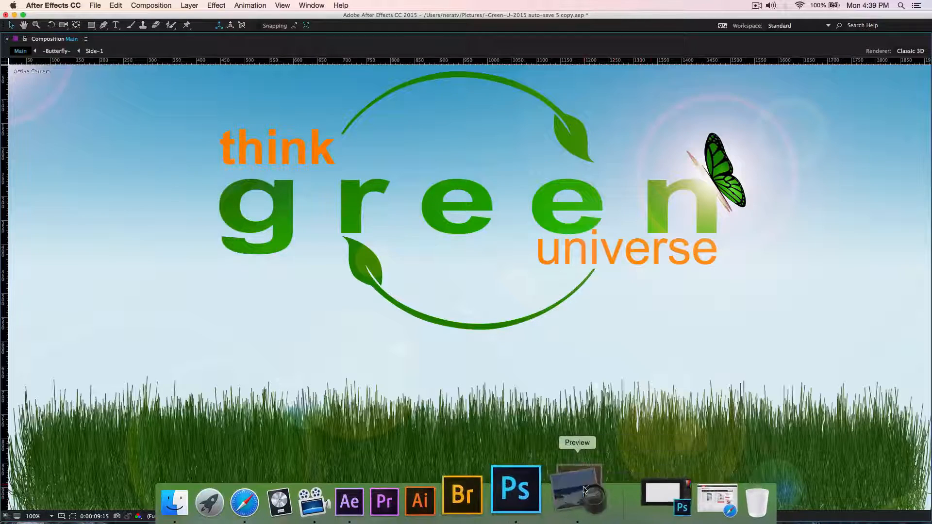
left_click(584, 490)
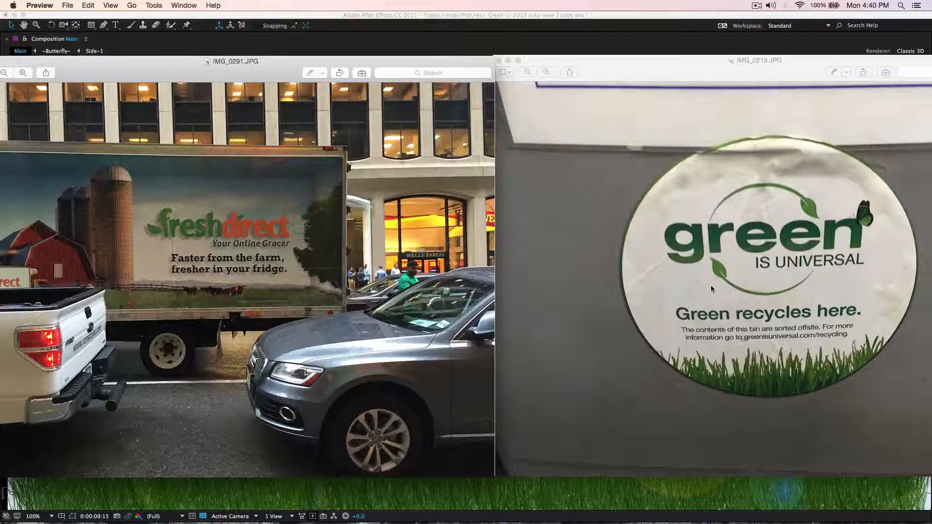
left_click(497, 494)
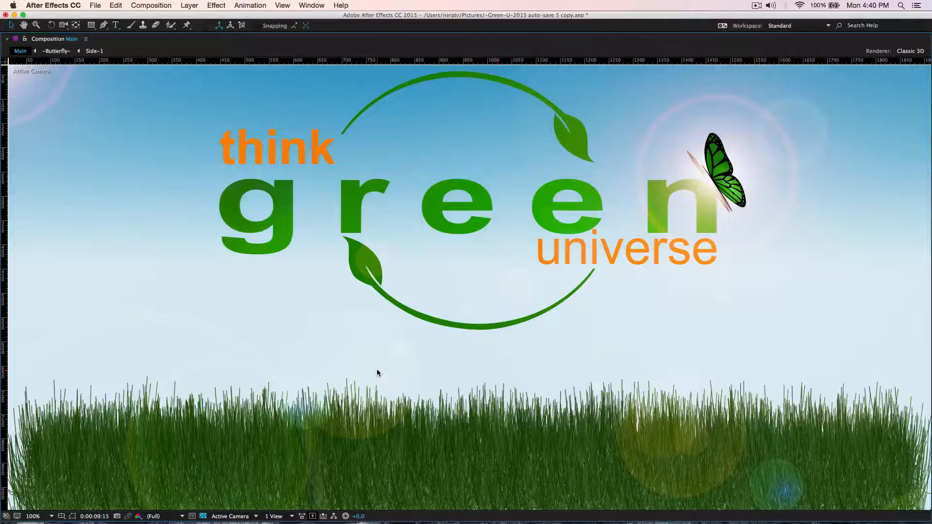
Restore the full panel layout, open the Grass-H-1 composition and review its composition settings.
key("grave")
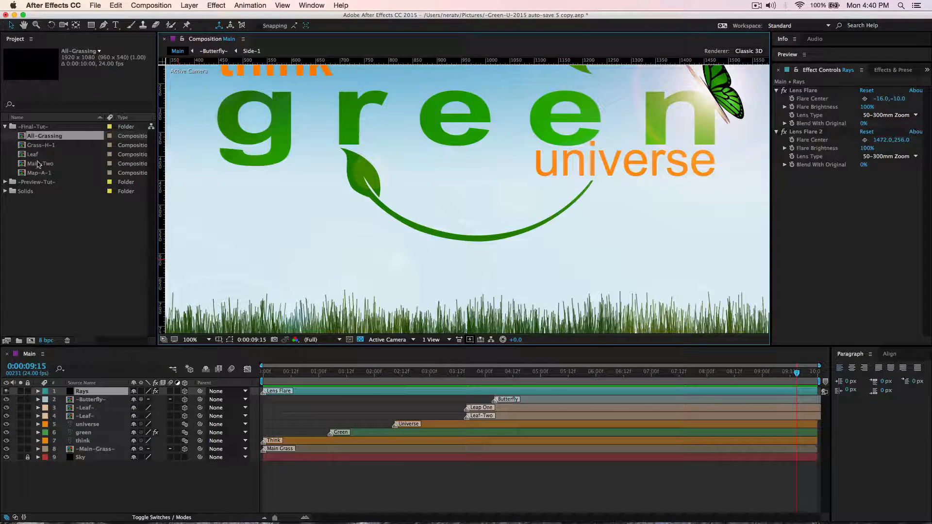
double_click(43, 146)
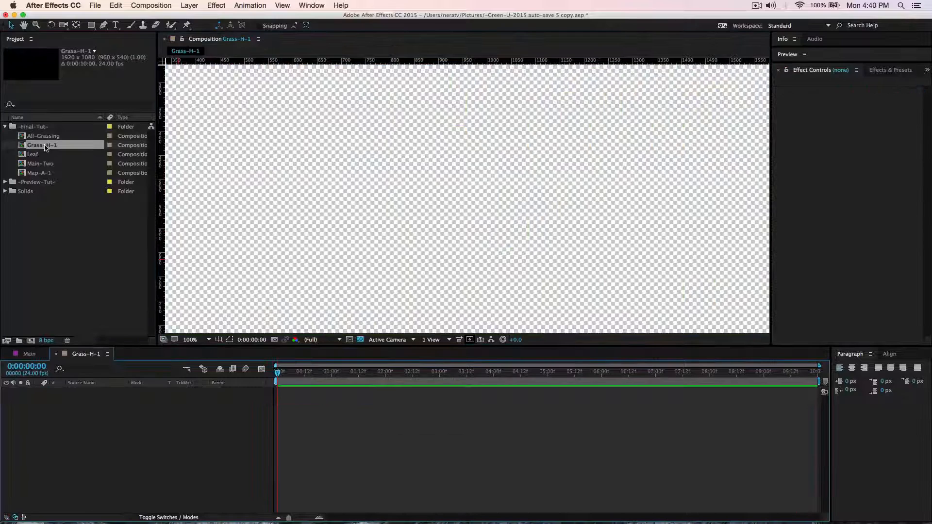
left_click(159, 6)
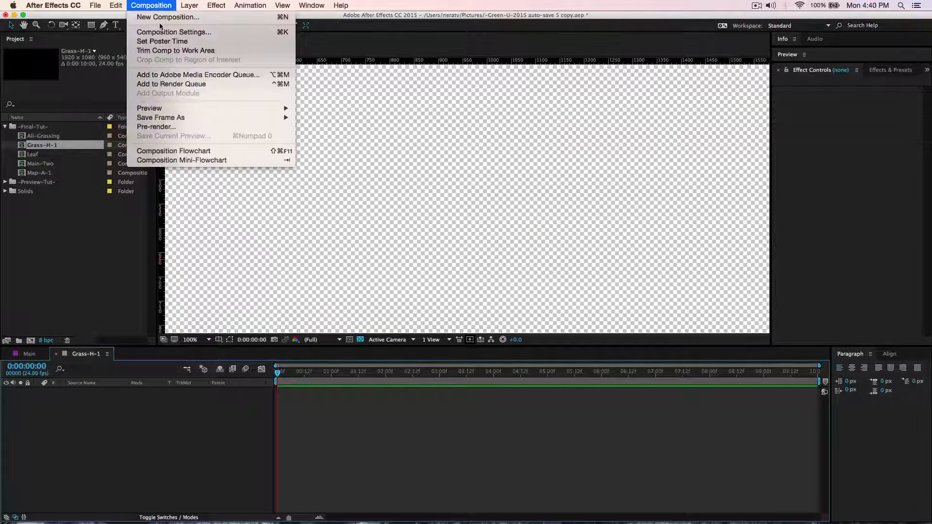
left_click(168, 30)
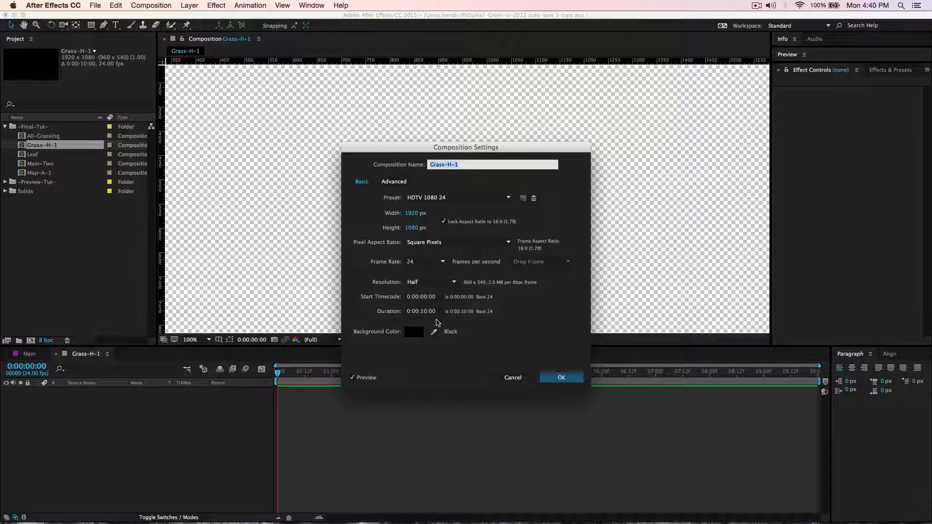
left_click(550, 378)
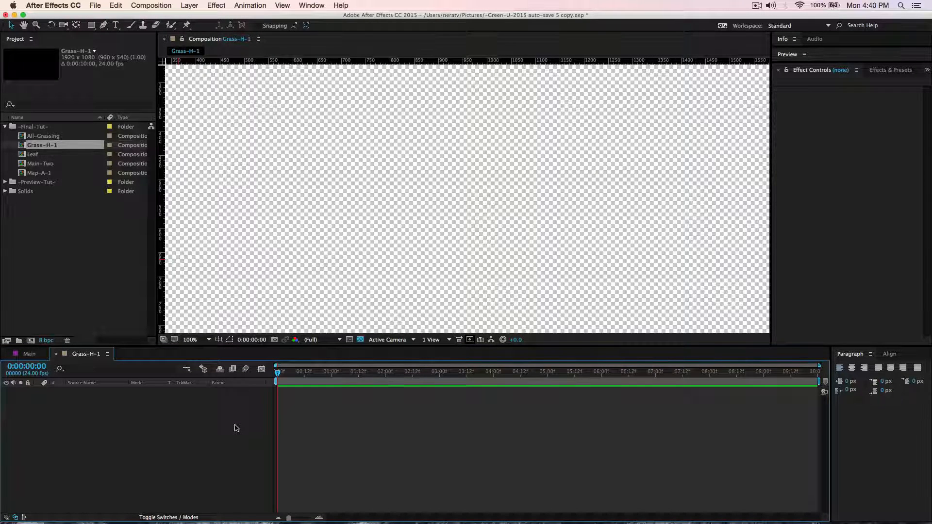
Add a black solid at composition size to Grass-H-1.
key("super+y")
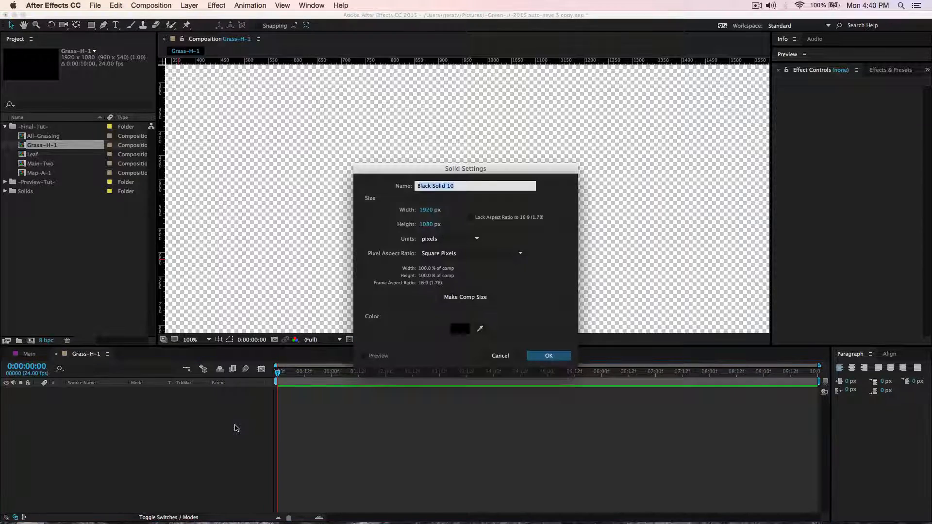
mouse_move(423, 523)
left_click(458, 297)
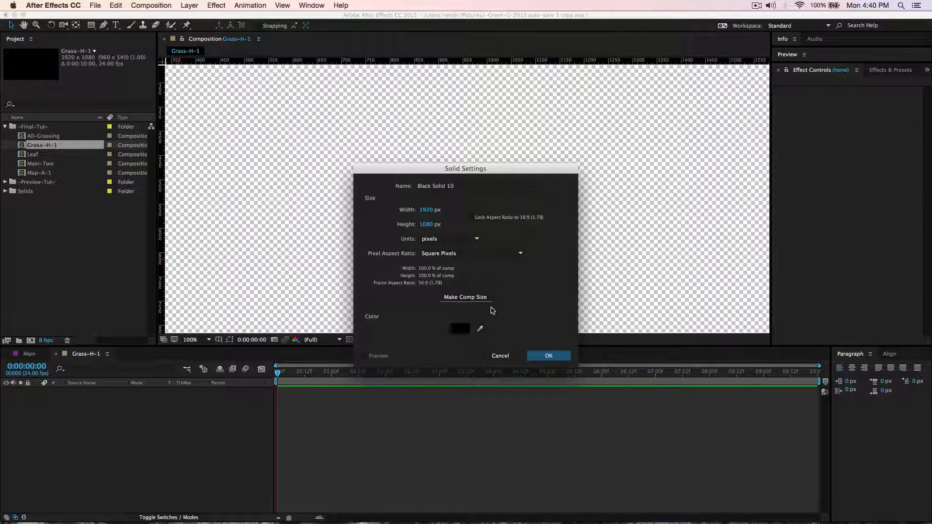
left_click(548, 355)
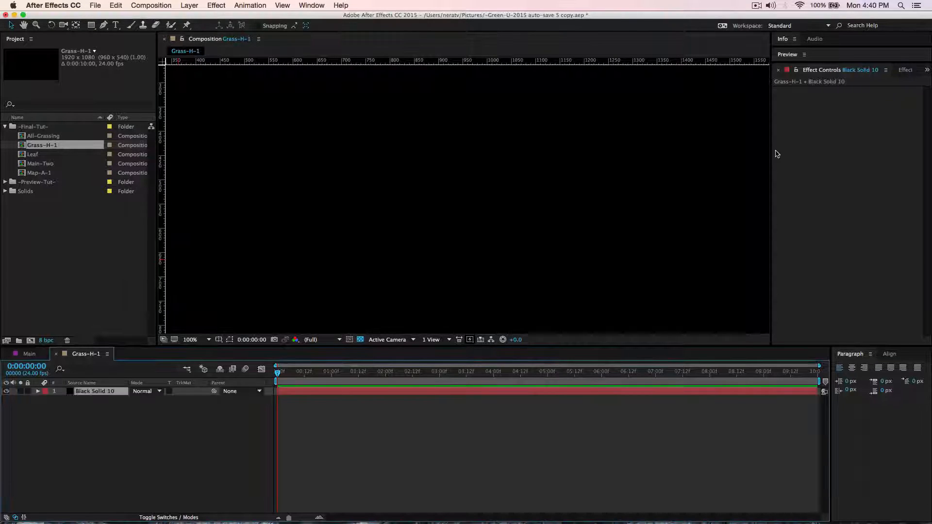
Apply the CC Hair effect to the black solid and turn off the transparency grid.
left_click(905, 70)
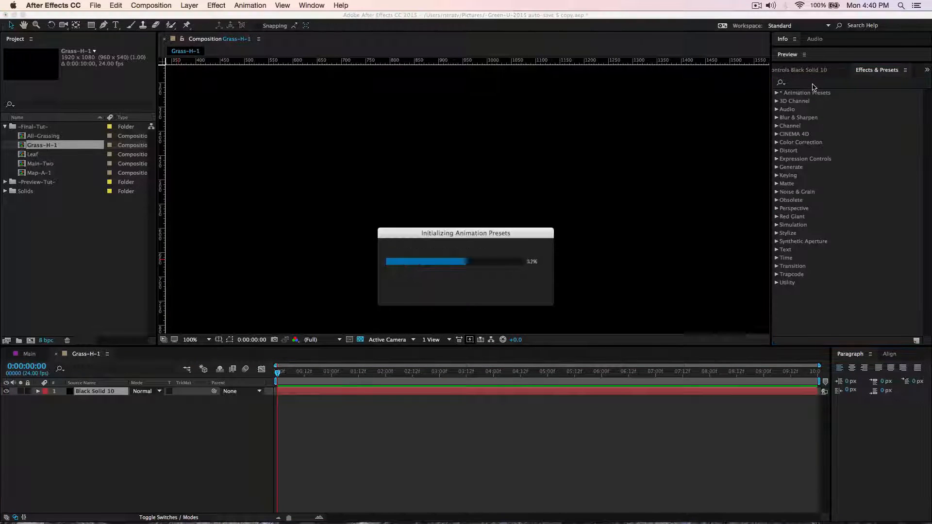
left_click(814, 82)
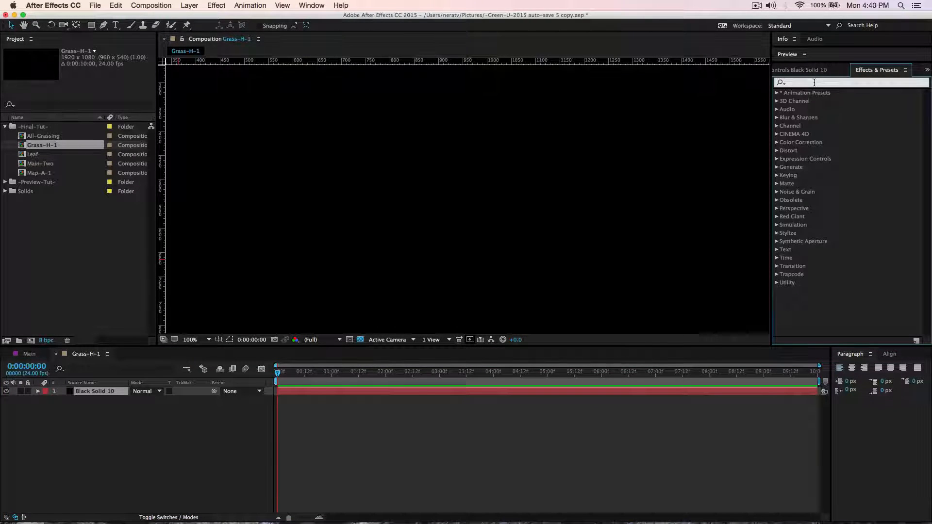
type("cc hai")
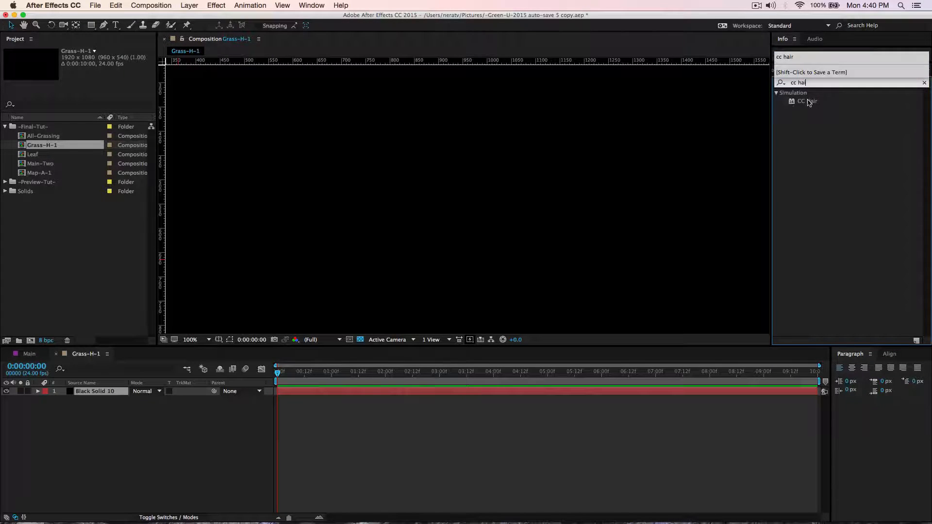
double_click(809, 102)
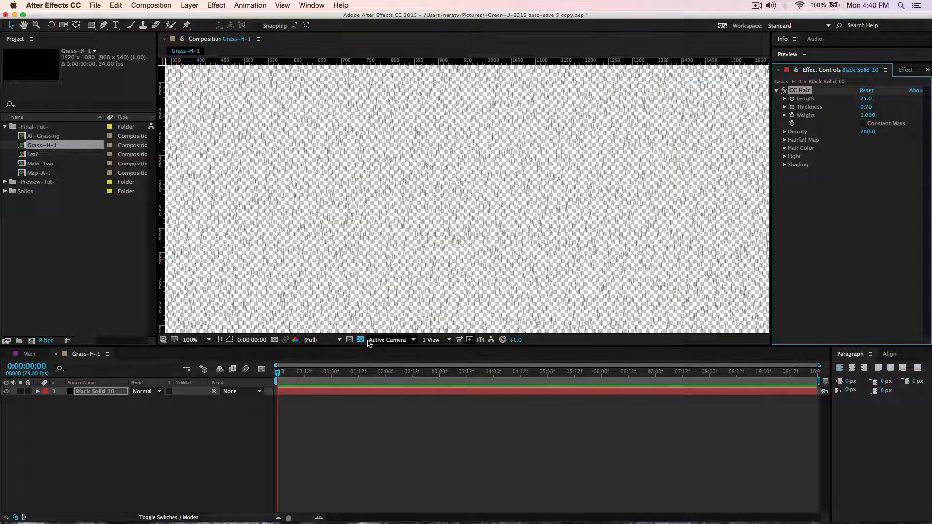
left_click(361, 339)
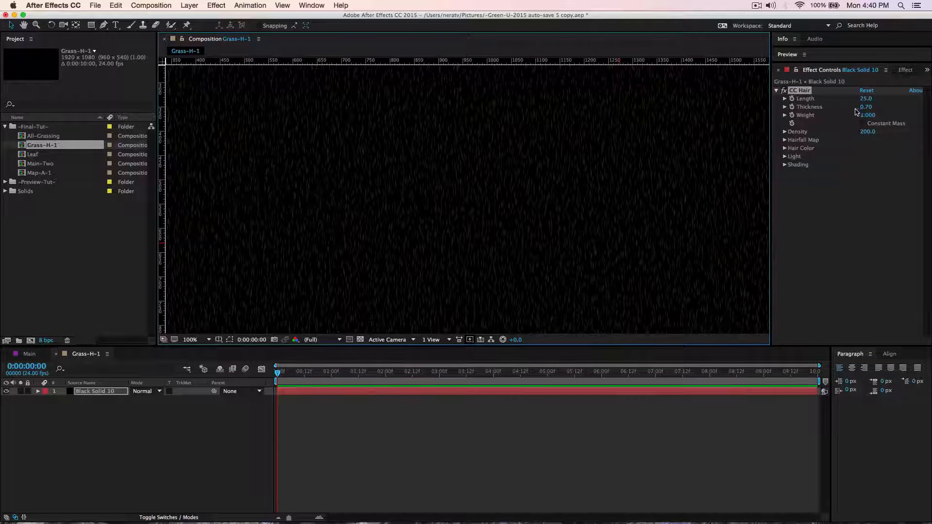
Set the CC Hair length to 50 and its thickness to 0.75.
left_click_drag(865, 99, 873, 100)
left_click(868, 99)
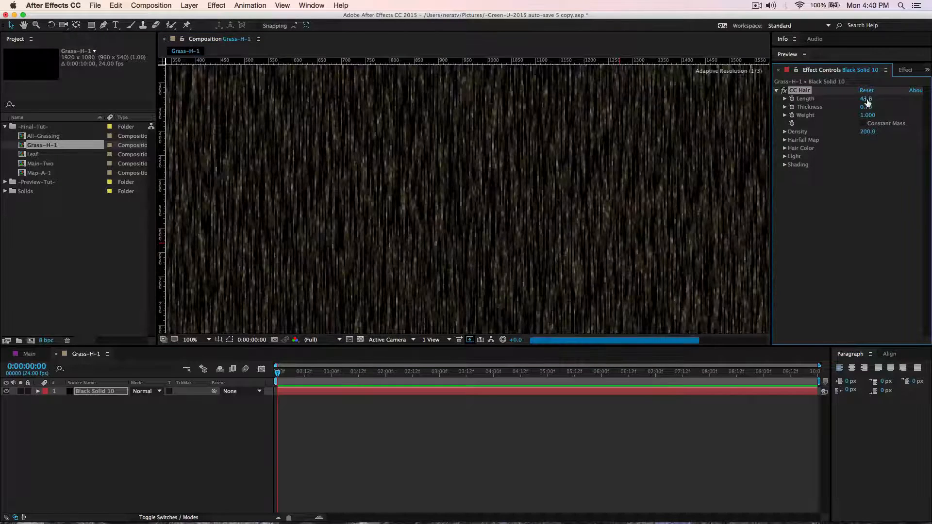
type("50")
key("Return")
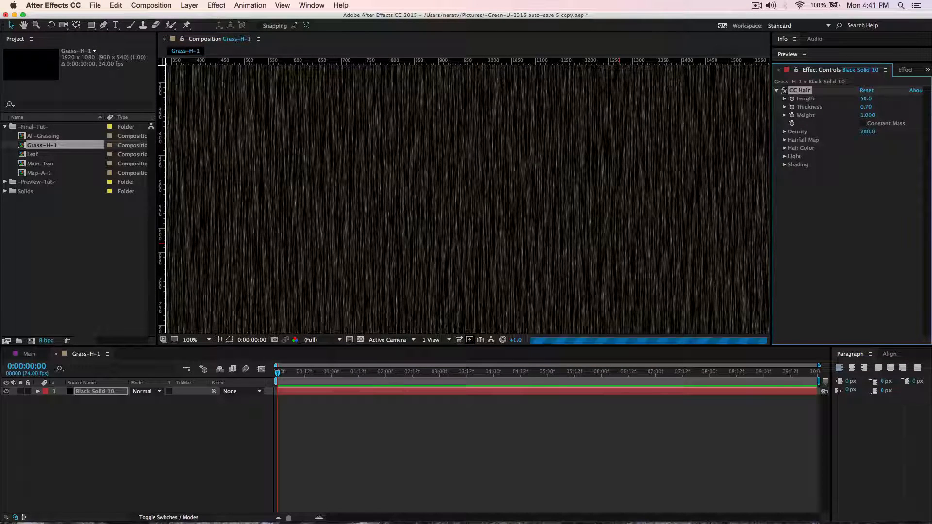
left_click(865, 107)
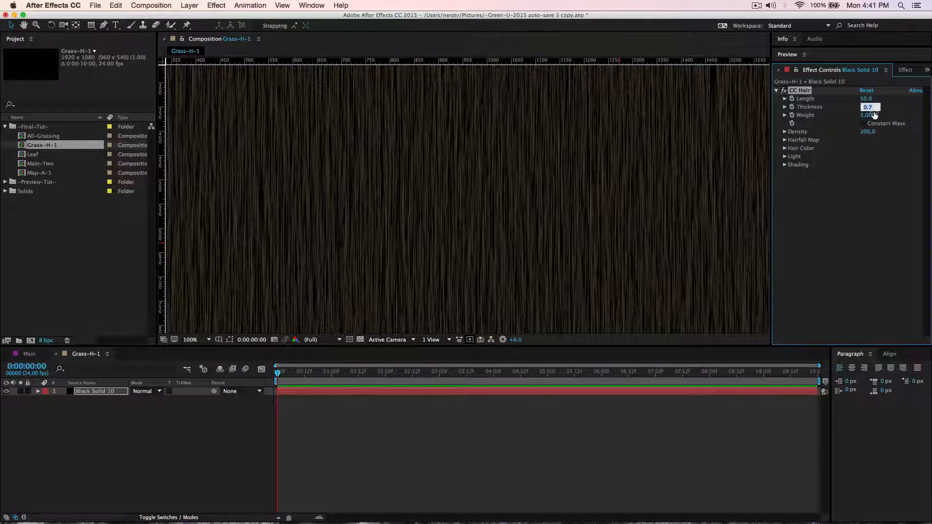
type("1")
type("5")
key("Return")
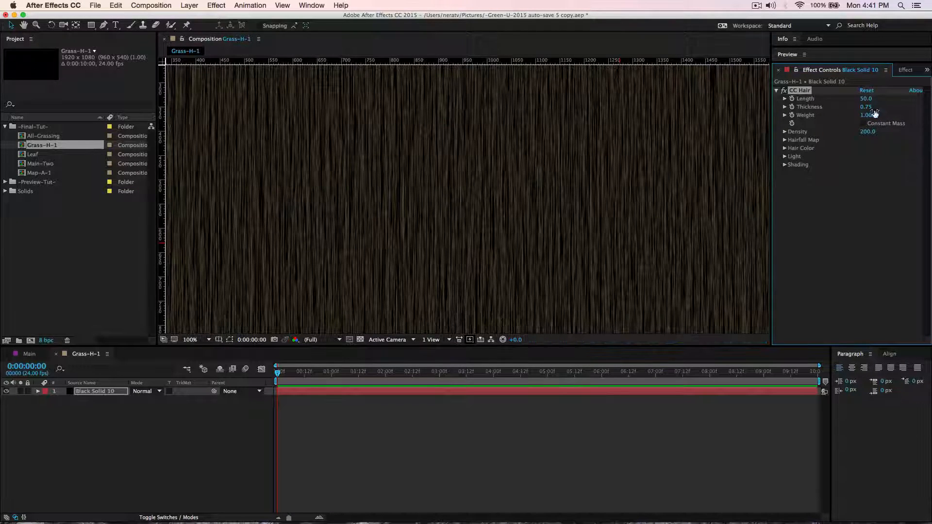
Set the CC Hair weight to -1.
left_click(866, 115)
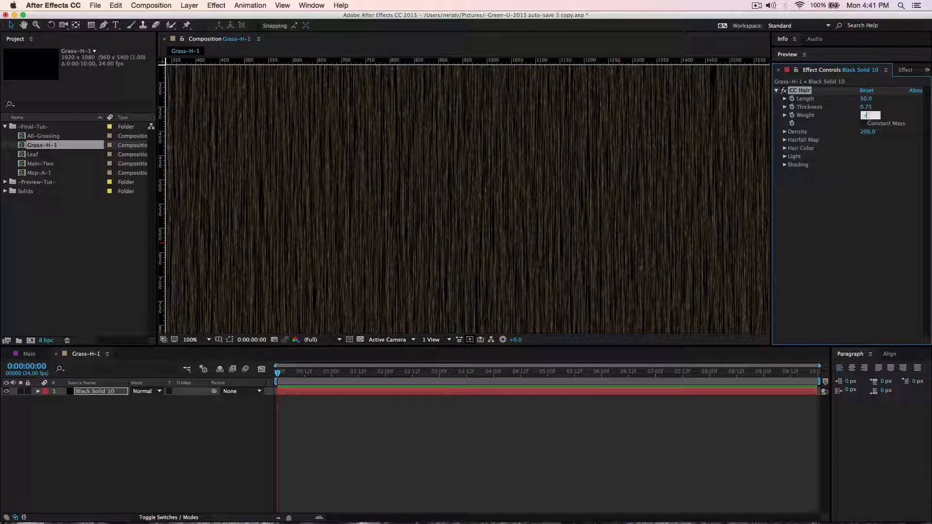
type("-1")
key("Return")
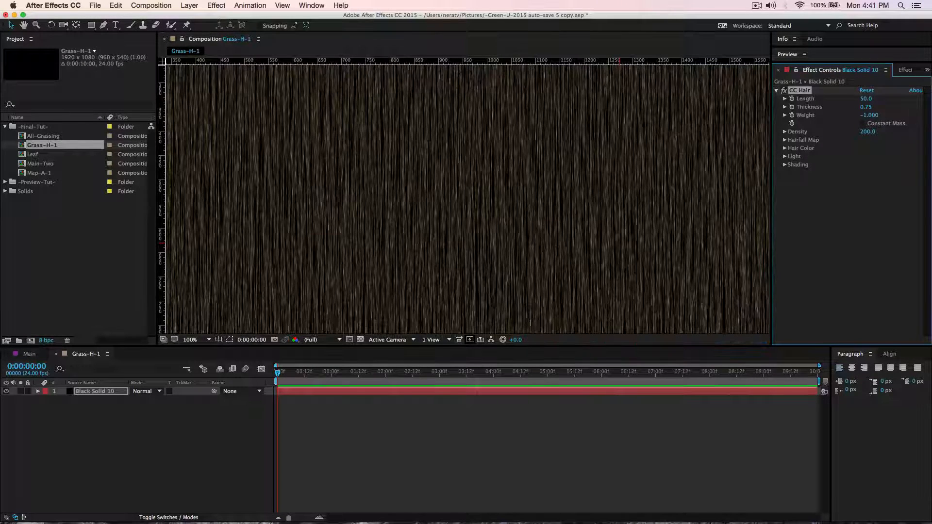
Draw a wide, low rectangular mask on the black solid across the lower part of the composition.
left_click(208, 339)
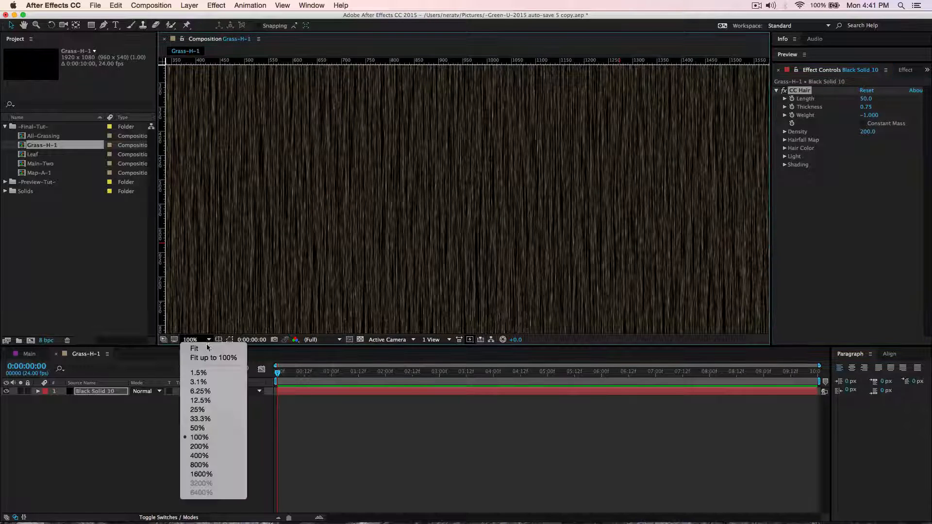
left_click(196, 444)
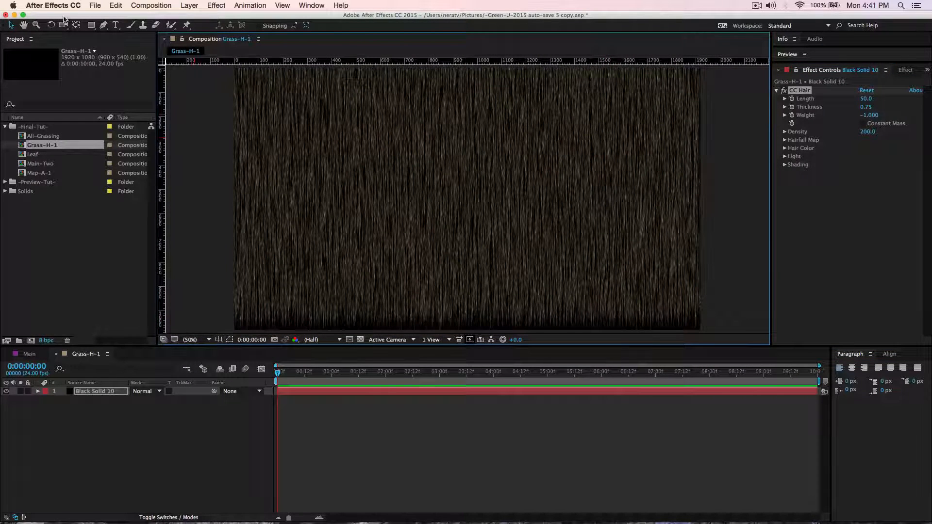
left_click_drag(86, 27, 123, 30)
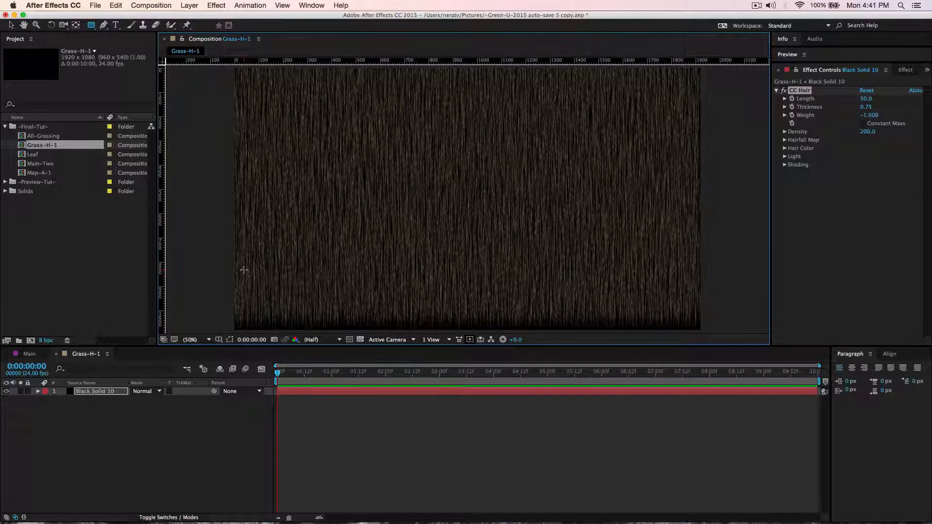
mouse_move(244, 270)
left_mouse_down()
mouse_move(281, 294)
mouse_move(643, 299)
mouse_move(685, 309)
left_mouse_up()
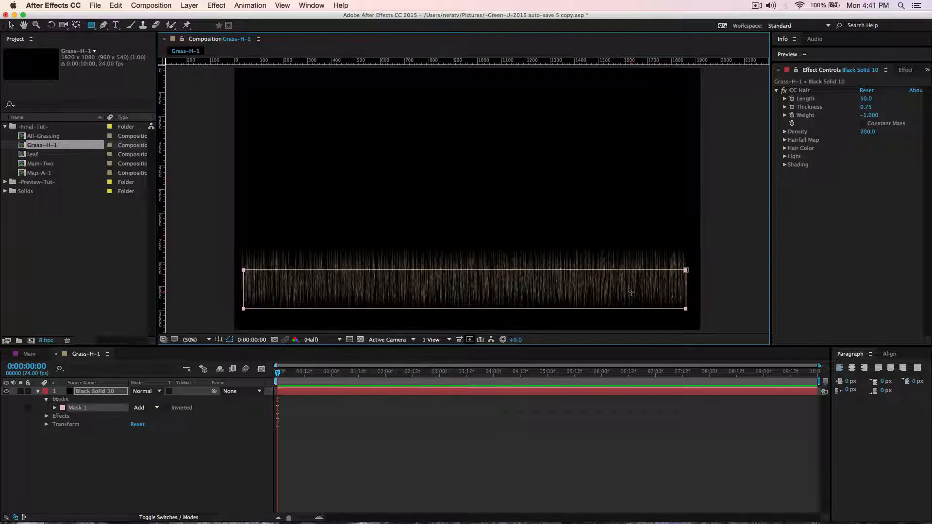
left_click(106, 392)
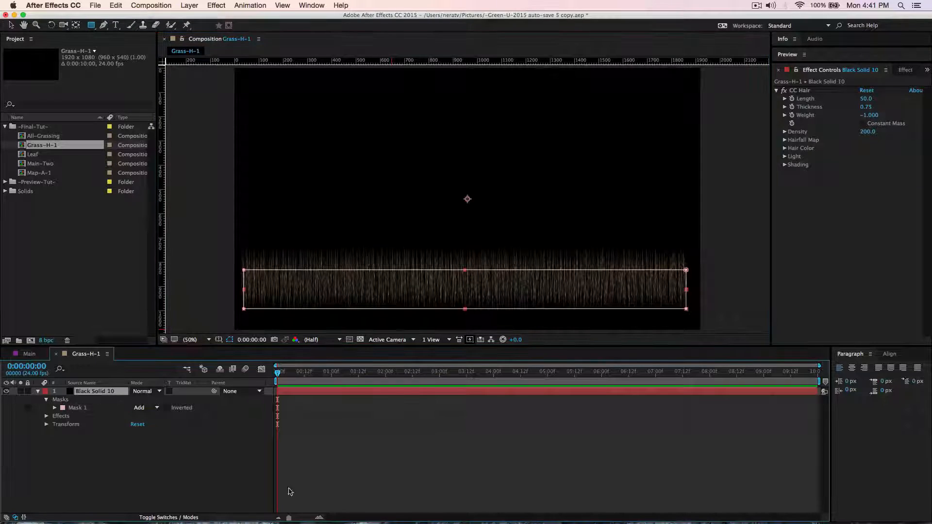
Switch to Safari to view the YouTube page of the short composition with digital grass, and return to After Effects.
mouse_move(315, 521)
left_click(303, 494)
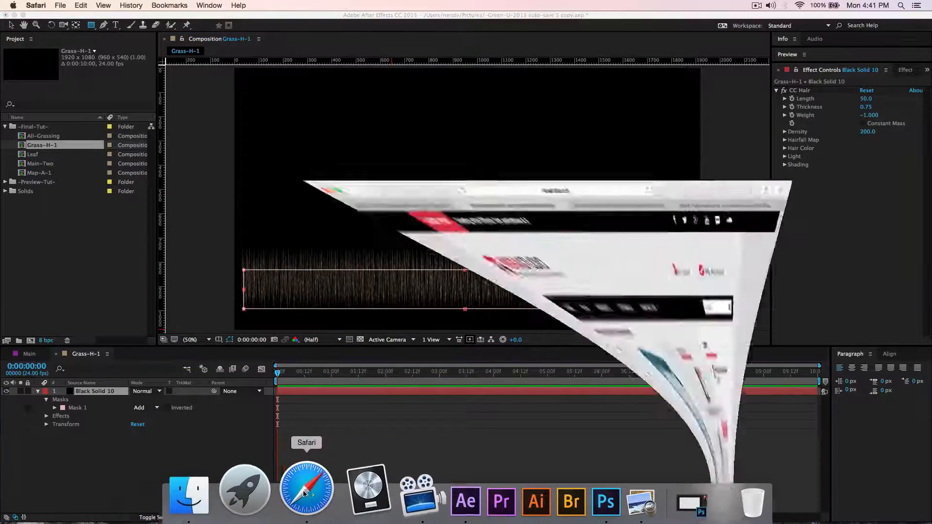
left_click(177, 35)
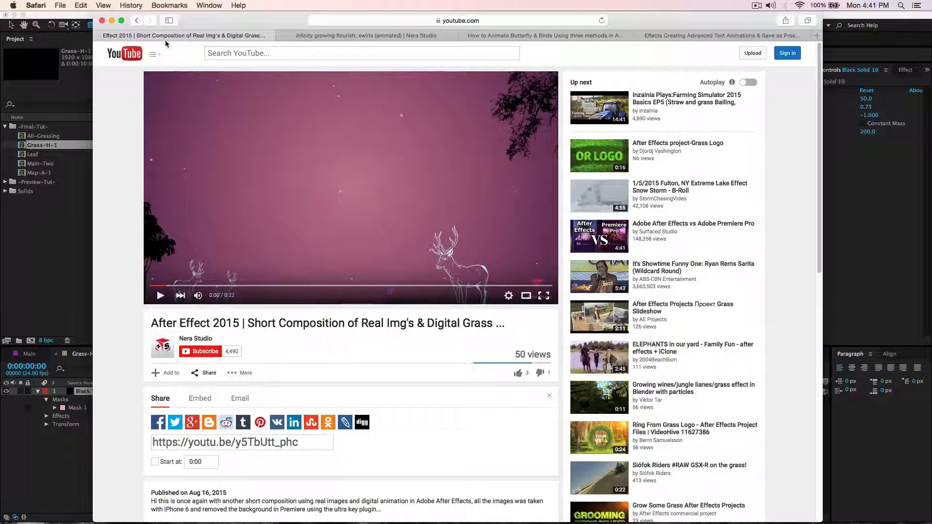
left_click(111, 20)
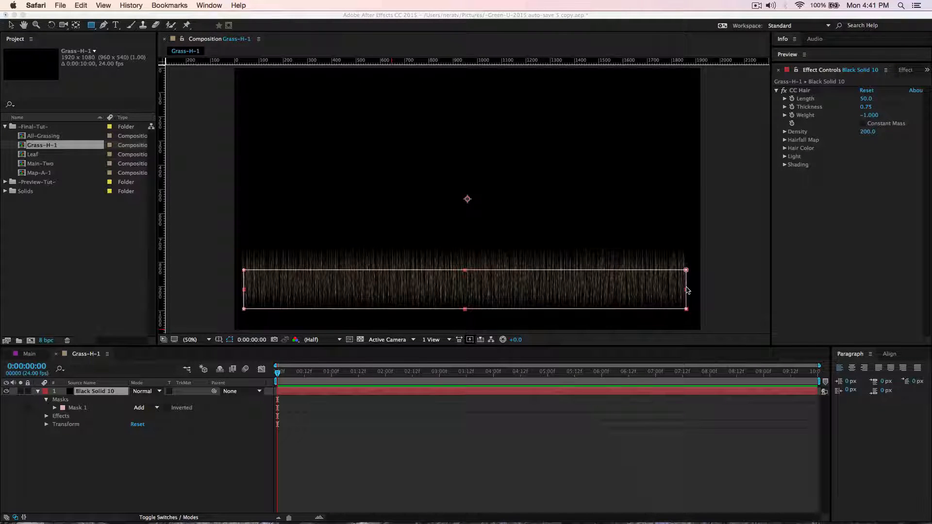
Set the CC Hair density to 250 on the masked black solid.
left_click(109, 394)
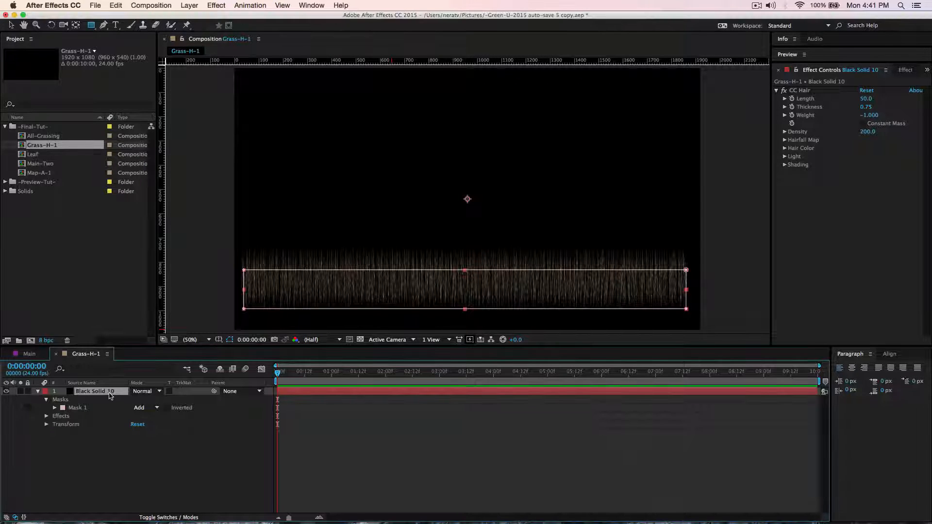
left_click(785, 132)
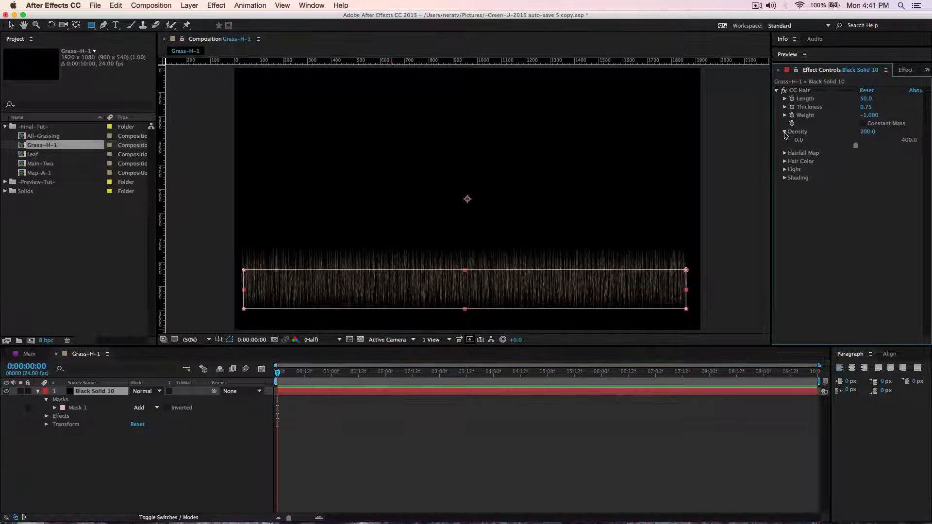
left_click_drag(866, 132, 876, 133)
left_click(875, 133)
type("250")
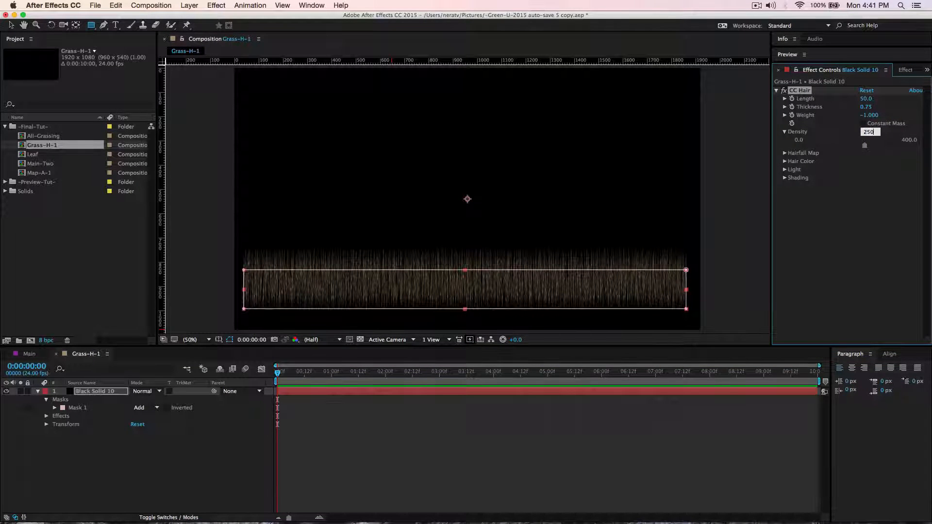
key("Return")
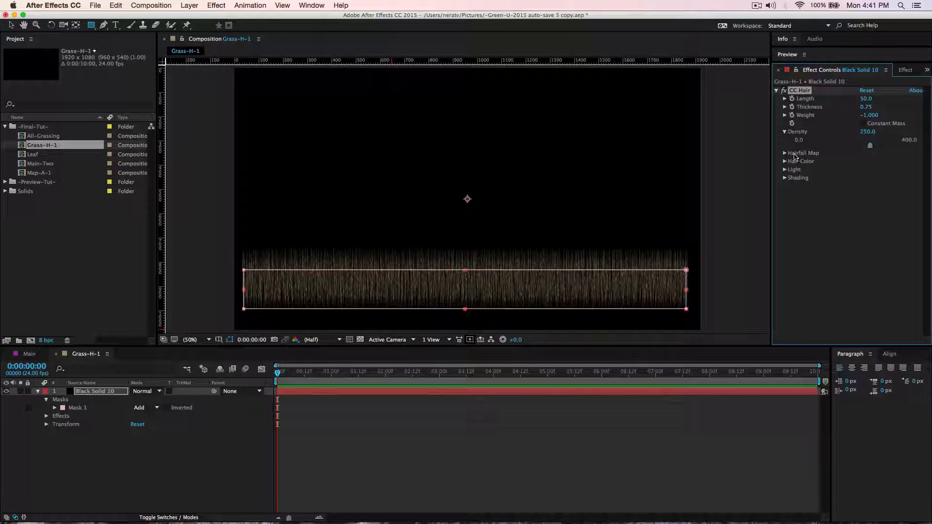
Set the Hairfall Map's added noise to 28%.
left_click(784, 153)
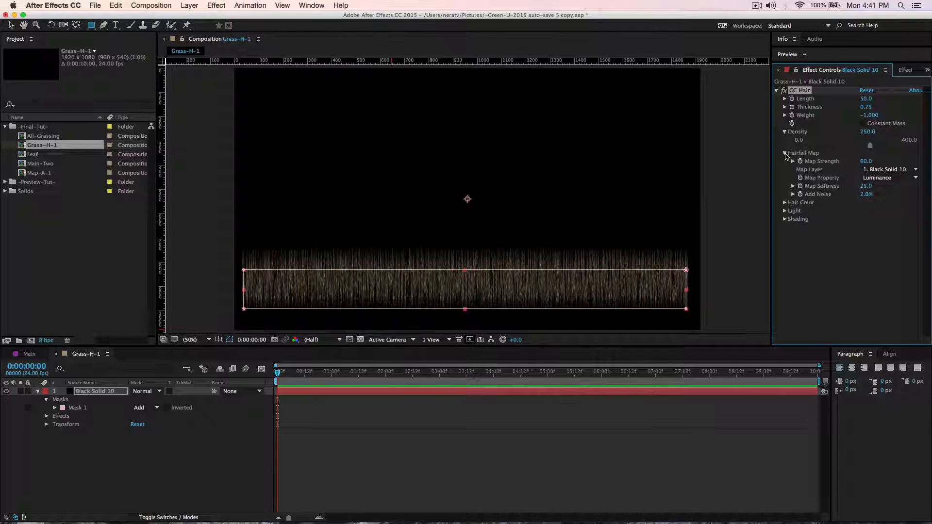
mouse_move(860, 199)
left_mouse_down()
mouse_move(882, 199)
mouse_move(867, 198)
left_mouse_up()
left_click(868, 195)
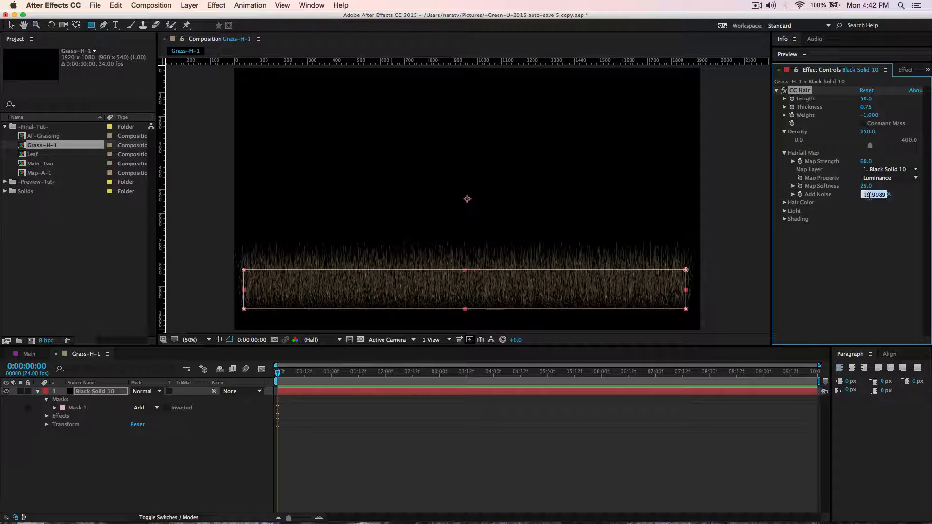
type("28")
key("Return")
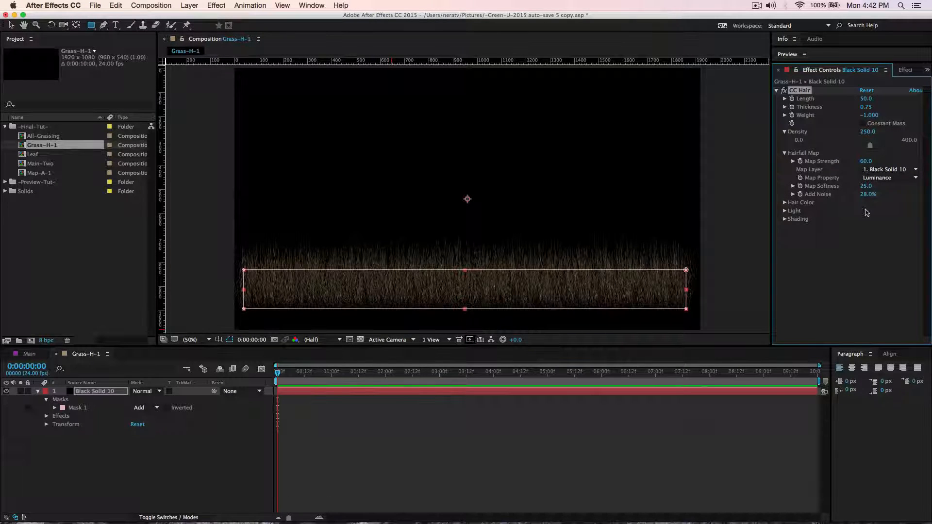
Set the CC Hair color to the dark green 1D5A00 and its opacity to 100%.
left_click(784, 203)
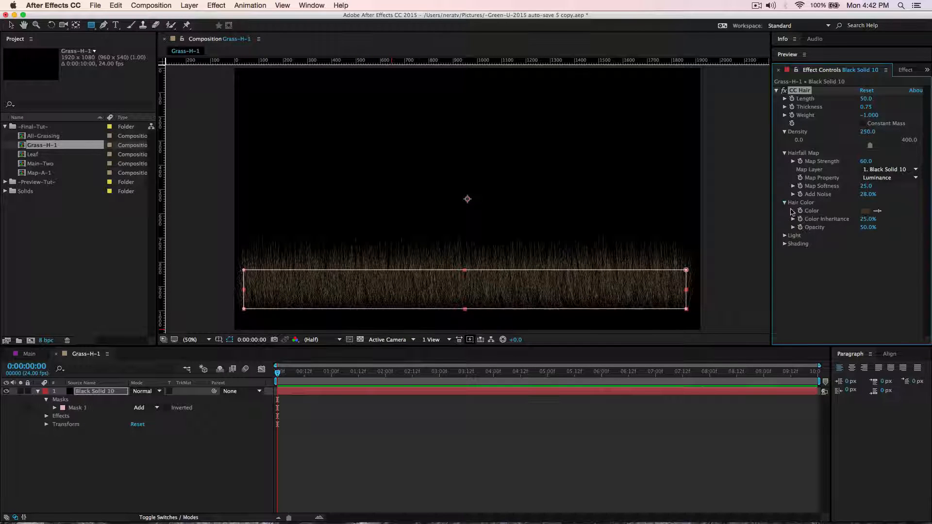
left_click(864, 213)
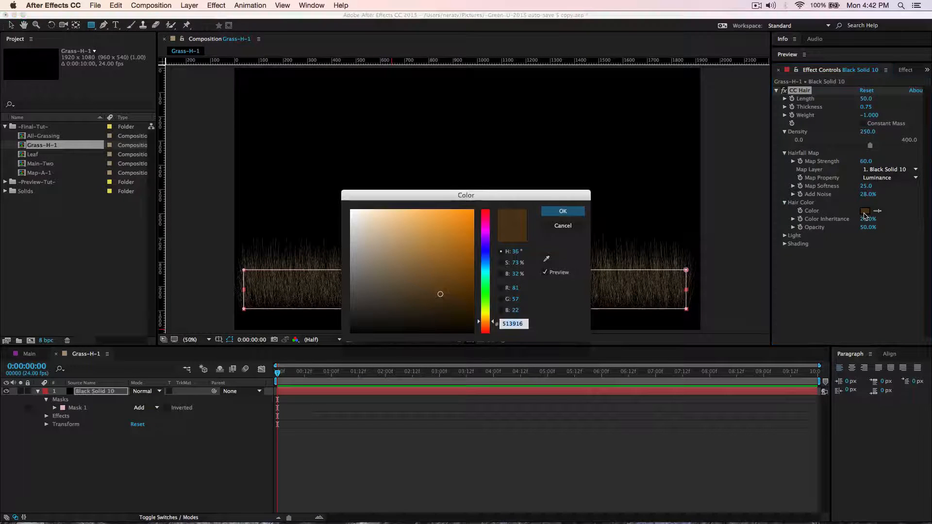
left_click(486, 295)
left_click_drag(486, 300, 486, 299)
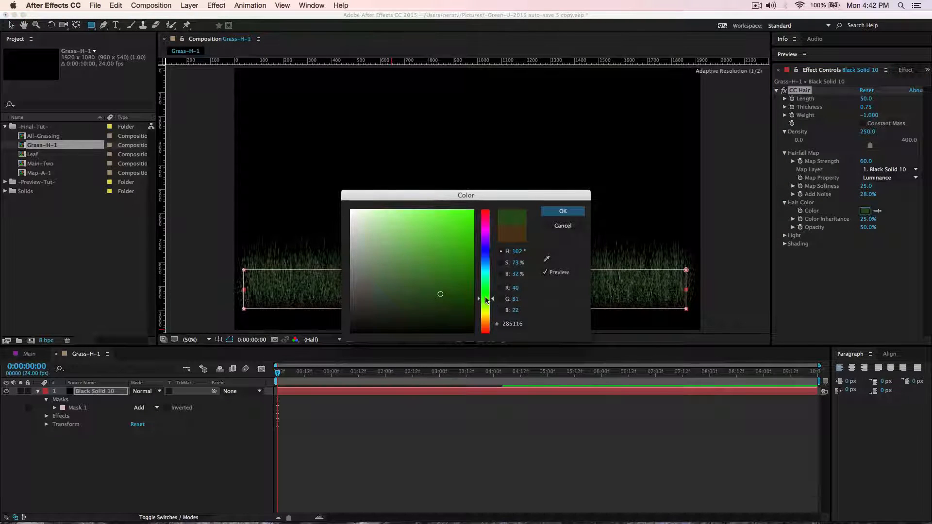
left_click(502, 327)
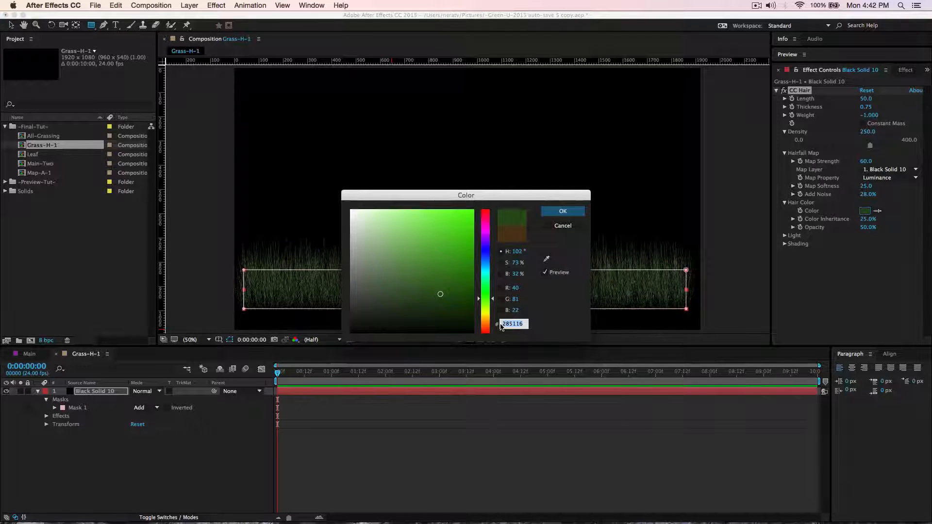
type("1")
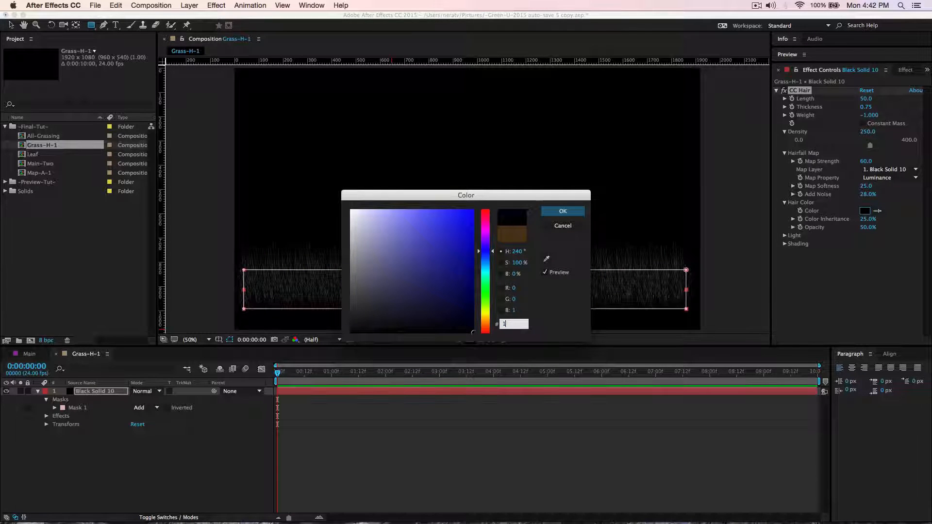
type("D5A00")
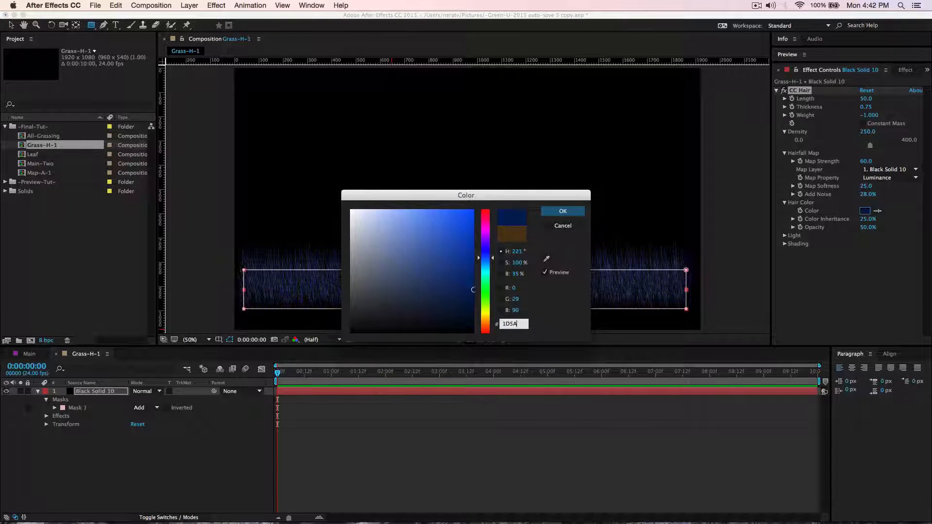
left_click(563, 211)
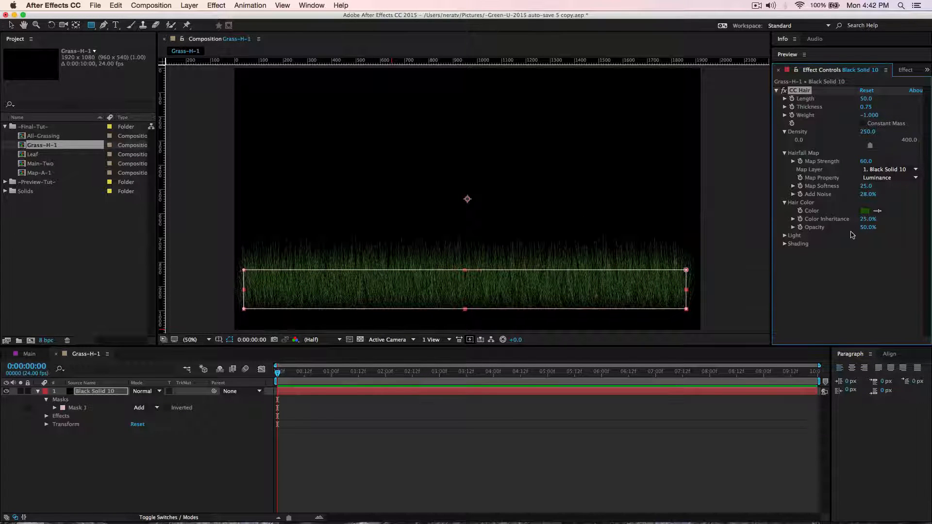
left_click_drag(866, 228, 902, 232)
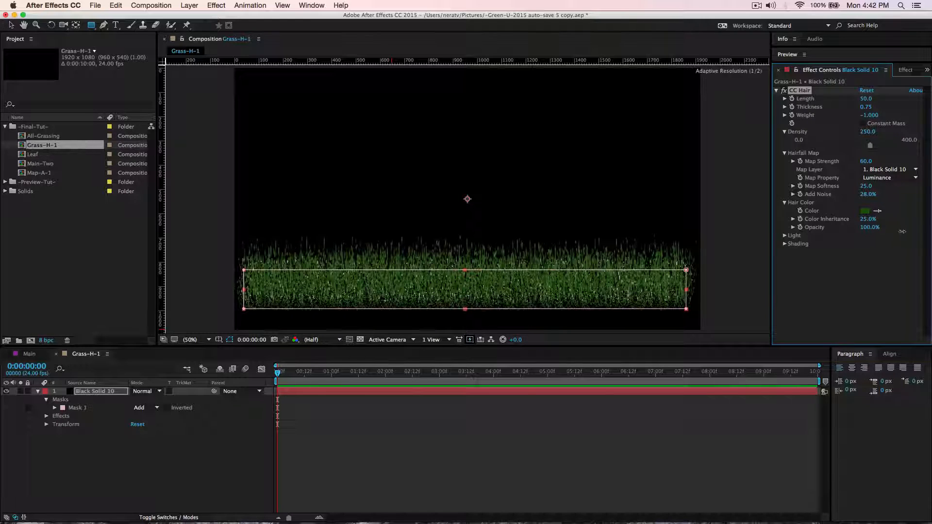
Set the CC Hair light direction to 124°.
left_click(784, 236)
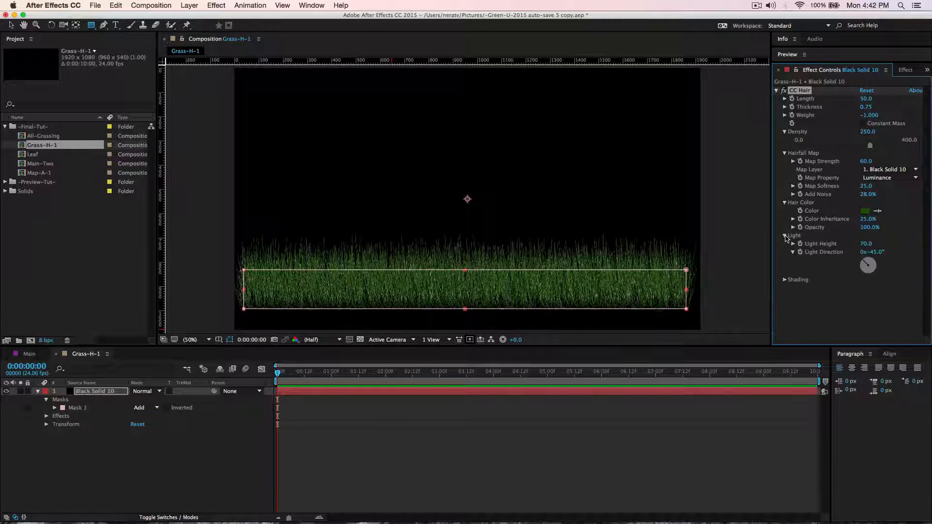
left_click_drag(869, 265, 929, 268)
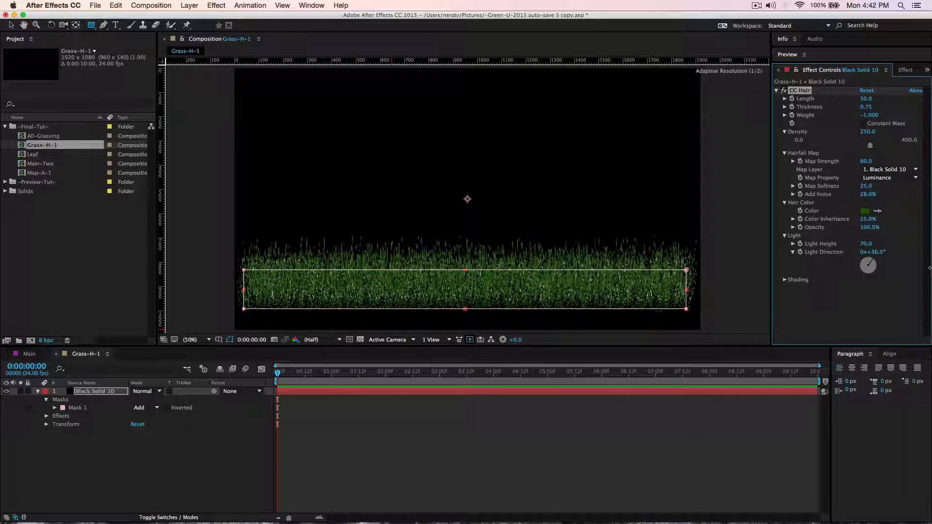
left_click_drag(877, 252, 926, 253)
left_click(876, 252)
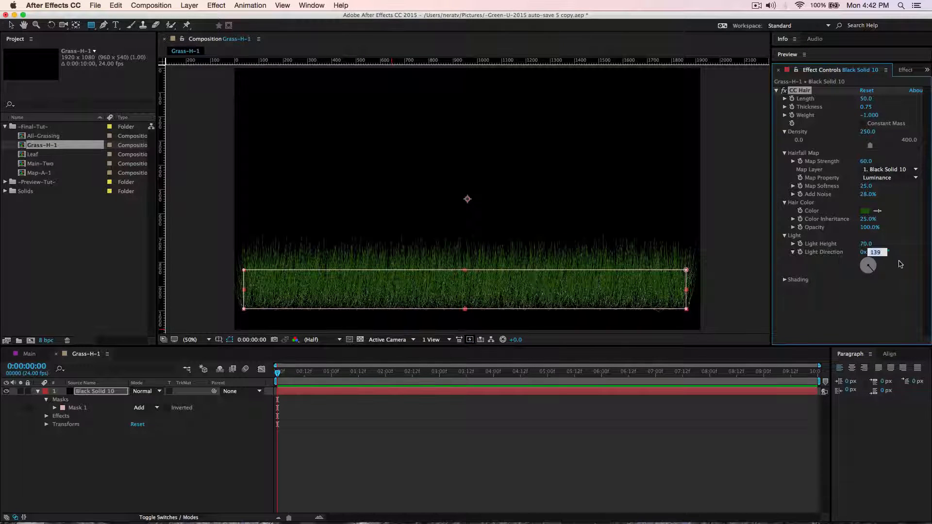
type("124")
key("Return")
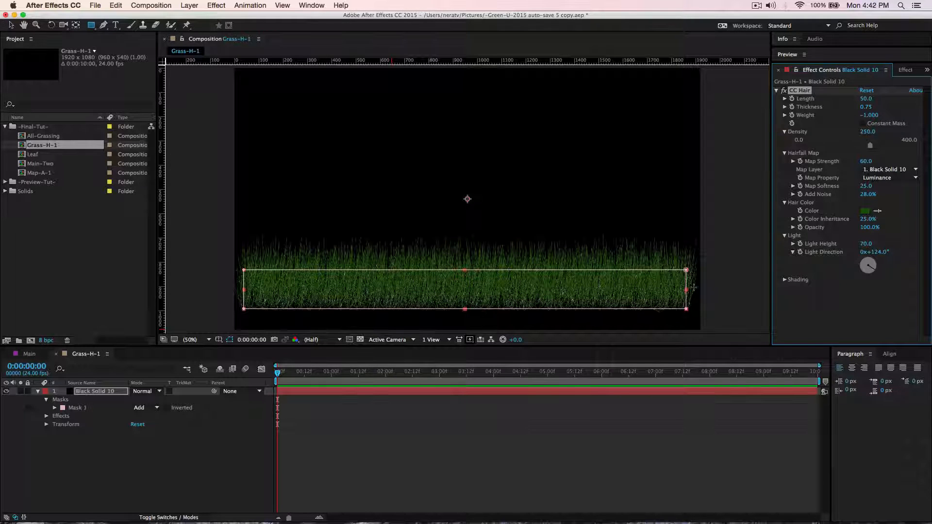
Set the CC Hair specular shading to 20 and play a preview of the grass.
left_click(784, 280)
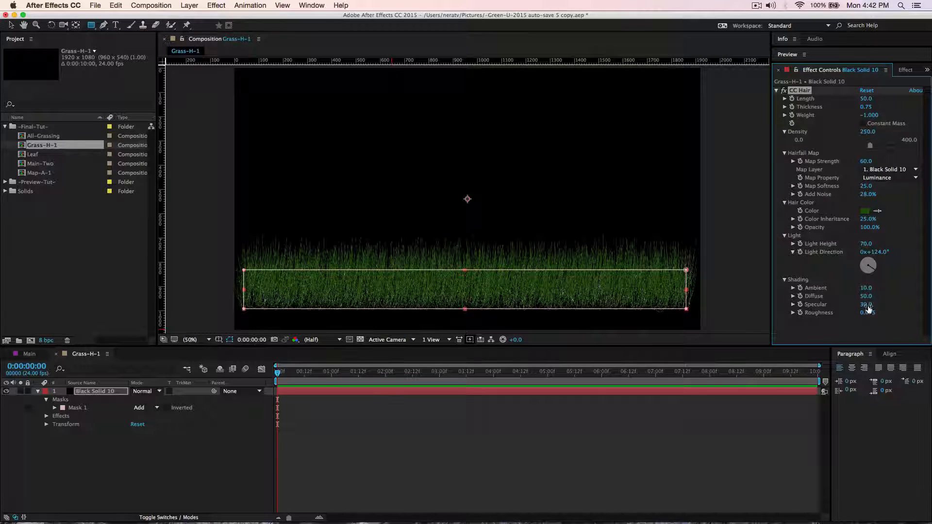
left_click_drag(869, 307, 863, 314)
left_click(37, 391)
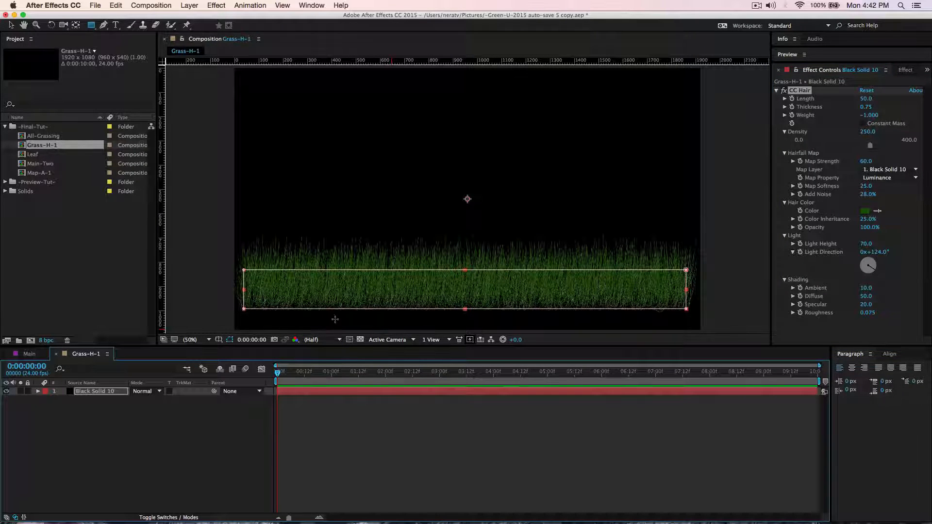
key("space")
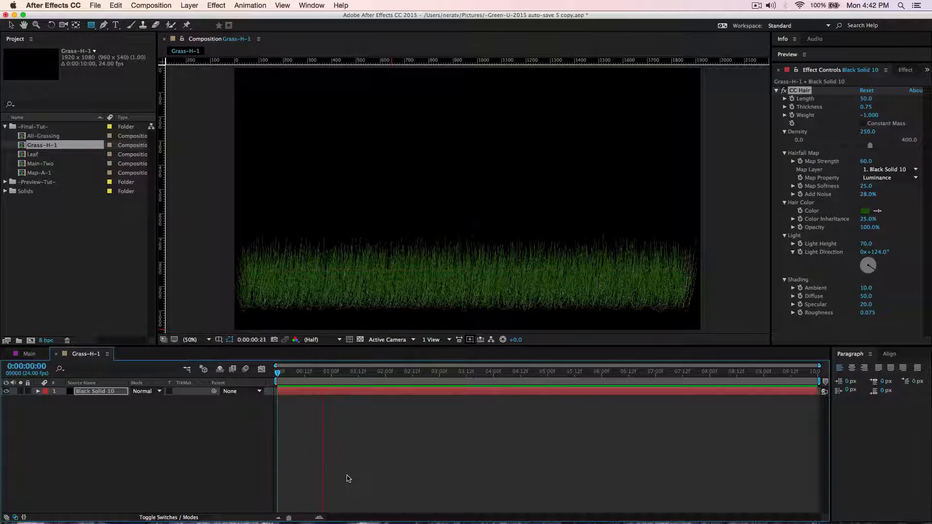
key("space")
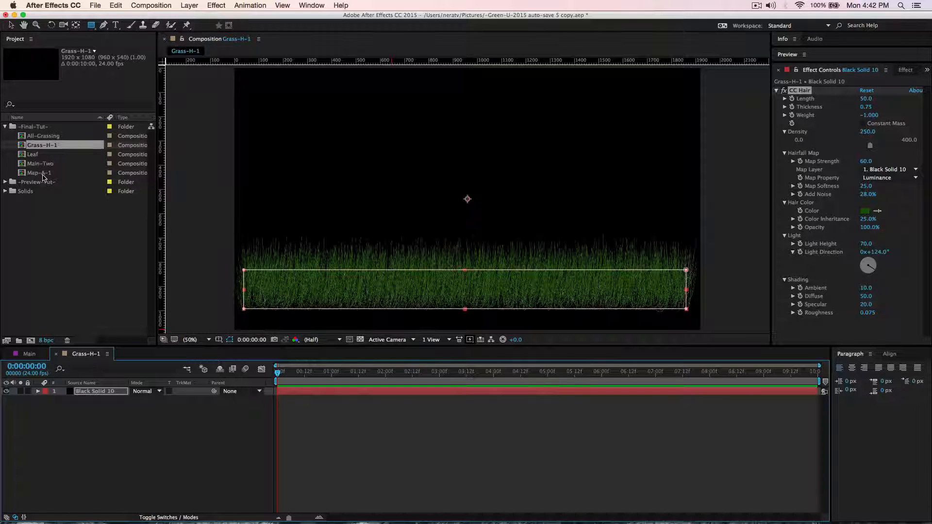
Open the Map-A-1 composition and add a 1920 × 1080 px black solid to it.
double_click(41, 173)
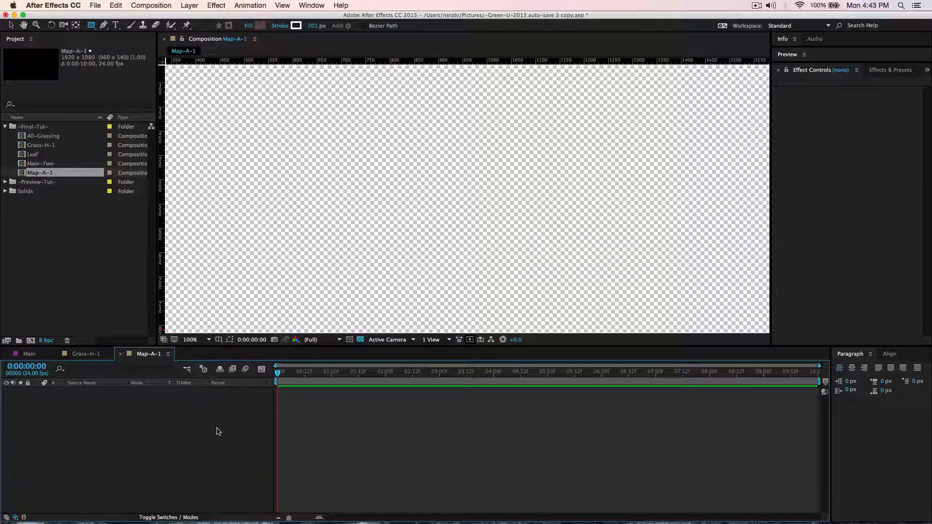
key("super+y")
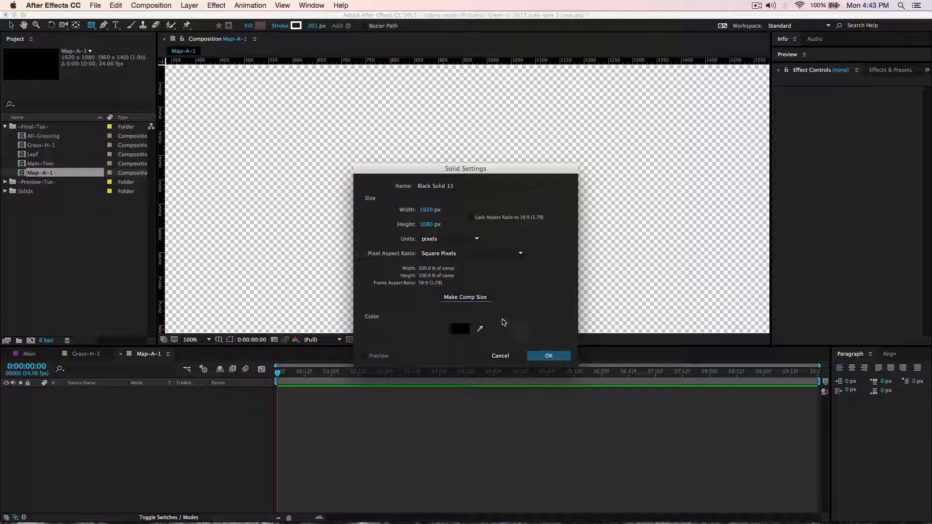
left_click(548, 355)
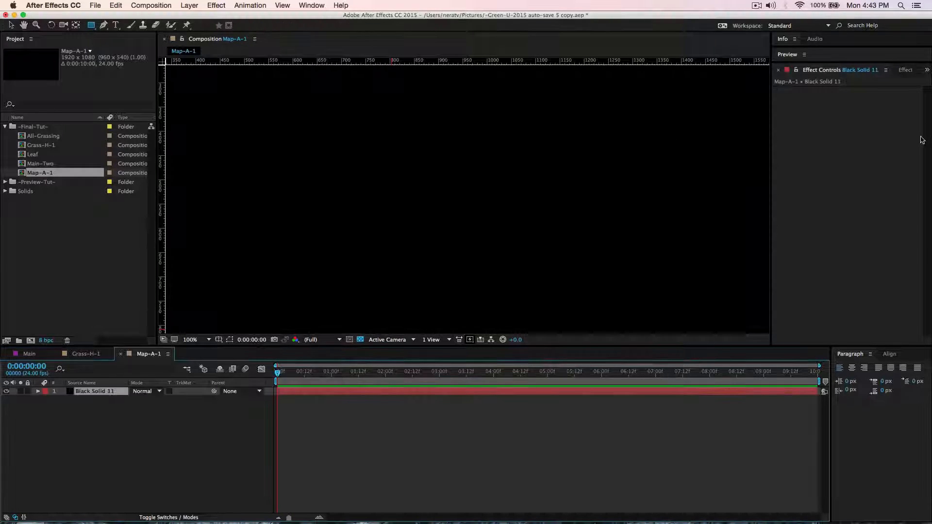
Apply the Fractal Noise effect to the black solid in the Map-A-1 composition.
left_click(908, 71)
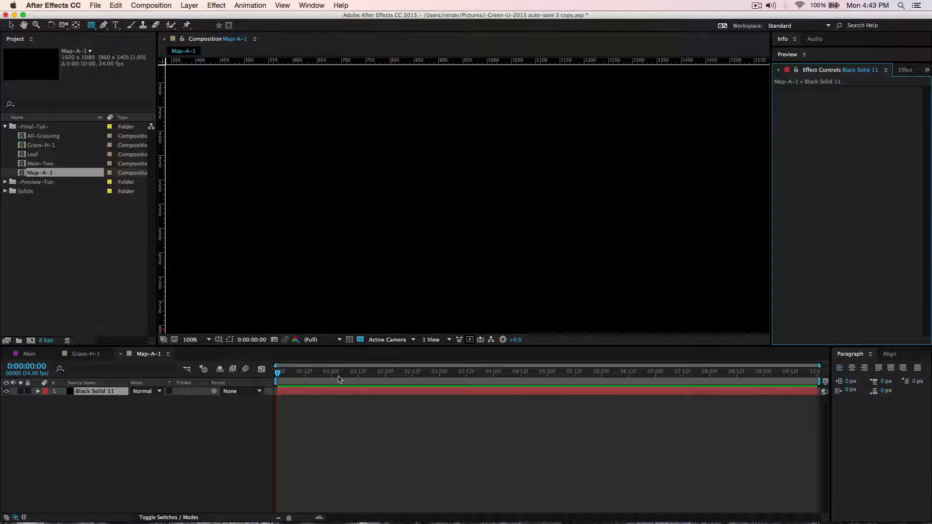
left_click(113, 392)
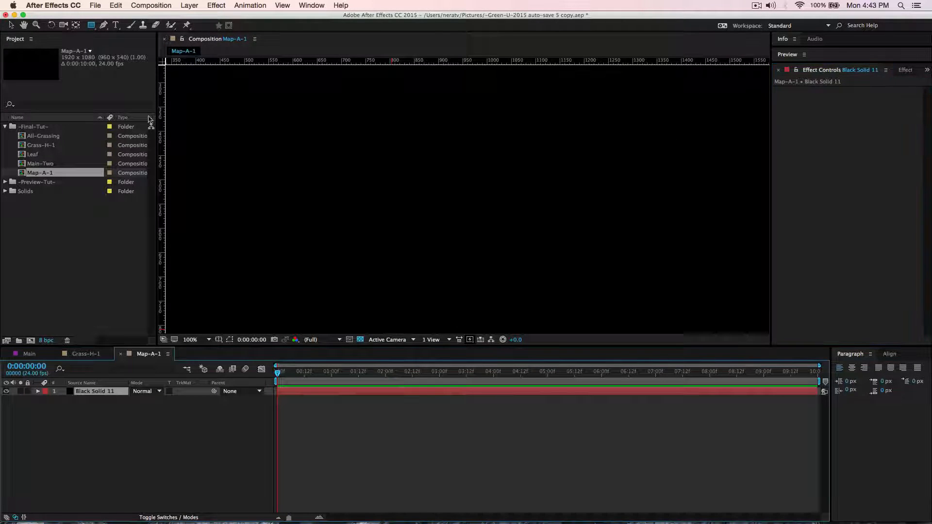
left_click(214, 6)
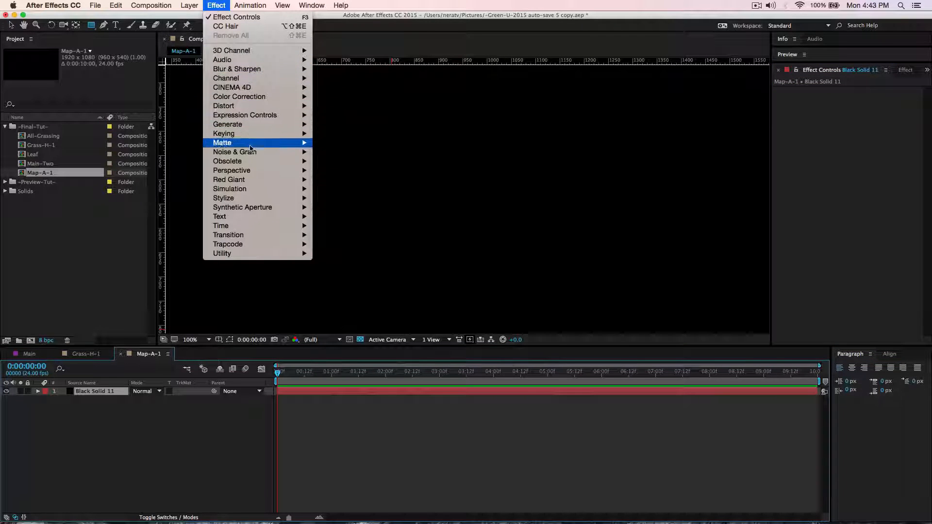
mouse_move(251, 153)
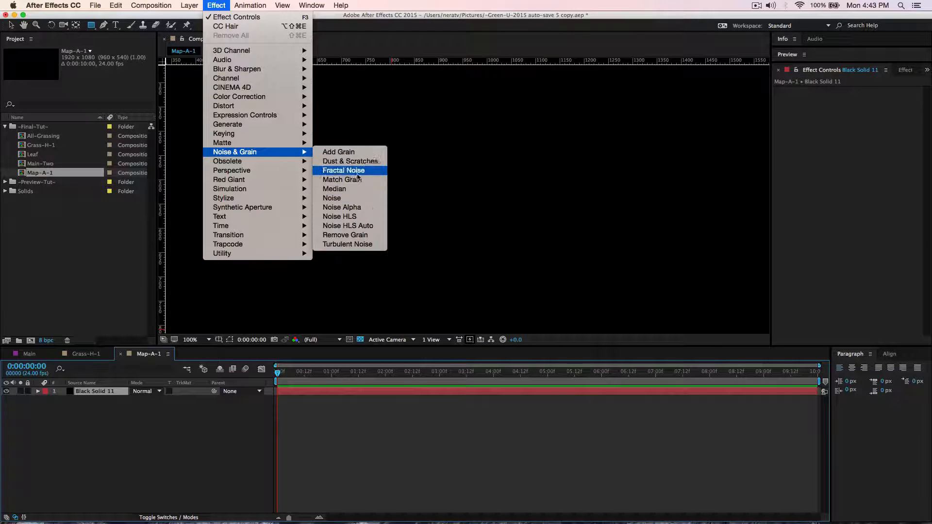
left_click(360, 173)
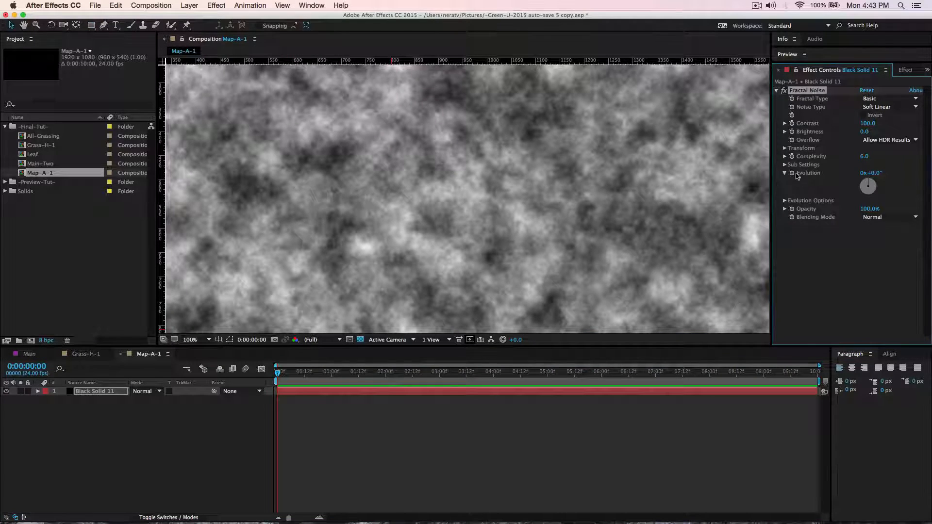
Set the Fractal Noise transform scale to 20.
left_click(784, 149)
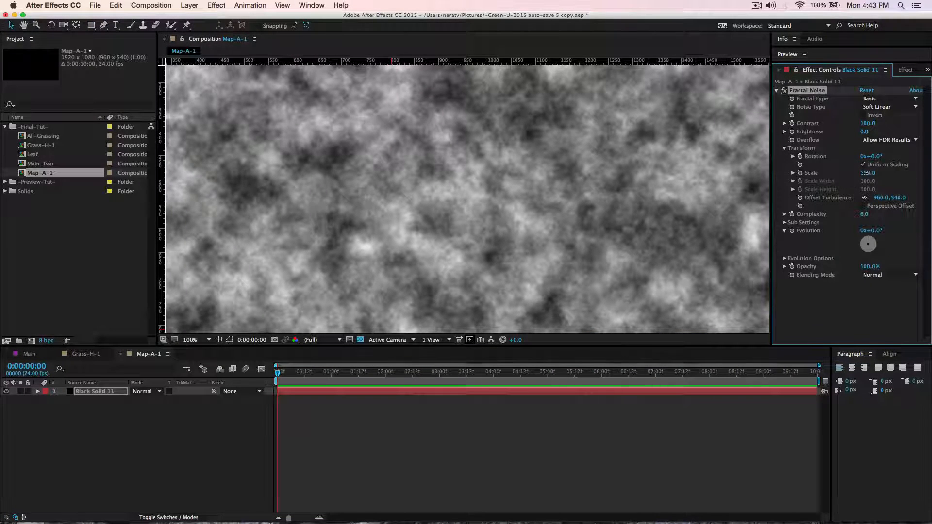
left_click_drag(867, 174, 864, 176)
left_click(864, 174)
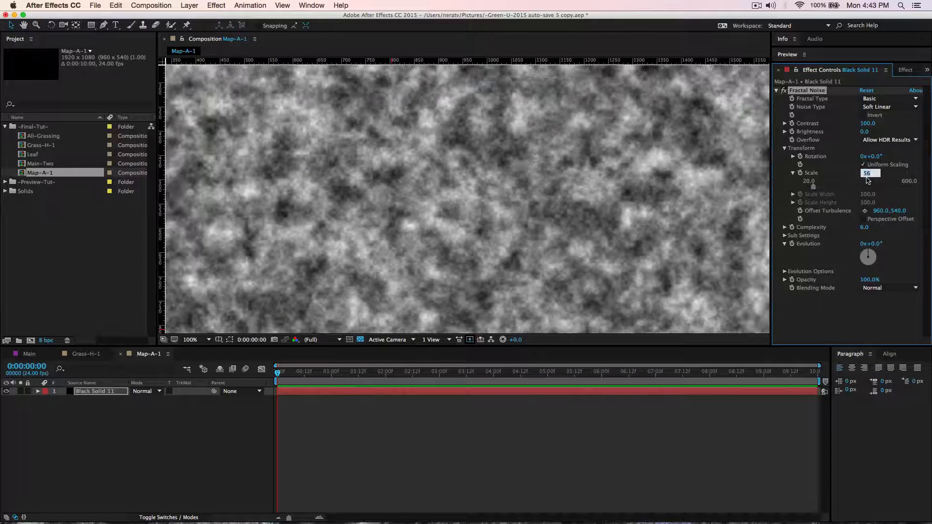
type("20")
key("Return")
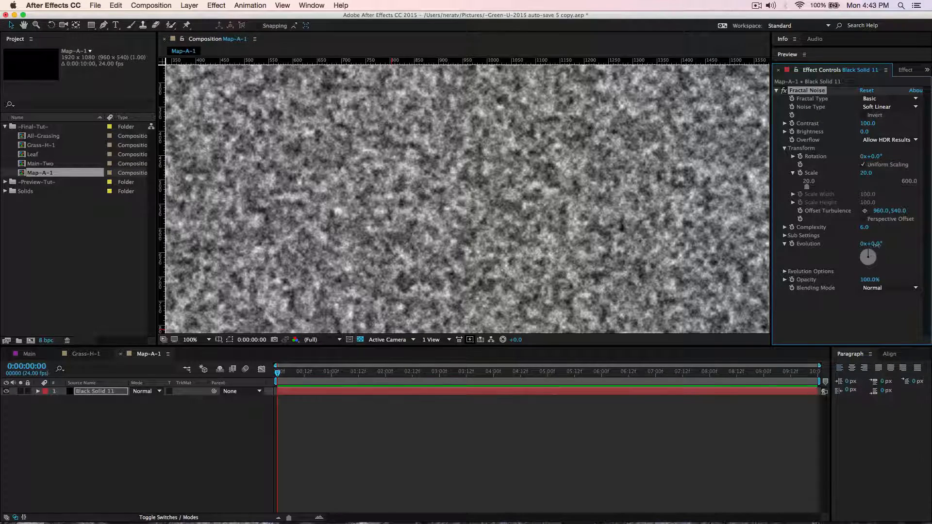
Keyframe the Fractal Noise evolution from 0 at the first frame to 5 revolutions at 0:00:09:23, and preview the animation.
left_click_drag(873, 243, 897, 244)
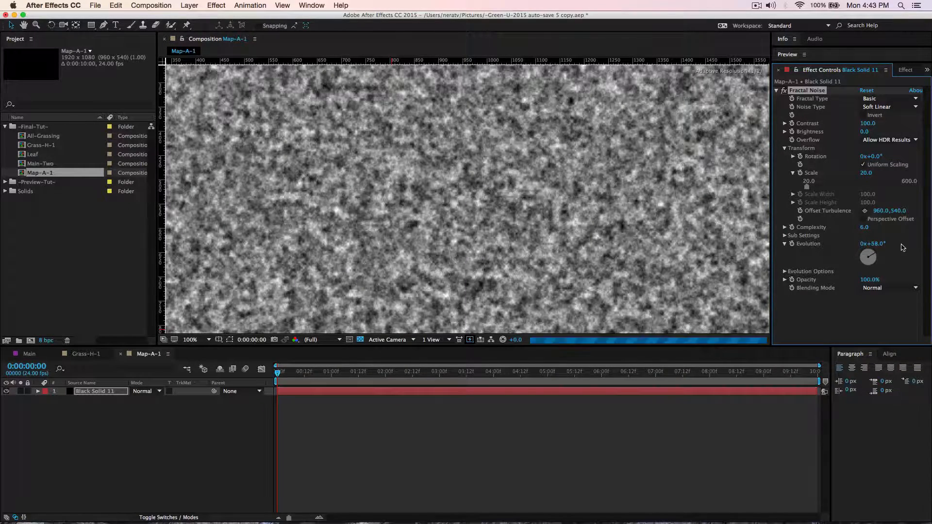
key("super+z")
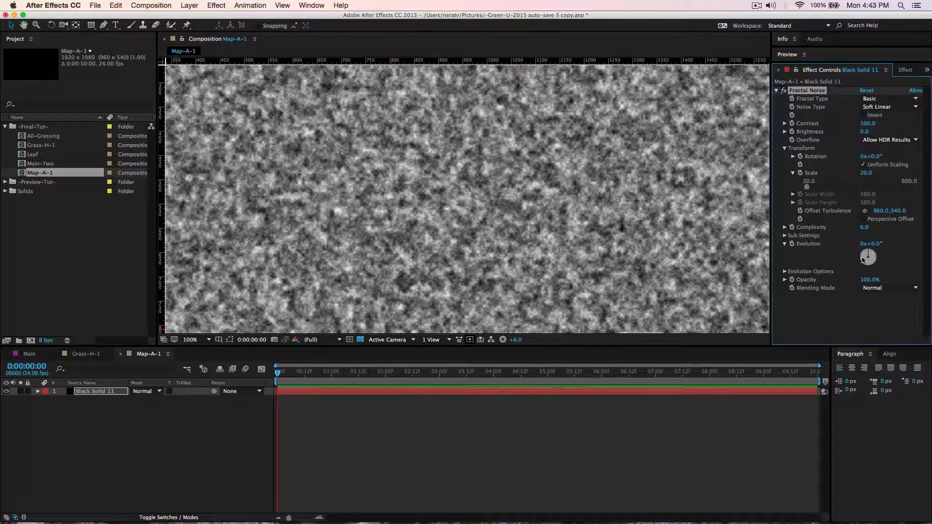
left_click(792, 244)
key("End")
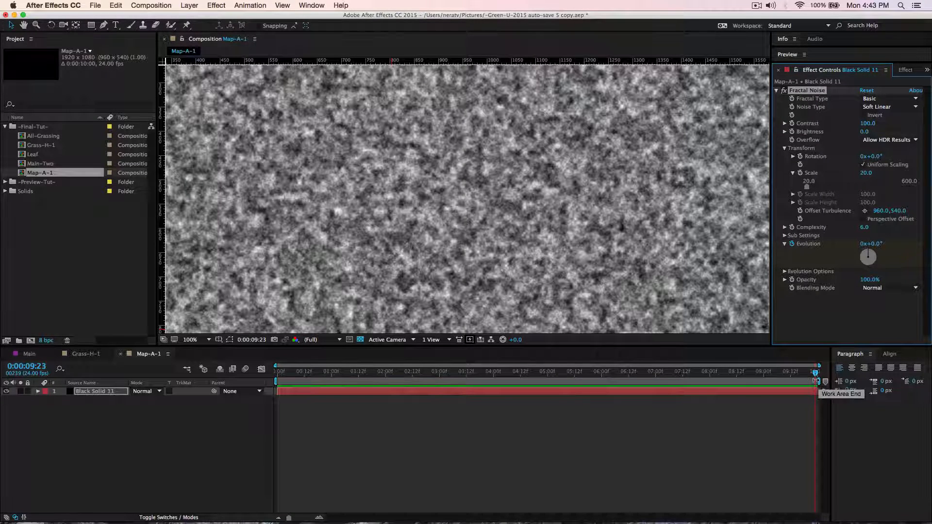
left_click(862, 244)
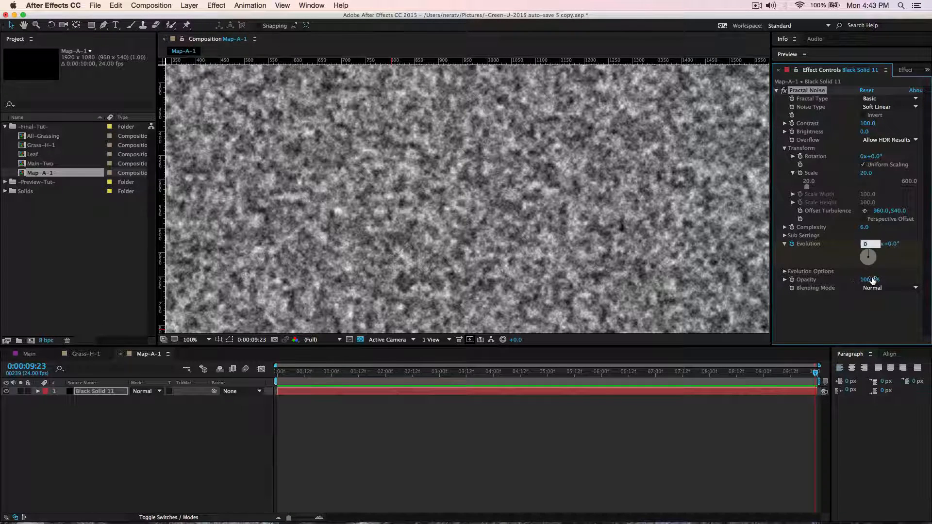
type("5")
key("Return")
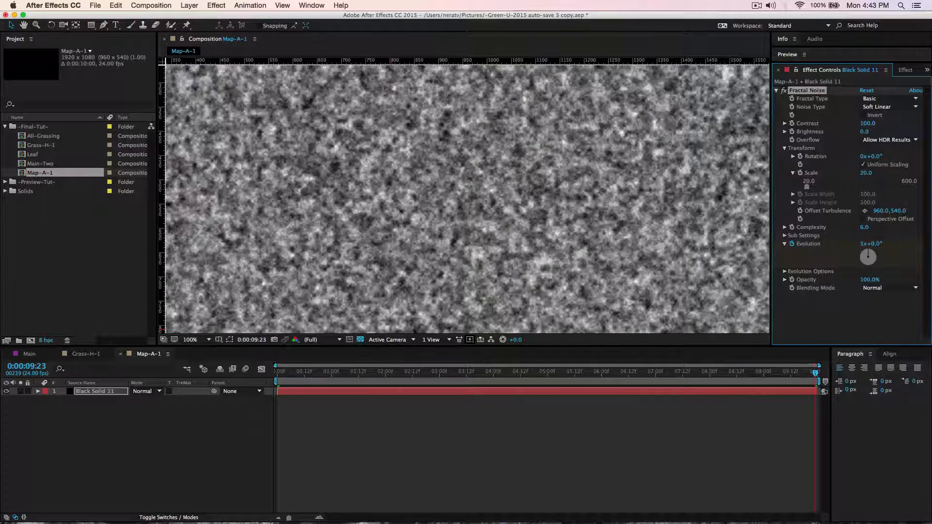
key("space")
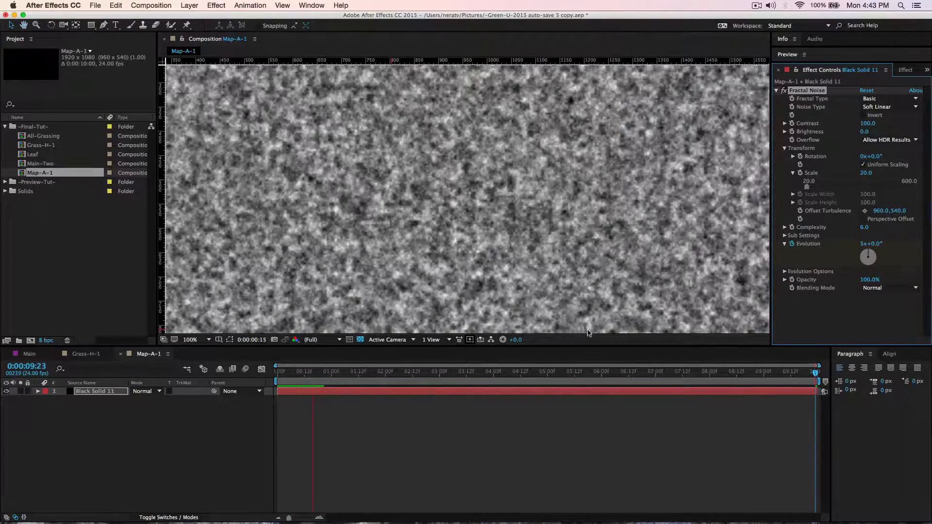
key("space")
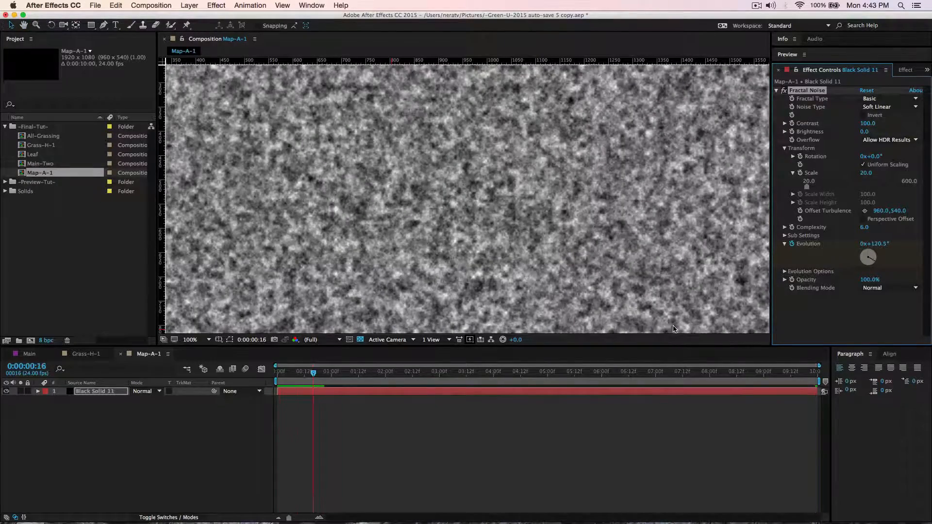
Set the random seed in the Fractal Noise evolution options to 1.
left_click(783, 273)
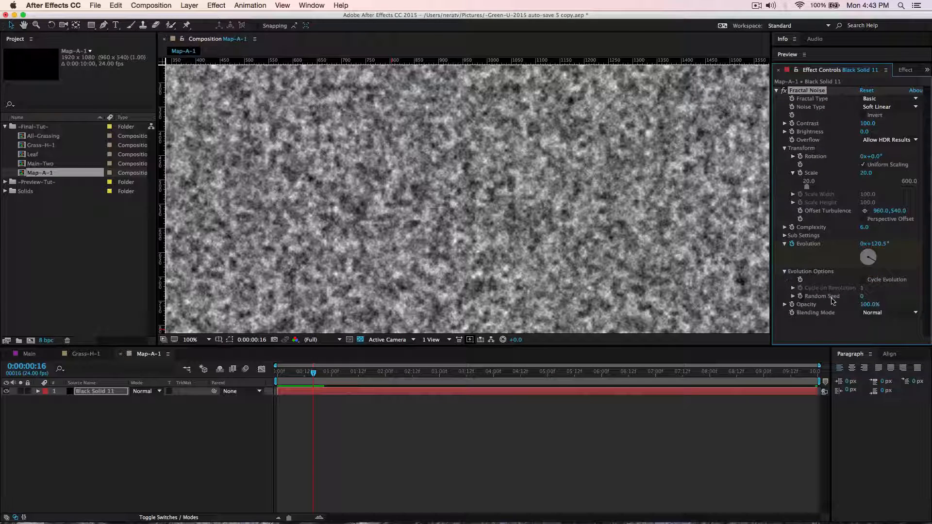
left_click(862, 296)
type("1")
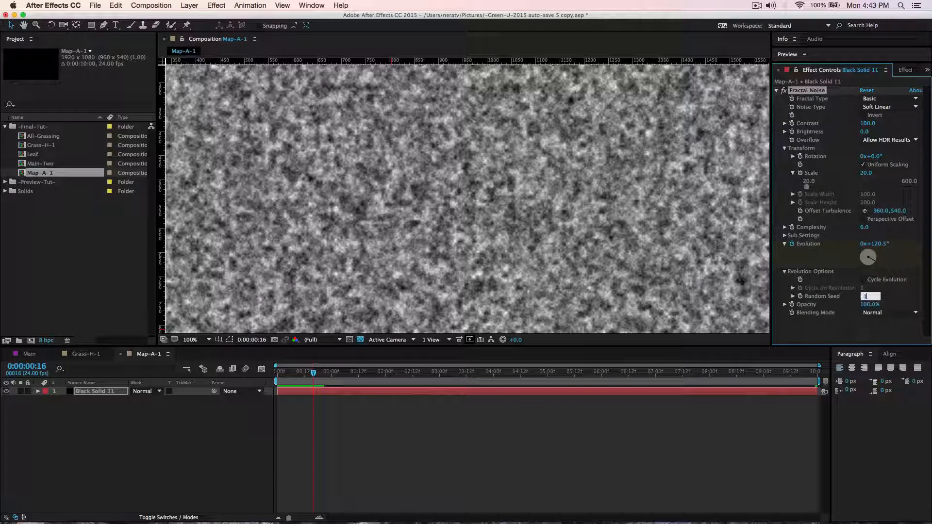
key("Return")
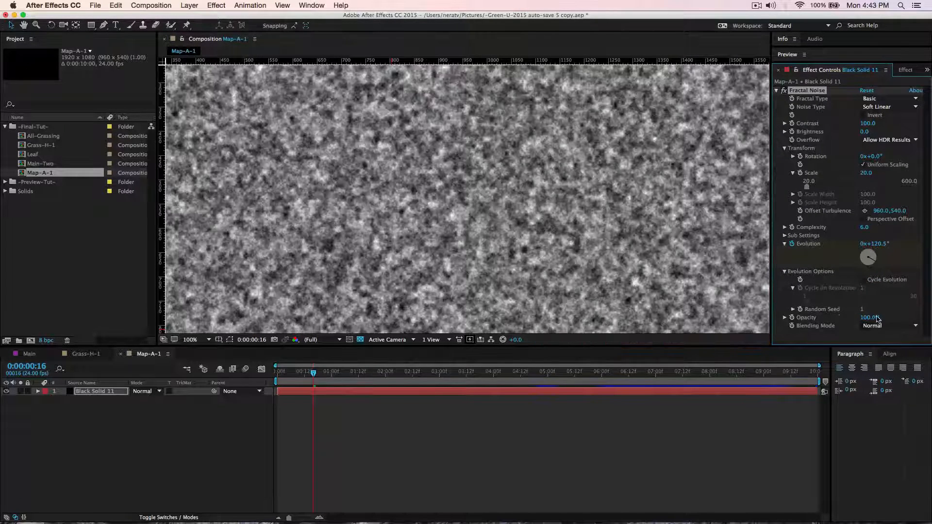
Close the Map-A-1 composition and make four duplicates of it in the project.
left_click(120, 358)
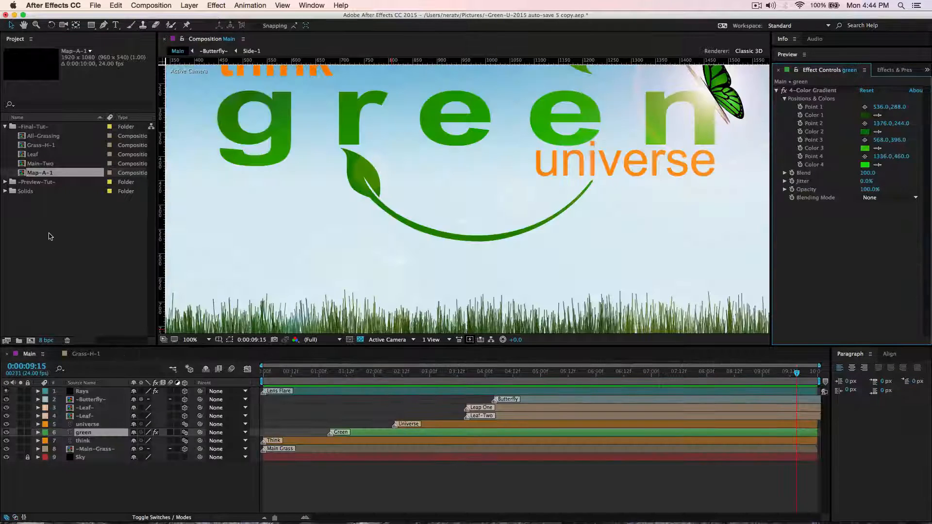
left_click(45, 175)
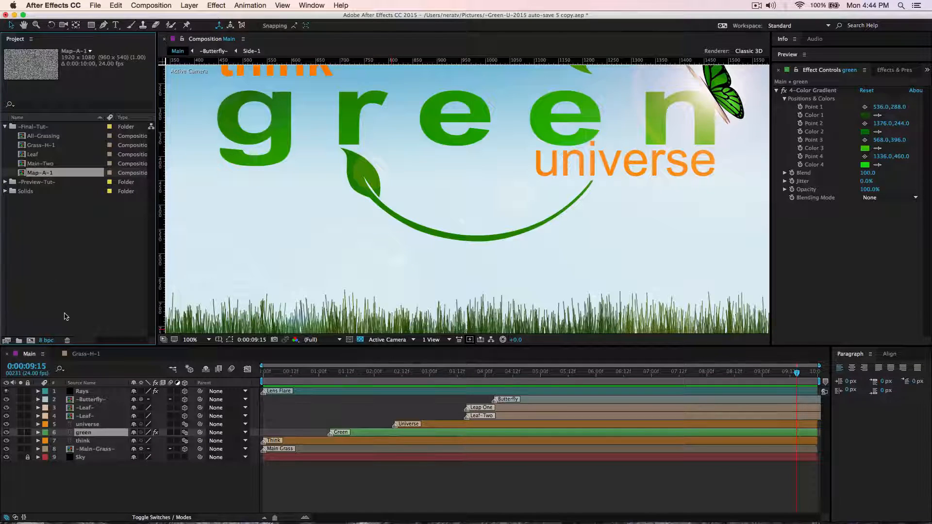
key("super+d")
key("super+d")
key("super+d")
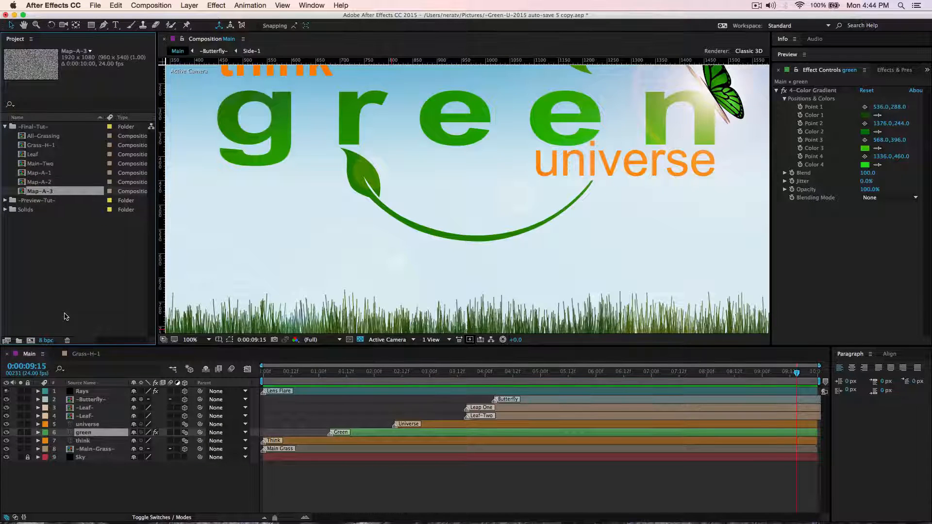
key("super+d")
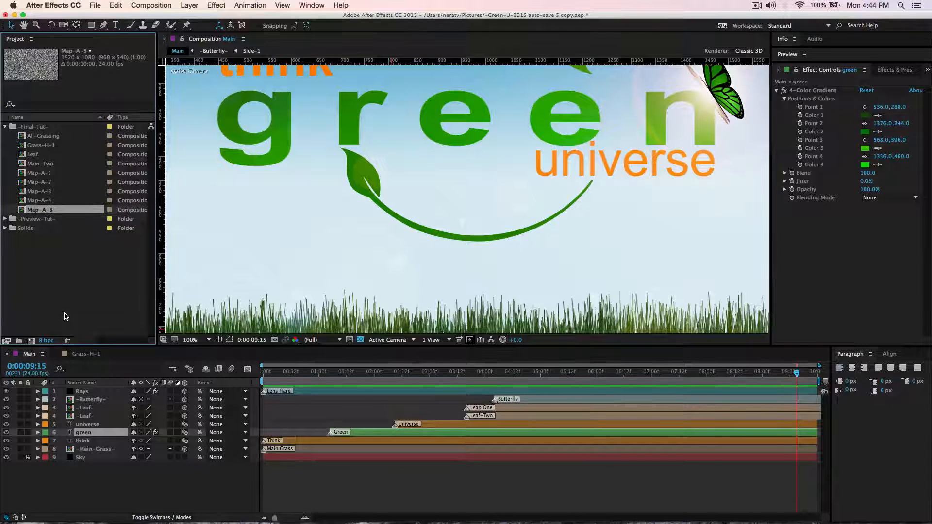
Open the Map-A-2 composition and set its solid's Fractal Noise random seed to 2.
double_click(50, 183)
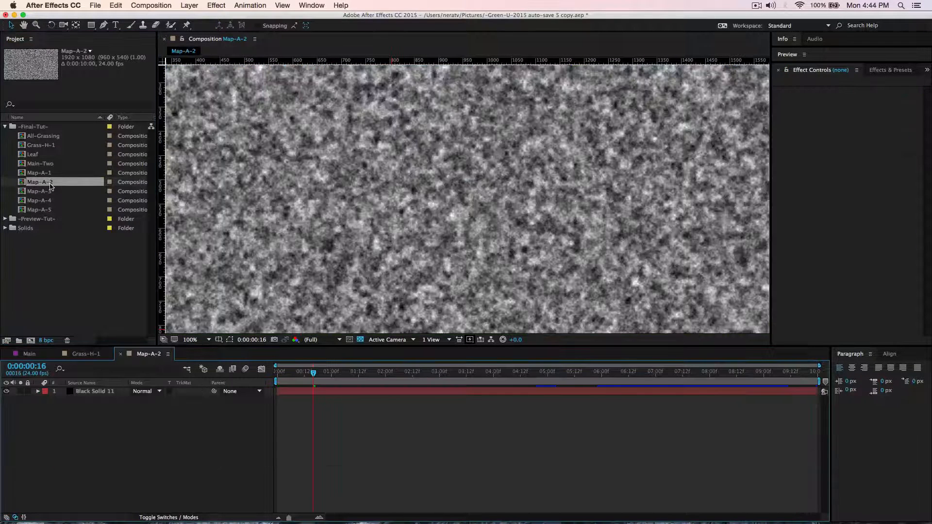
left_click(97, 392)
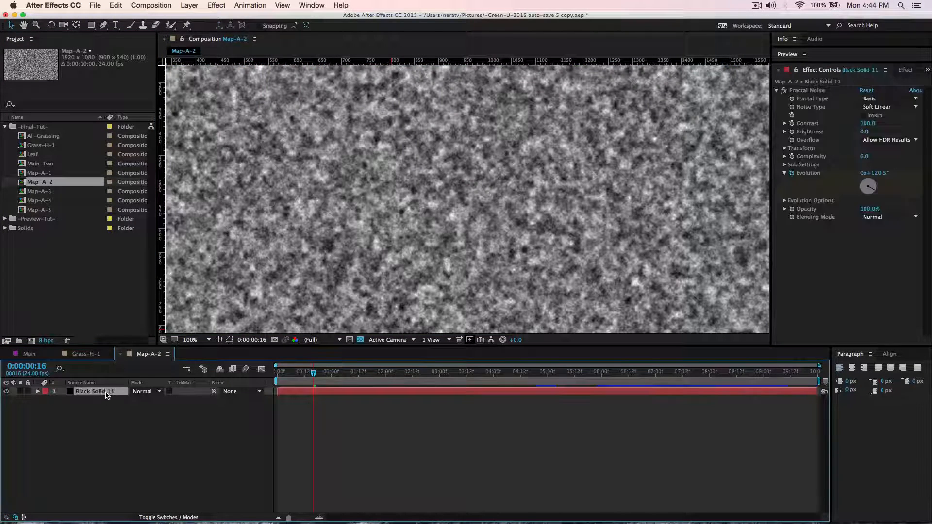
left_click(784, 201)
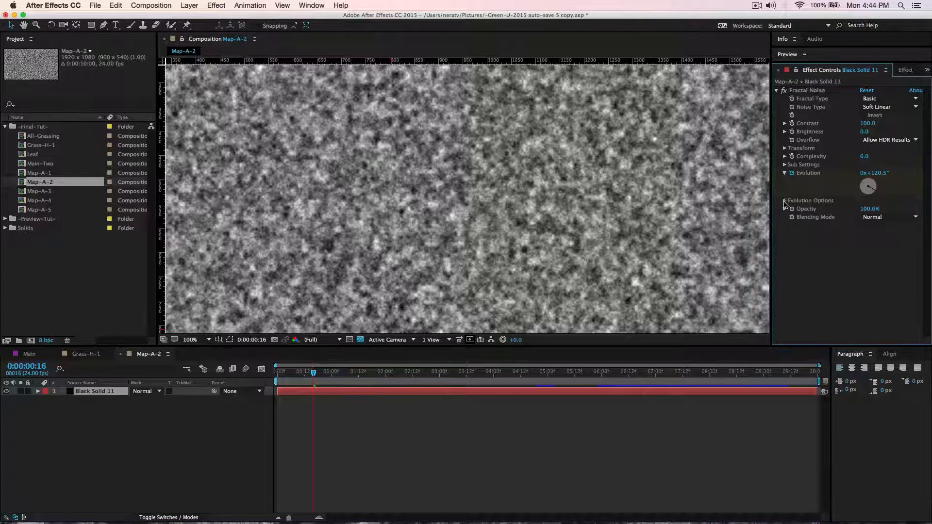
left_click(868, 226)
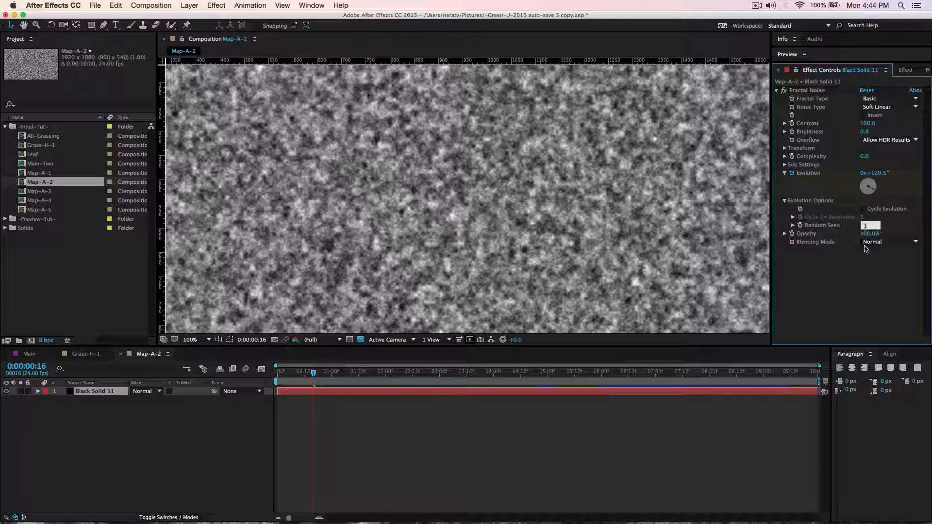
type("2")
key("Return")
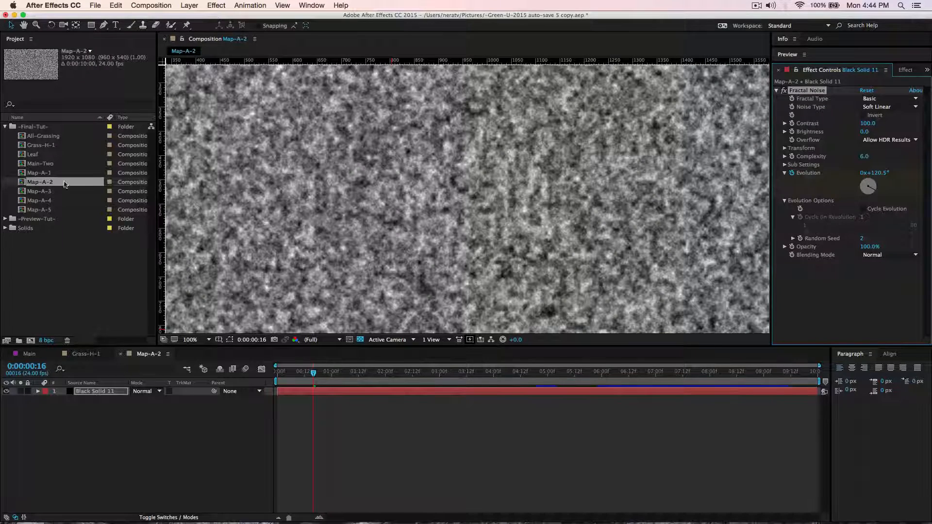
Open the Map-A-3 composition and set its solid's Fractal Noise random seed to 3.
left_click(26, 192)
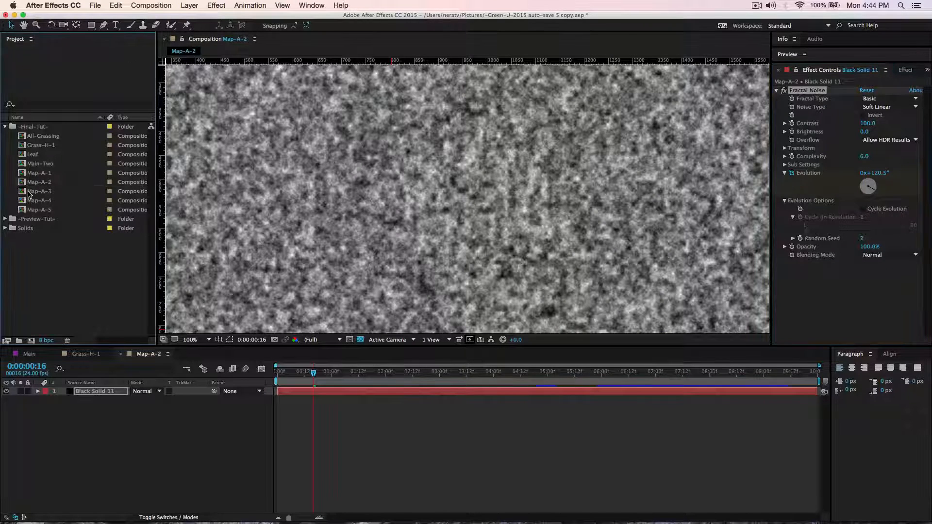
double_click(27, 192)
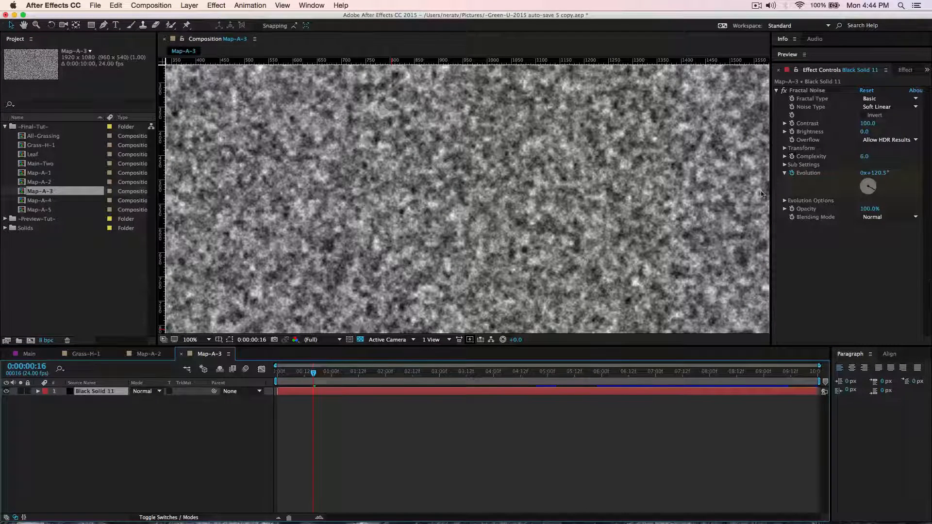
left_click(785, 201)
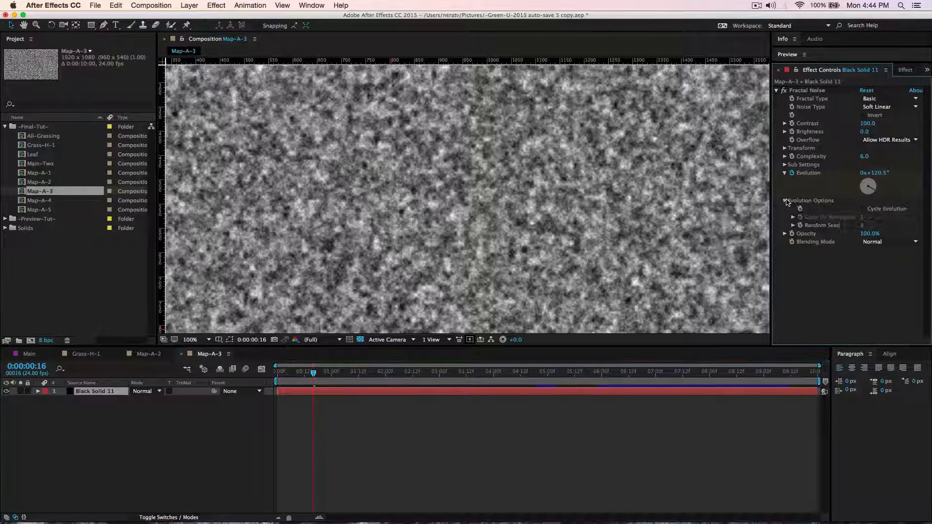
left_click(862, 227)
left_click(225, 423)
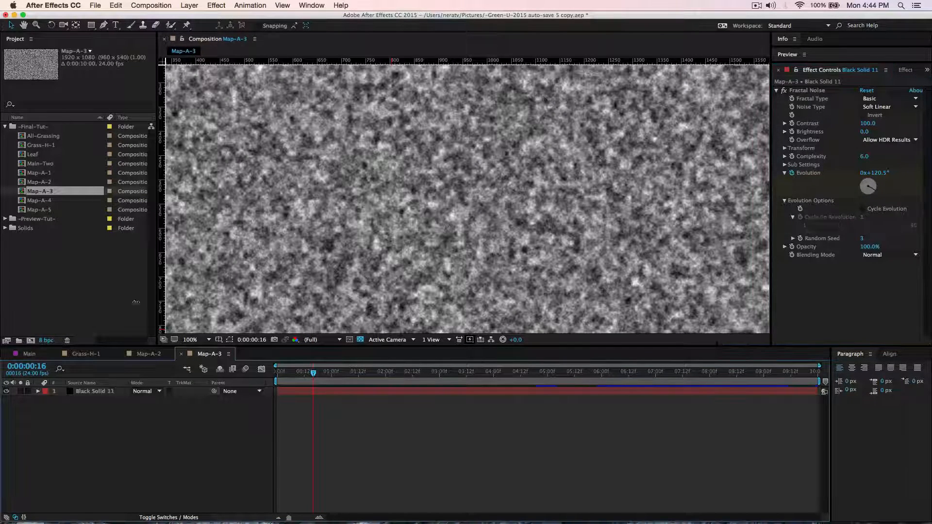
Open the Map-A-4 composition and set its solid's Fractal Noise random seed to 4.
double_click(47, 201)
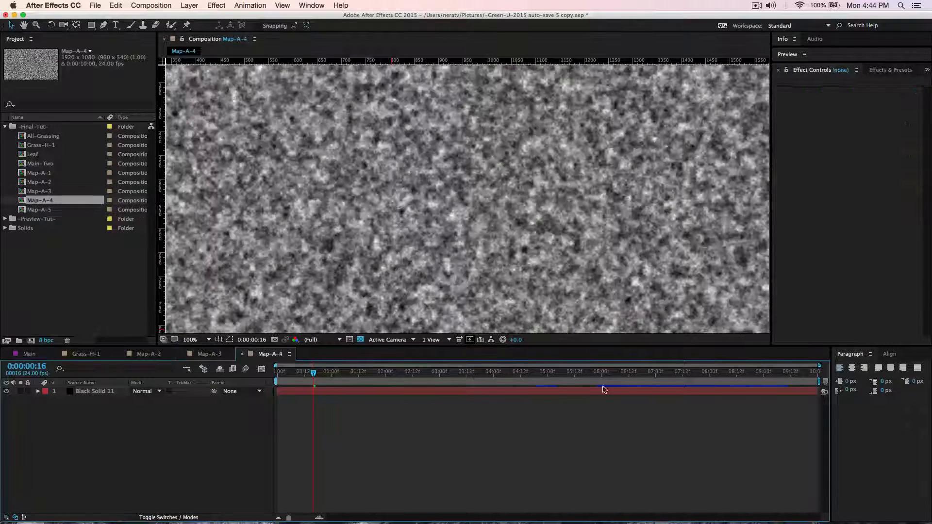
left_click(85, 392)
left_click(867, 225)
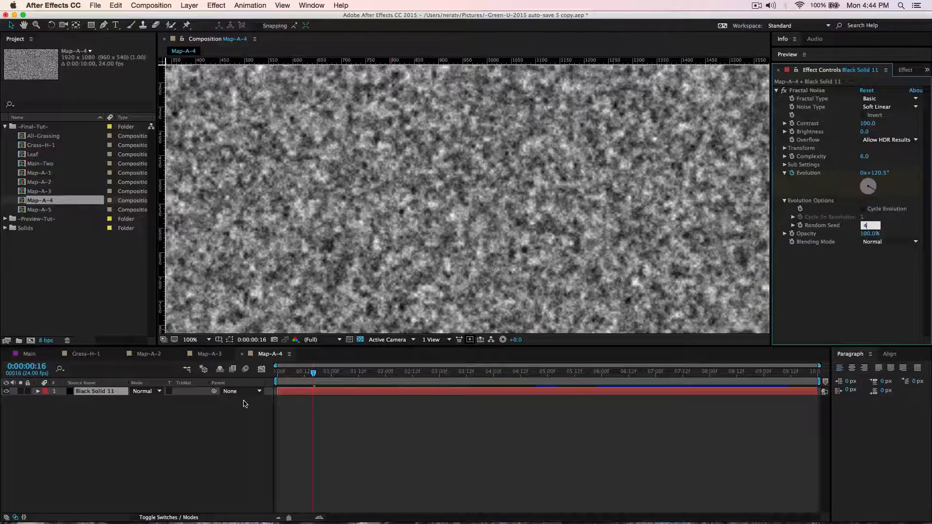
Open the Map-A-5 composition and set its solid's Fractal Noise random seed to 5.
double_click(40, 210)
left_click(85, 392)
left_click(863, 225)
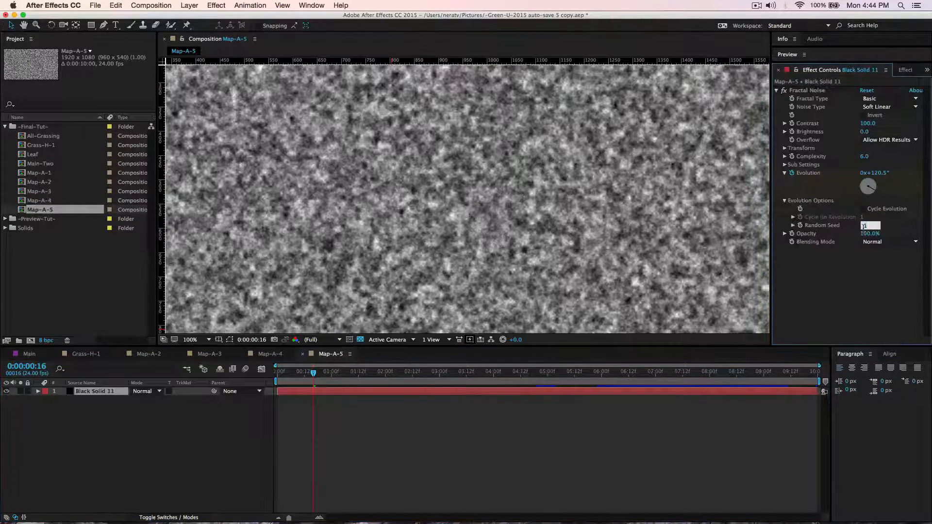
key("Return")
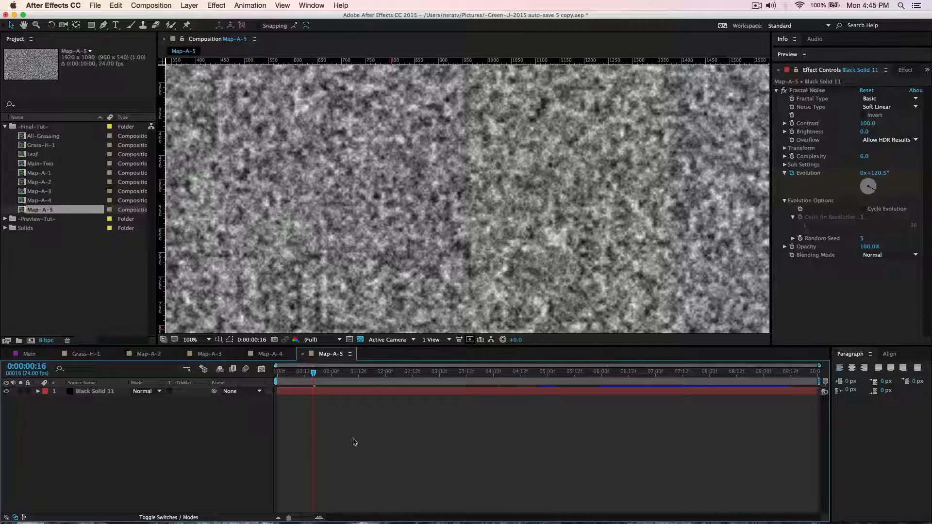
Close the open Map-A-5, Map-A-4, Map-A-3, Map-A-2 and Grass-H-1 composition timelines, leaving Main open.
left_click(302, 354)
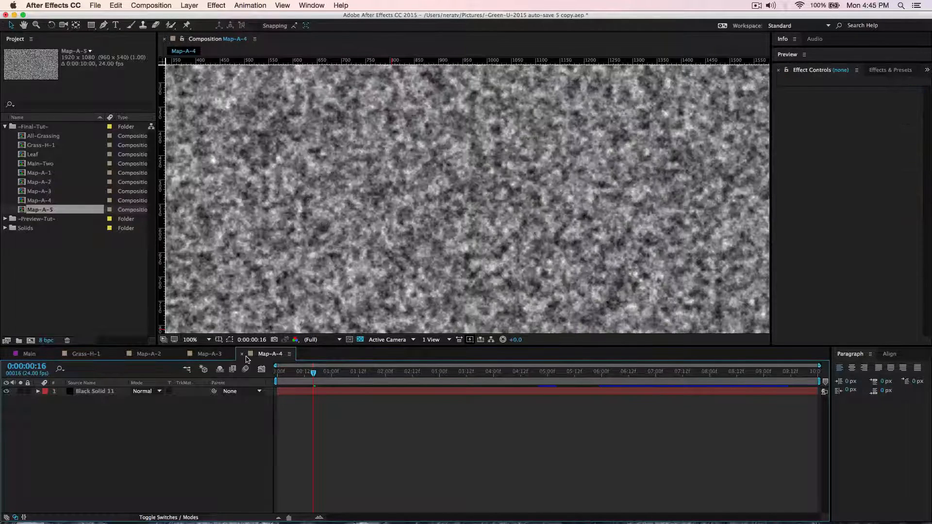
left_click(242, 354)
left_click(181, 354)
left_click(121, 354)
left_click(56, 354)
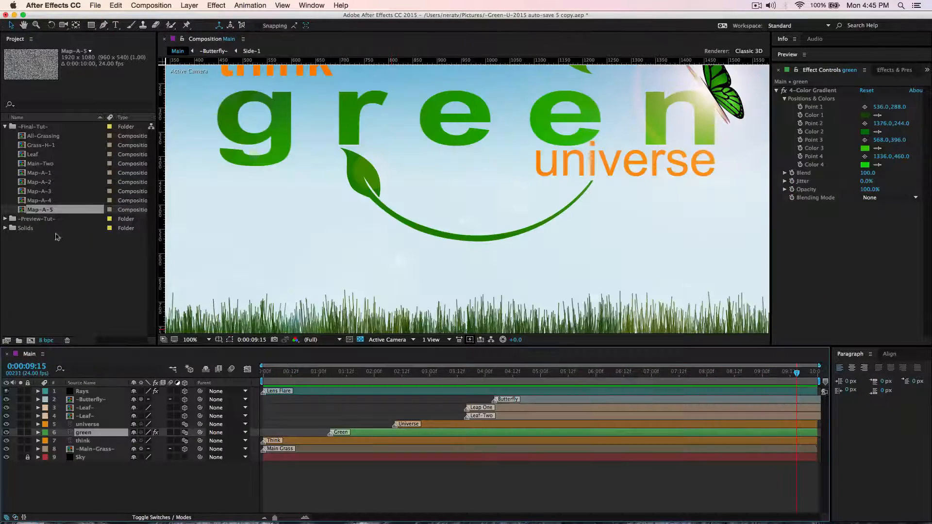
Duplicate the Grass-H-1 composition in the project to create Grass-H-2 through Grass-H-5.
left_click(47, 146)
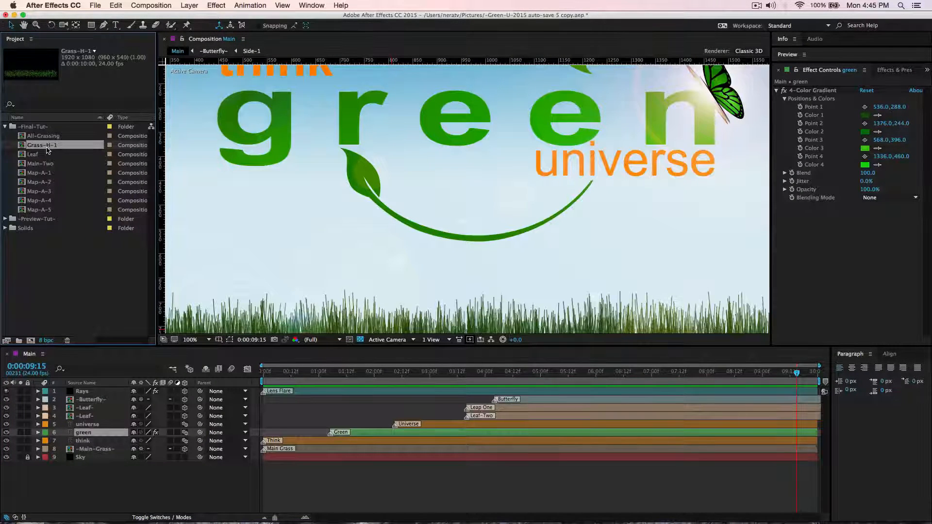
key("super+d")
key("super+d")
key("super+d")
key("super+d")
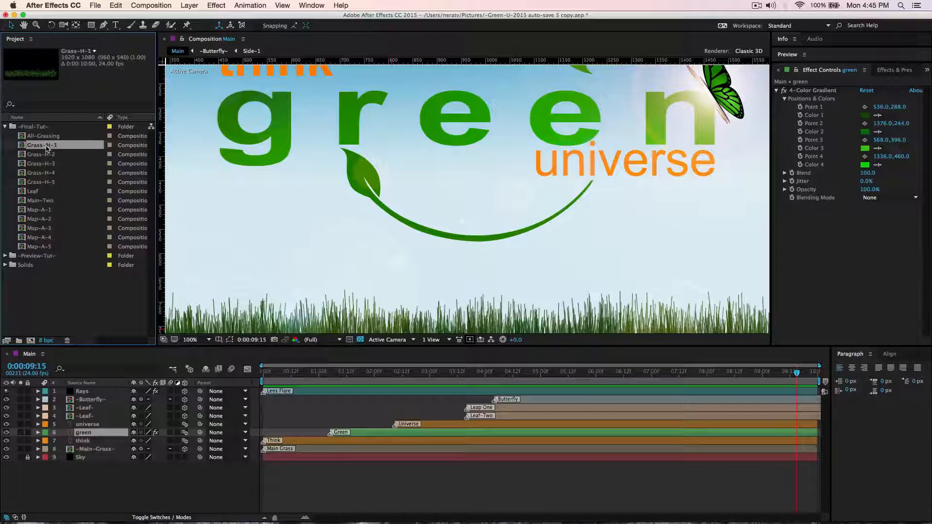
Open Grass-H-1, add the Map-A-1 composition below the black solid and hide that map layer.
double_click(47, 149)
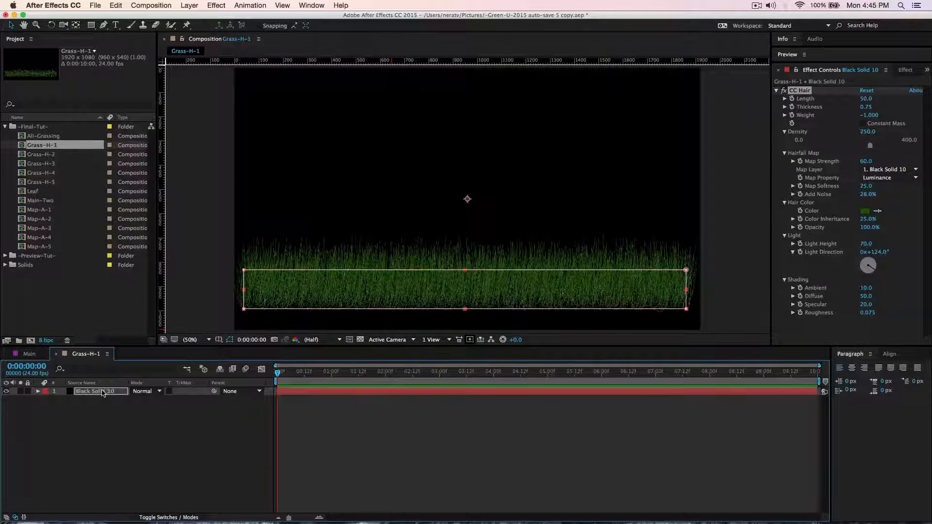
left_click(103, 392)
left_click(42, 214)
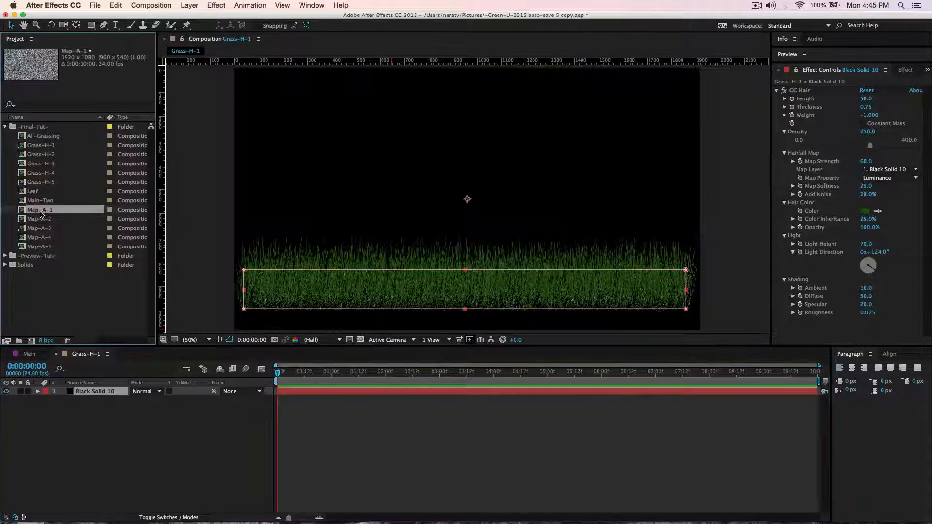
left_click_drag(39, 212, 29, 403)
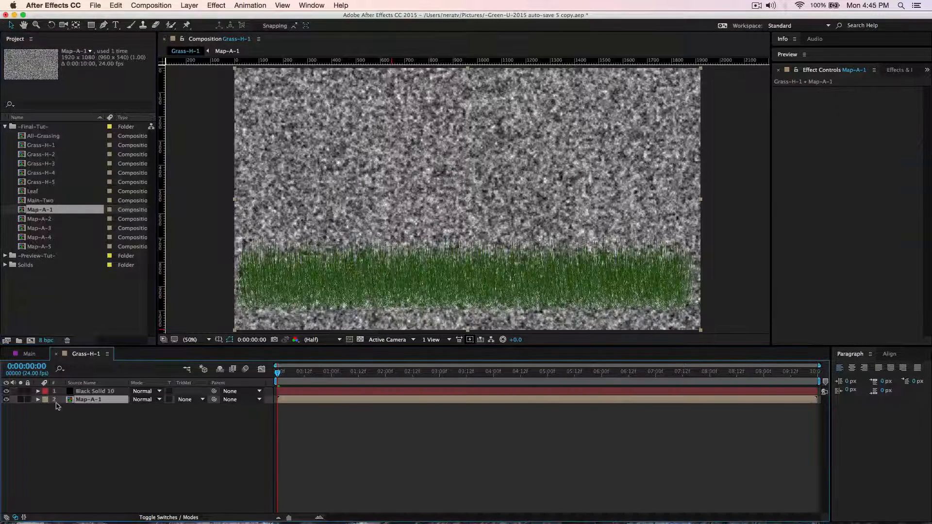
left_click(6, 399)
Set the CC Hair hairfall map layer on Grass-H-1's black solid to Map-A-1 and preview the grass motion.
left_click(115, 393)
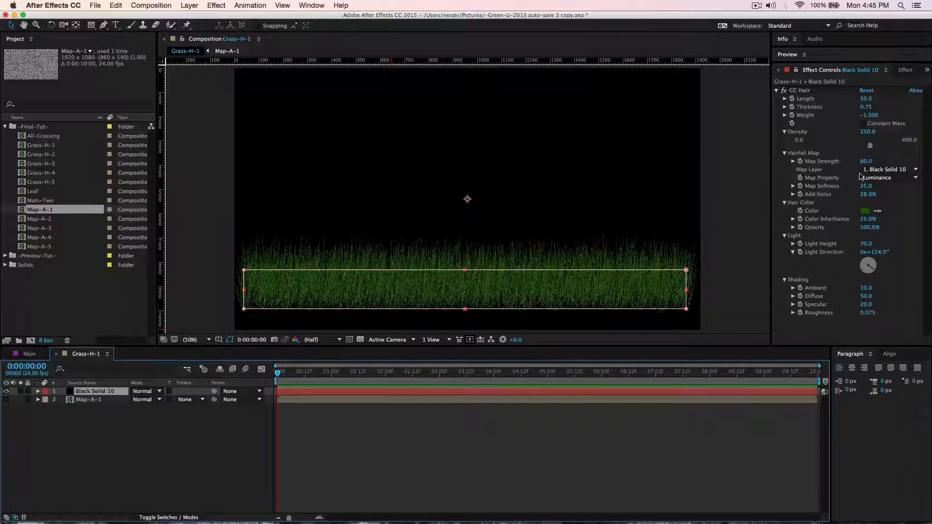
left_click(888, 170)
left_click(834, 204)
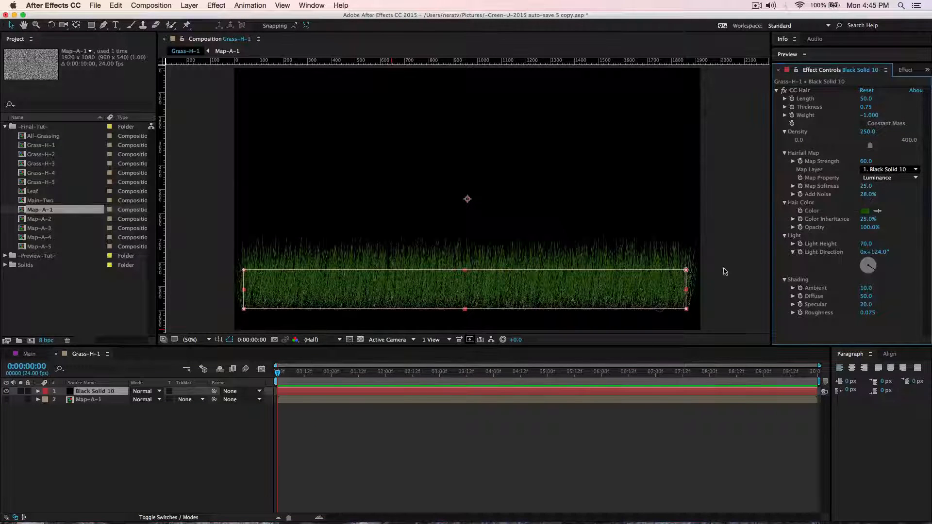
key("space")
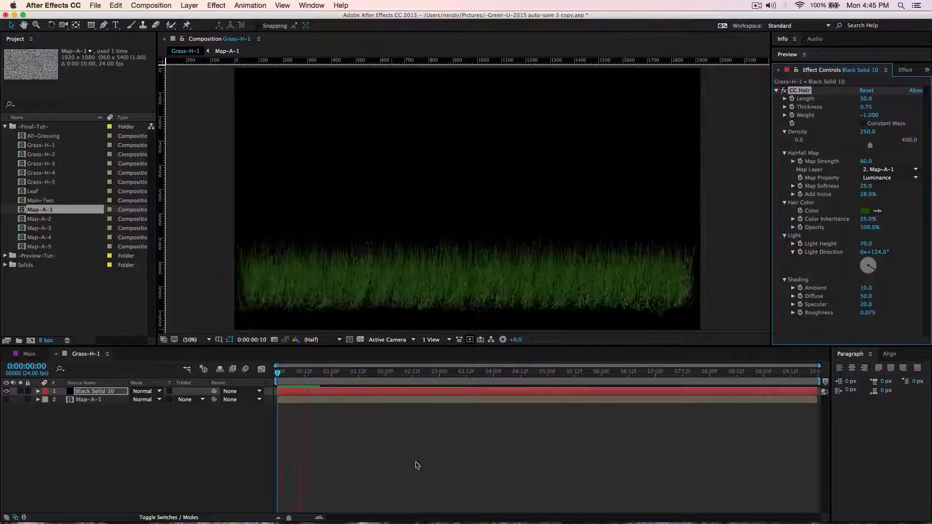
key("space")
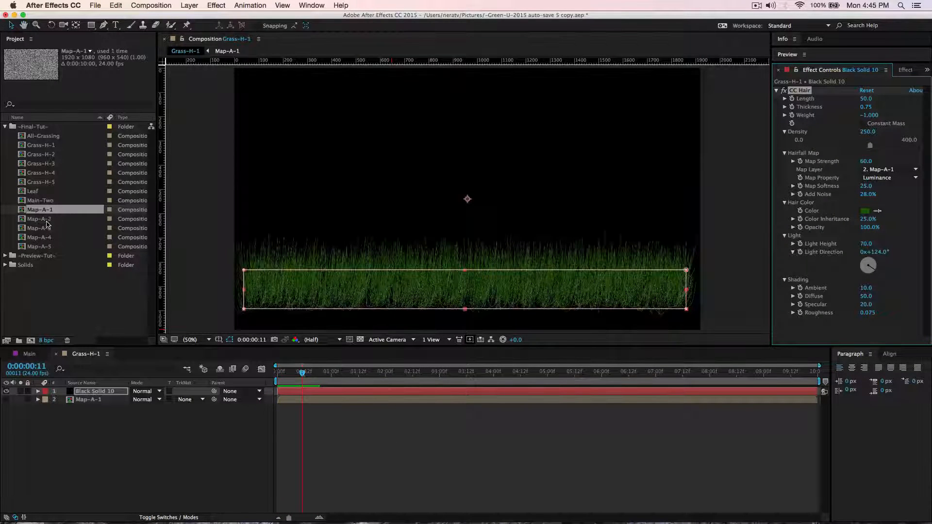
In Grass-H-2, add Map-A-2 as a hidden layer below the solid and set it as the CC Hair map layer.
double_click(44, 155)
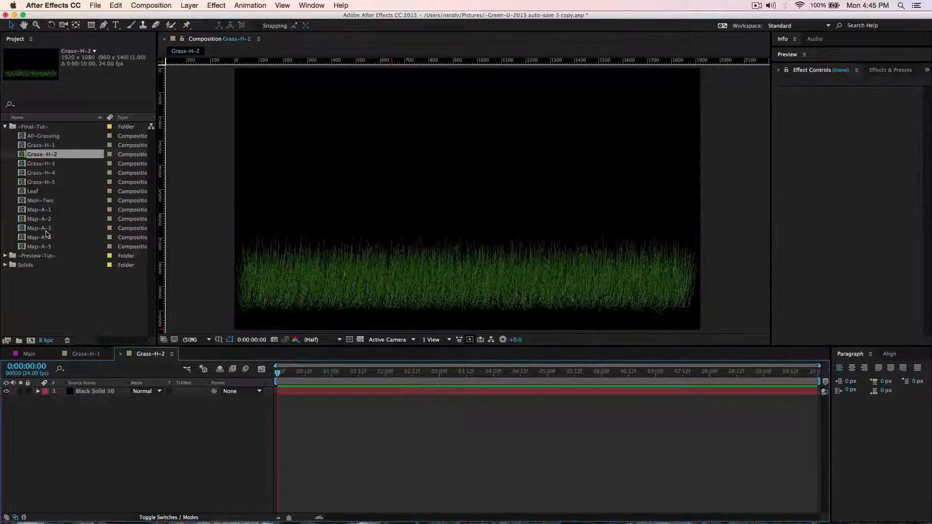
left_click_drag(40, 219, 22, 405)
left_click(6, 399)
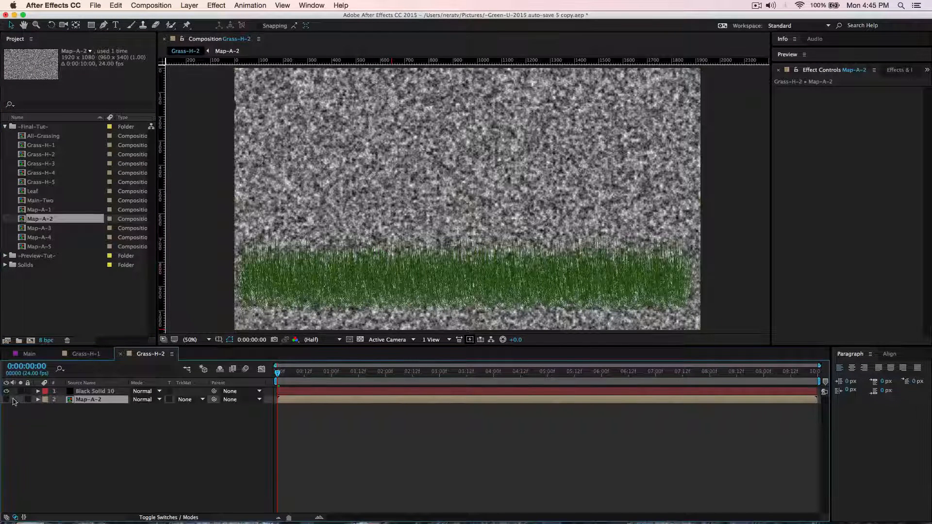
left_click(78, 391)
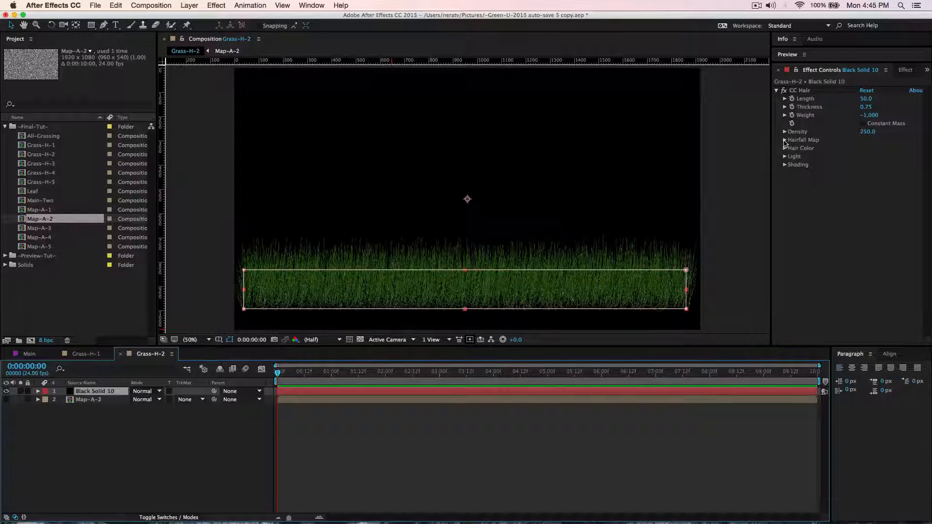
left_click(784, 139)
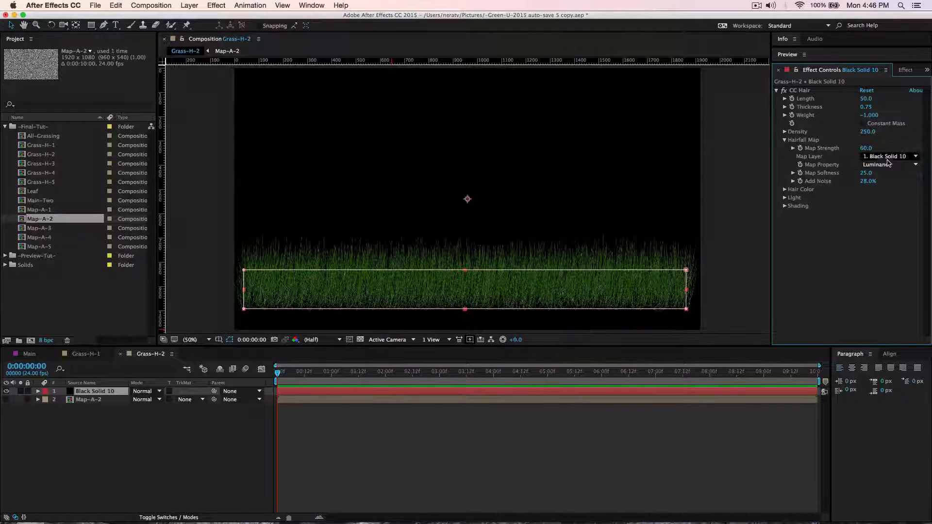
left_click(896, 157)
left_click(825, 190)
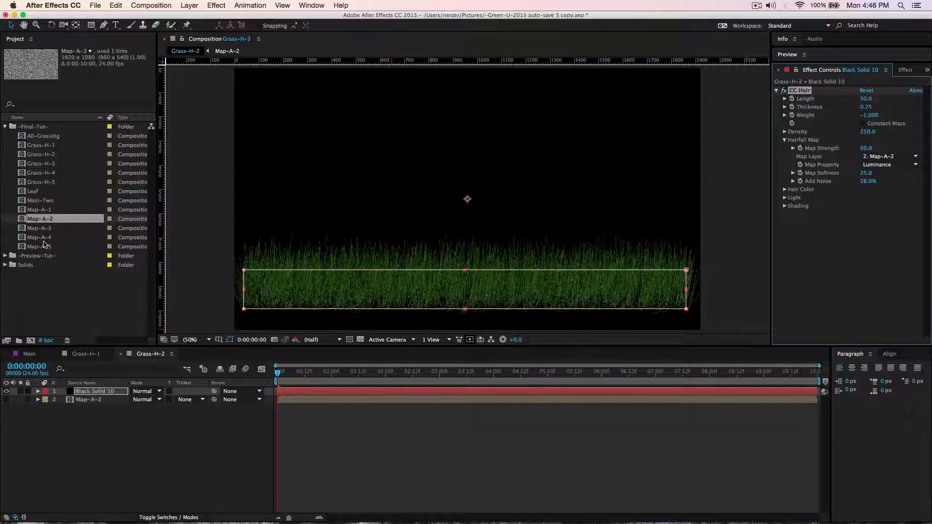
In Grass-H-3, add Map-A-3 as a hidden layer below the solid and set it as the CC Hair map layer.
double_click(46, 165)
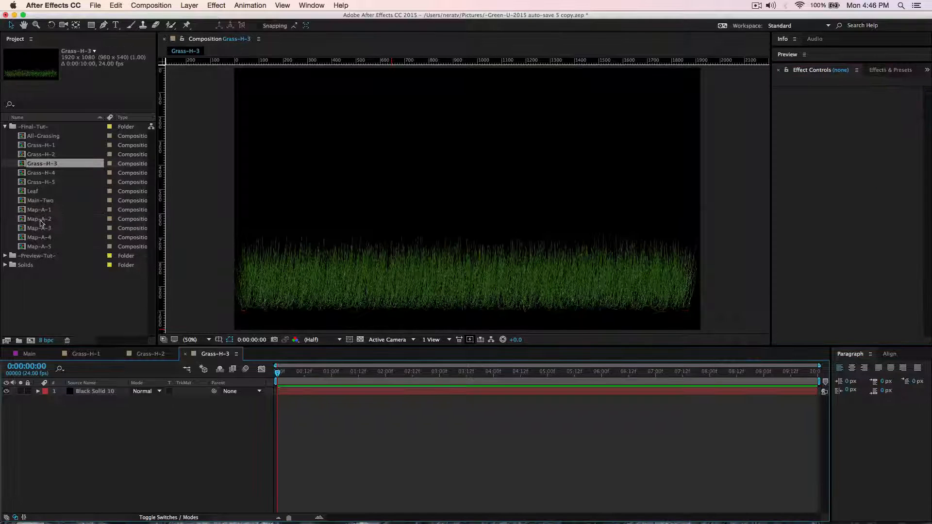
left_click_drag(41, 229, 67, 410)
left_click(7, 400)
left_click(101, 392)
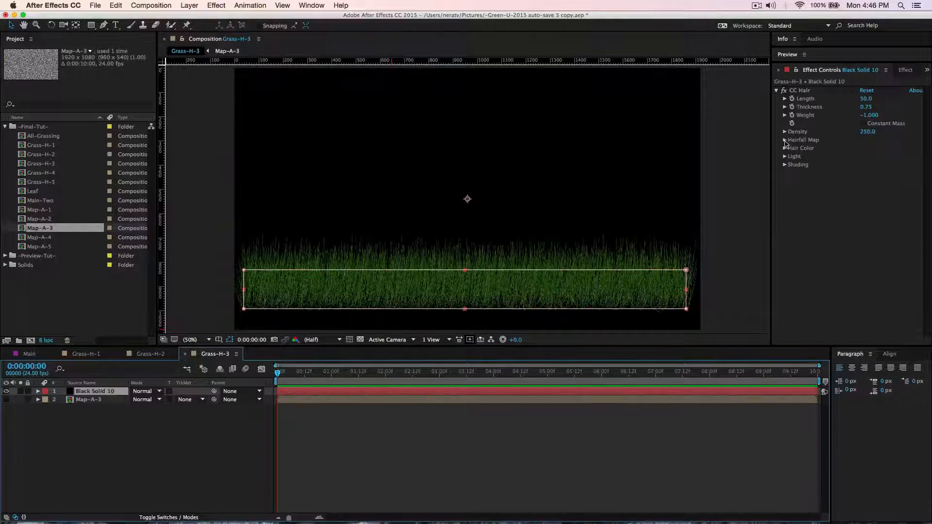
left_click(784, 141)
left_click(880, 156)
left_click(834, 191)
In Grass-H-4, add Map-A-4 as a hidden layer below the solid and set it as the CC Hair map layer.
double_click(40, 173)
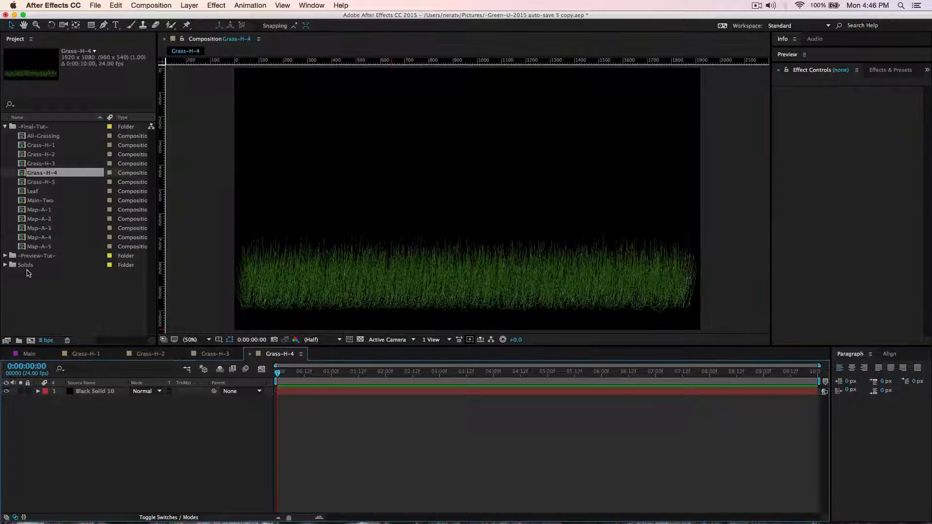
left_click_drag(41, 237, 66, 409)
left_click(7, 399)
left_click(100, 391)
left_click(784, 141)
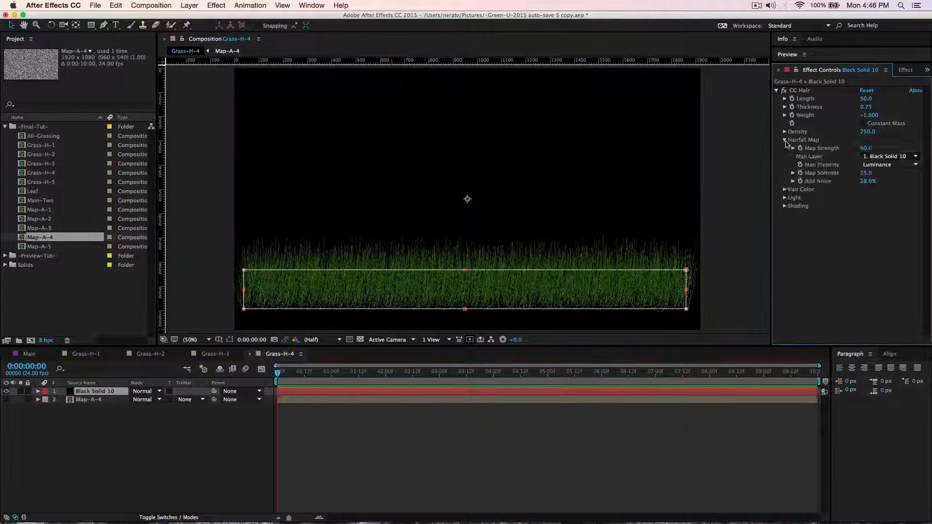
left_click(880, 156)
left_click(835, 190)
In Grass-H-5, add Map-A-5 as a hidden layer below the solid and set it as the CC Hair map layer.
double_click(40, 182)
left_click_drag(41, 247, 31, 409)
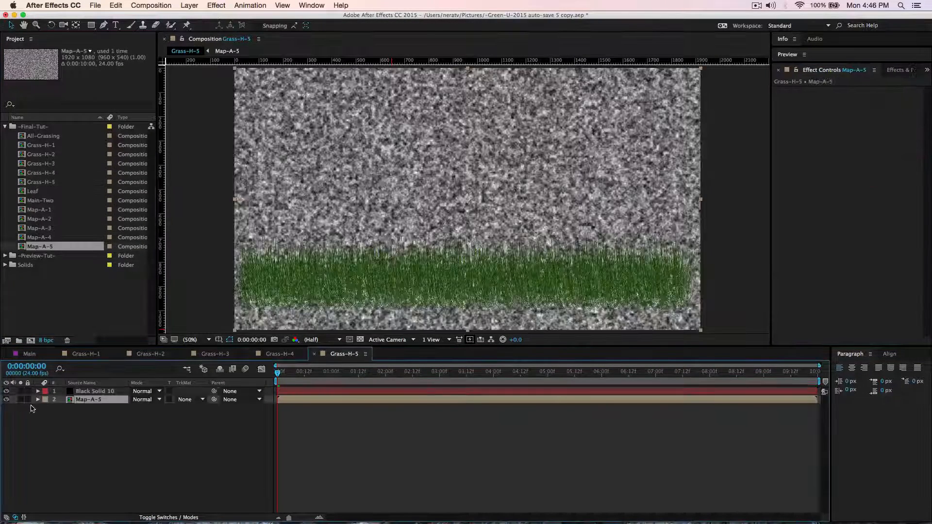
left_click(6, 400)
left_click(97, 391)
left_click(785, 141)
left_click(888, 157)
left_click(898, 164)
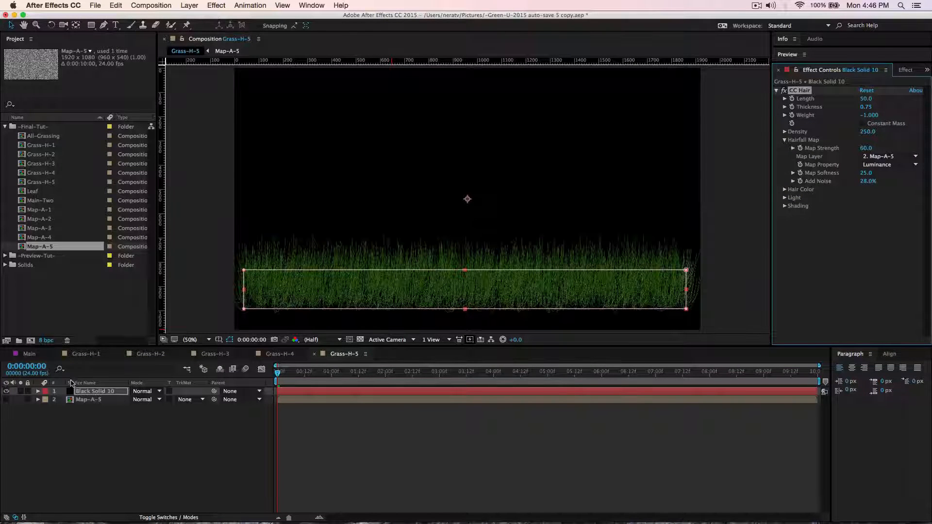
Review the Grass-H-1 through Grass-H-5 compositions one after another to check their assigned hairfall maps.
left_click(76, 356)
left_click(142, 356)
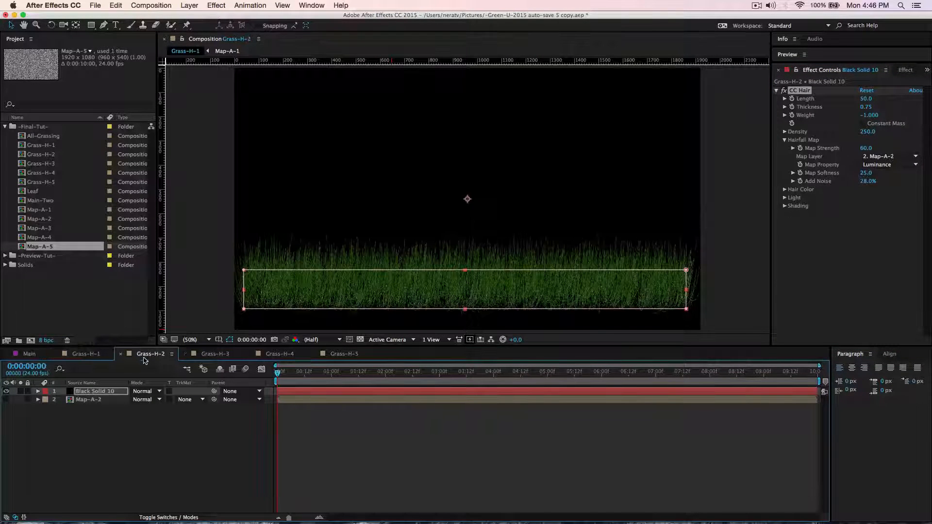
left_click(215, 356)
left_click(280, 355)
left_click(331, 358)
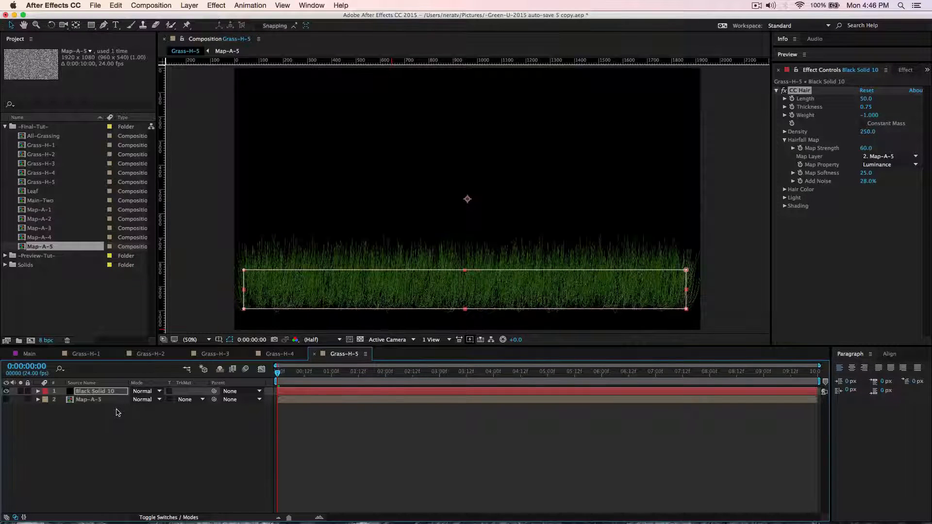
Close the five open Grass-H composition timelines and return to Main.
left_click(57, 357)
left_click(57, 357)
left_click(57, 357)
left_click(57, 357)
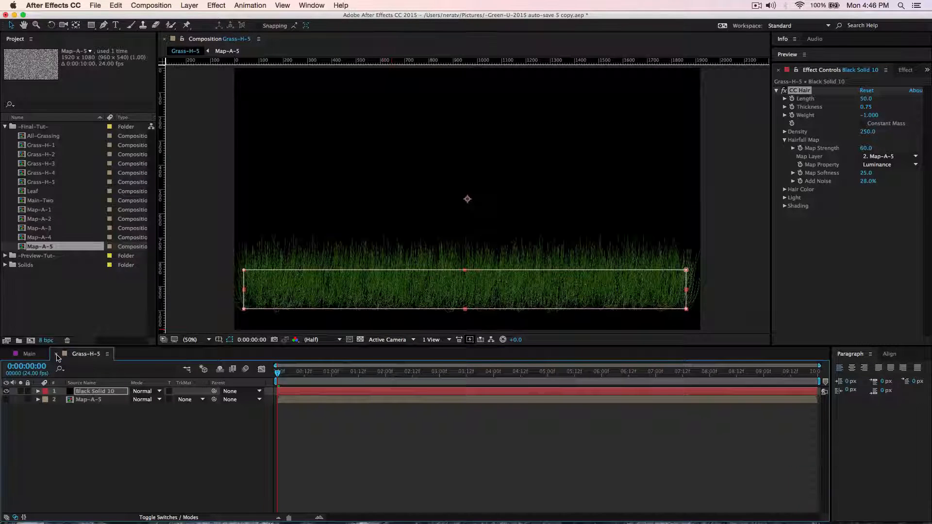
left_click(57, 357)
Open the All-Grassing composition and add the Grass-H-1 through Grass-H-5 compositions as layers.
left_click(43, 137)
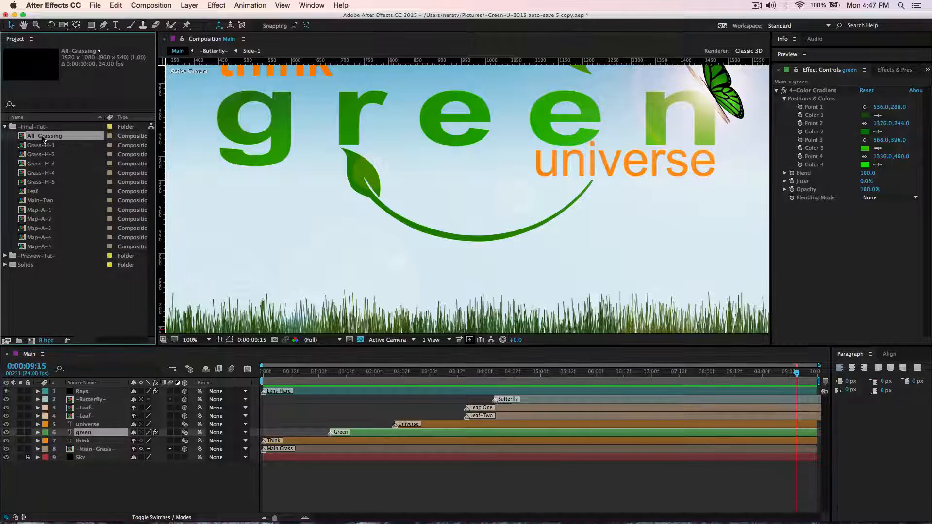
double_click(42, 136)
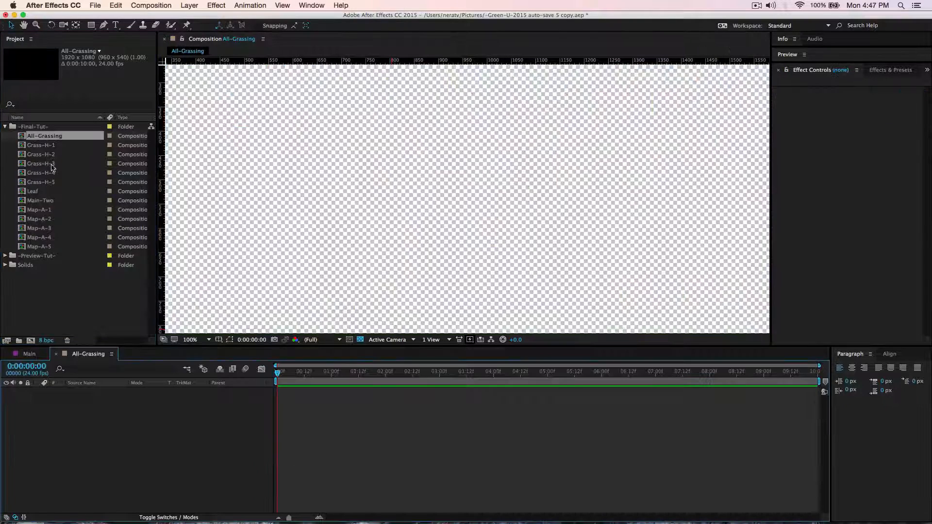
left_click(41, 147)
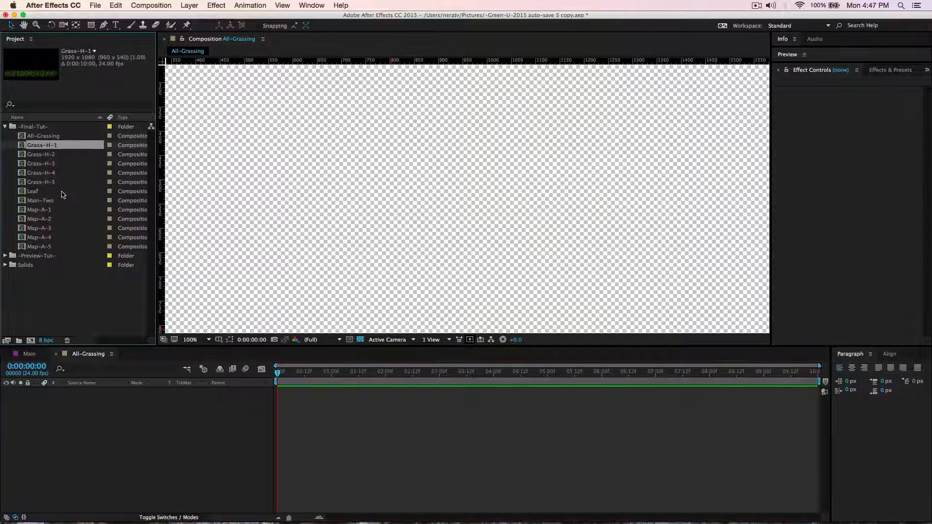
left_click(52, 185, "shift")
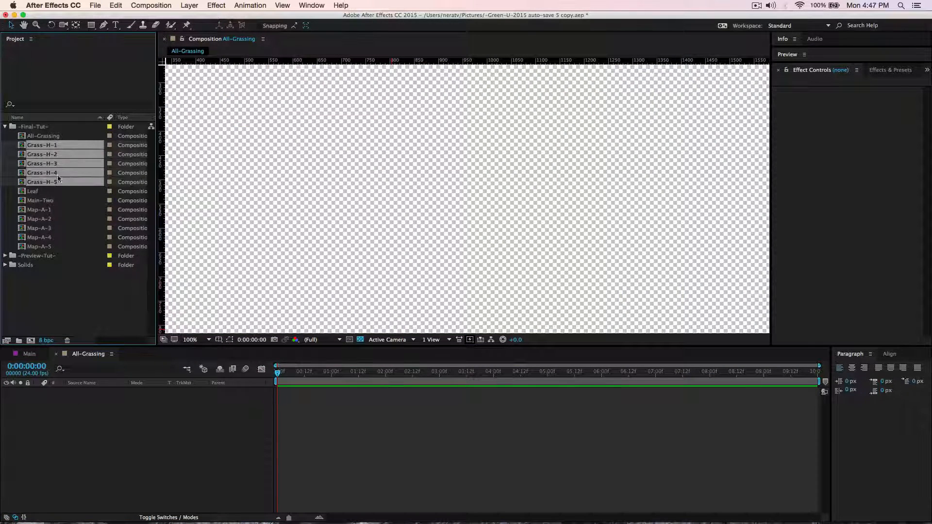
left_click_drag(59, 180, 130, 468)
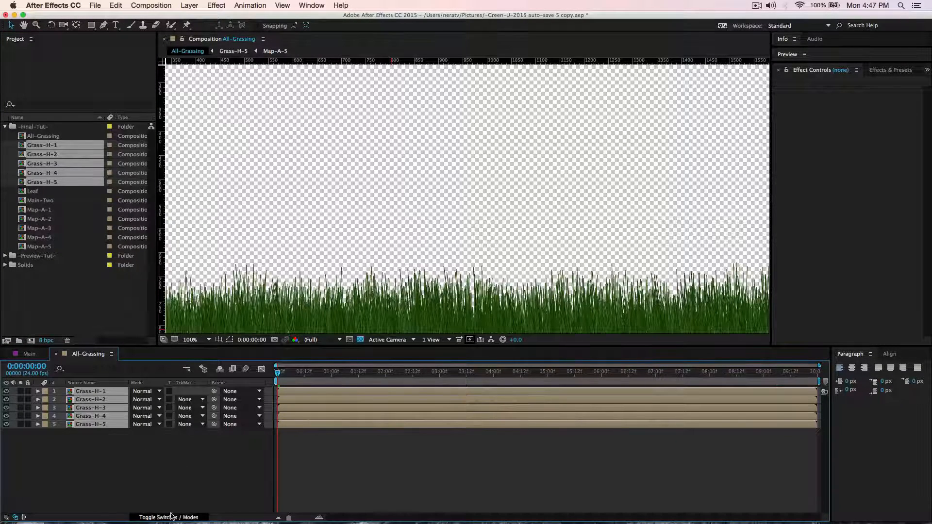
Make all five Grass-H layers 3D and reveal their Position properties.
left_click(188, 516)
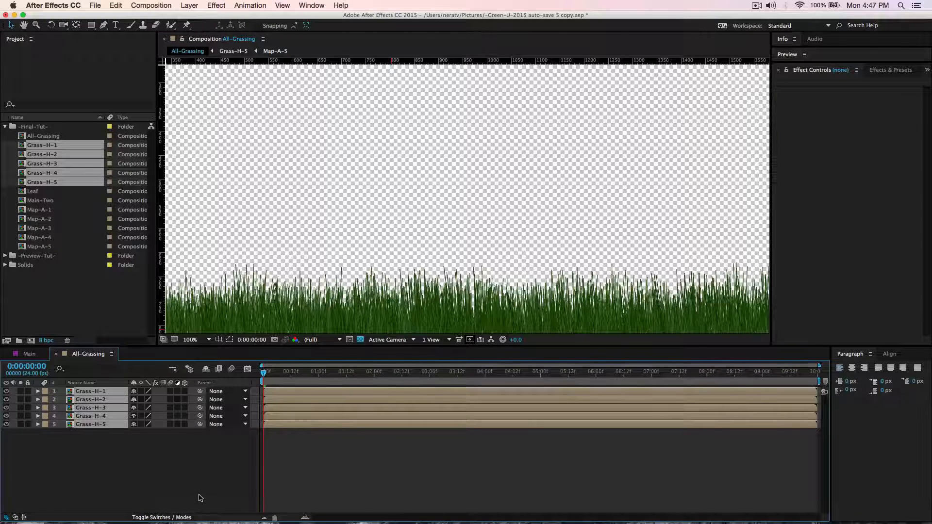
left_click_drag(184, 392, 184, 424)
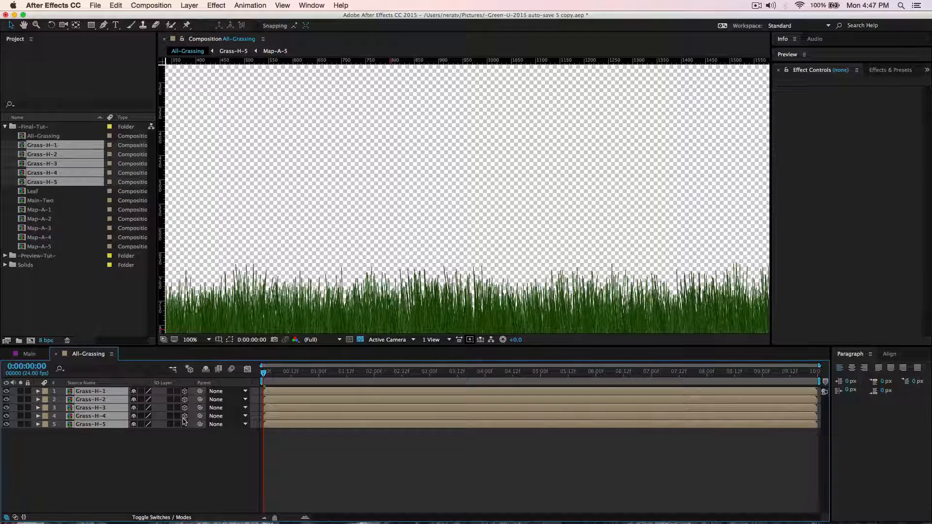
key("p")
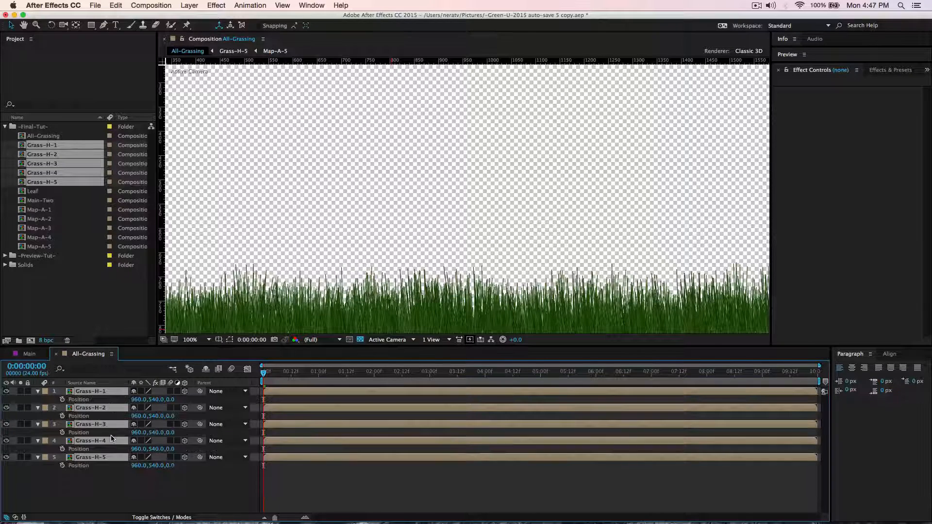
left_click(186, 495)
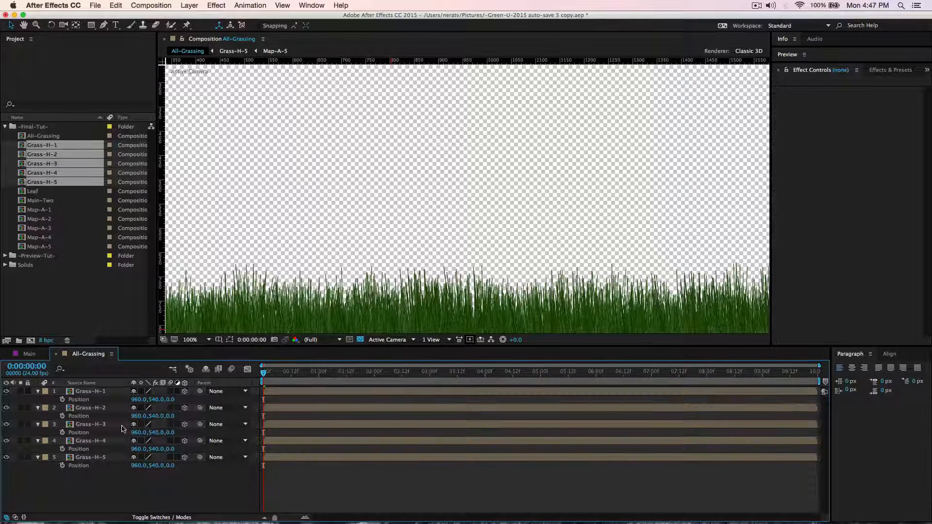
Set the Z position of the Grass-H-2 layer to 50 and of the Grass-H-3 layer to 100.
left_click(173, 399)
left_click(173, 415)
type("50")
left_click(171, 432)
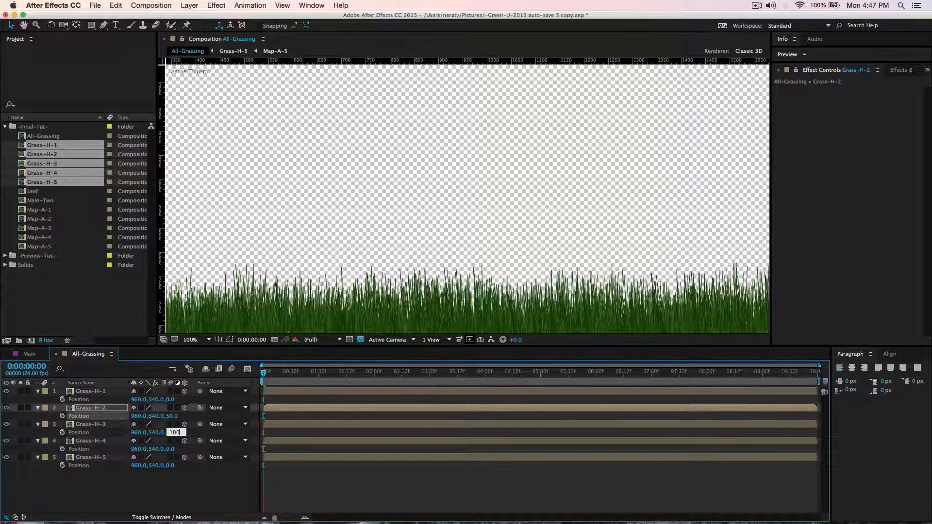
type("100")
key("Return")
Set the Z position of the Grass-H-4 layer to 150 and of the Grass-H-5 layer to 200.
left_click(171, 450)
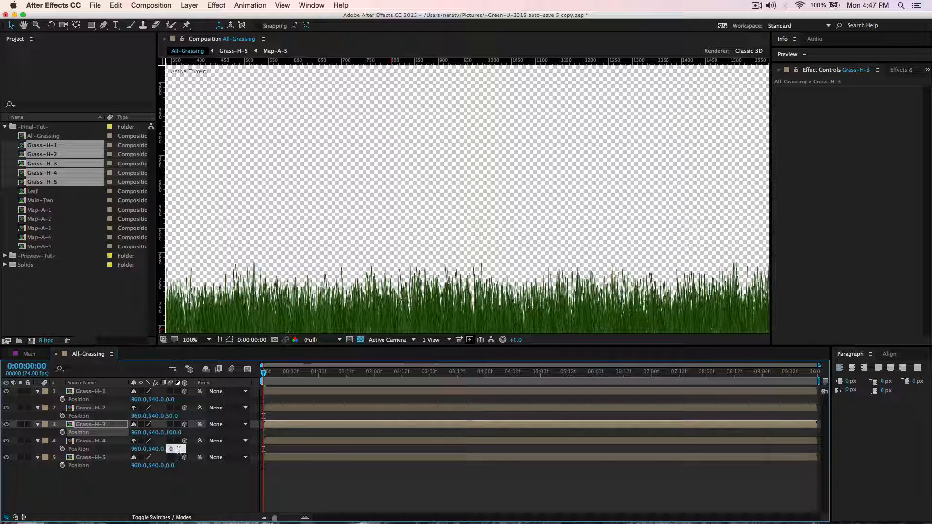
type("150")
key("Return")
left_click(170, 466)
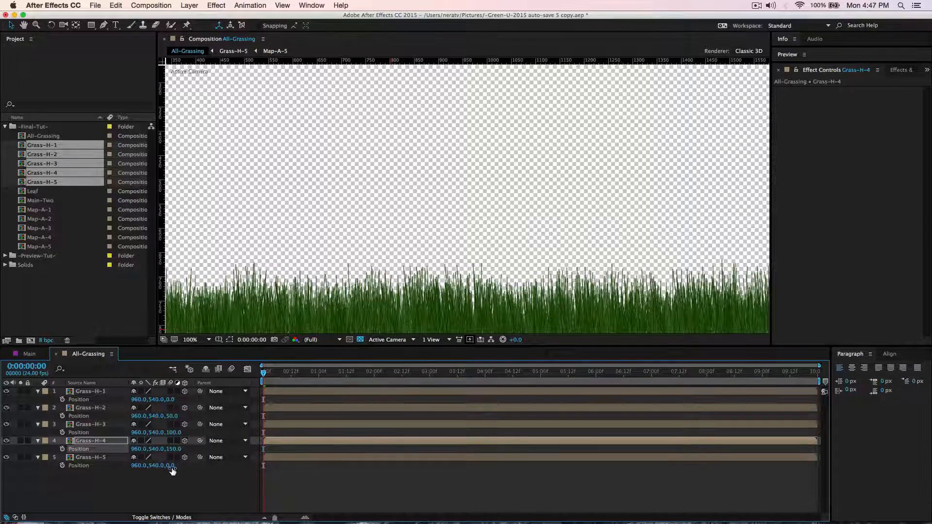
type("200")
key("Return")
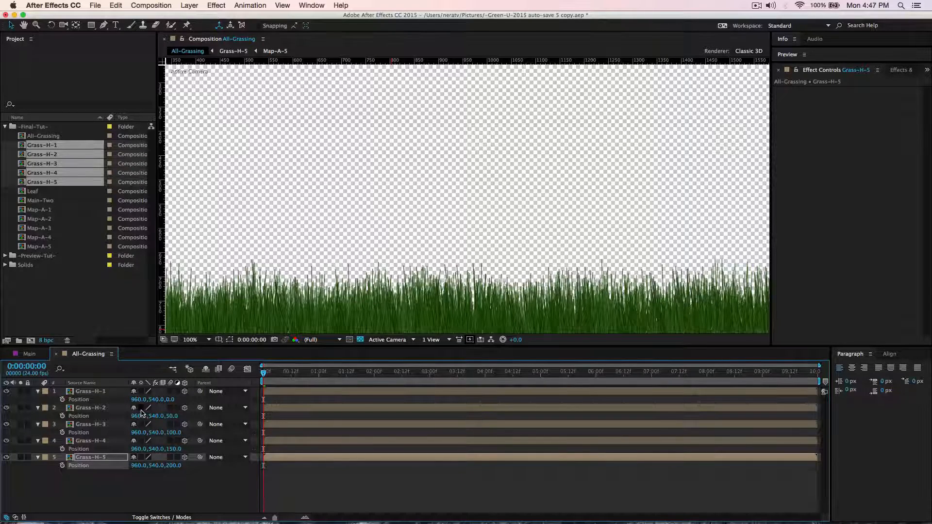
Create a two-node 28mm camera in All-Grassing and orbit it to inspect the depth between the grass layers.
right_click(121, 420)
mouse_move(151, 431)
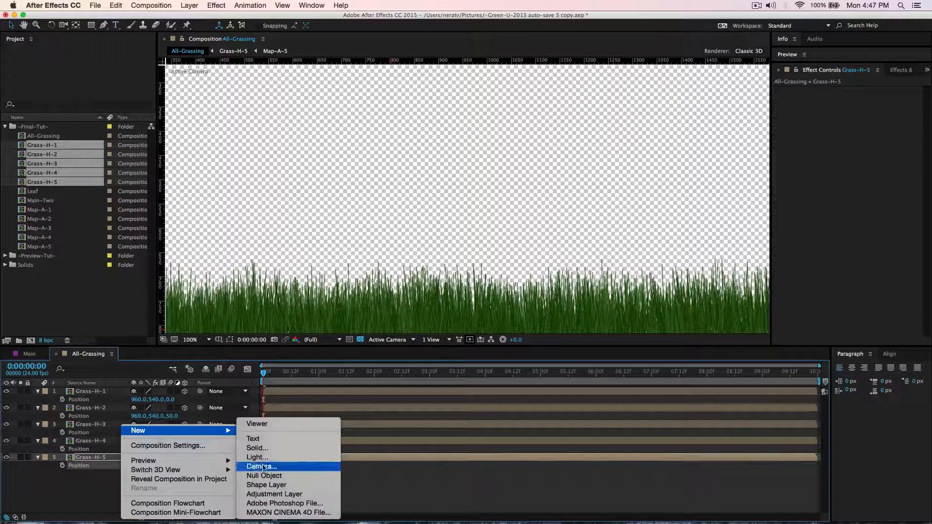
left_click(263, 467)
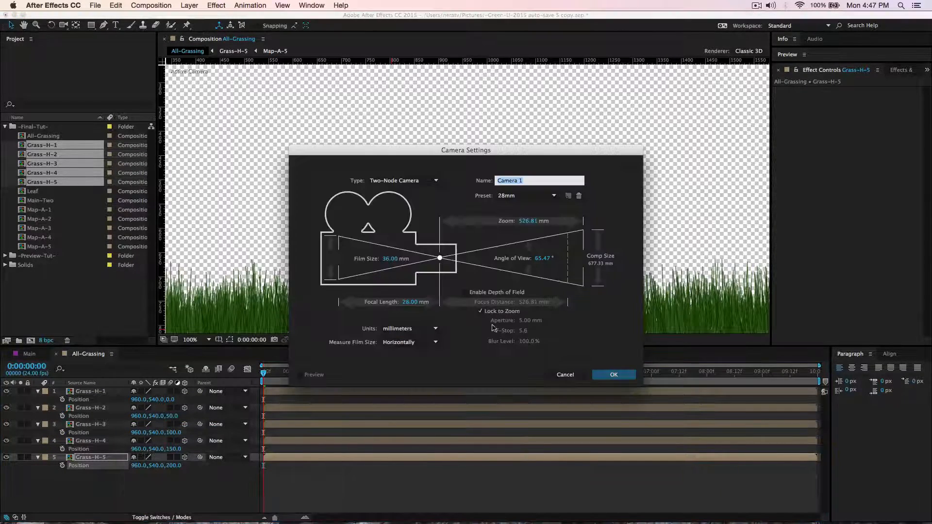
left_click(613, 375)
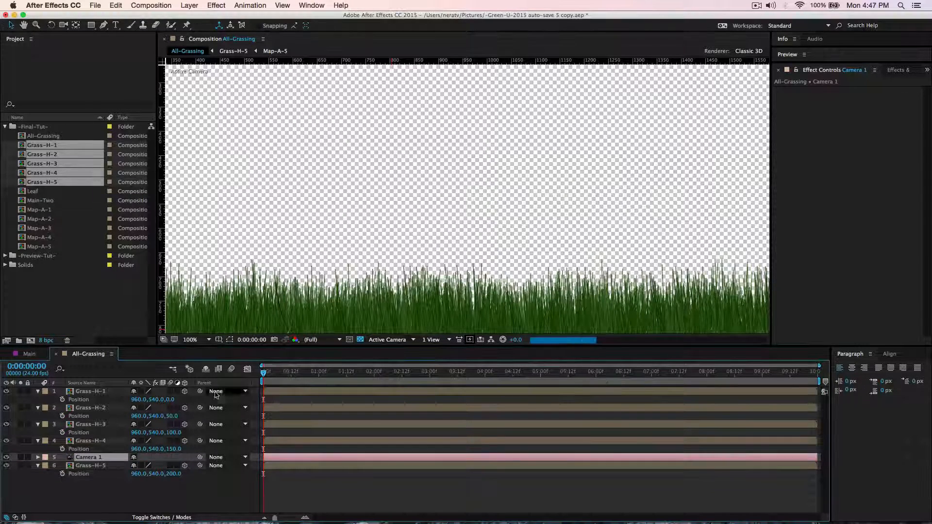
key("c")
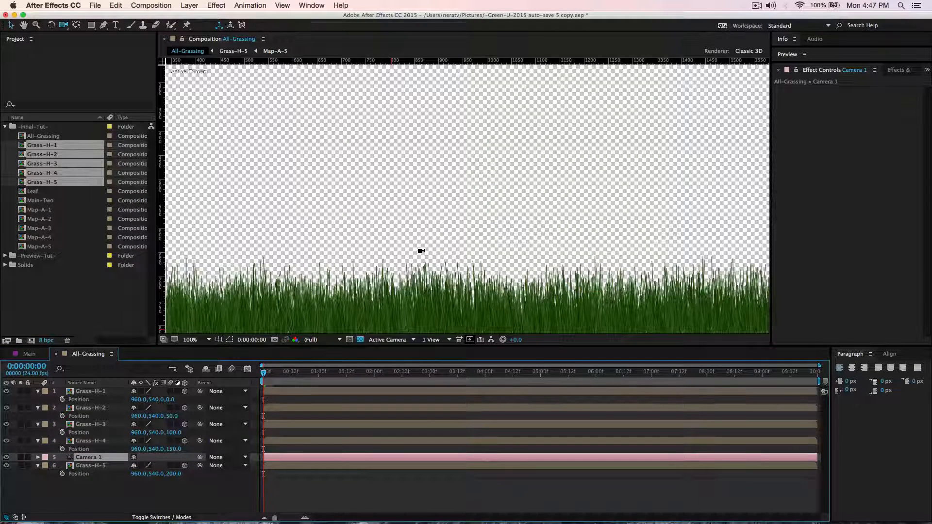
key("c")
left_click_drag(421, 251, 506, 299)
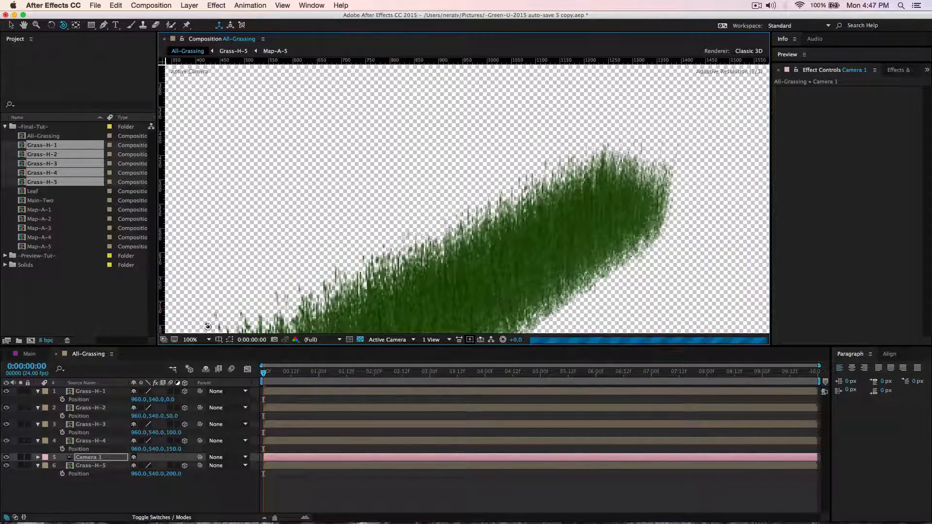
Delete the test camera from All-Grassing and fit the whole composition in the viewer.
left_click(92, 459)
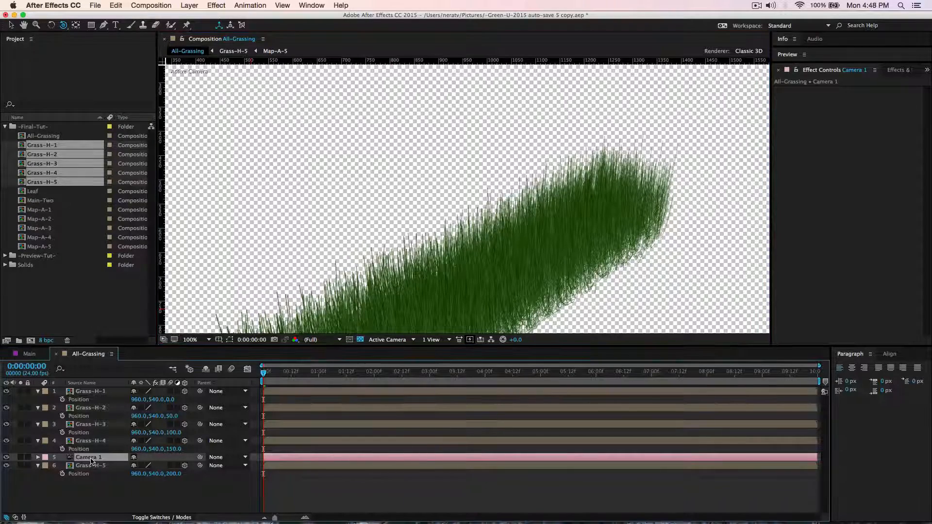
key("Delete")
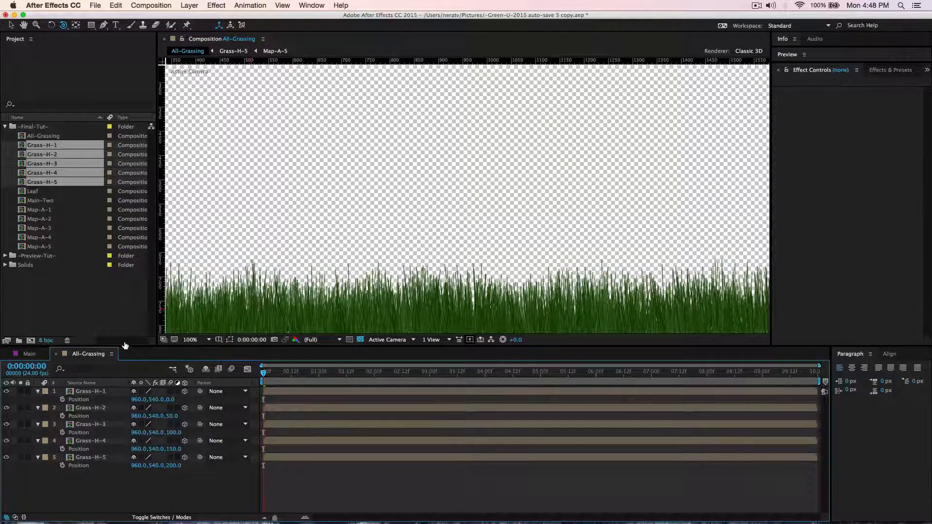
left_click(200, 341)
left_click(203, 351)
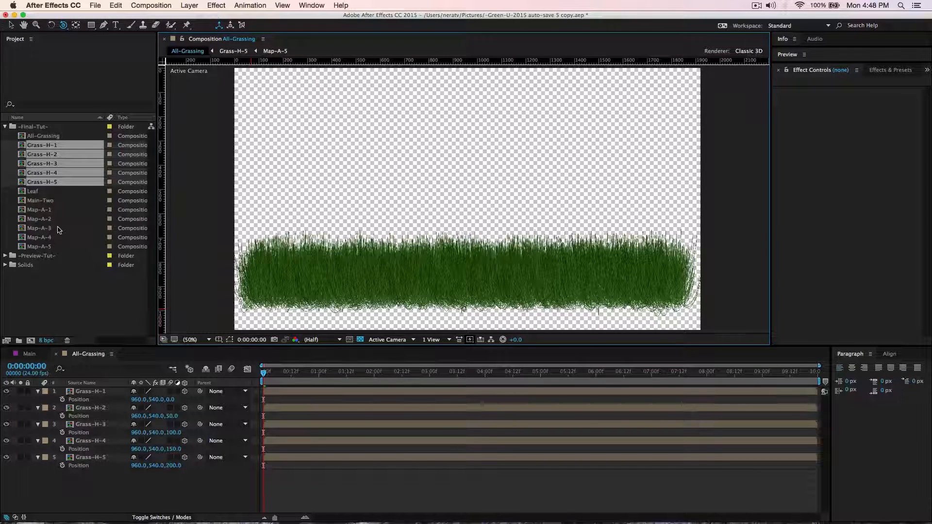
Open the Main-Two composition and add the All-Grassing composition to it as a layer.
double_click(43, 200)
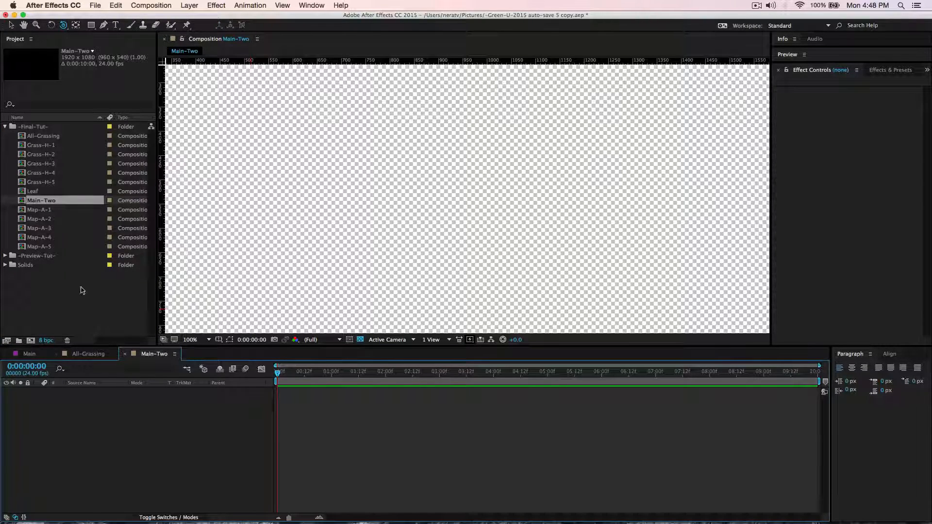
left_click(55, 138)
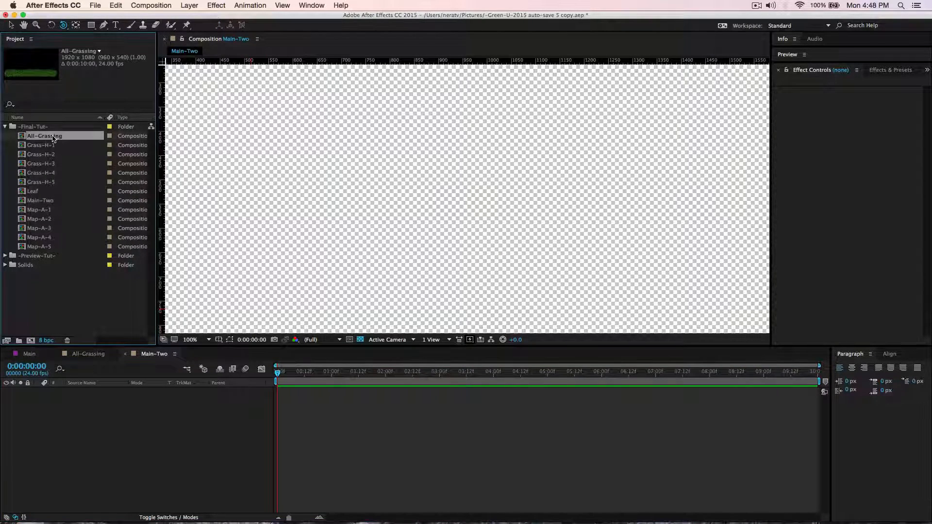
left_click_drag(53, 139, 117, 422)
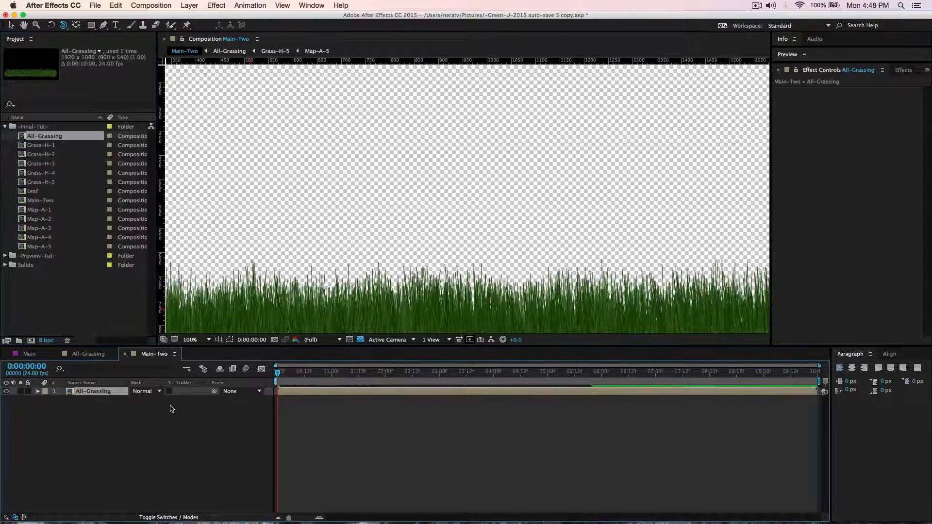
Make the All-Grassing layer 3D with collapsed transformations and lock it.
left_click(168, 517)
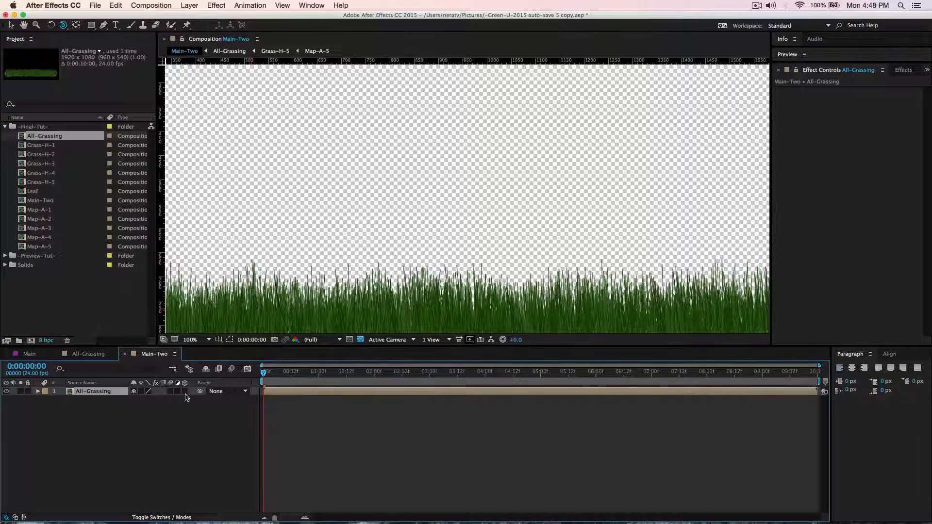
left_click(185, 392)
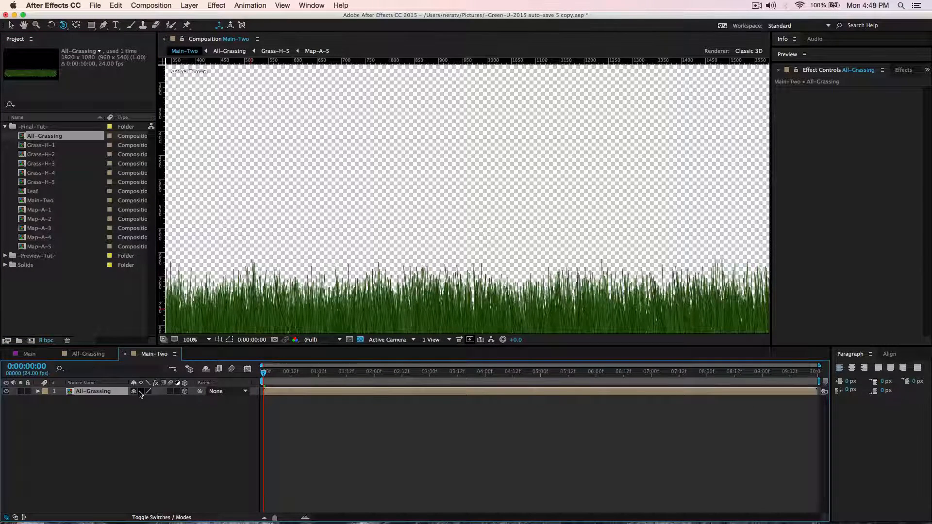
left_click(141, 391)
left_click(120, 432)
left_click(28, 392)
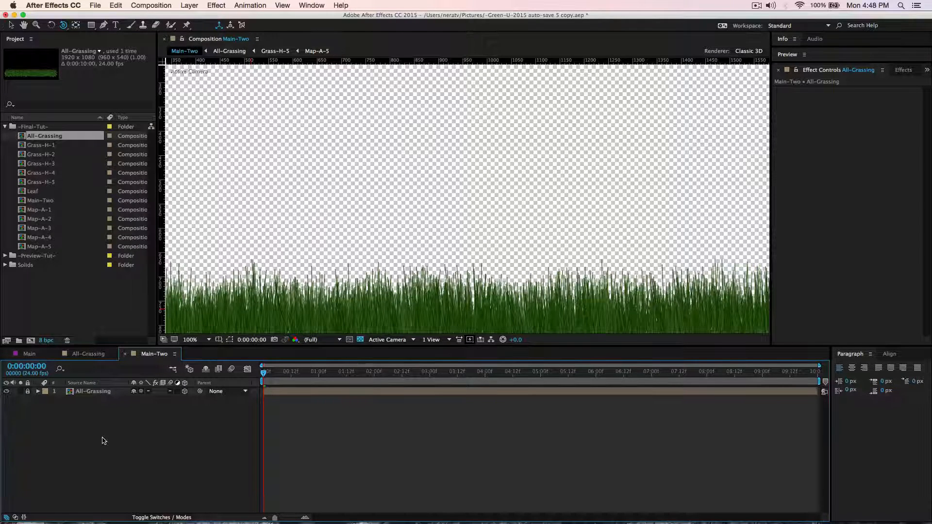
Create a black 1920 x 1080 px solid named BG and place it beneath the All-Grassing layer.
key("super+y")
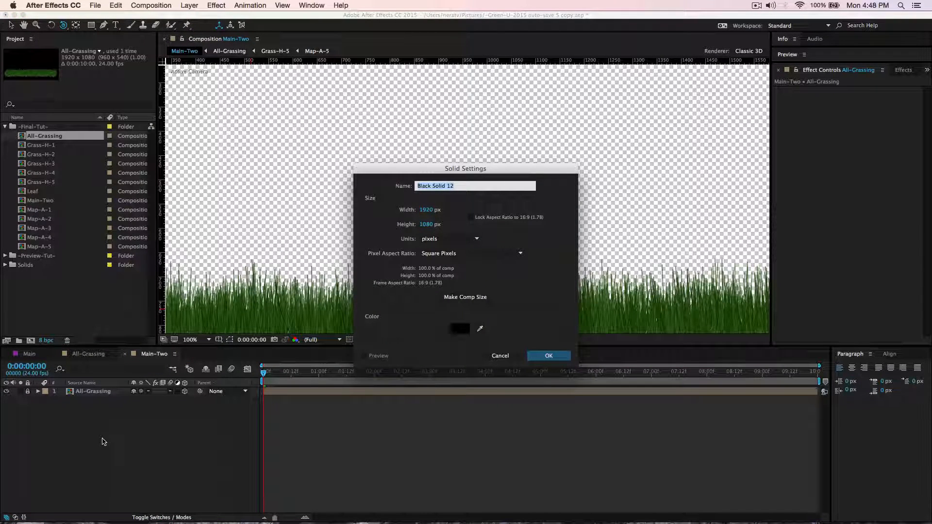
type("BG")
key("Return")
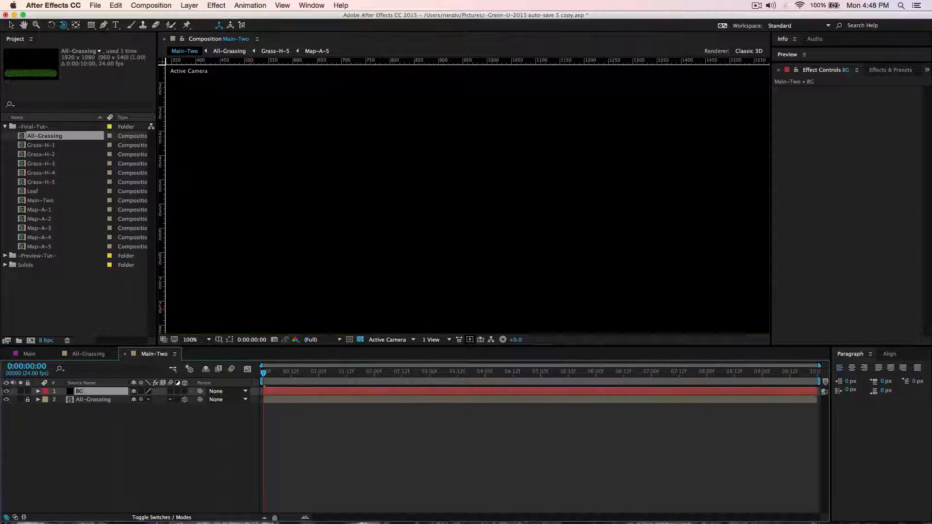
left_click_drag(105, 394, 102, 413)
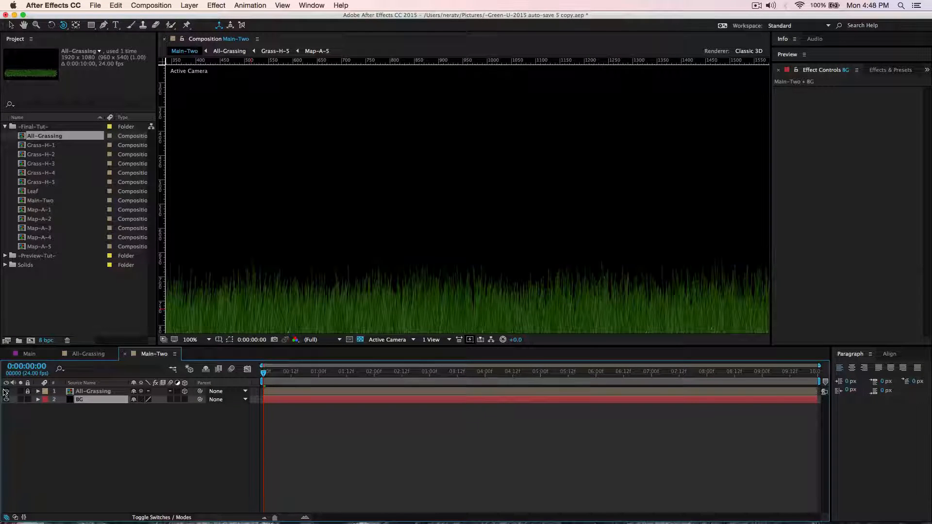
Hide the All-Grassing layer and apply a Gradient Overlay layer style to BG, expanding its properties.
left_click(5, 391)
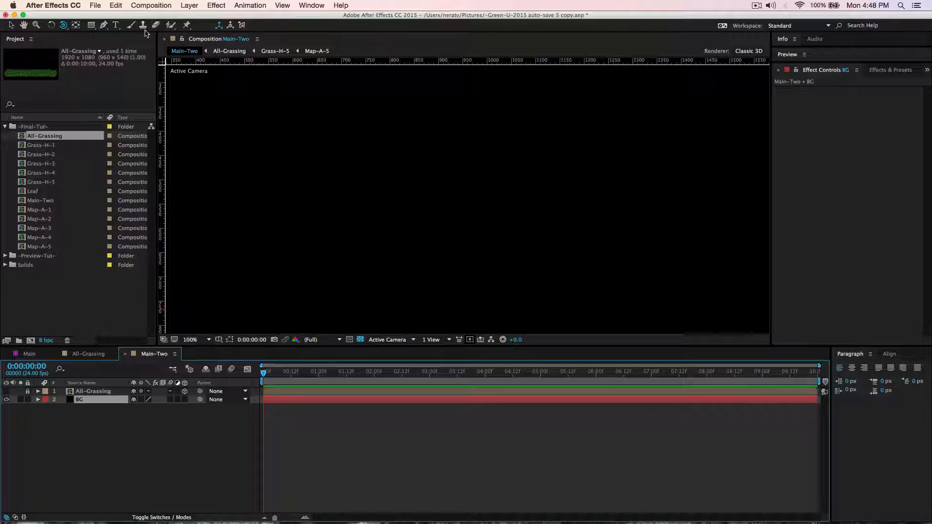
left_click(196, 5)
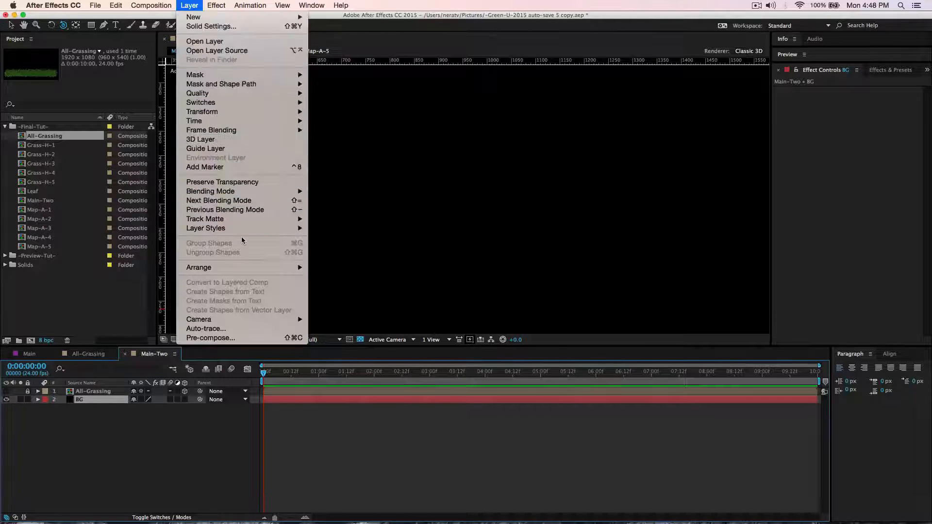
mouse_move(243, 230)
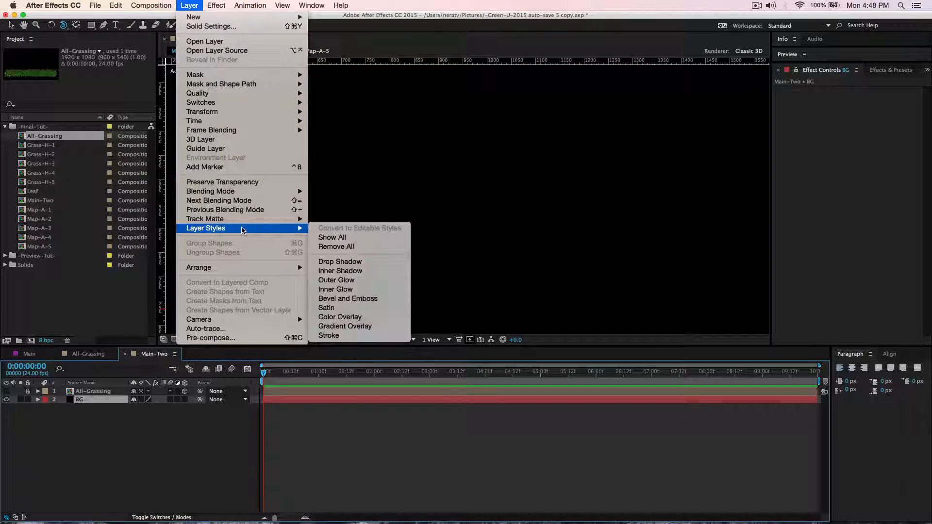
left_click(346, 327)
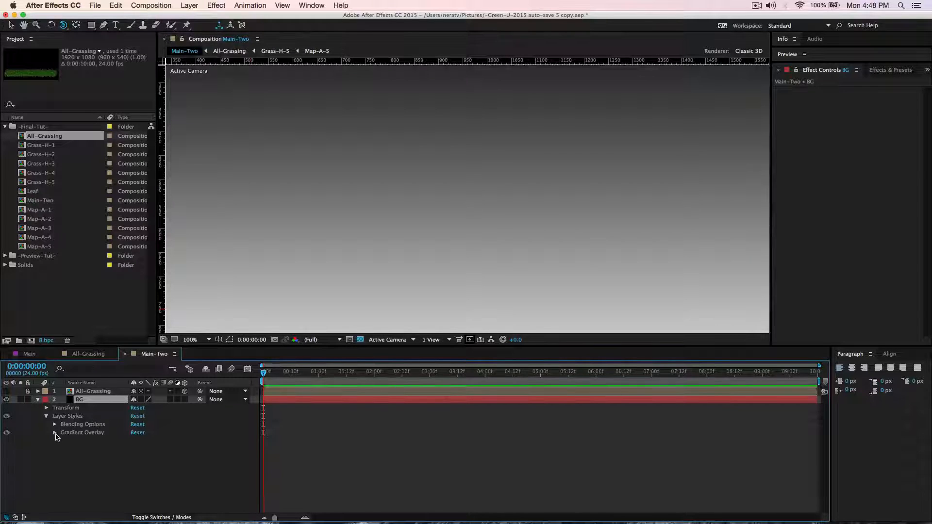
left_click(55, 434)
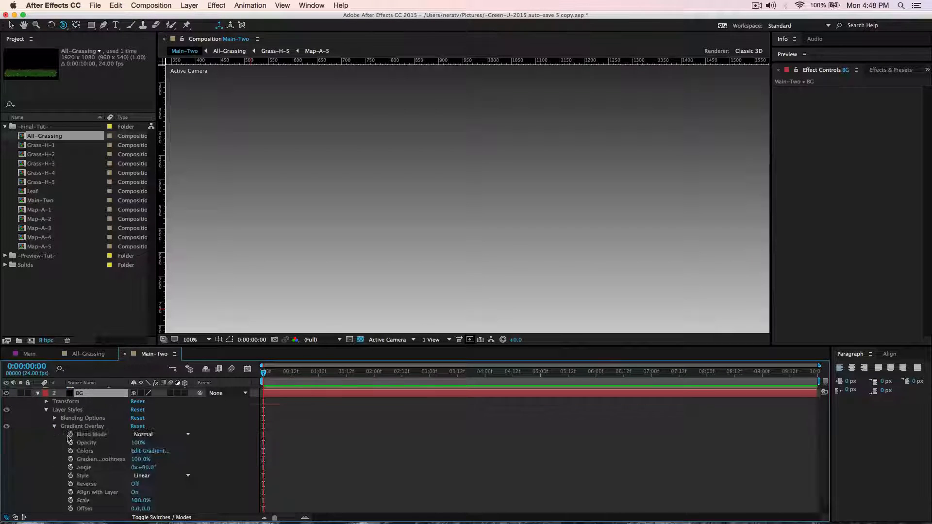
Edit BG's overlay gradient and change its black end stop to sky blue 3B96C4.
left_click(144, 451)
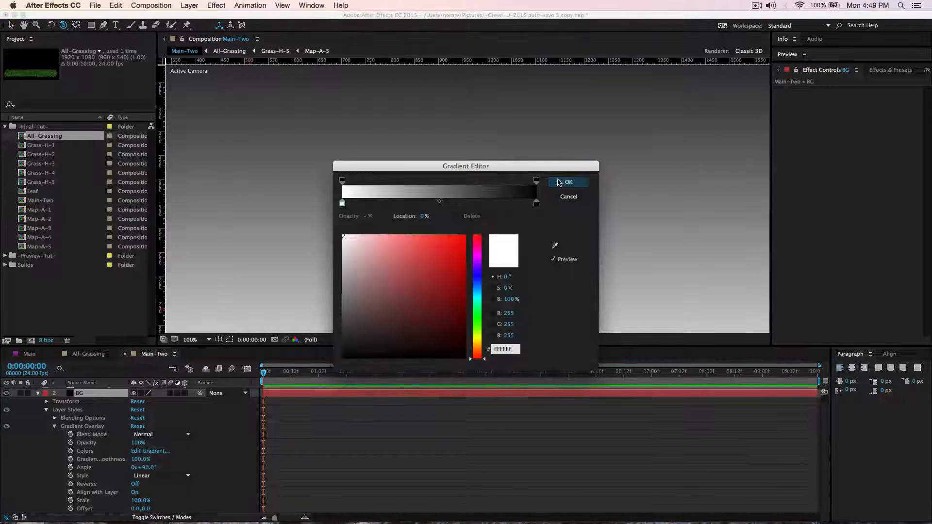
left_click(536, 203)
left_click(480, 291)
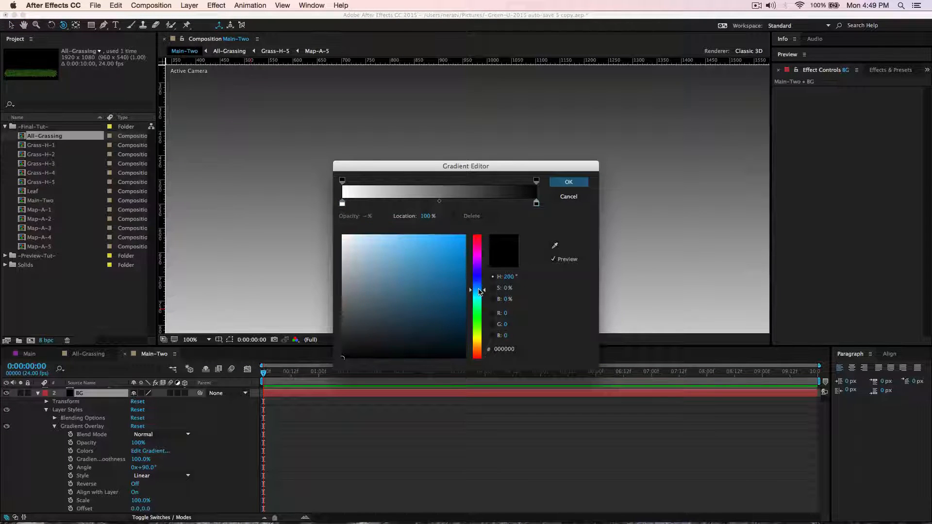
left_click(428, 263)
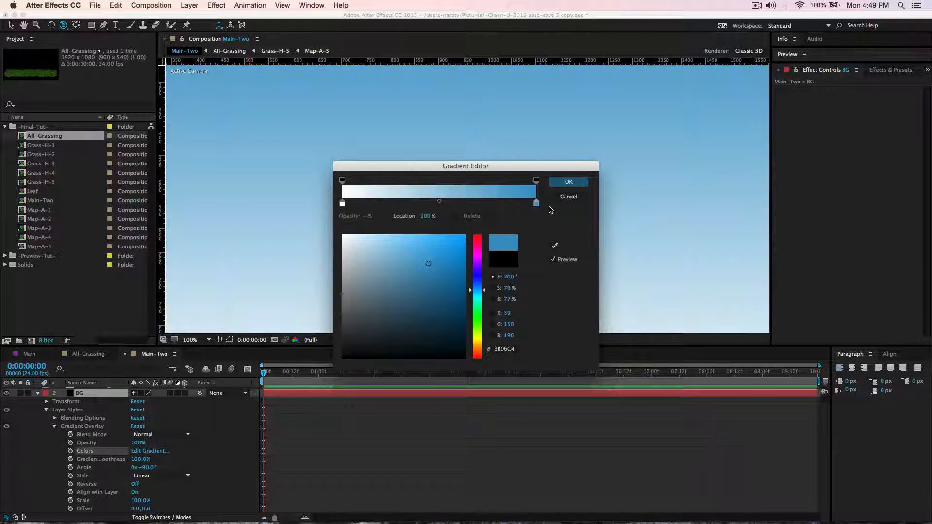
Sample the gradient's blue for the white start stop and lighten it to pale blue-grey DEE7EC.
left_click(342, 203)
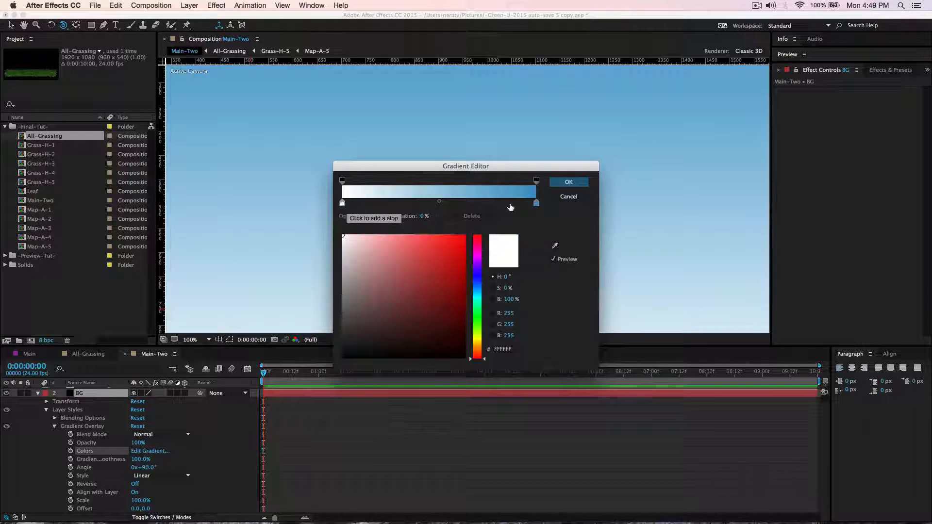
left_click(555, 247)
left_click(529, 189)
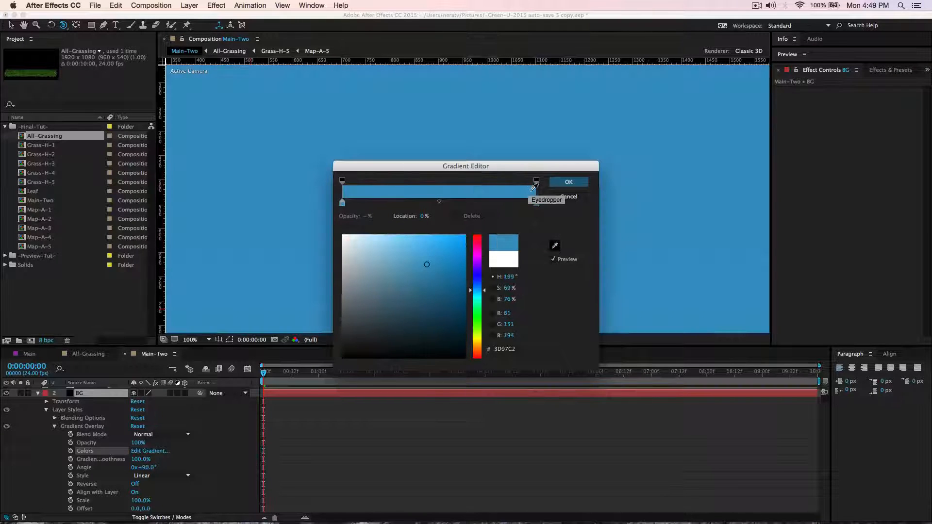
left_click_drag(425, 265, 350, 243)
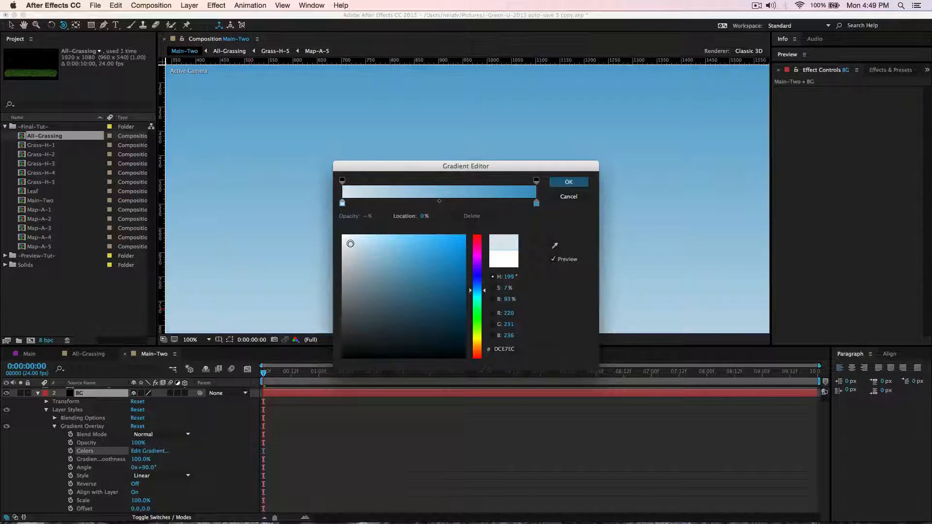
Move the gradient's pale stop to 55.5%, readjust the colour midpoint, and apply the gradient to BG.
left_click(439, 201)
left_click_drag(440, 203, 481, 205)
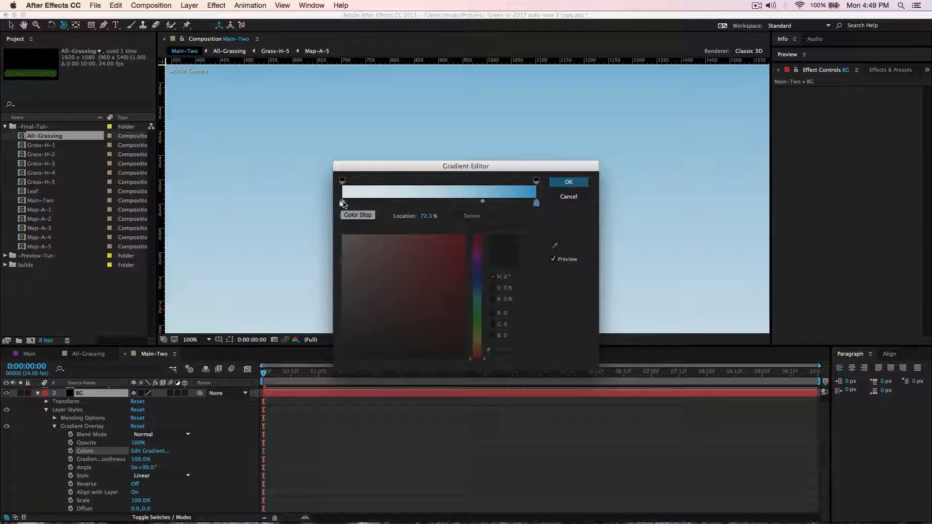
left_click_drag(342, 203, 450, 203)
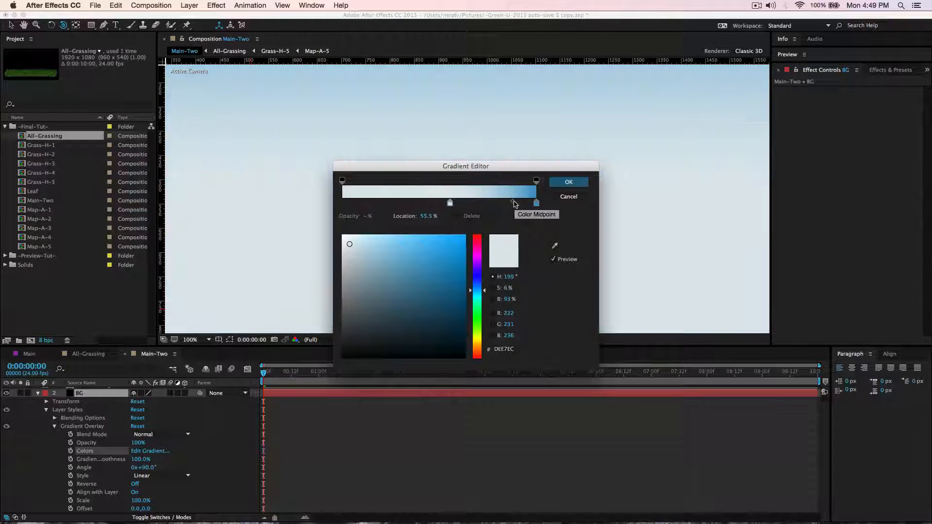
left_click_drag(513, 203, 429, 202)
left_click(562, 185)
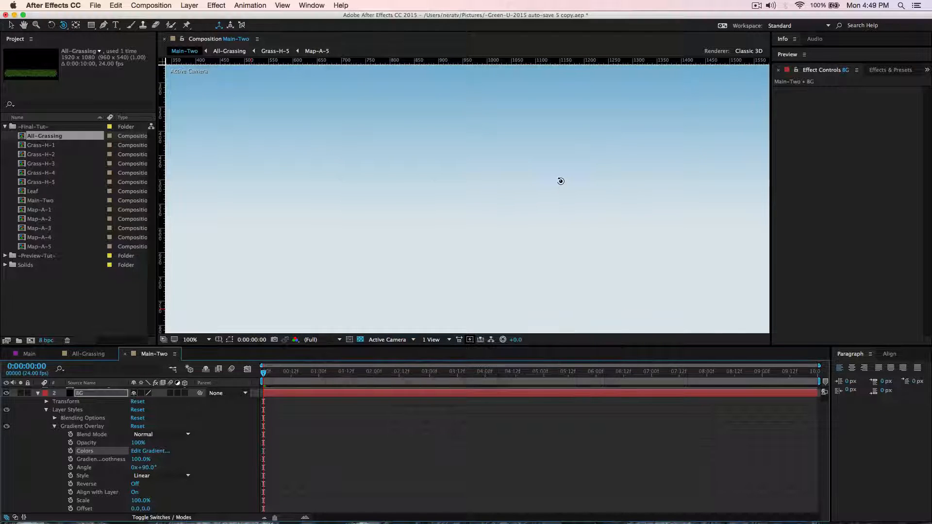
Collapse and lock the BG layer, and show the All-Grassing layer again.
left_click(38, 394)
left_click(28, 400)
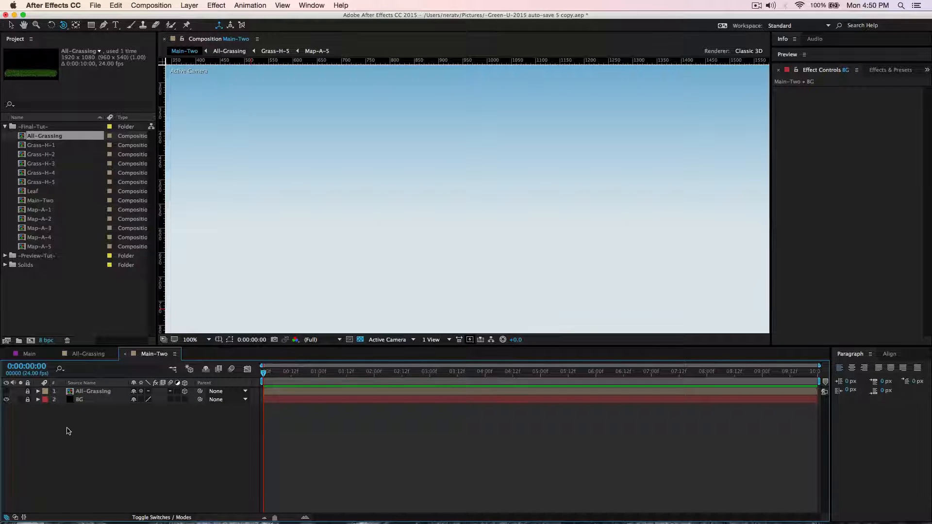
left_click(5, 391)
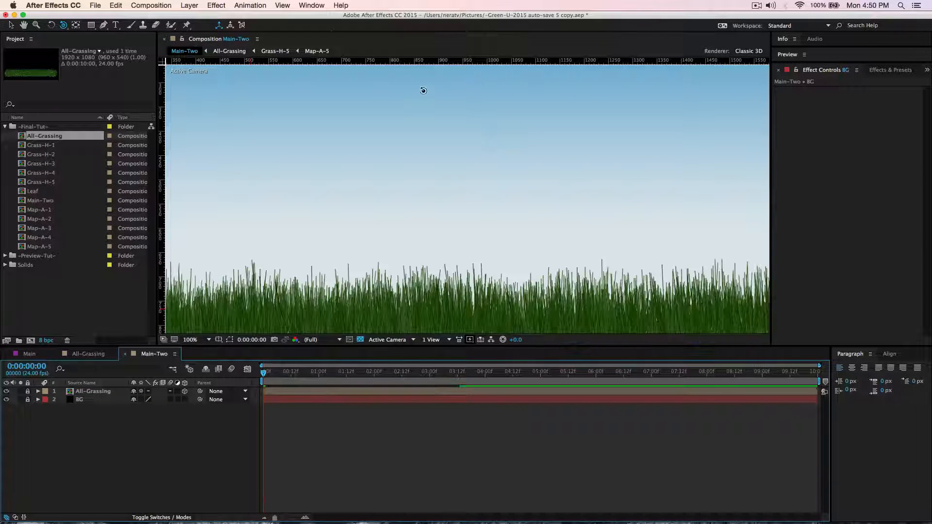
Place a horizontal ruler guide just above the tips of the grass in Main-Two.
left_click(283, 7)
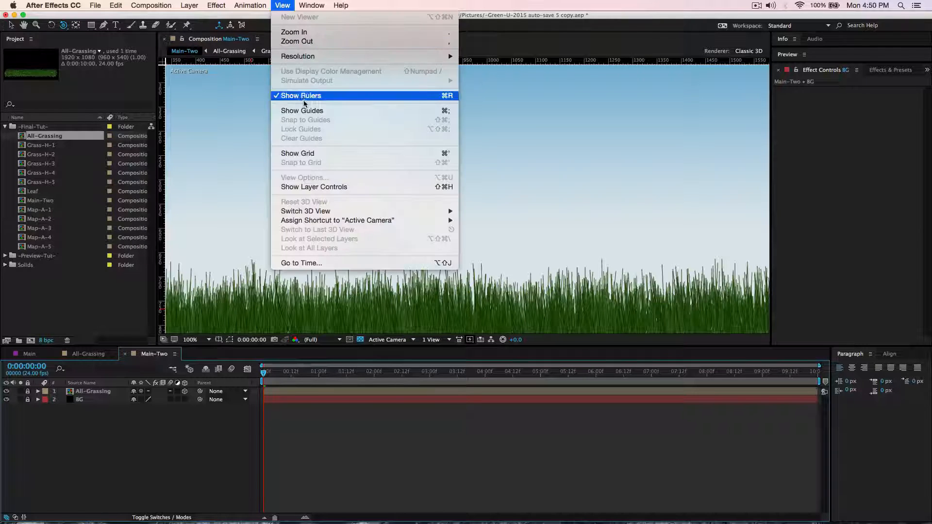
left_click(173, 131)
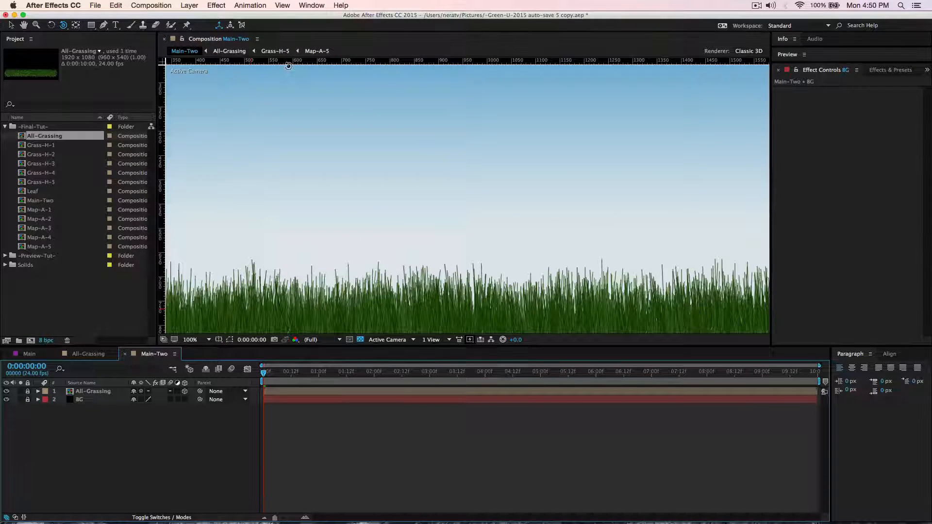
key("v")
left_click_drag(303, 63, 305, 258)
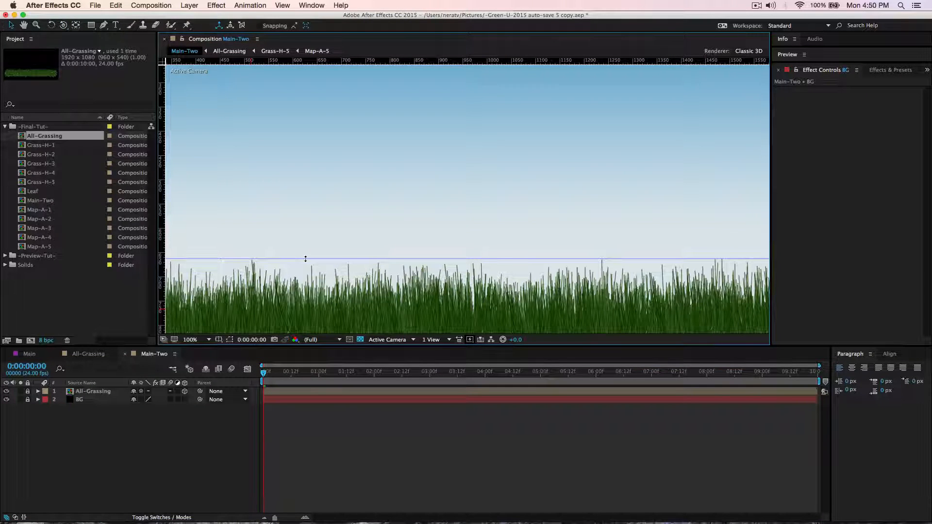
left_click(209, 340)
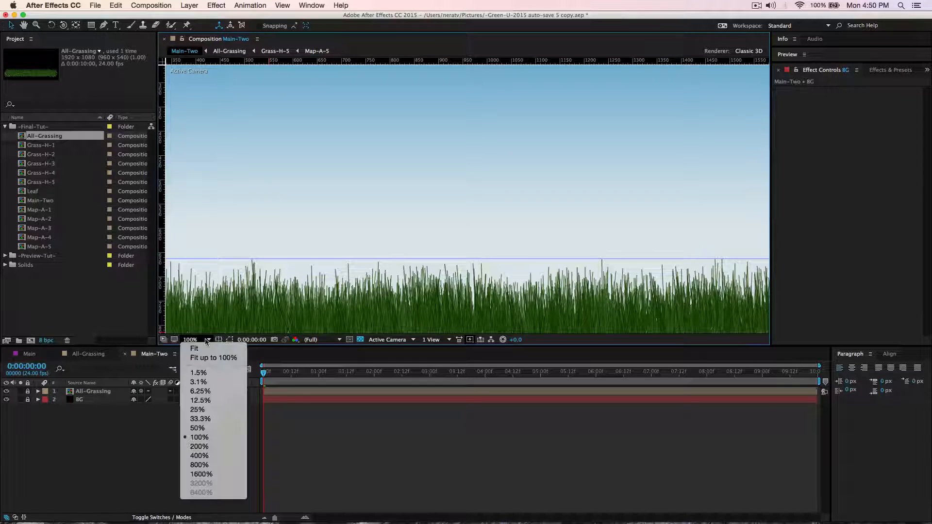
left_click(214, 438)
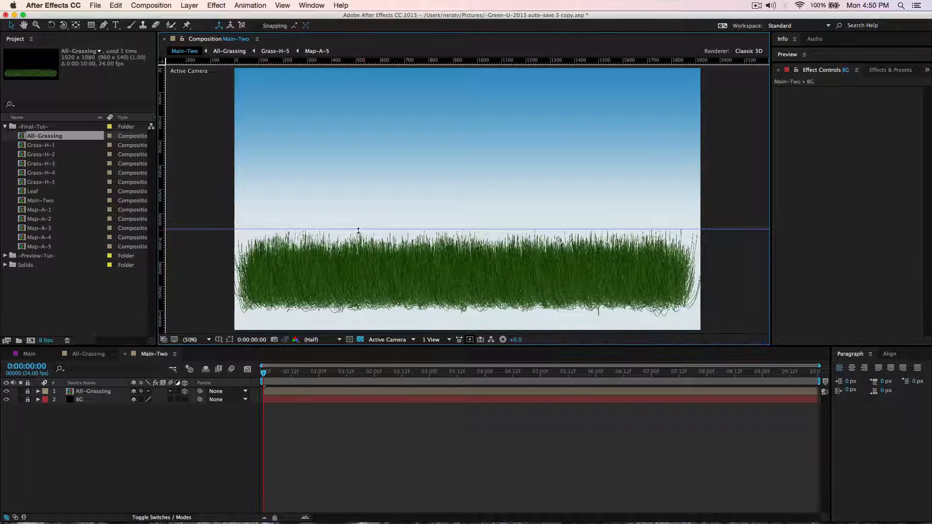
Hide the All-Grassing layer and add a text layer reading "think" in the sky area above the guide.
left_click(6, 391)
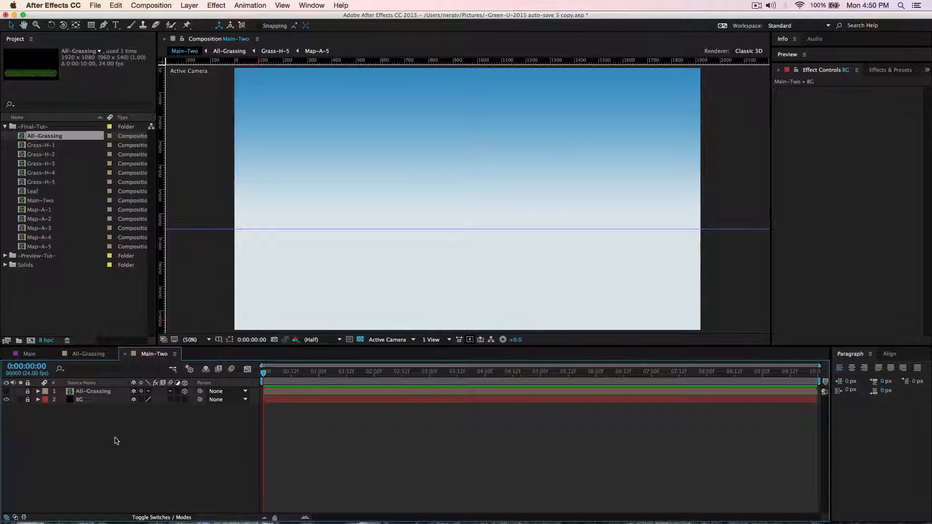
key("t")
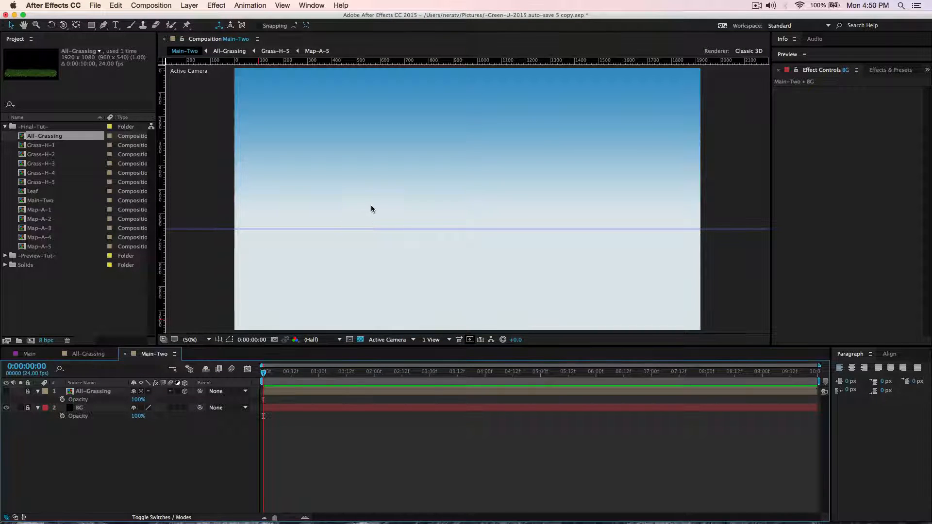
key("super+t")
left_click(389, 164)
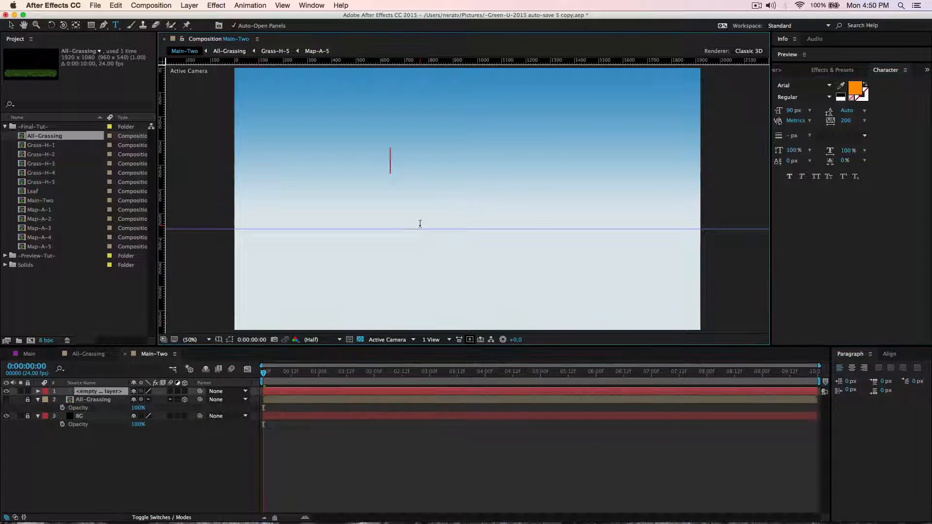
type("think")
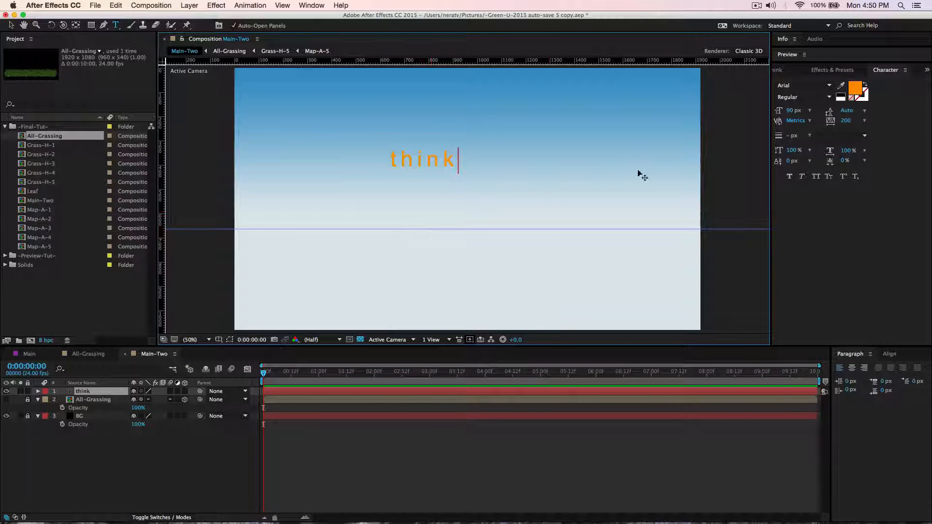
Format the "think" text with a 100 px font size, tracking of 100 and the Bold style.
left_click(95, 393)
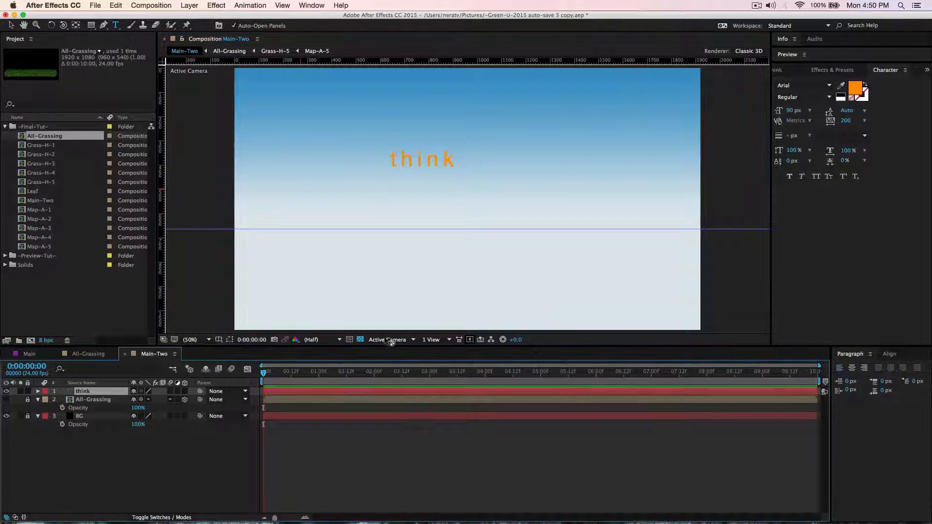
left_click(792, 111)
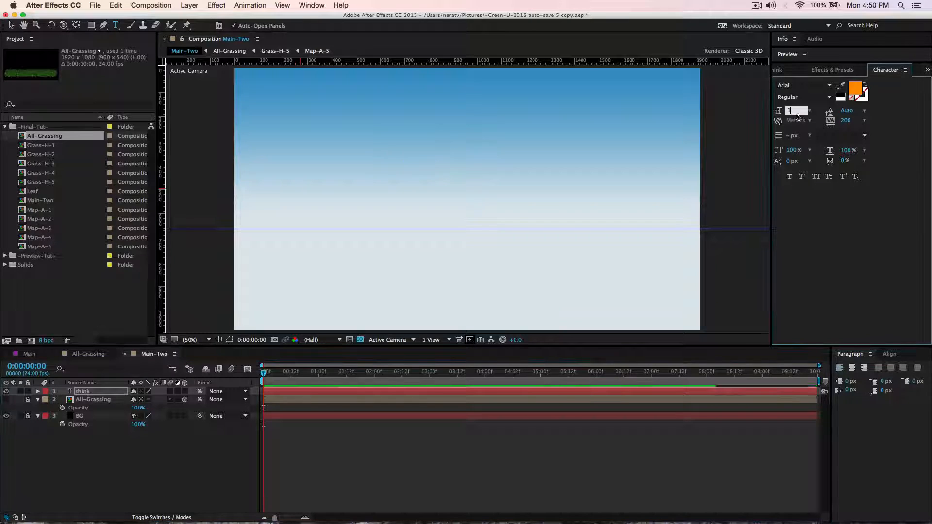
type("100")
key("Return")
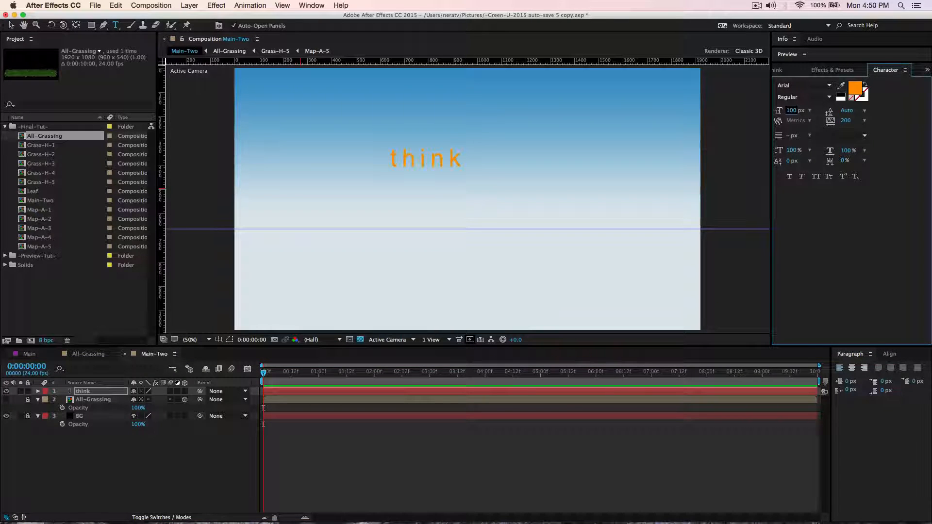
left_click(845, 120)
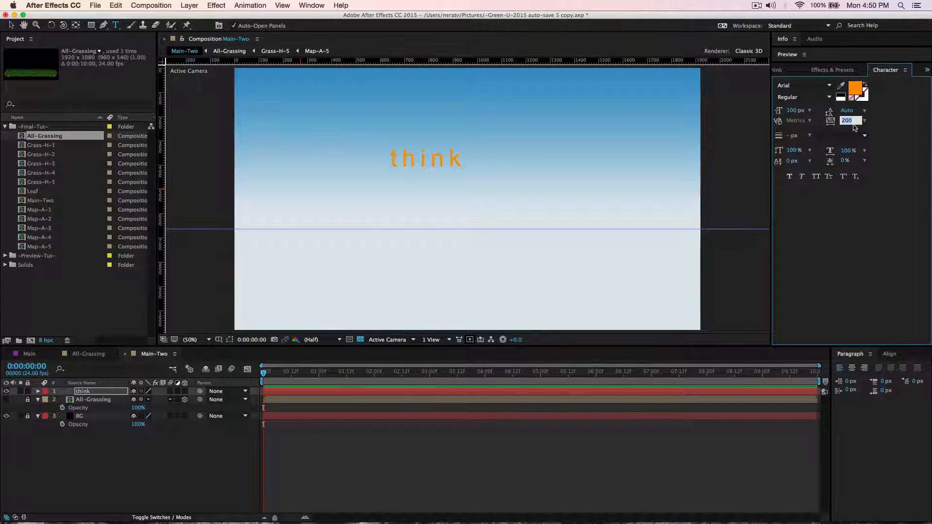
type("1")
key("Return")
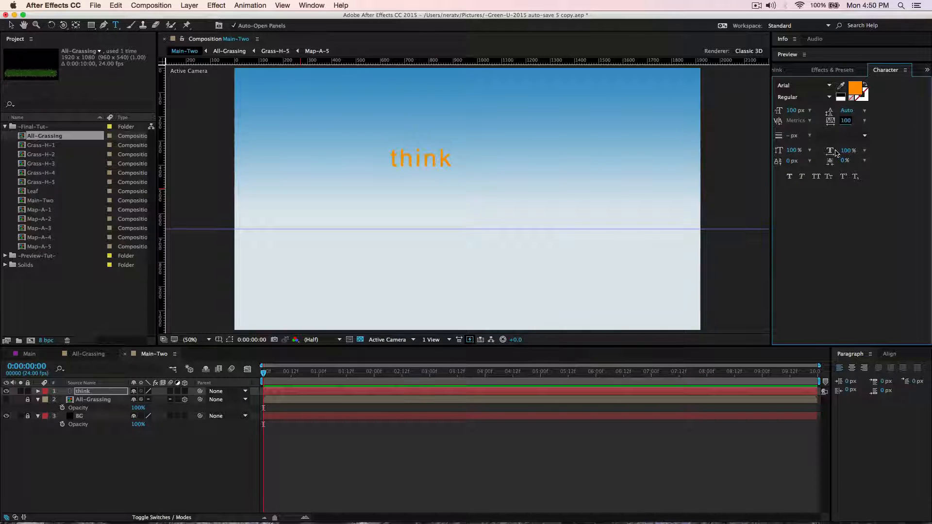
left_click(828, 97)
left_click(805, 125)
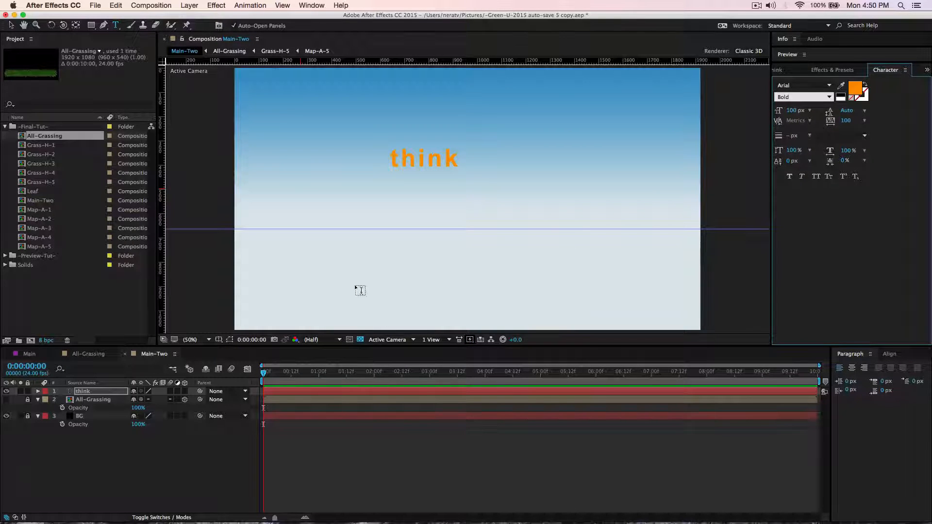
Add a second text layer reading "green" below "think" and colour it dark green.
left_click(417, 206)
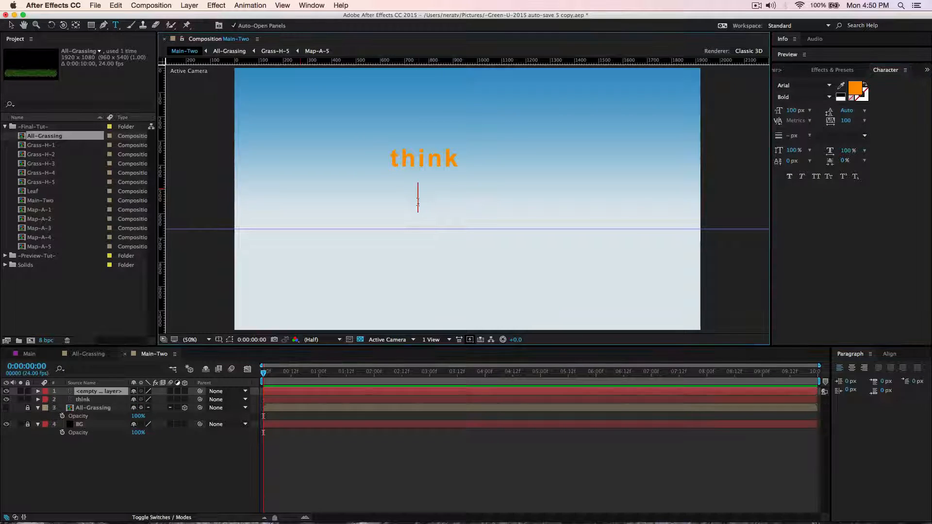
type("green")
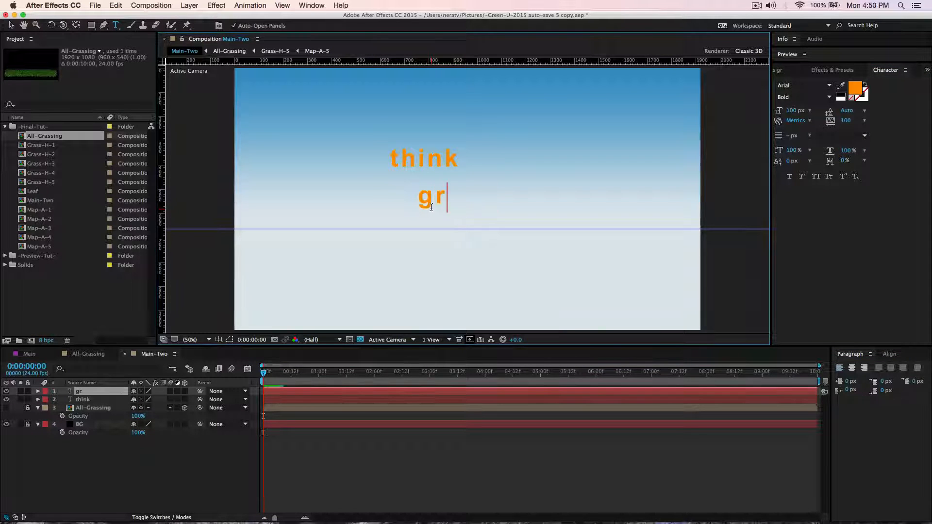
left_click(96, 391)
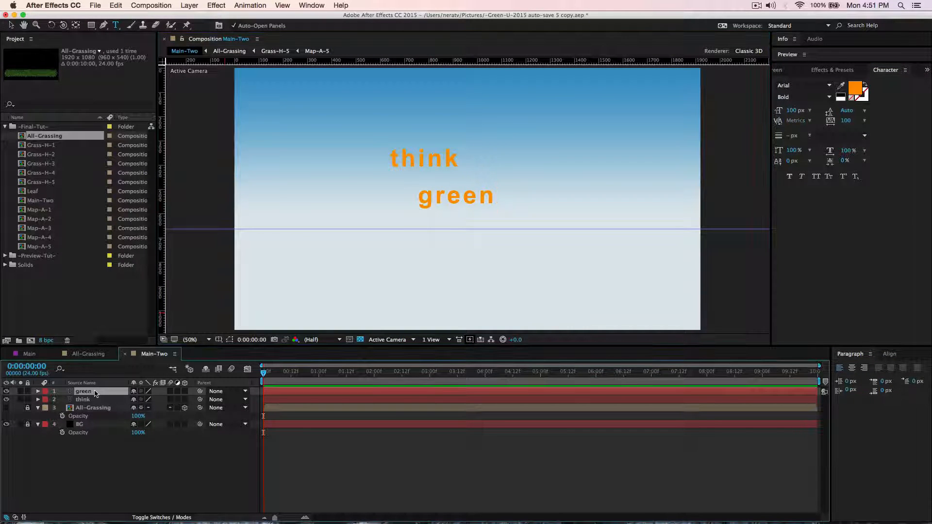
left_click(859, 84)
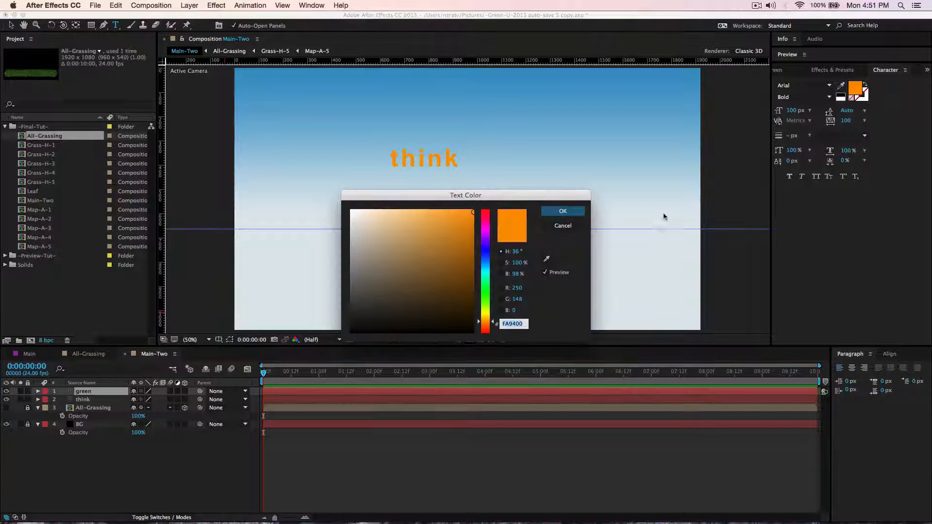
left_click(484, 295)
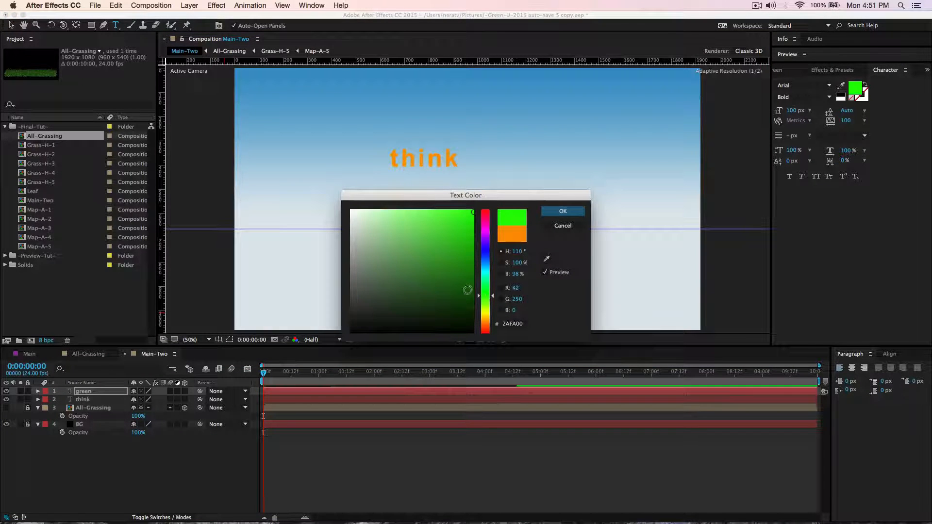
left_click(472, 287)
left_click(563, 210)
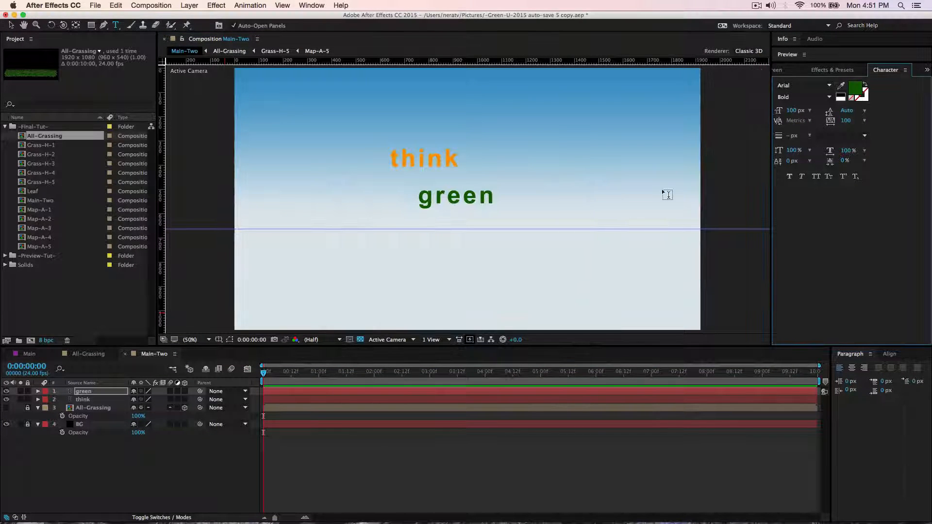
Set the "green" text's tracking to 200 and its font size to 300 px.
left_click(847, 121)
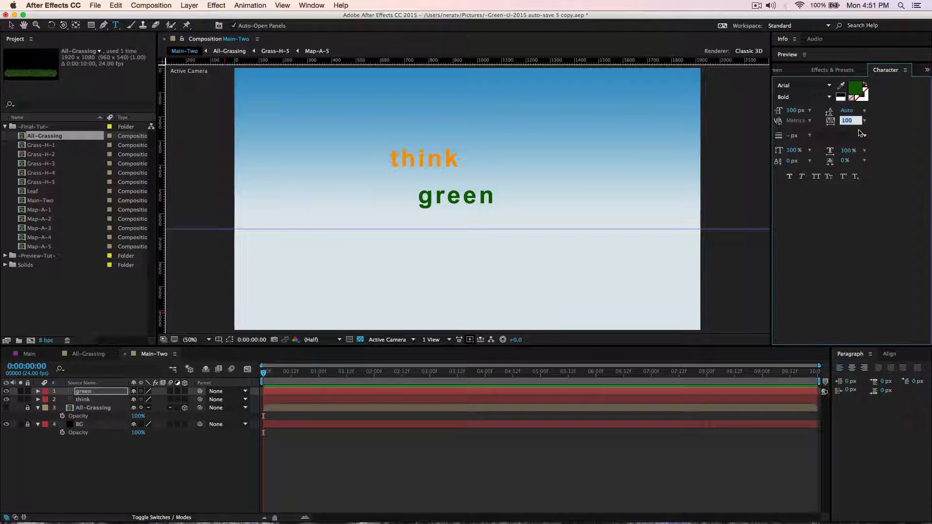
type("200")
key("Return")
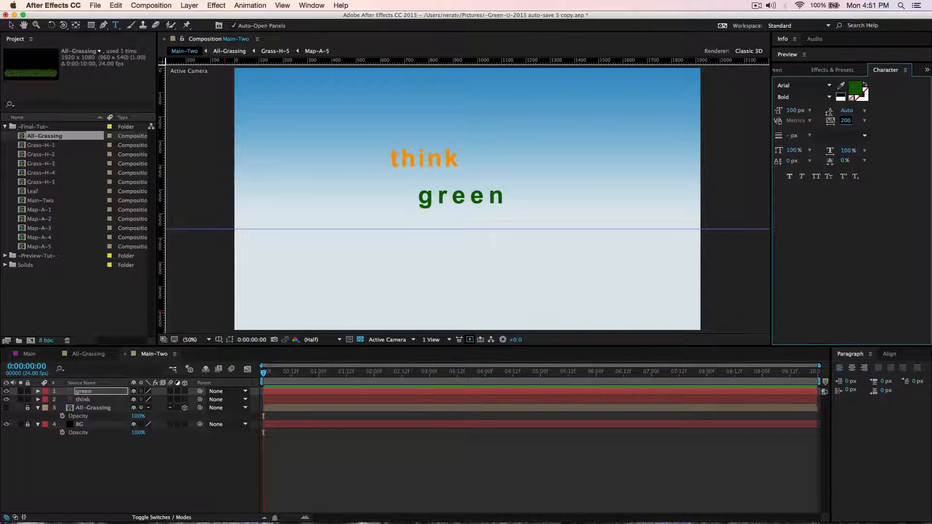
left_click(792, 111)
type("300")
key("Return")
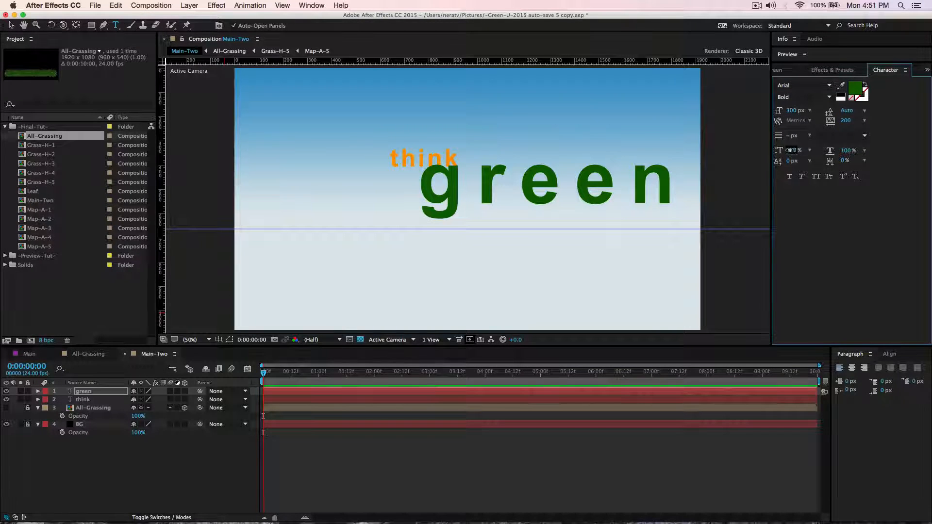
Set the vertical scale of the "green" text to 70%.
left_click(791, 152)
type("95")
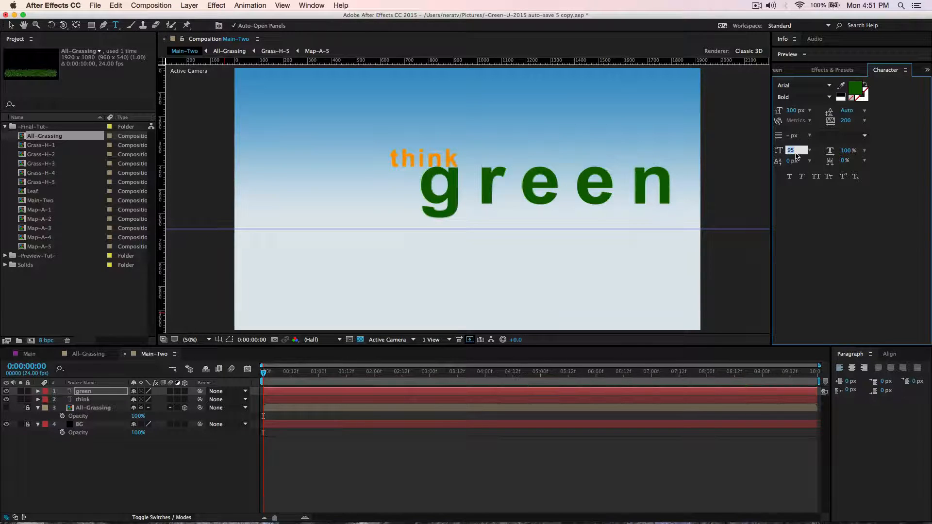
type("70")
key("Return")
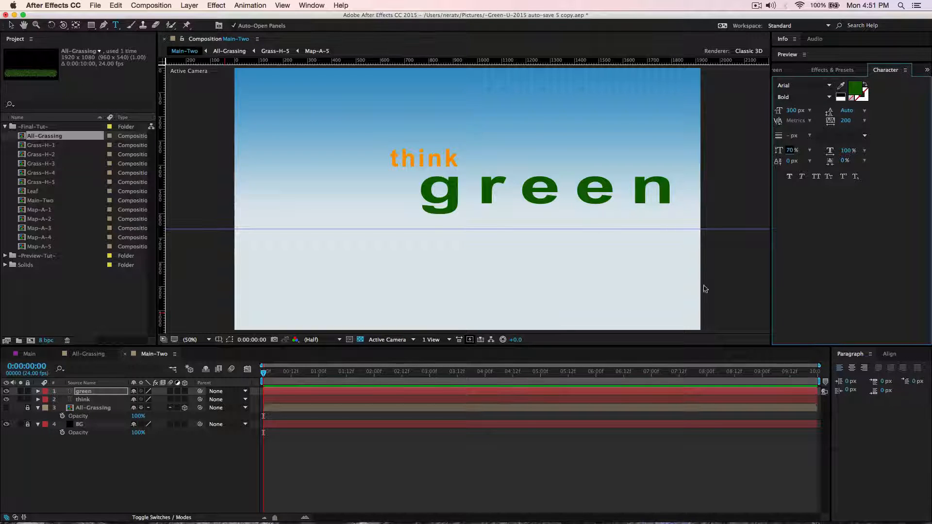
Centre the "green" text in the composition and move it straight up so it overlaps the "think" text.
left_click(889, 354)
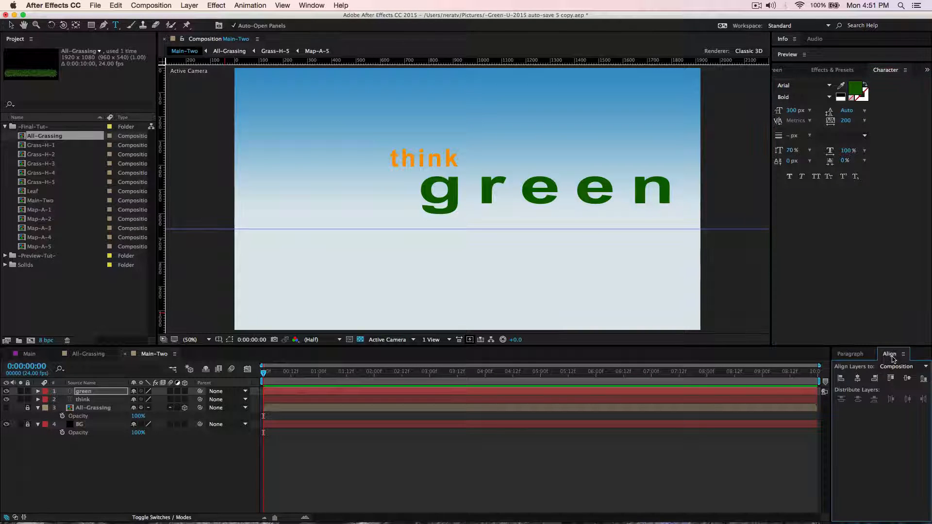
left_click(857, 379)
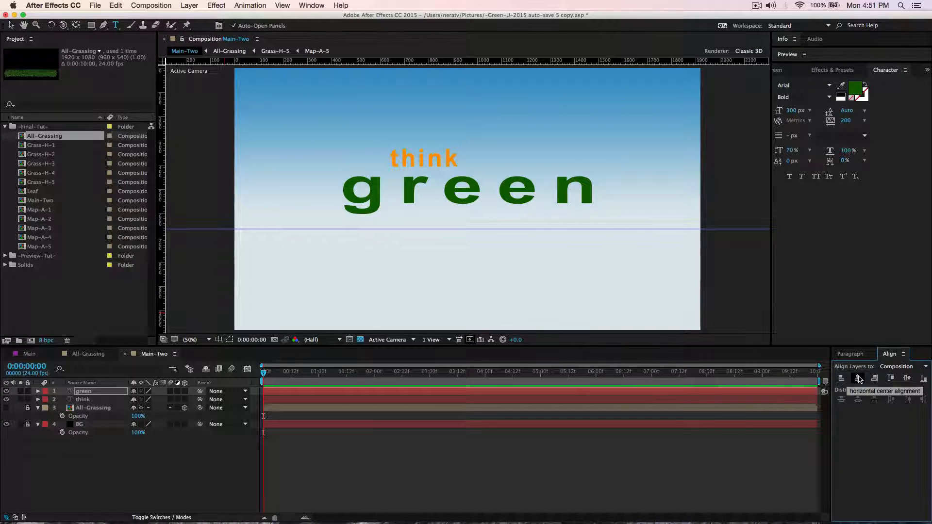
left_click(907, 378)
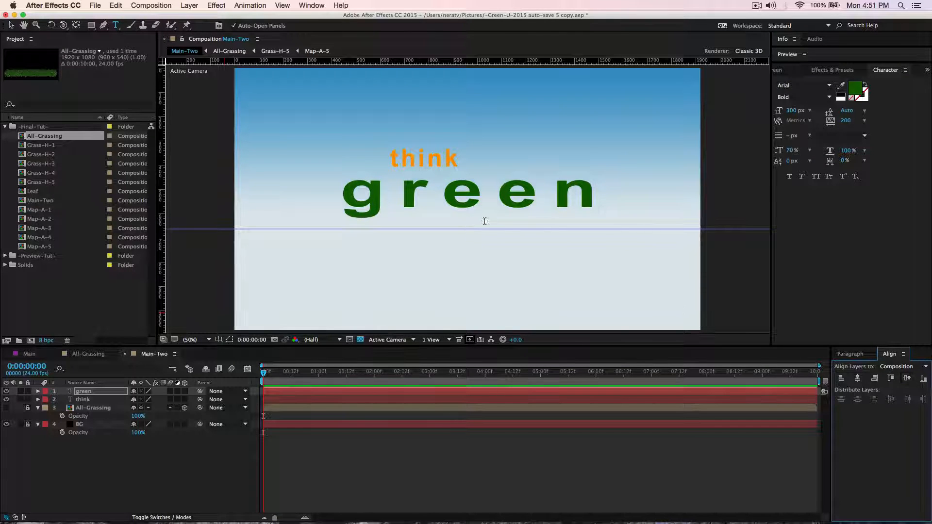
key("v")
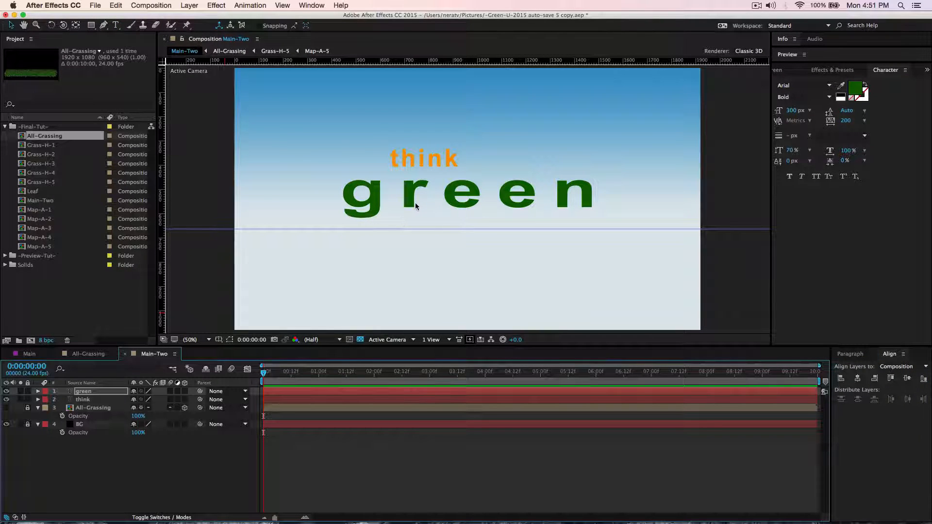
key("space")
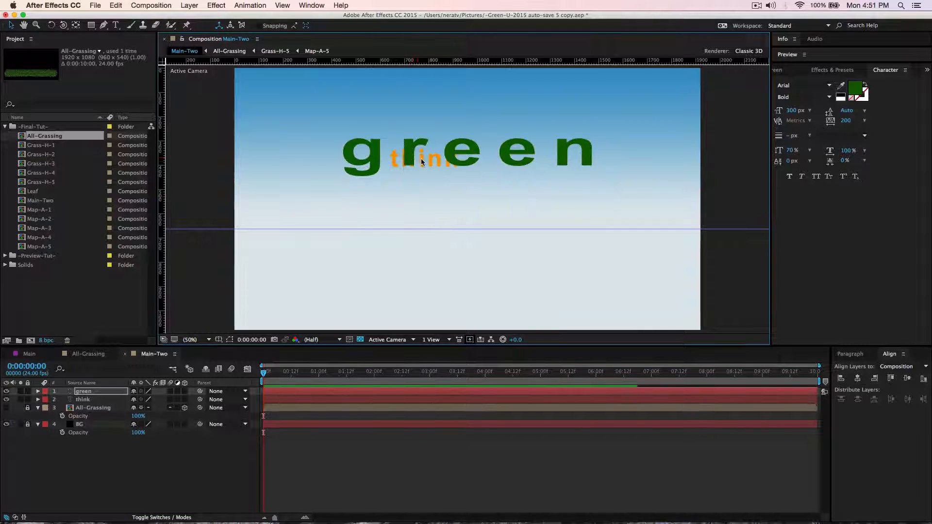
Move the "think" text to position 454, 283 so it sits just above the first letter of "green".
left_click(88, 399)
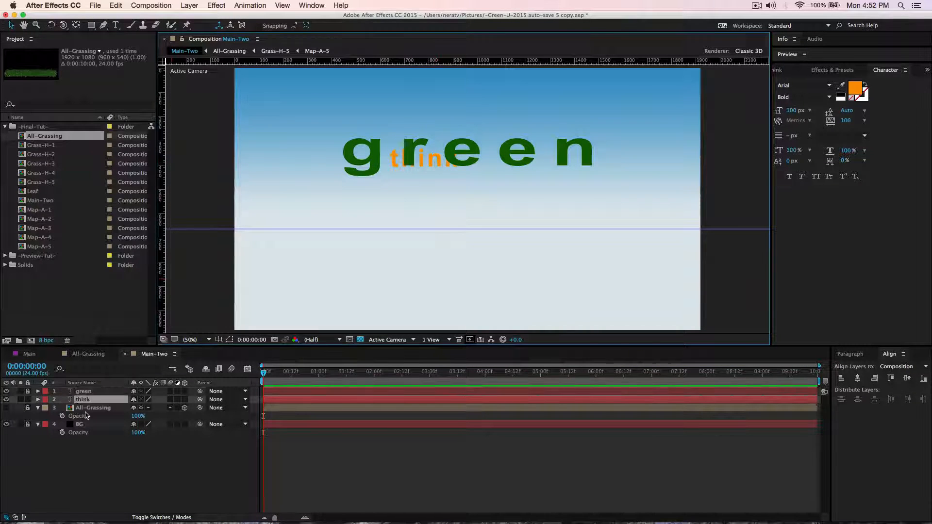
key("p")
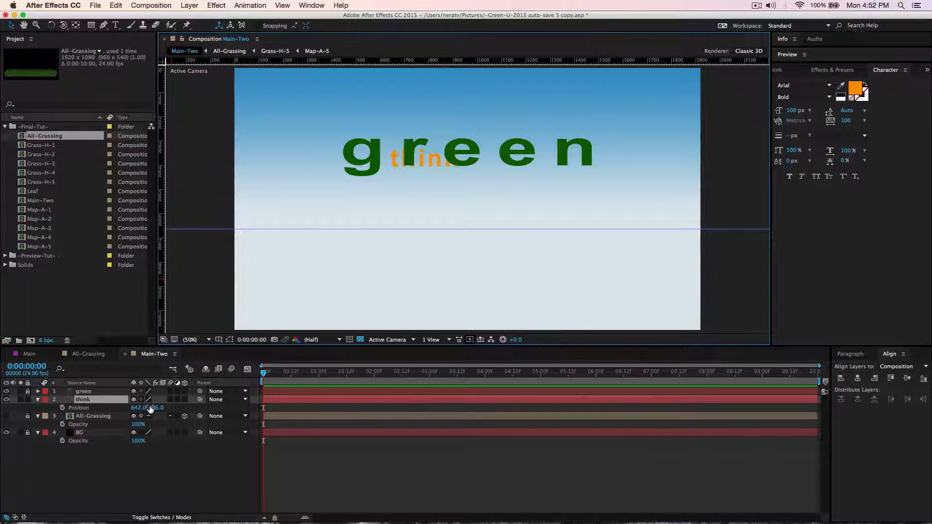
left_click_drag(162, 408, 85, 407)
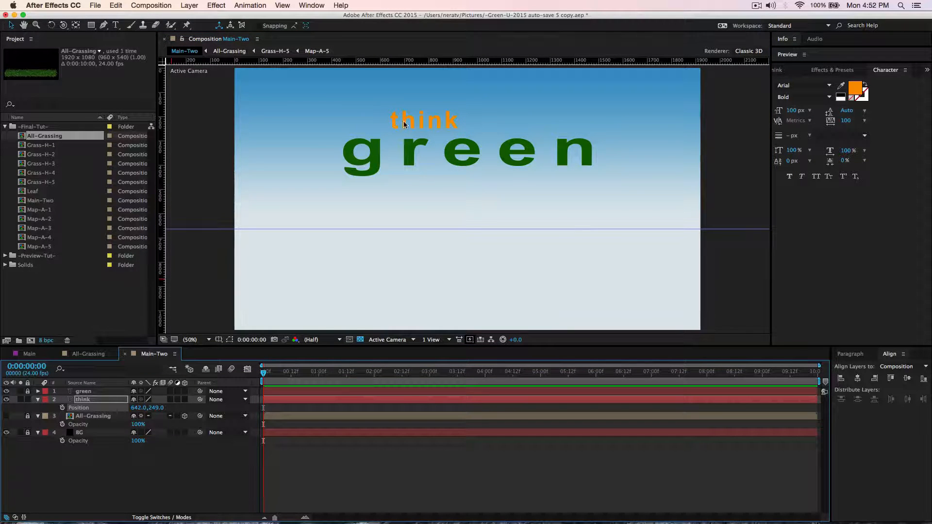
left_click_drag(405, 124, 360, 131)
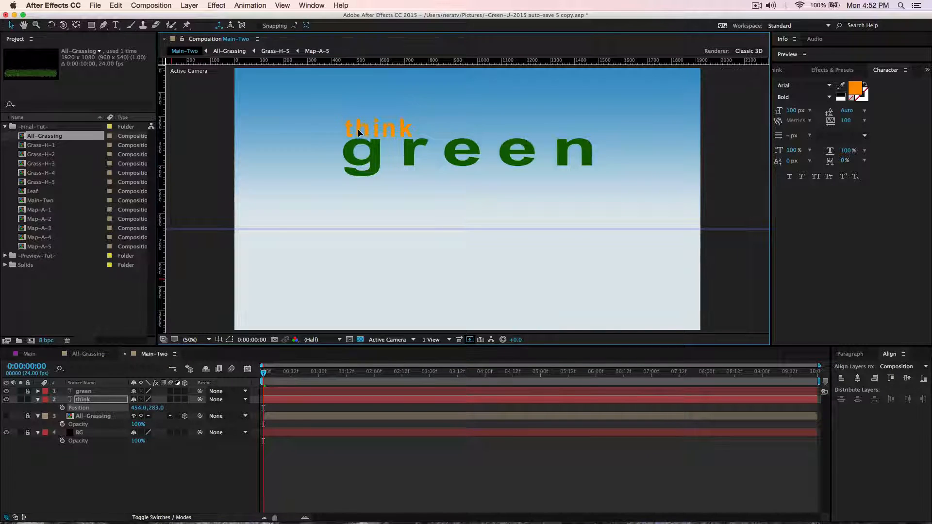
left_click(37, 400)
Add a new text layer reading "universe" and set its font style to Regular.
right_click(109, 464)
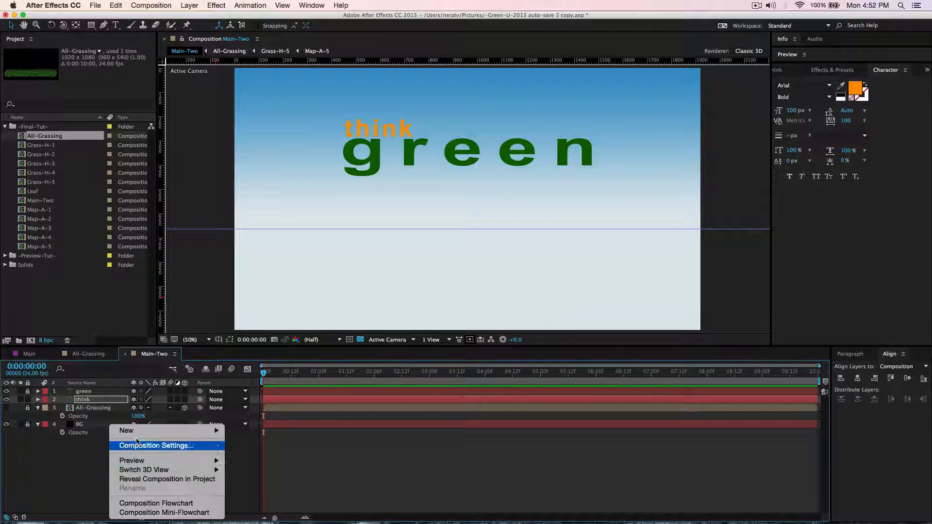
mouse_move(146, 429)
left_click(262, 440)
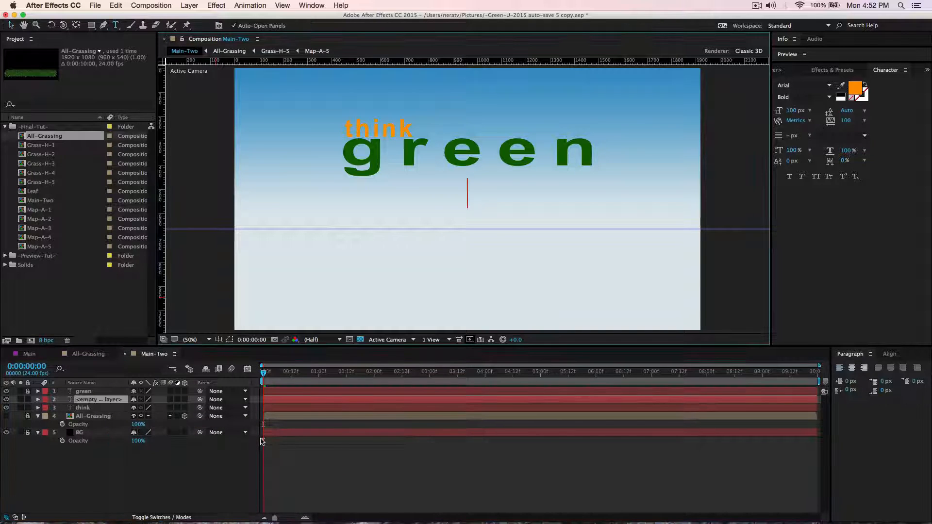
type("universe")
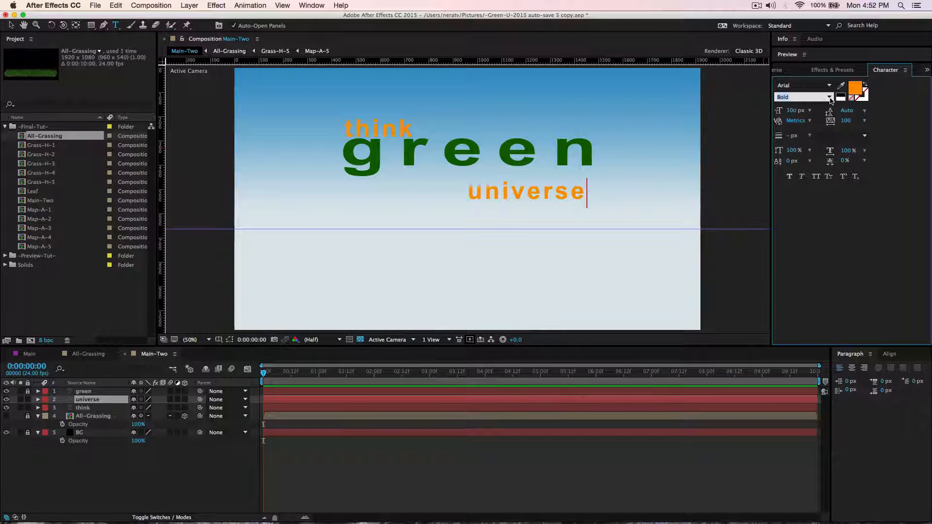
left_click(802, 97)
left_click(800, 110)
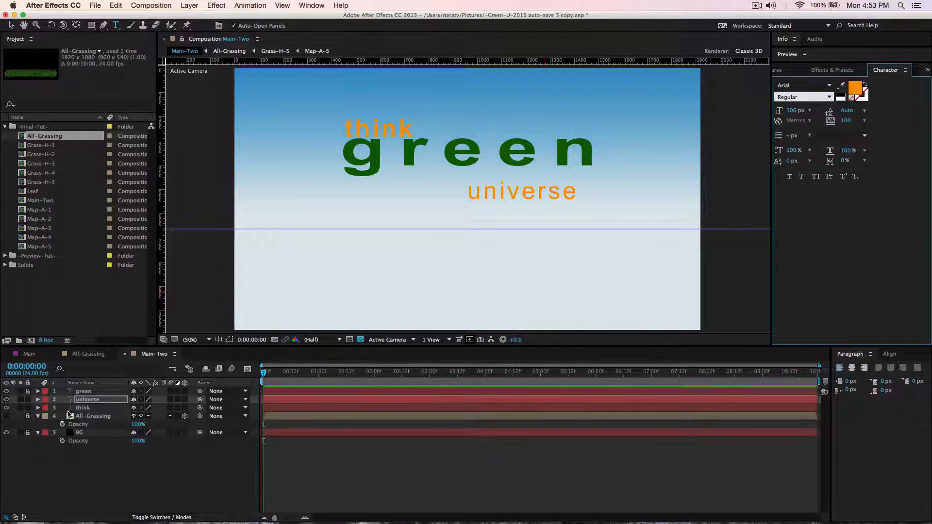
Set the vertical scale of the "universe" text to 82% and place it directly beneath the last letters of "green".
left_click(86, 401)
double_click(85, 403)
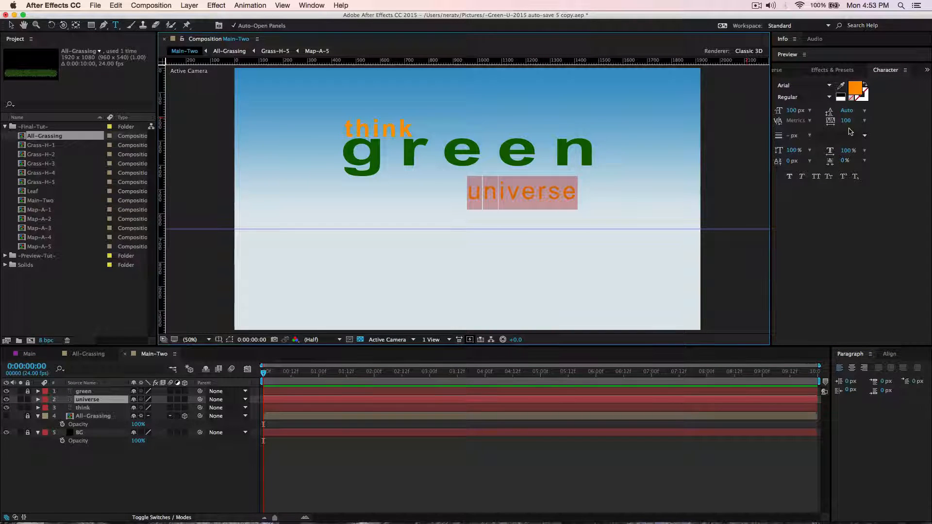
left_click_drag(794, 151, 788, 152)
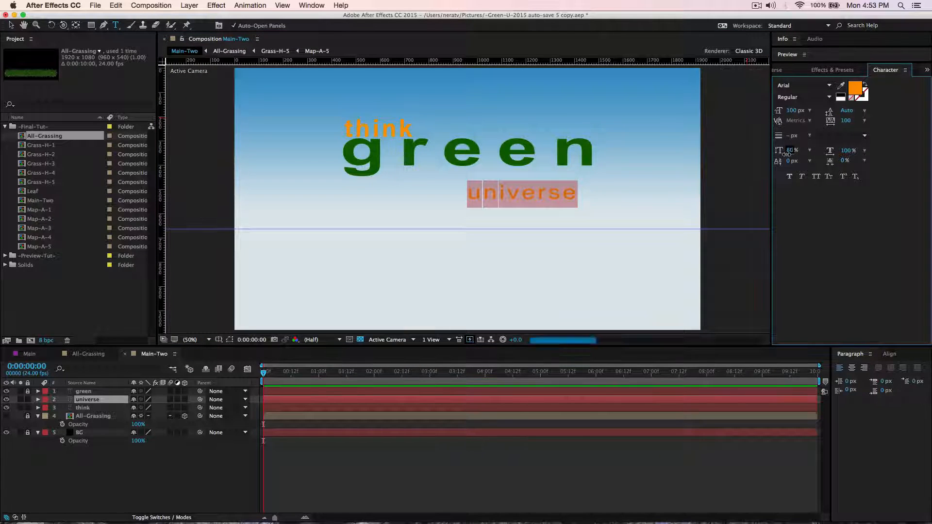
left_click(10, 25)
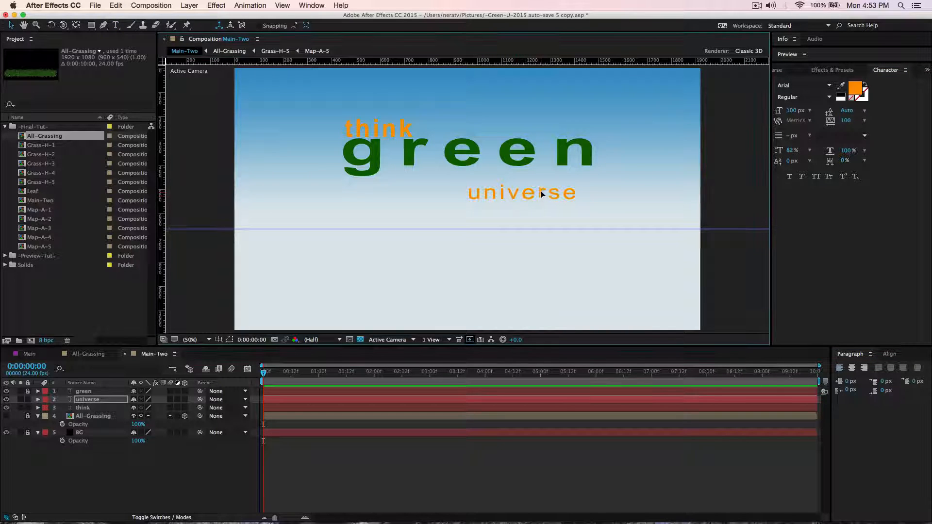
left_click_drag(541, 195, 558, 177)
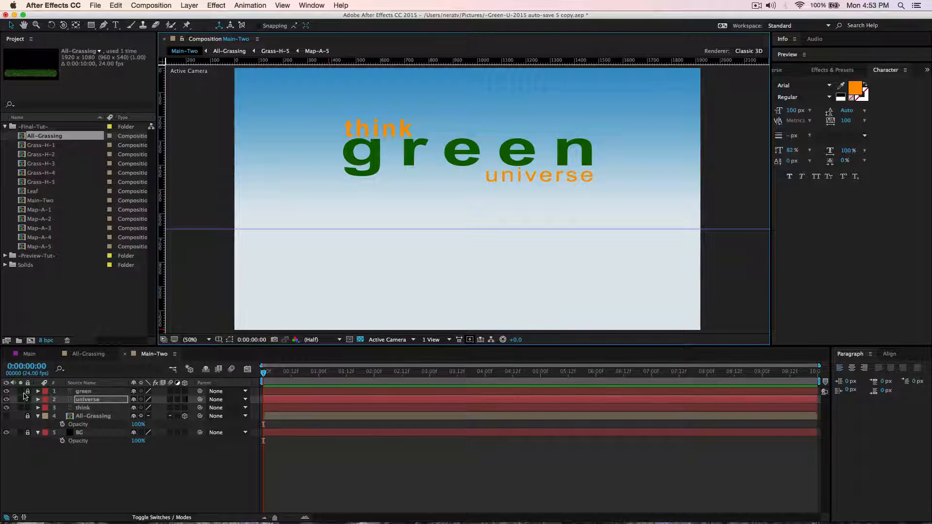
Unlock the "green" layer and adjust the height of all three text layers together in the upper sky.
left_click(97, 392)
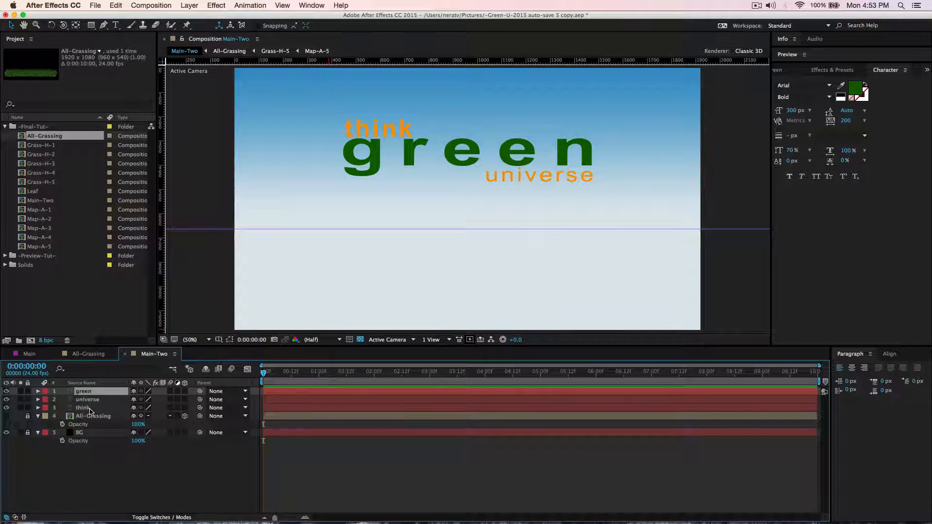
left_click(92, 408, "shift")
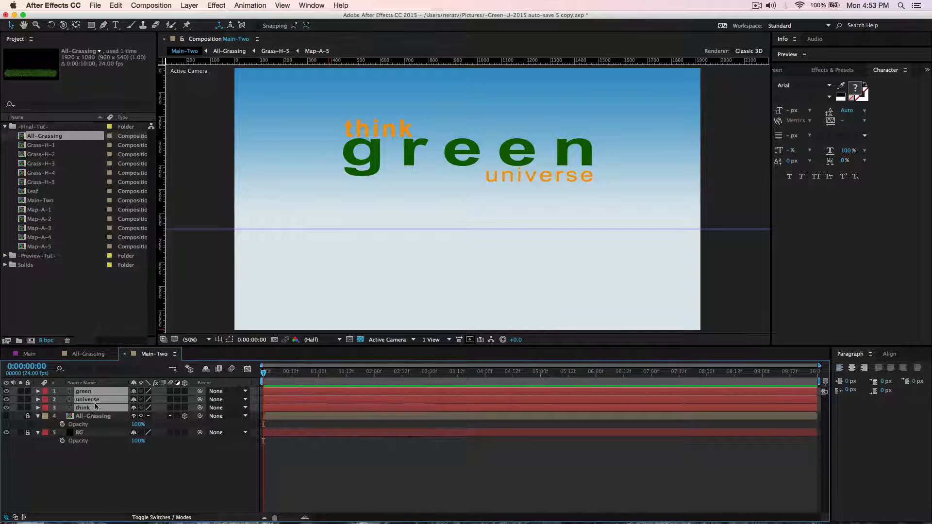
left_click_drag(427, 165, 467, 148)
left_click(470, 140)
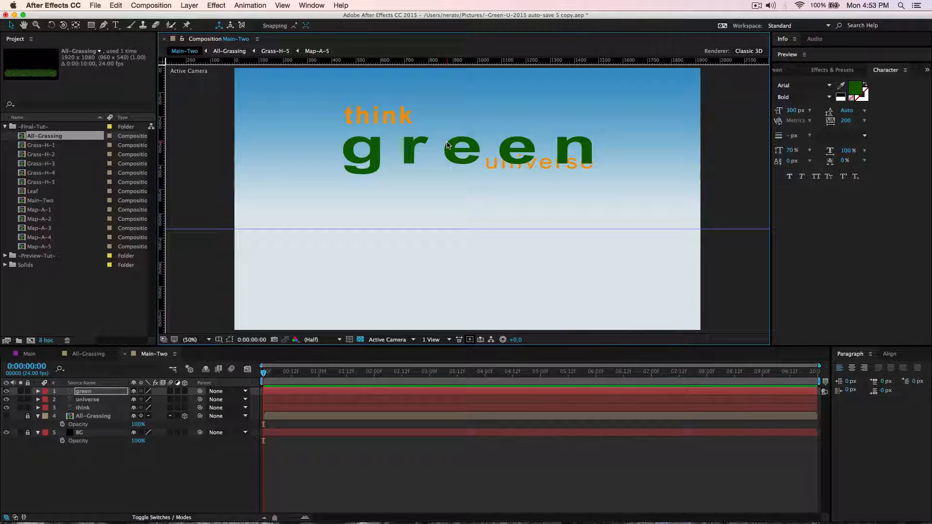
key("super+z")
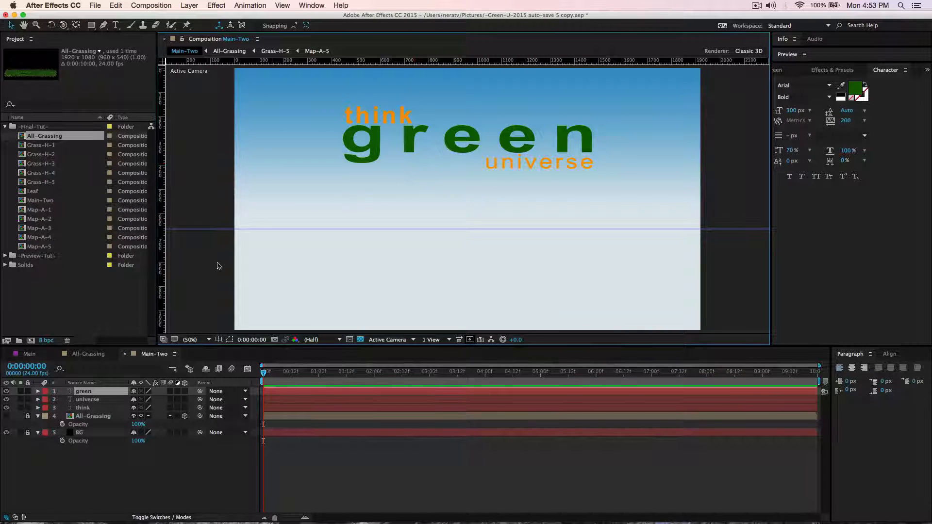
left_click(86, 408, "shift")
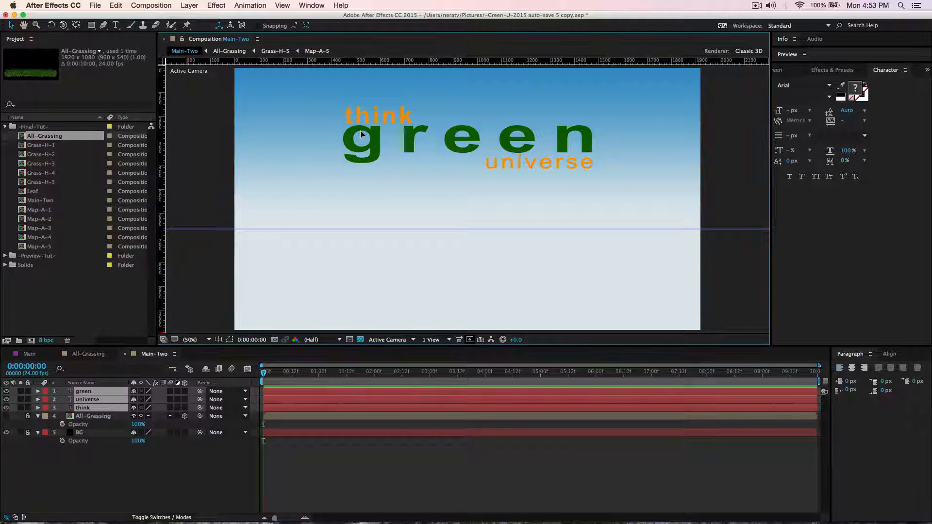
left_click_drag(361, 135, 360, 146)
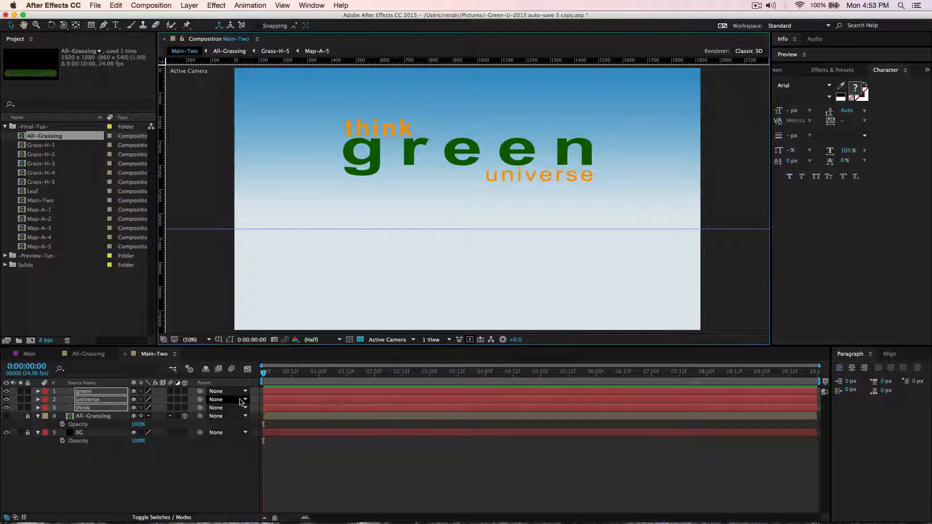
left_click(120, 474)
Apply the Rotated Up By Characters text preset from the Nera-Studio In presets to the "think" layer at 0:00:00:00.
left_click(91, 410)
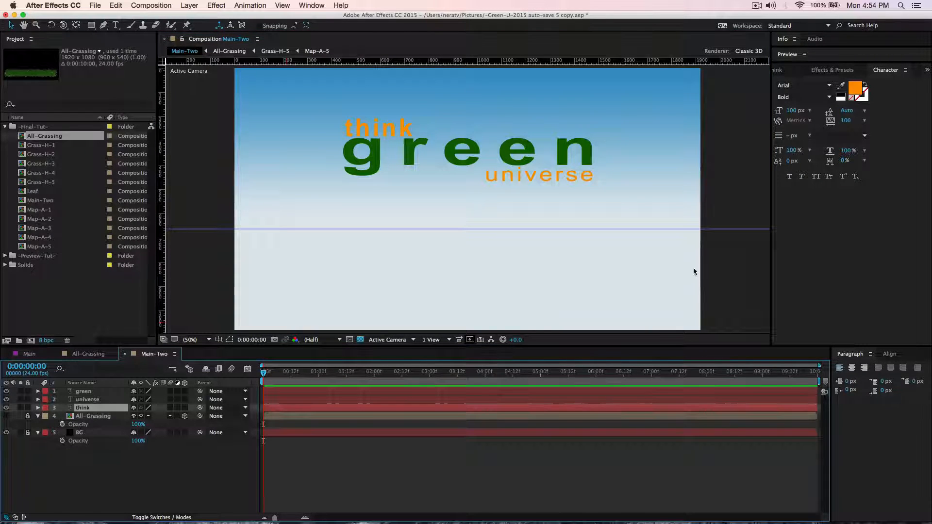
left_click(841, 71)
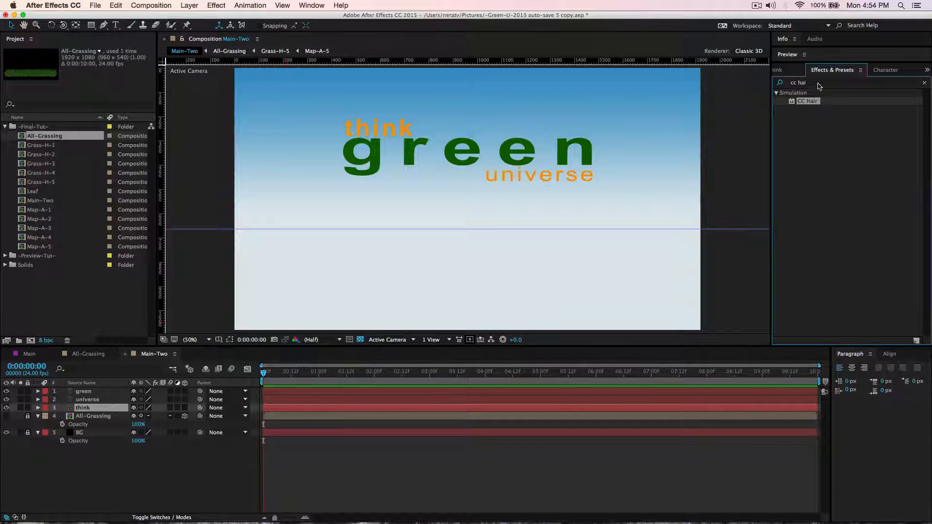
left_click_drag(816, 83, 764, 87)
key("BackSpace")
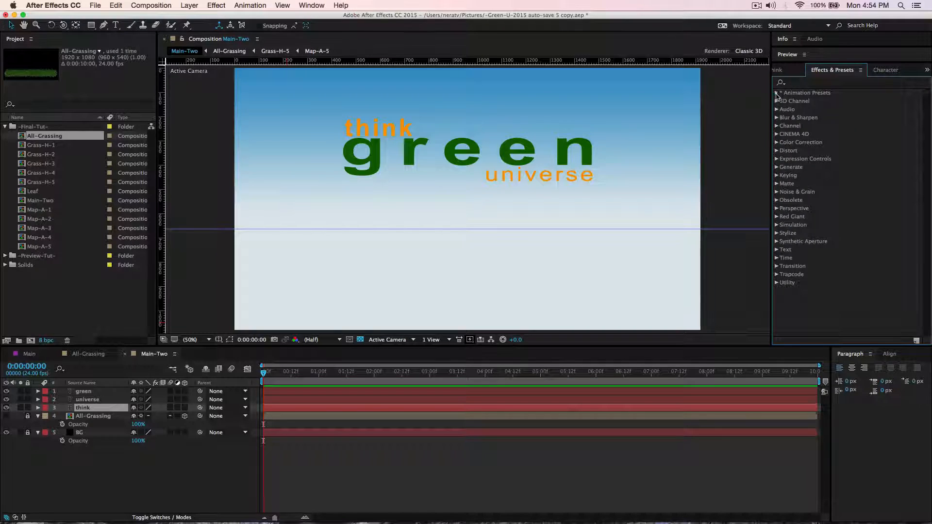
left_click(777, 92)
left_click(785, 168)
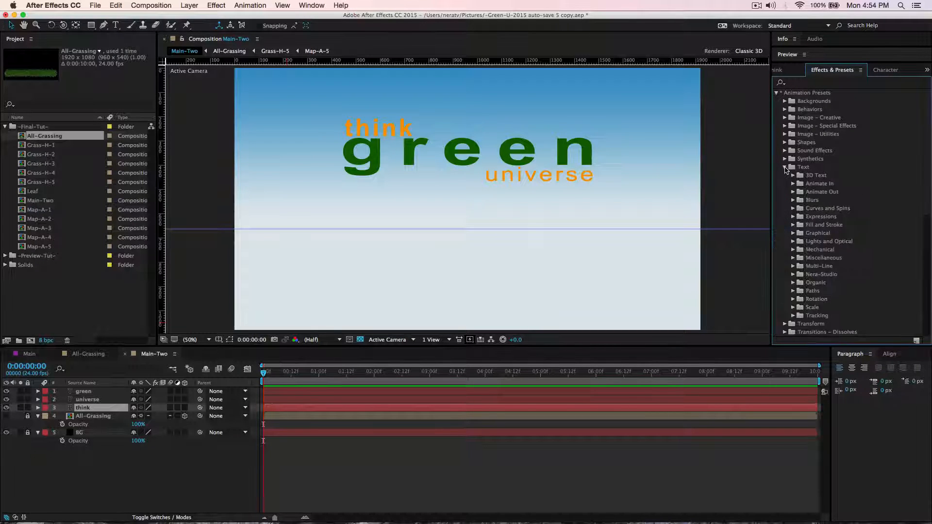
left_click(793, 275)
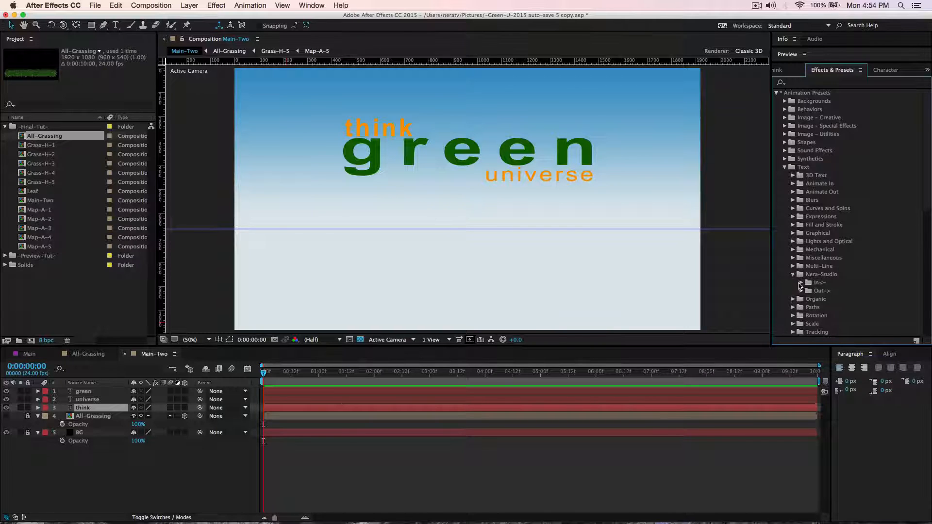
left_click(801, 283)
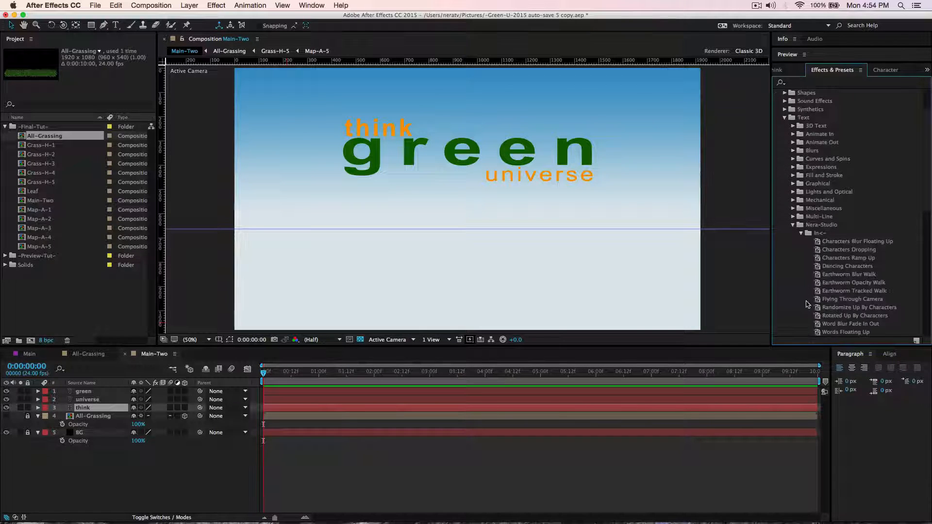
left_click(853, 316)
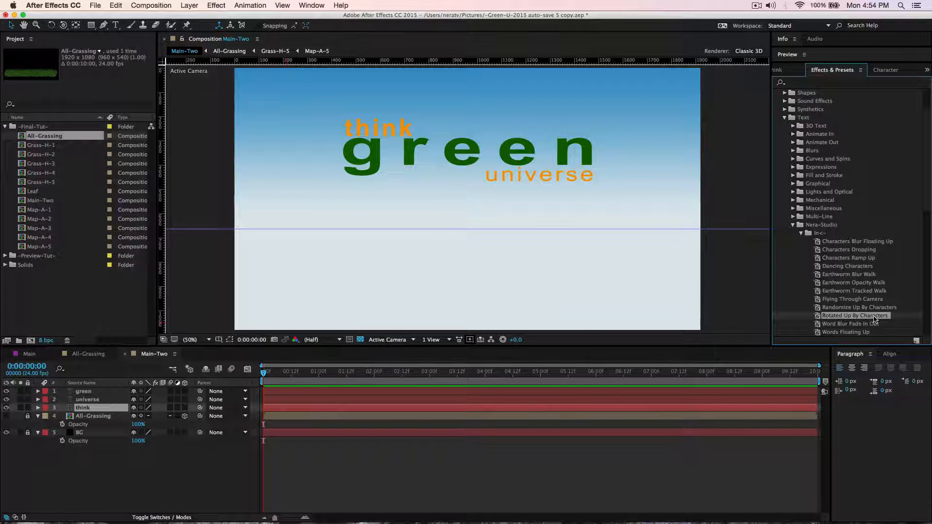
double_click(871, 317)
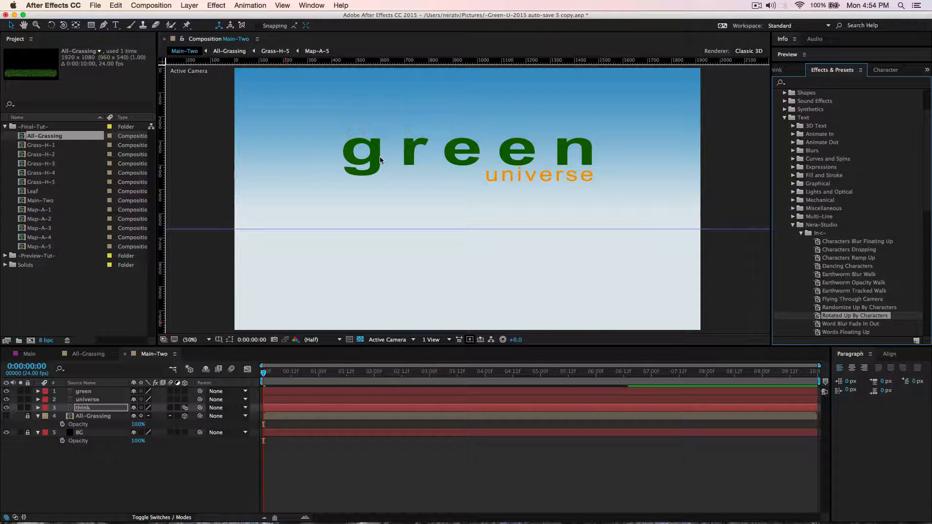
Apply the Rotated Up By Characters preset to "green" starting at 0:00:01:07 and to "universe" starting at 0:00:02:21.
left_click_drag(266, 370, 329, 370)
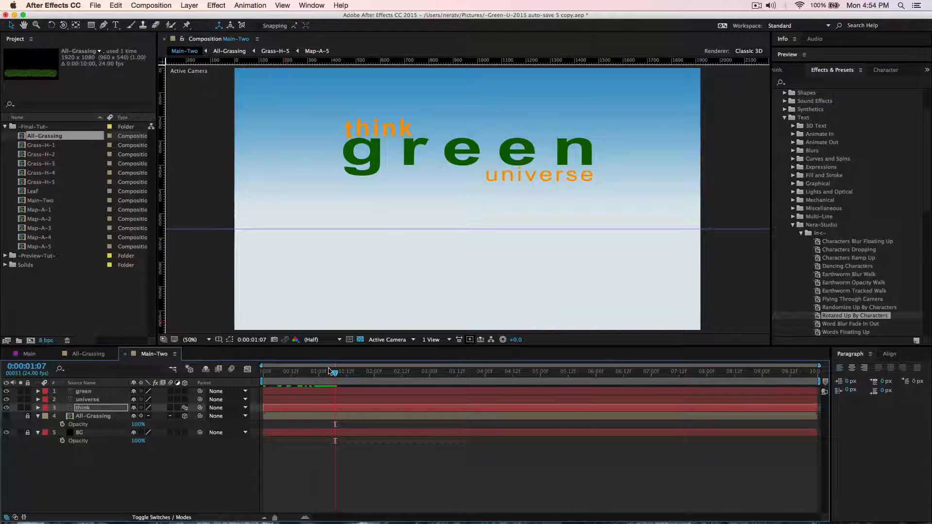
left_click(87, 394)
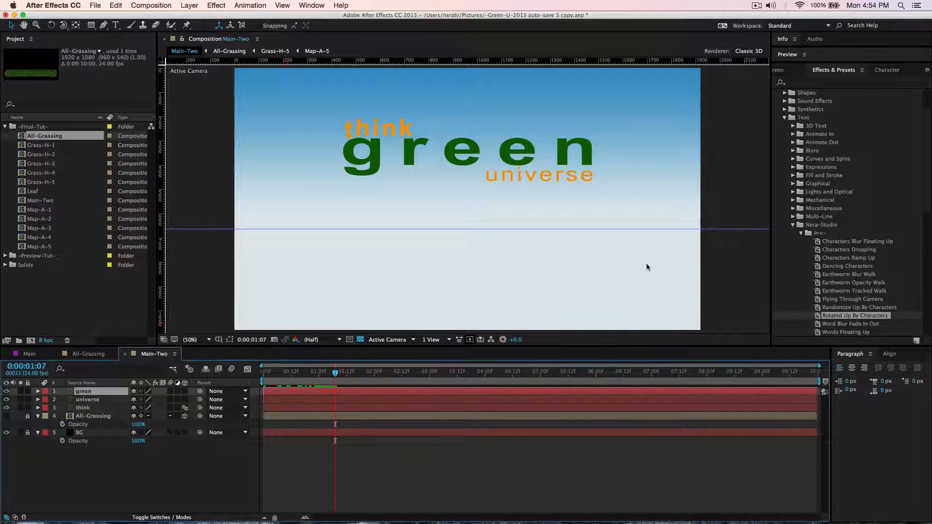
left_click_drag(857, 319, 466, 156)
left_click_drag(333, 375, 423, 400)
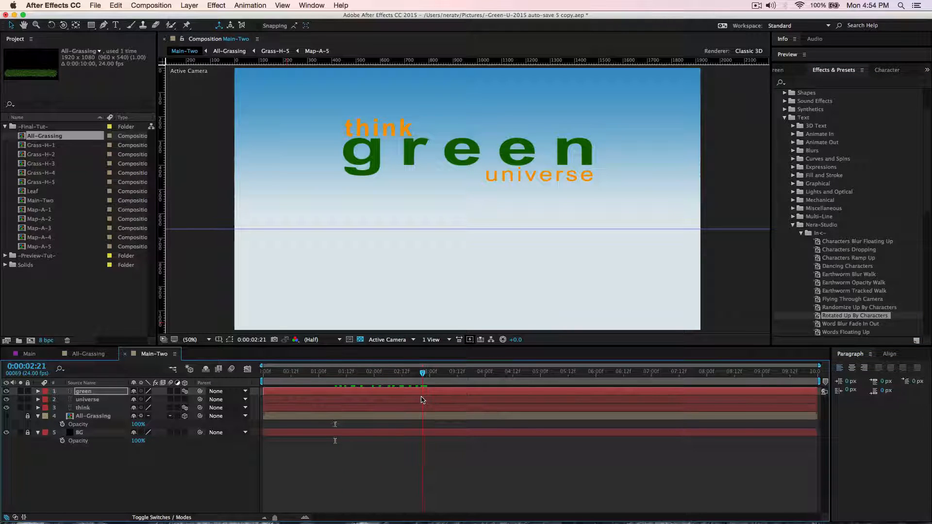
left_click_drag(847, 318, 553, 180)
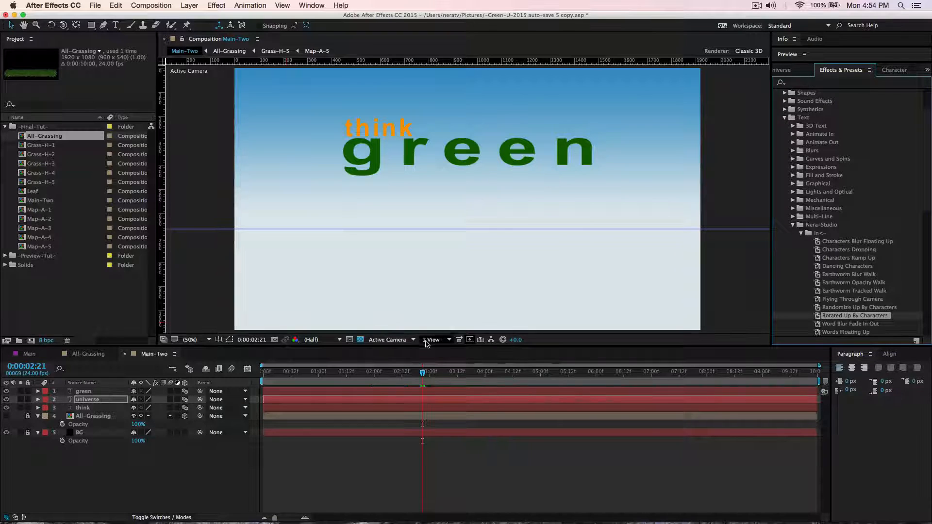
Preview the title animation across the first four seconds of the timeline.
left_click(262, 397)
key("space")
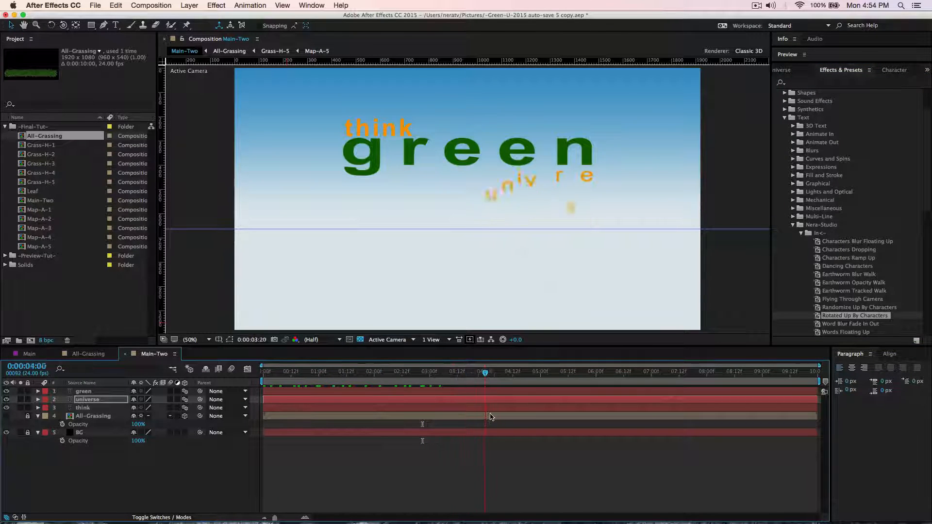
left_click_drag(497, 417, 412, 409)
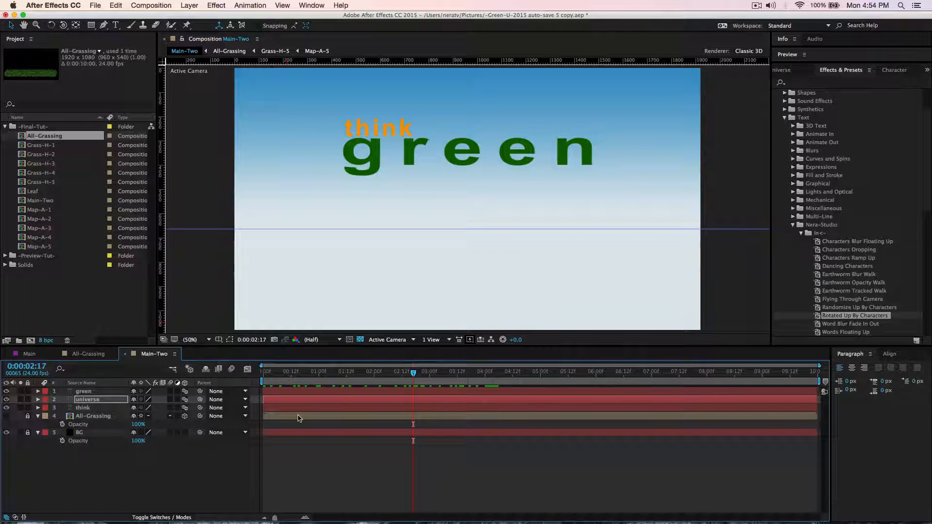
Open the Leaf composition, and switch to Photoshop where the leaf-and-stem path is drawn.
double_click(33, 192)
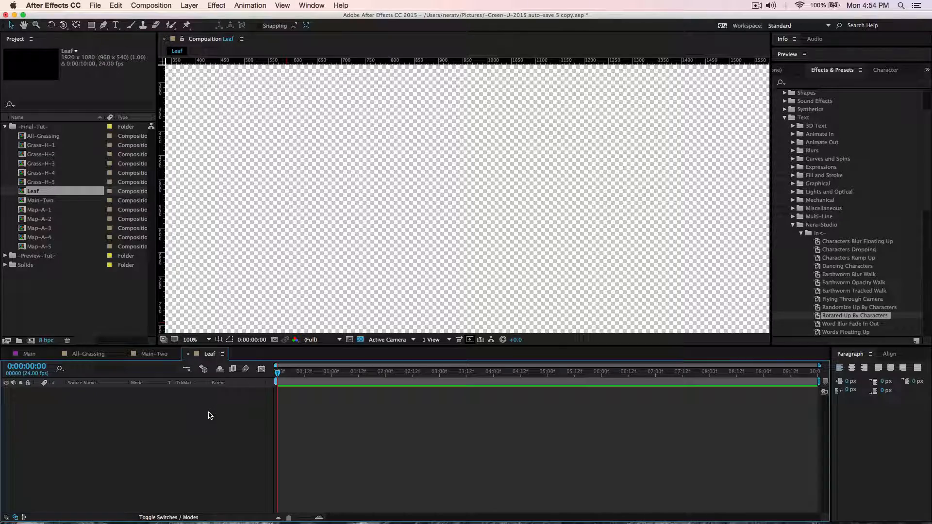
mouse_move(427, 507)
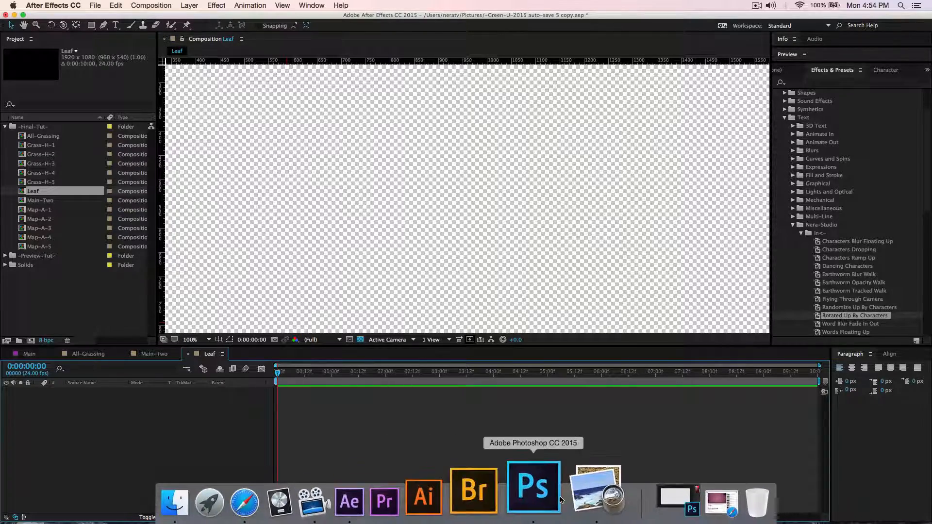
left_click(544, 501)
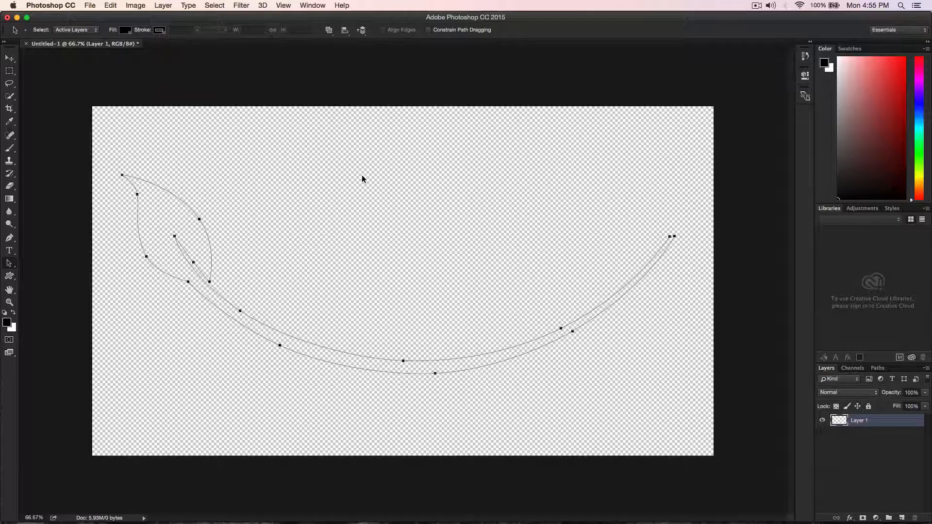
Look through the custom shapes, select the whole leaf-and-stem path to copy it, and switch back to After Effects.
key("u")
left_click(280, 31)
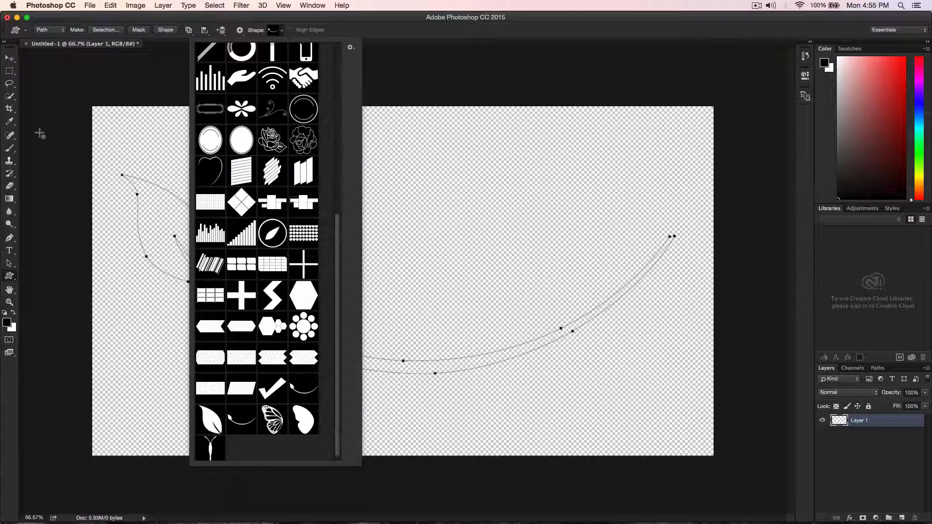
left_click(174, 228)
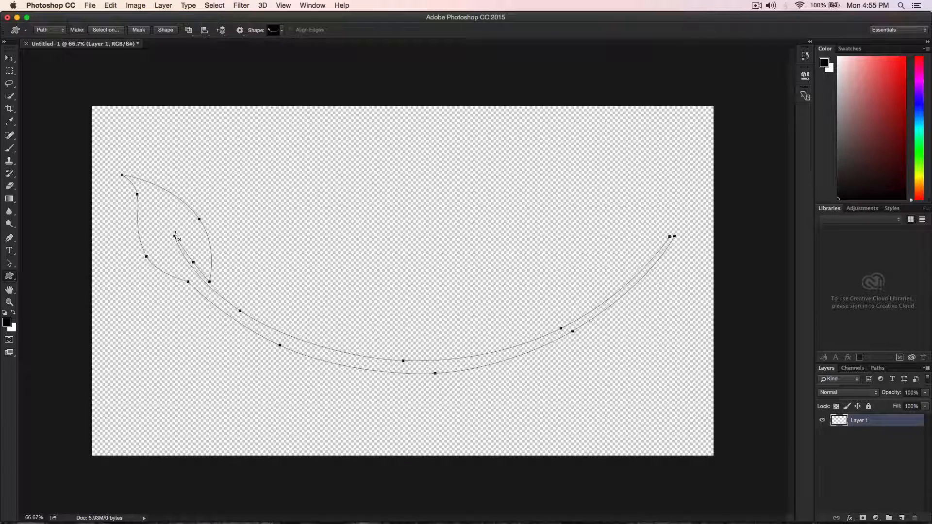
key("a")
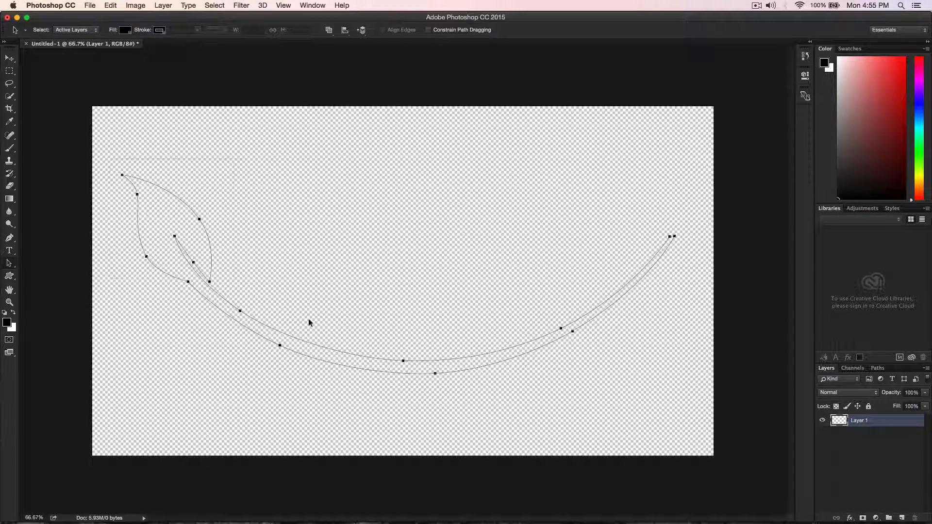
left_click_drag(309, 322, 684, 404)
left_click(413, 506)
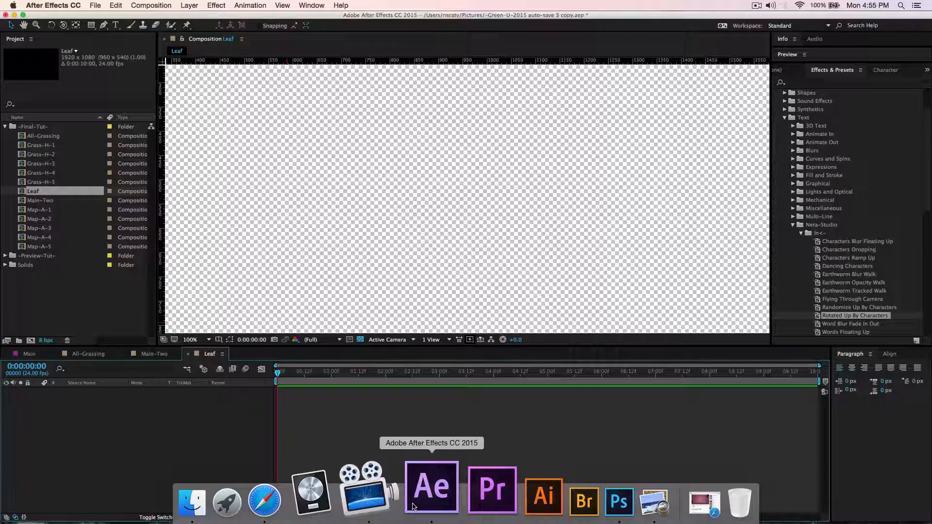
Create a new shape layer in the Leaf composition and add an empty path to its contents.
right_click(180, 433)
mouse_move(199, 430)
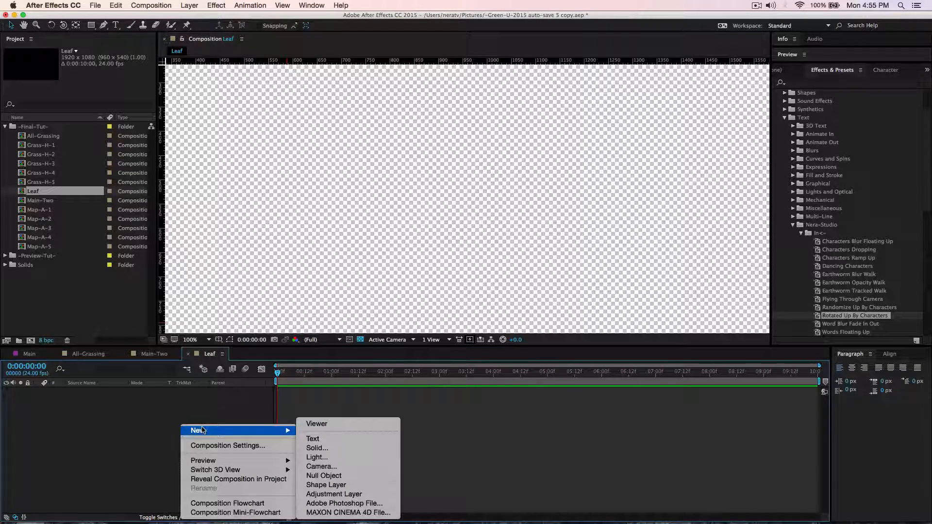
left_click(318, 484)
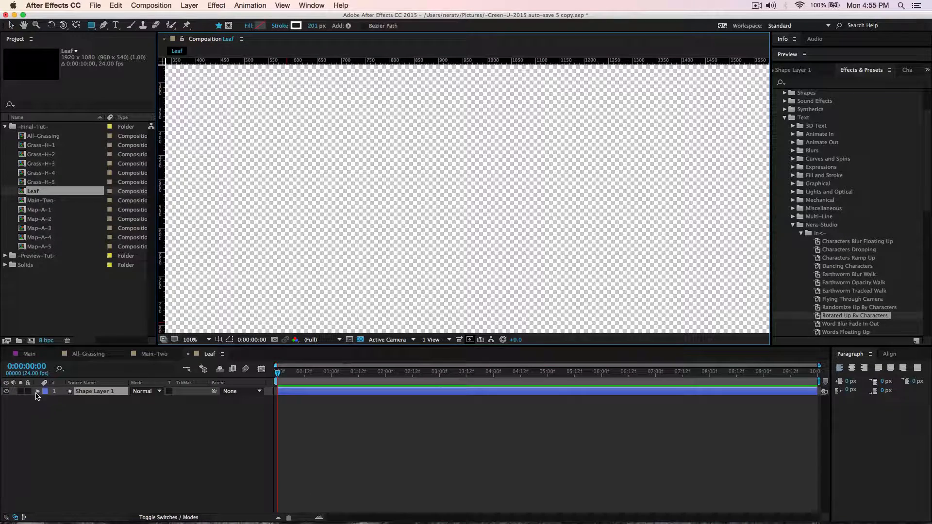
left_click(38, 391)
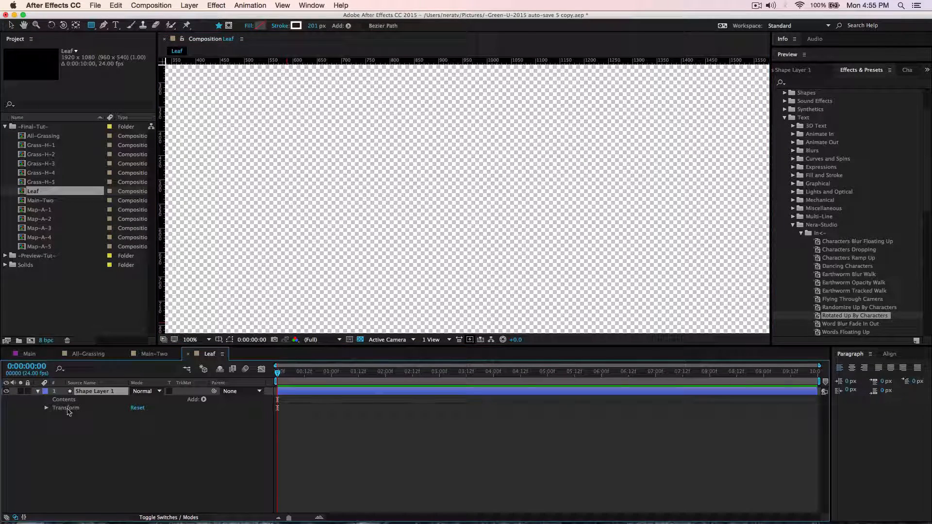
left_click(204, 400)
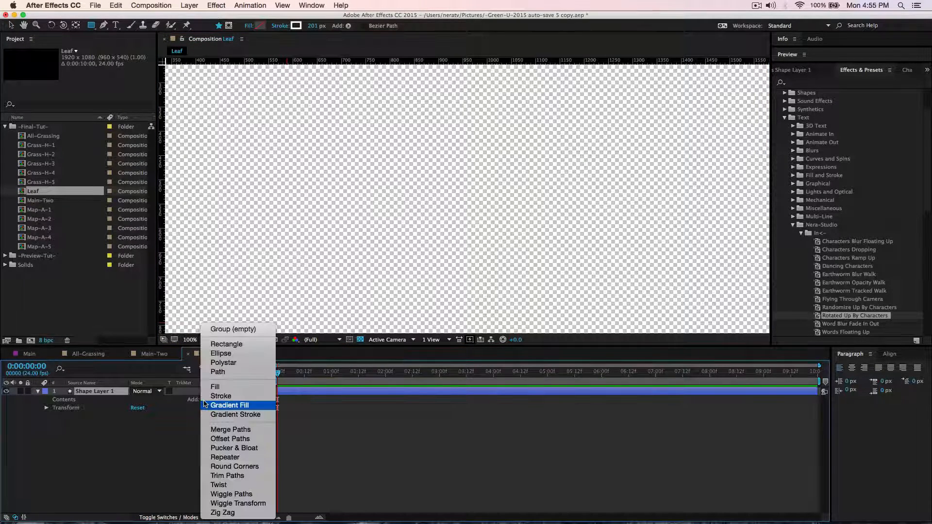
left_click(227, 373)
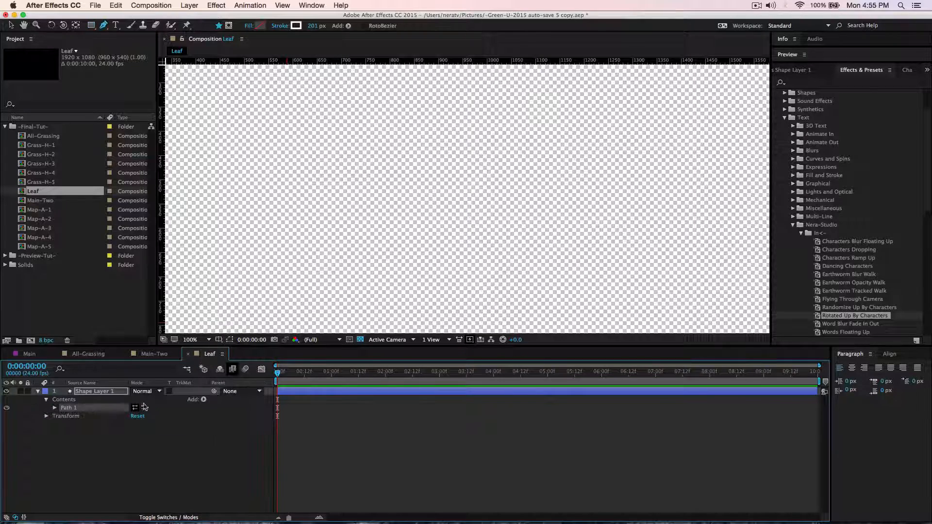
Paste the copied leaf-and-stem outline into the Path property of Path 1, with shape paths shown and the whole frame fitted.
left_click(54, 408)
left_click(80, 416)
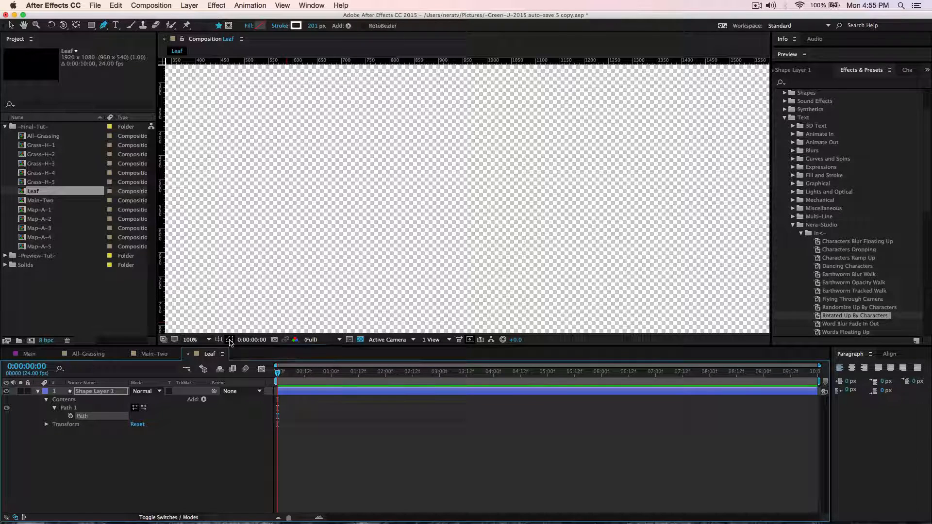
left_click(230, 340)
left_click(84, 419)
key("super+v")
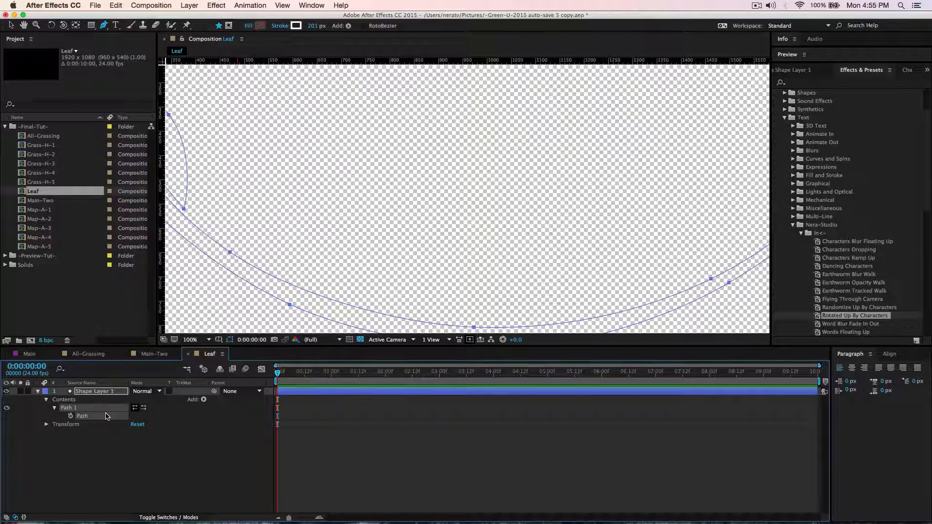
left_click(203, 340)
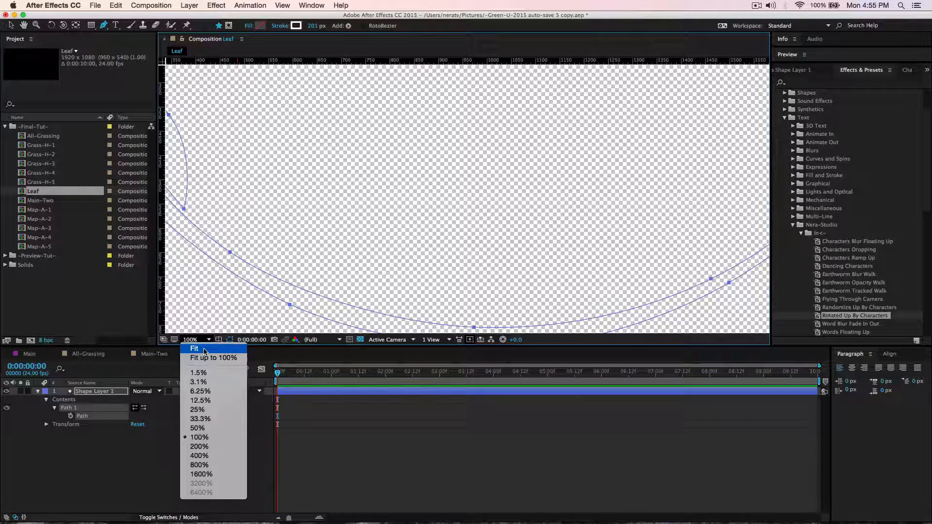
left_click(204, 349)
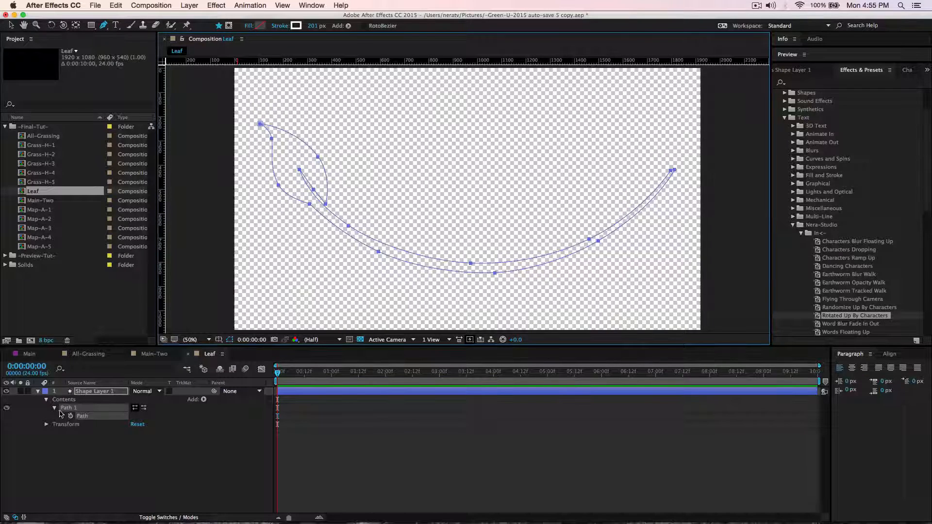
Add a fill to the leaf shape, set its colour to dark green 016C06, and collapse the layer.
left_click(204, 400)
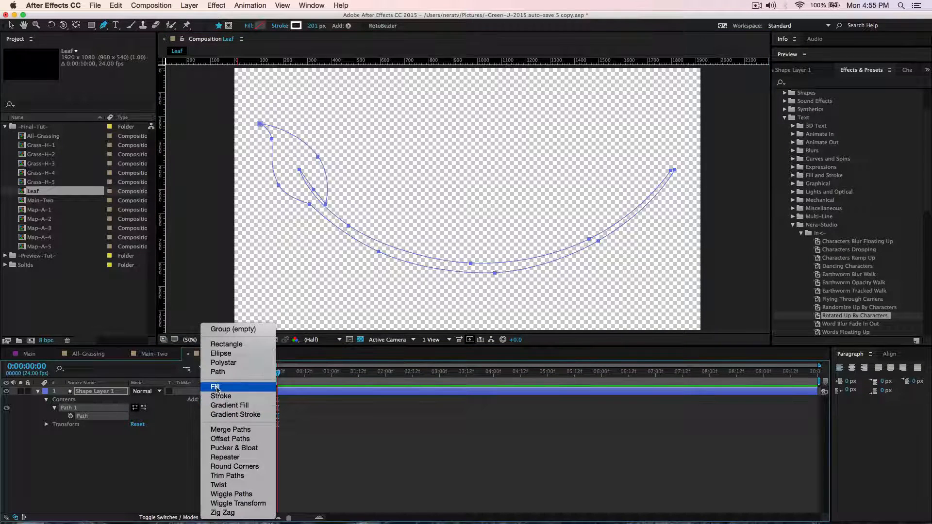
left_click(216, 387)
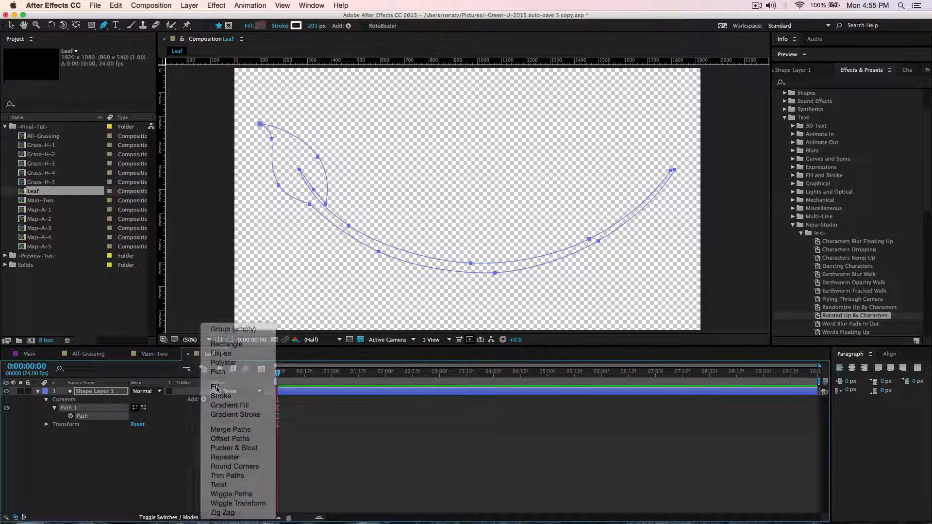
left_click(260, 26)
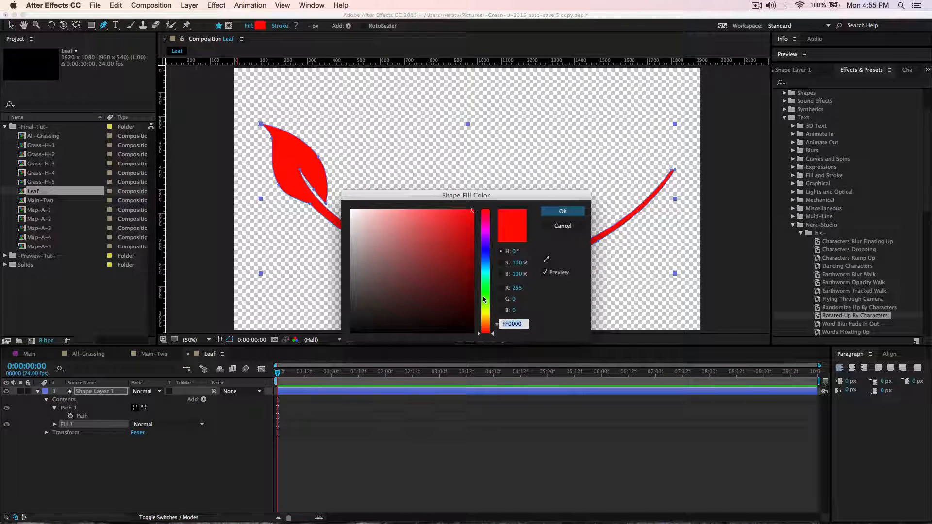
left_click_drag(483, 299, 473, 281)
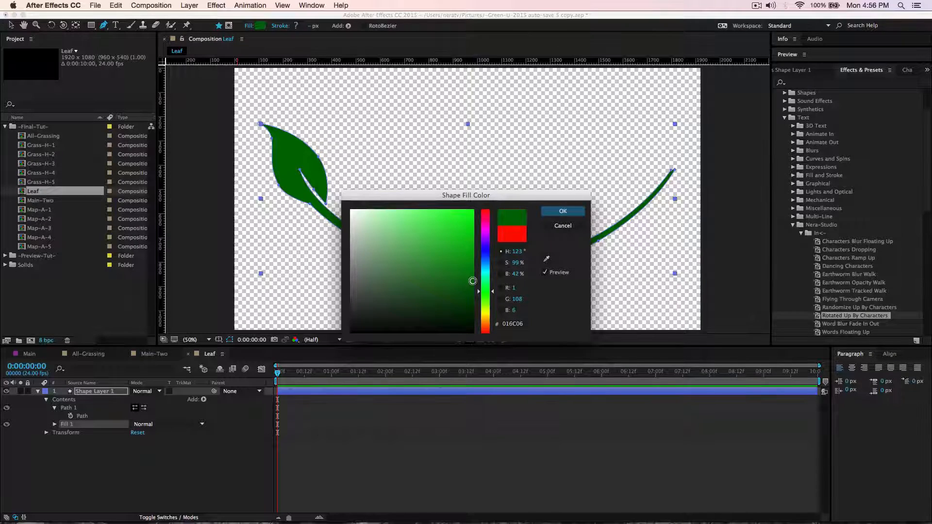
left_click(561, 211)
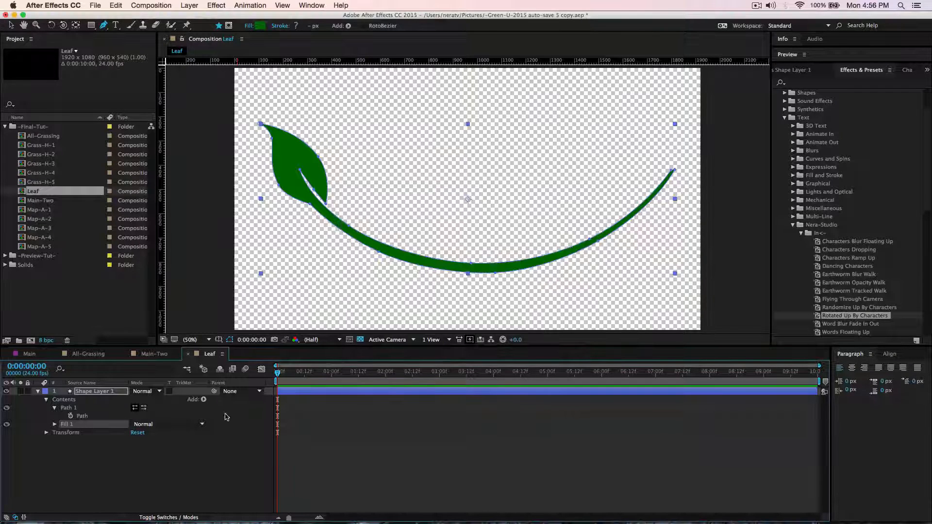
left_click(91, 391)
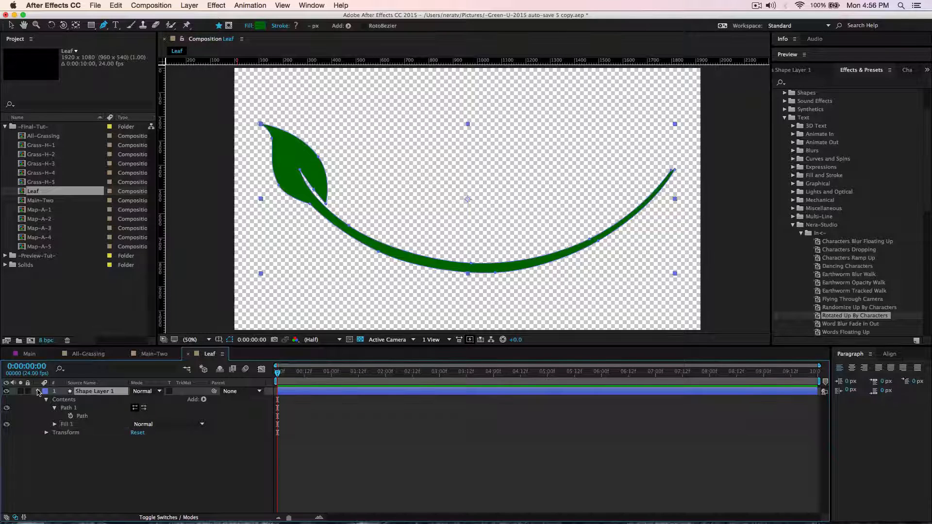
left_click(38, 391)
left_click(126, 460)
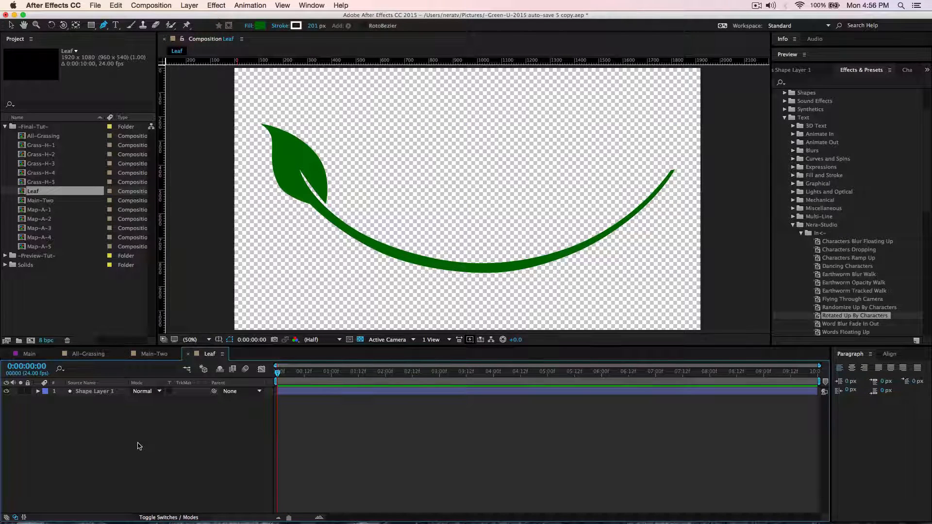
Create a second shape layer named "Mask" above the leaf layer and lock Shape Layer 1.
right_click(140, 446)
mouse_move(176, 434)
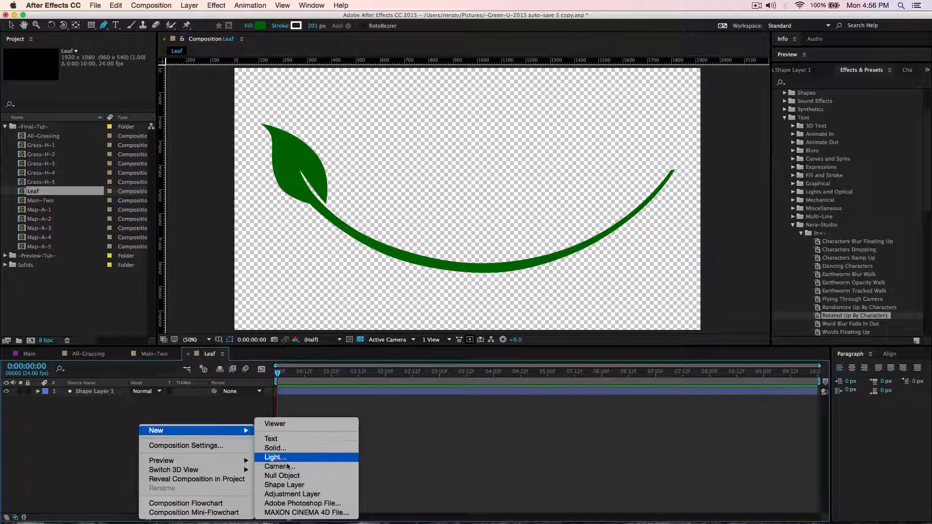
left_click(298, 486)
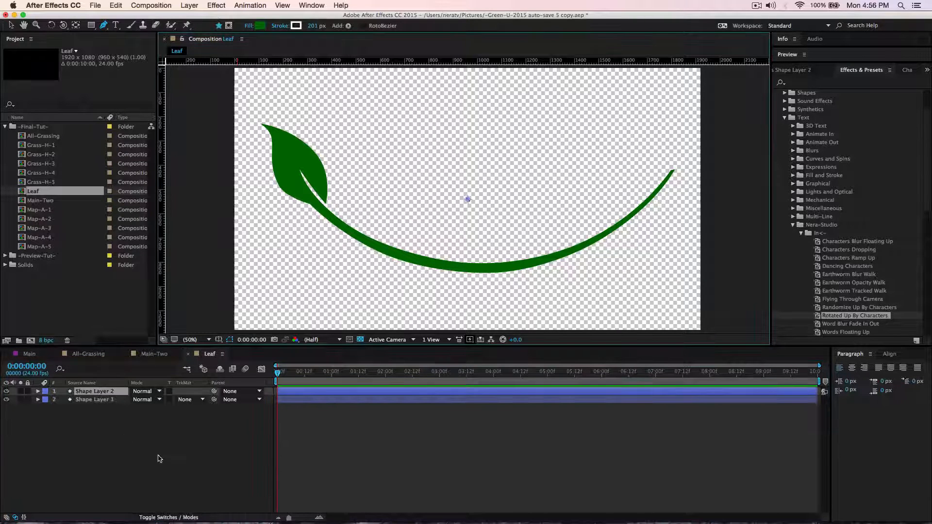
key("Return")
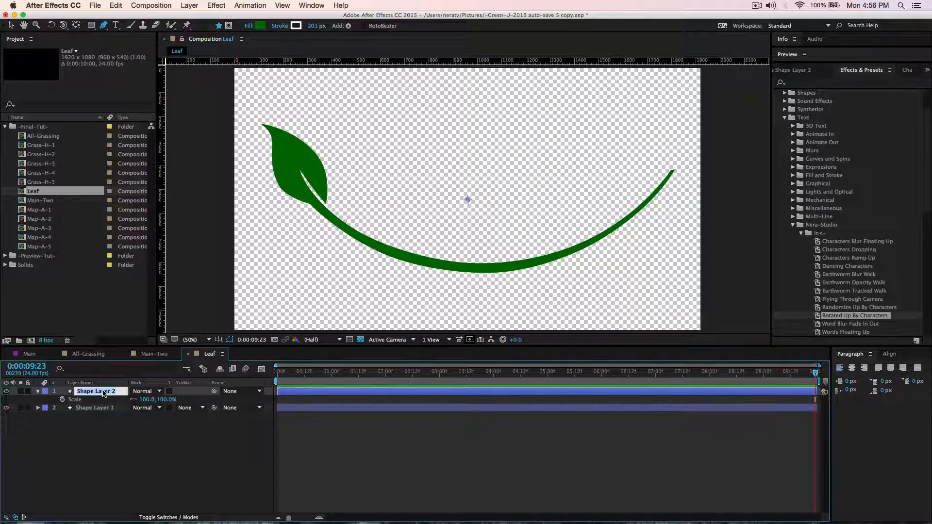
type("Mask")
key("Return")
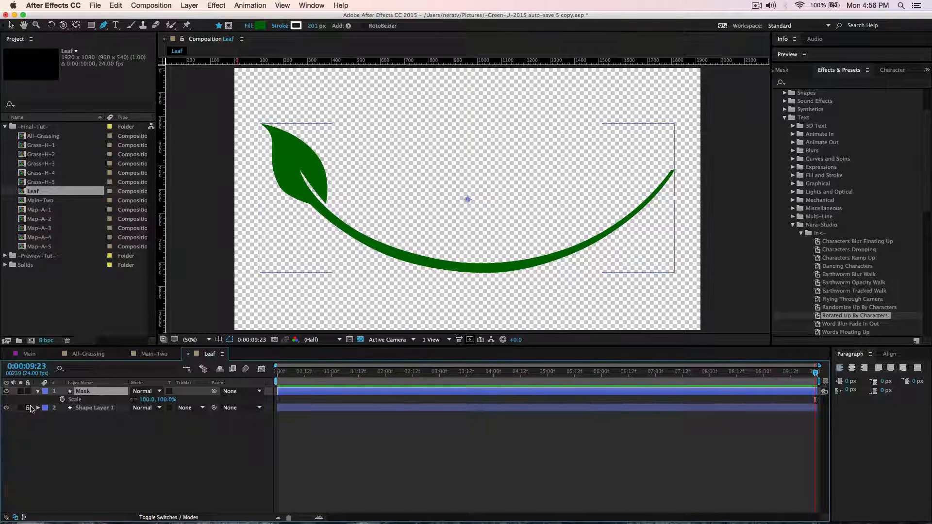
left_click(28, 408)
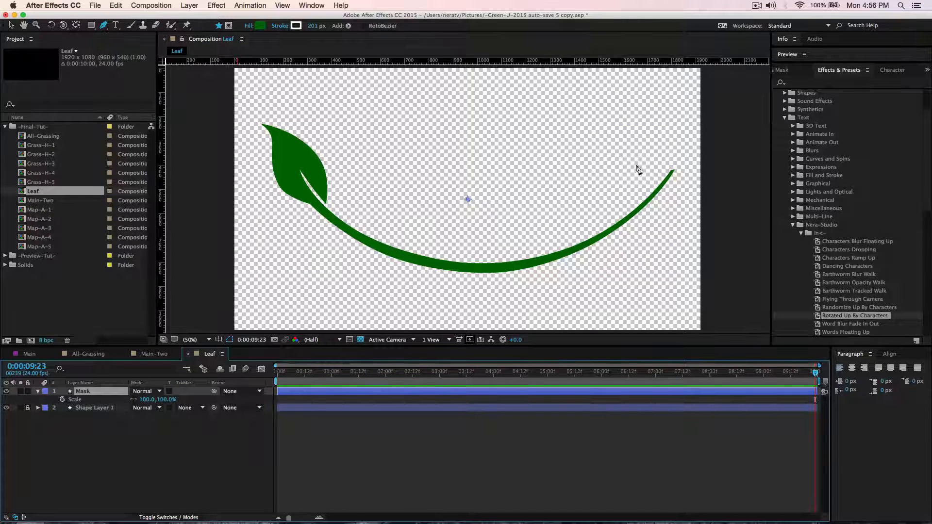
Draw a straight path on the Mask layer from the stem's end to the leaf's tip, with an 8 px stroke.
left_click(672, 168)
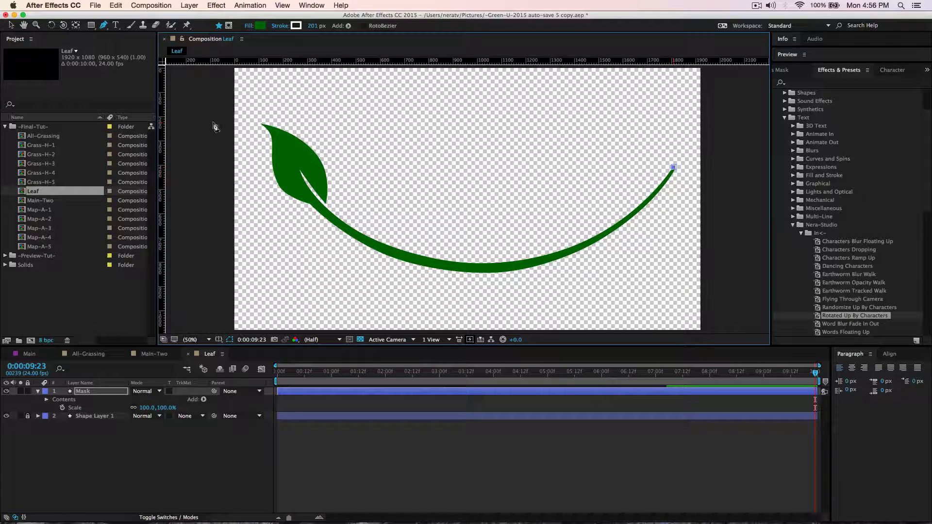
left_click(257, 123)
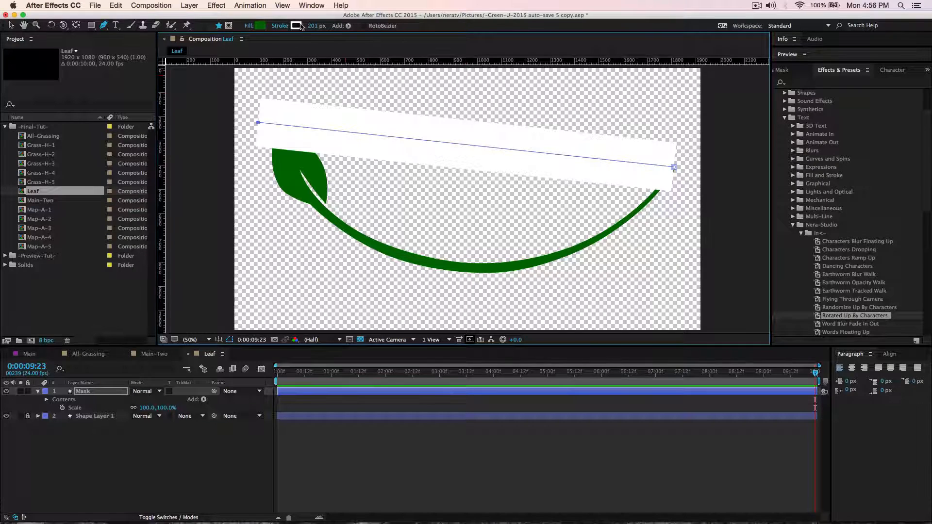
mouse_move(313, 25)
left_mouse_down()
mouse_move(201, 34)
mouse_move(209, 37)
left_mouse_up()
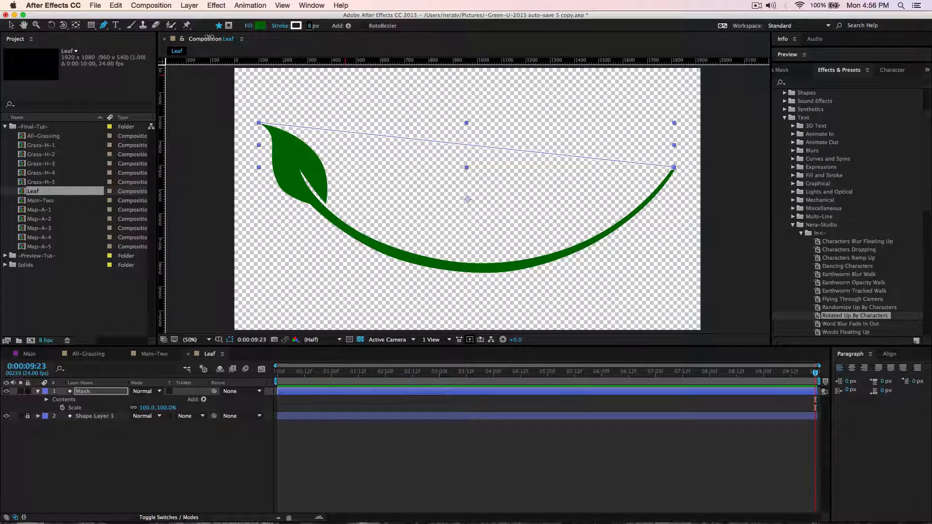
Add a midpoint to the Mask path, pull it down onto the stem's lowest curve, and set the fill to None.
left_click(470, 145)
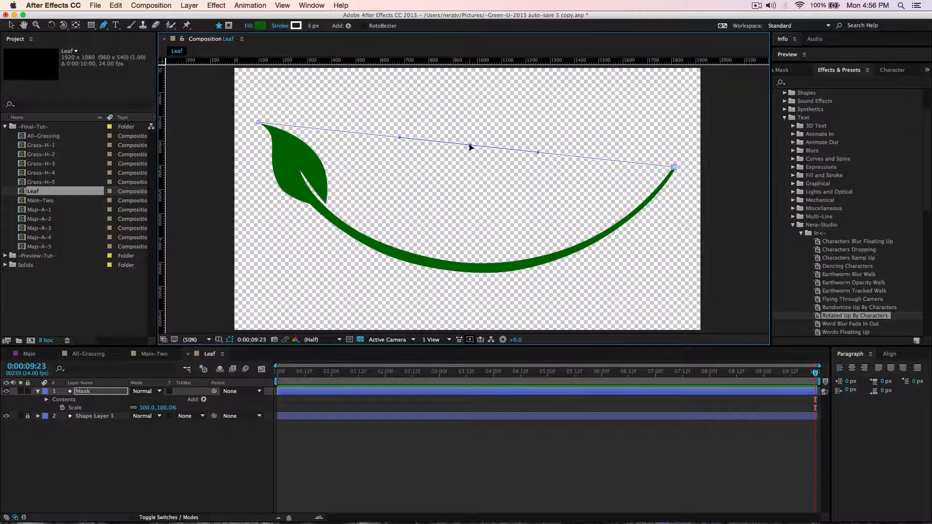
left_click_drag(470, 146, 446, 269)
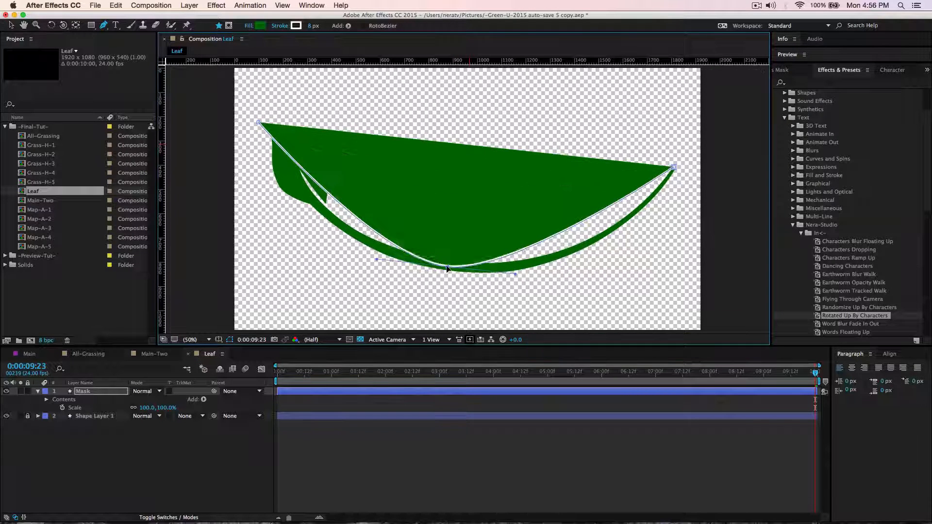
left_click(248, 26)
left_click(417, 243)
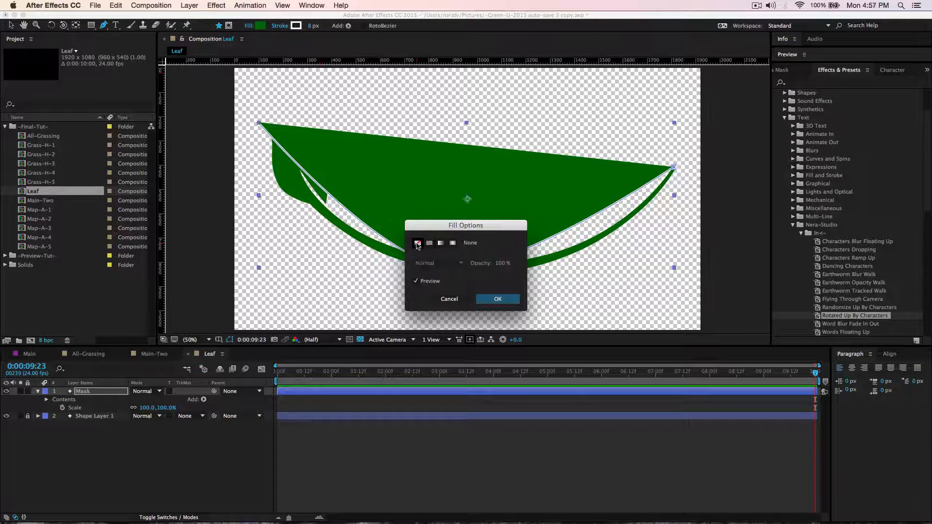
left_click(495, 299)
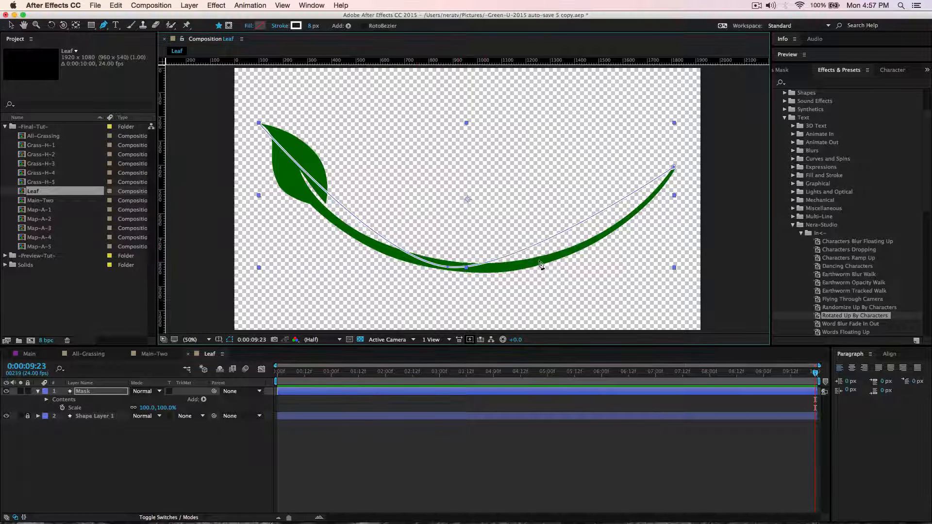
Add three curve points to the Mask path so it follows the stem's two sides and bends up through the leaf's middle.
left_click_drag(577, 224, 595, 242)
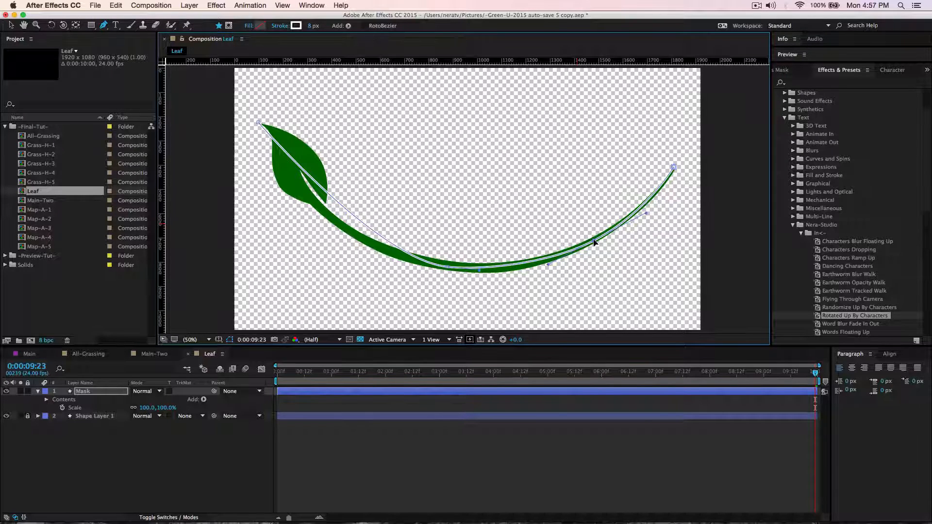
left_click_drag(342, 207, 330, 216)
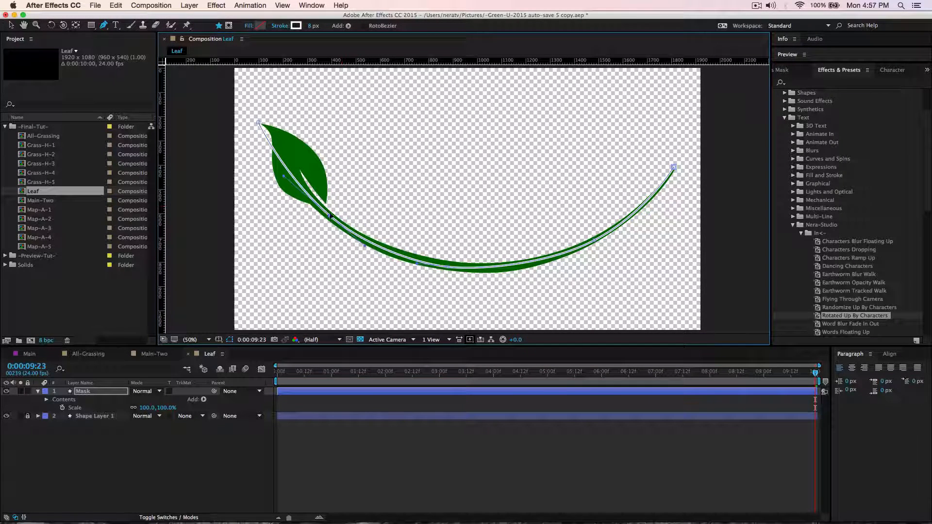
left_click(290, 175)
left_click_drag(290, 174, 300, 170)
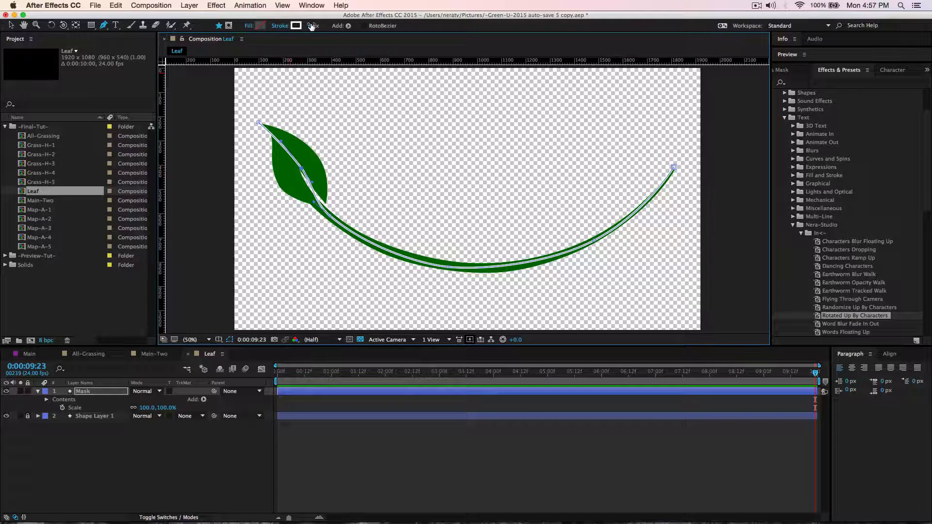
Widen the Mask stroke to 228 px and shift the path's tip and mid-leaf points slightly so it covers the whole leaf and stem.
left_click_drag(313, 25, 410, 43)
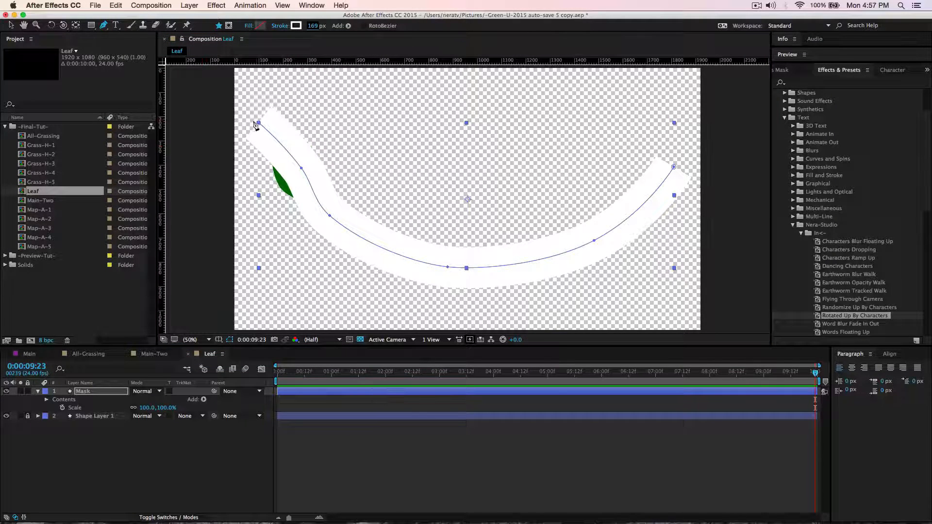
left_click_drag(259, 123, 251, 124)
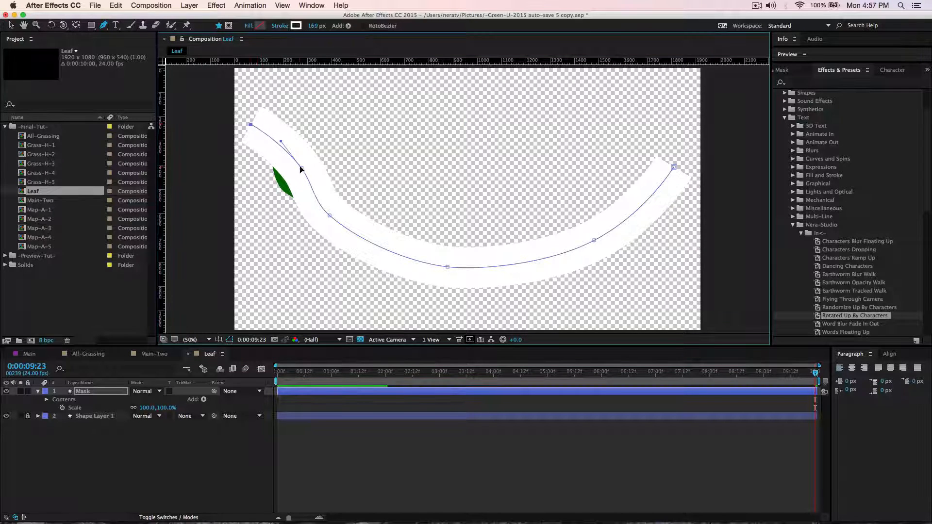
left_click_drag(301, 168, 299, 170)
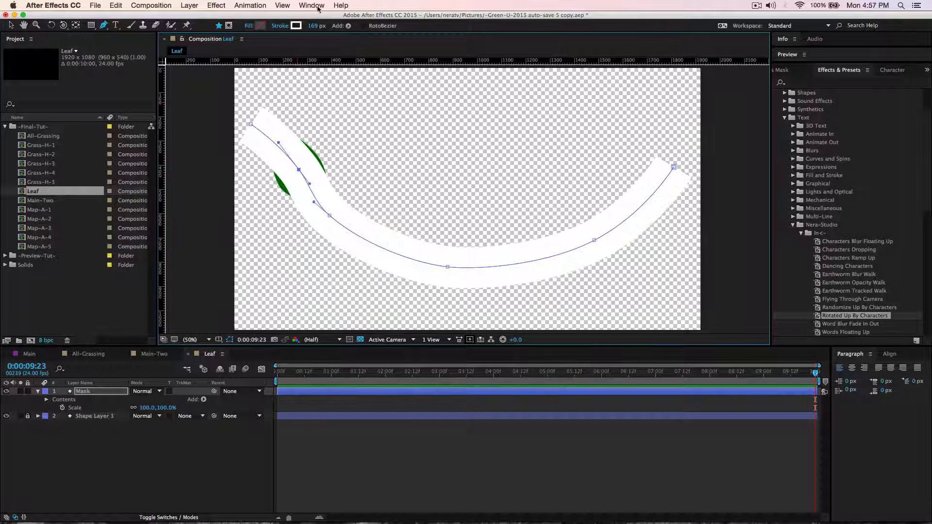
left_click_drag(313, 28, 348, 29)
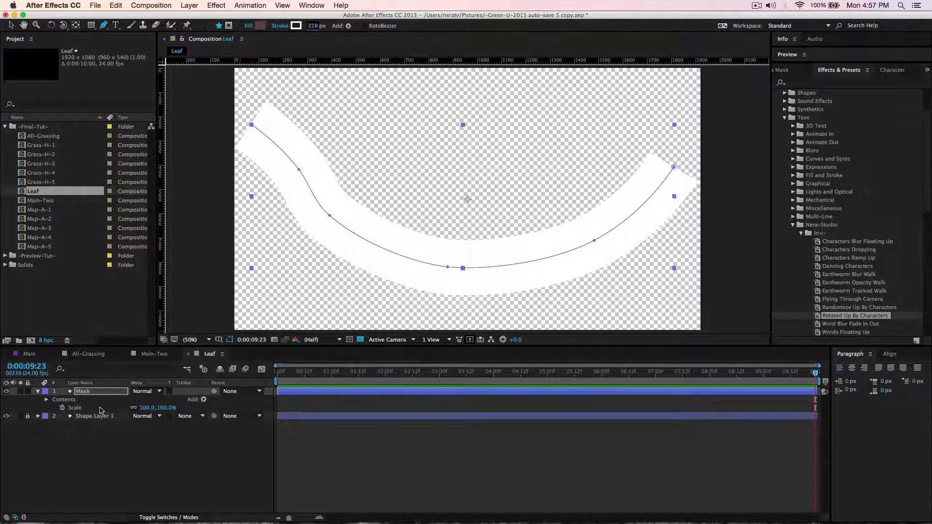
Add Trim Paths to the Mask layer's shape and expand its properties.
left_click(203, 398)
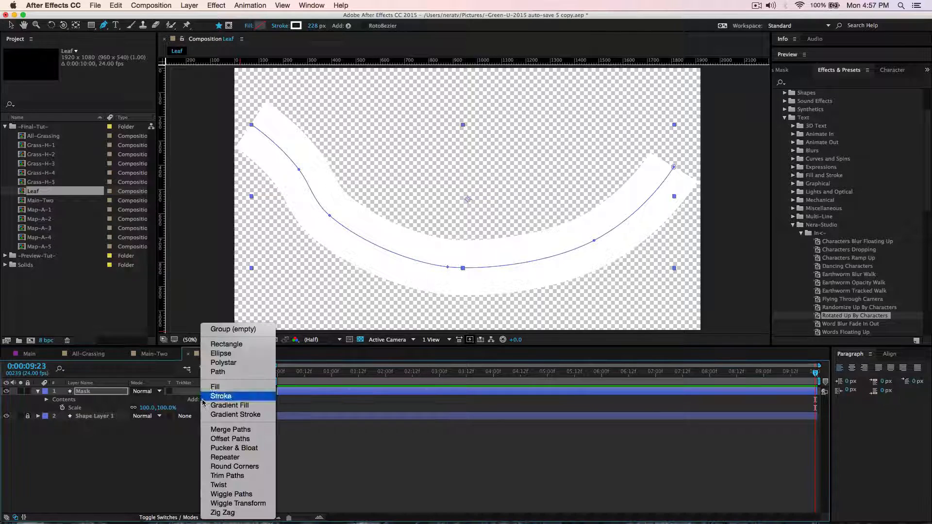
left_click(227, 475)
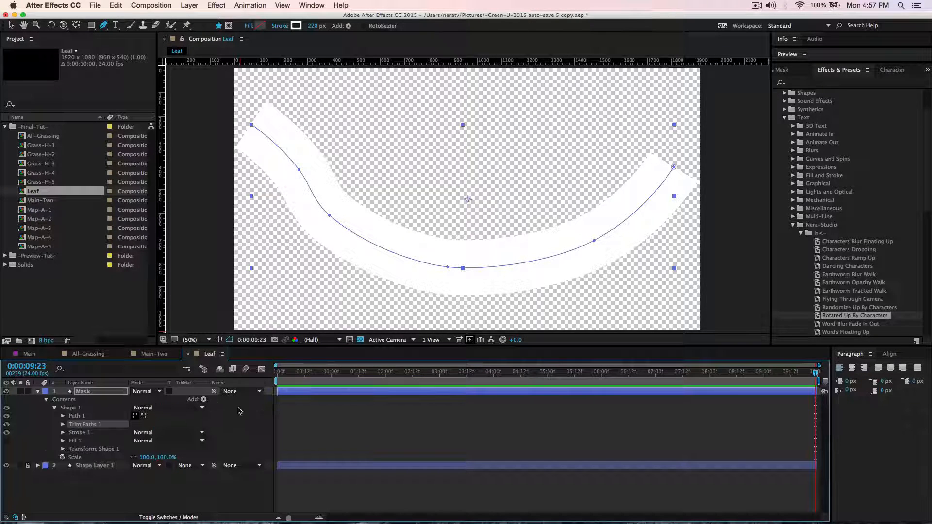
left_click(63, 425)
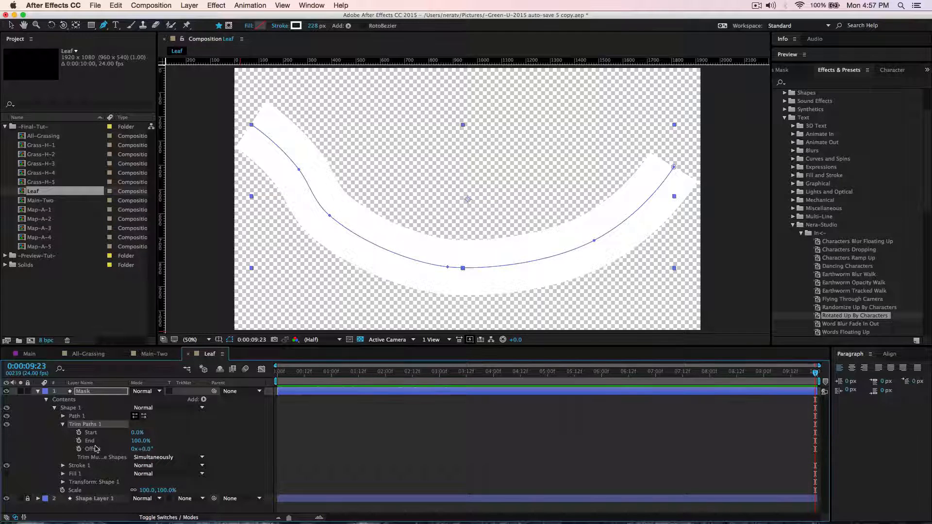
Set the Trim Paths End to 0%, keyframe it at 0:00:09:23, and move the playhead to 0:00:00:00.
left_click_drag(141, 440, 71, 445)
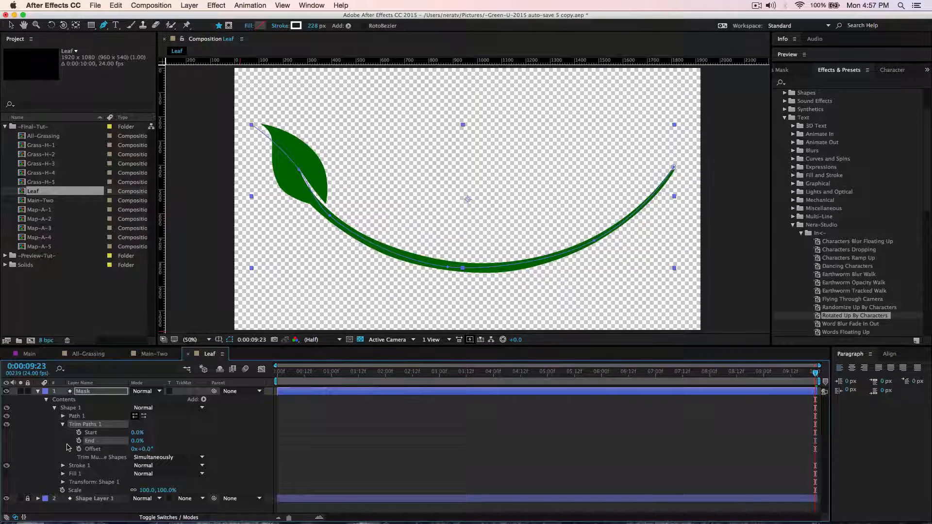
left_click(79, 440)
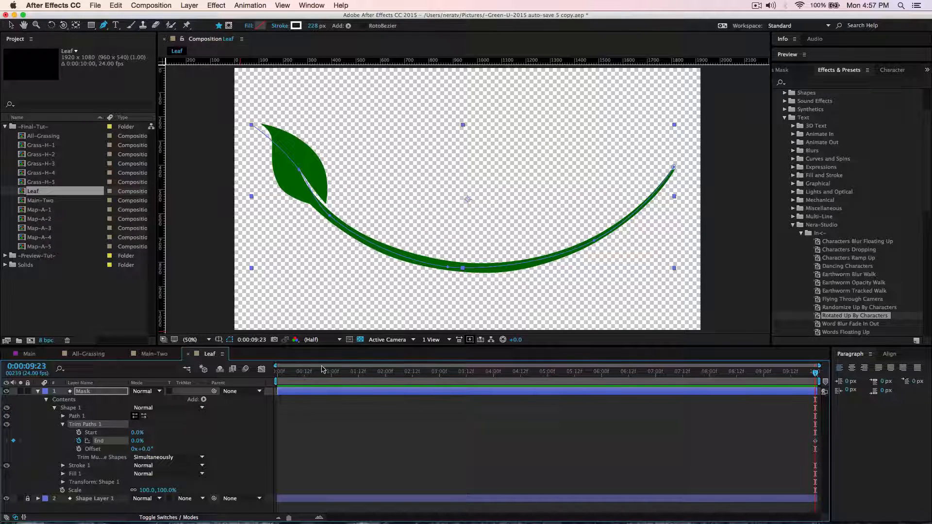
left_click_drag(323, 371, 254, 378)
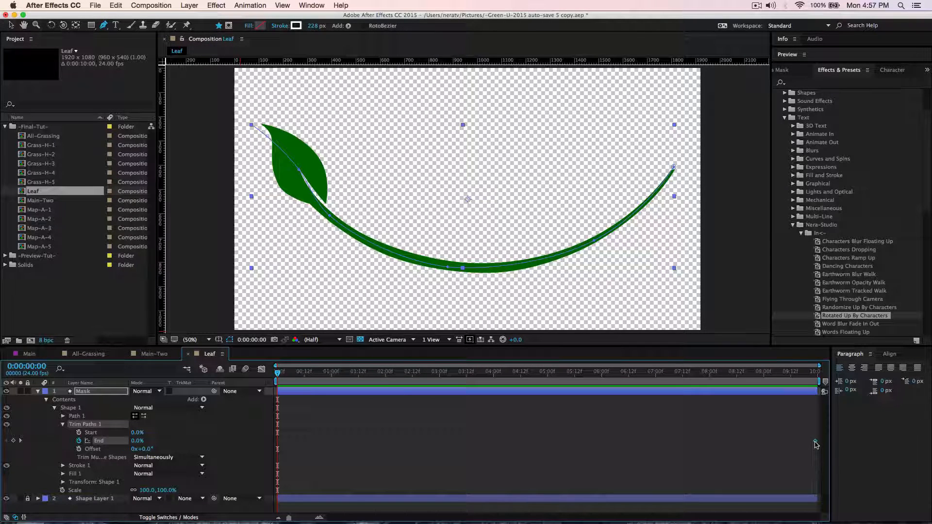
Replace the Trim Paths End keyframe with 0% at 0:00:00:00 and 100% at 0:00:01:00, and preview the reveal.
left_click(79, 440)
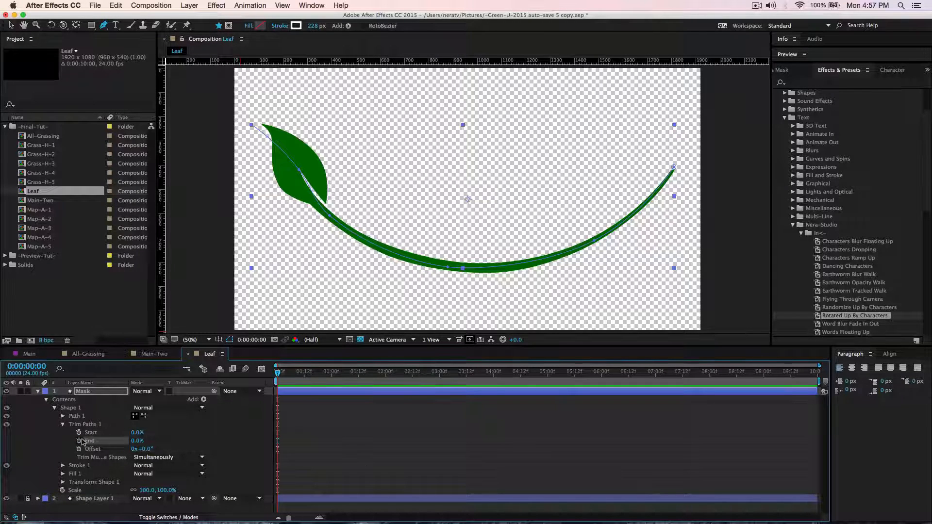
left_click(79, 440)
key("alt+shift+j")
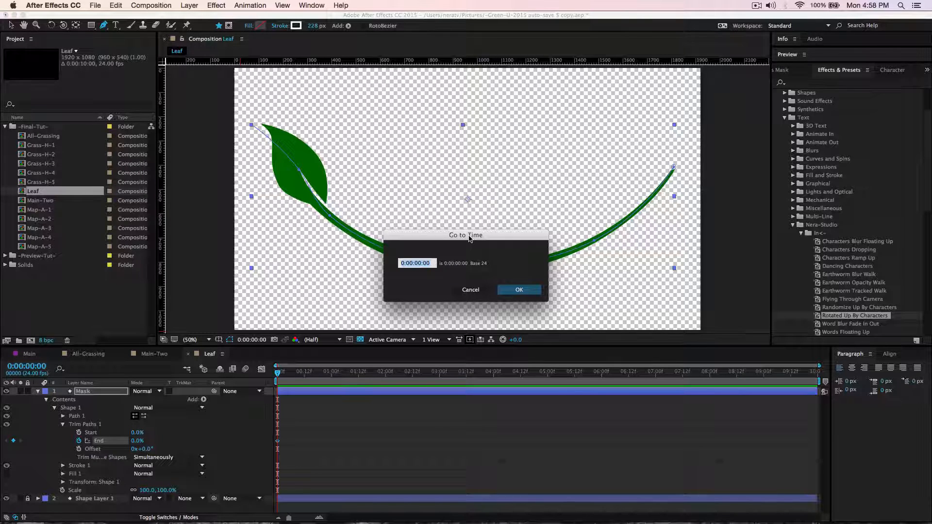
type("1")
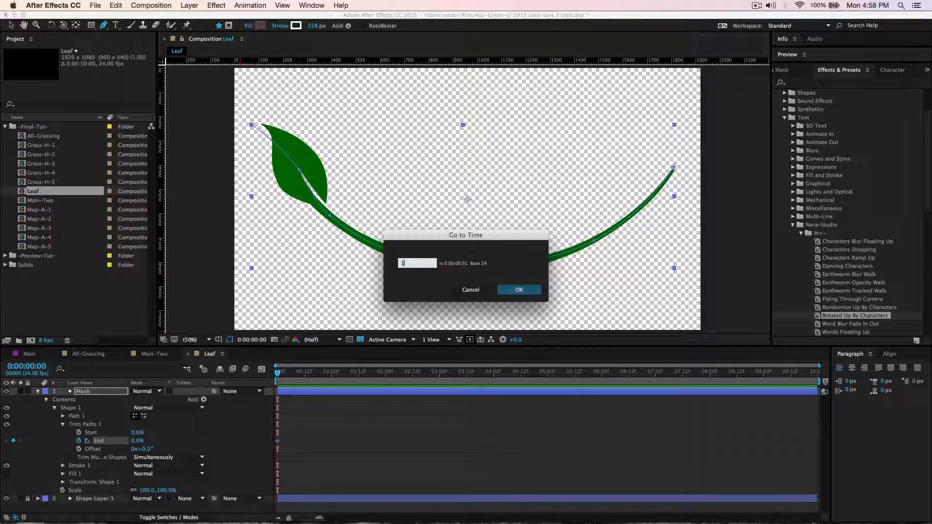
key("Return")
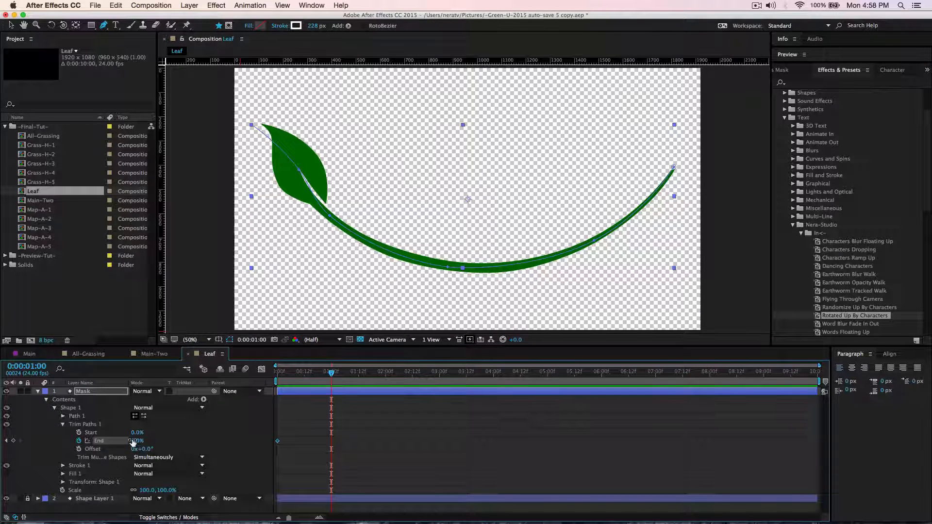
left_click_drag(137, 442, 223, 447)
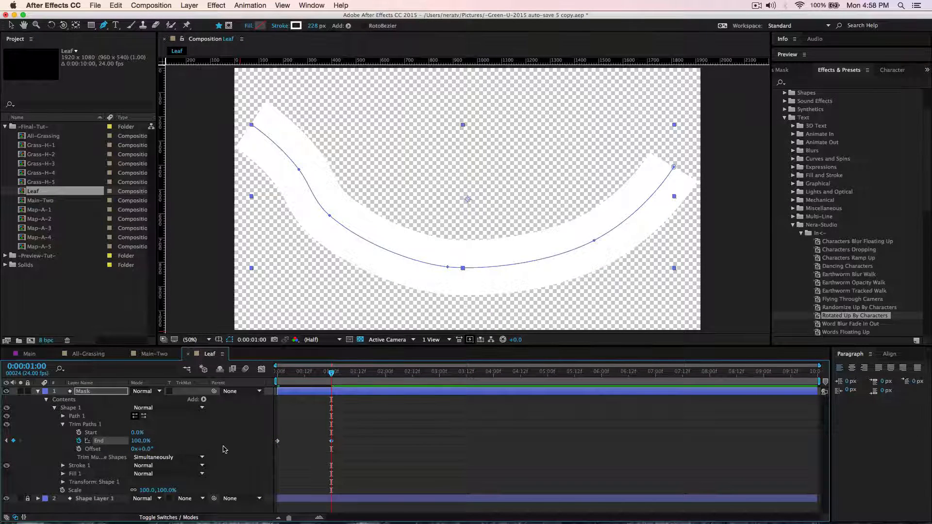
key("space")
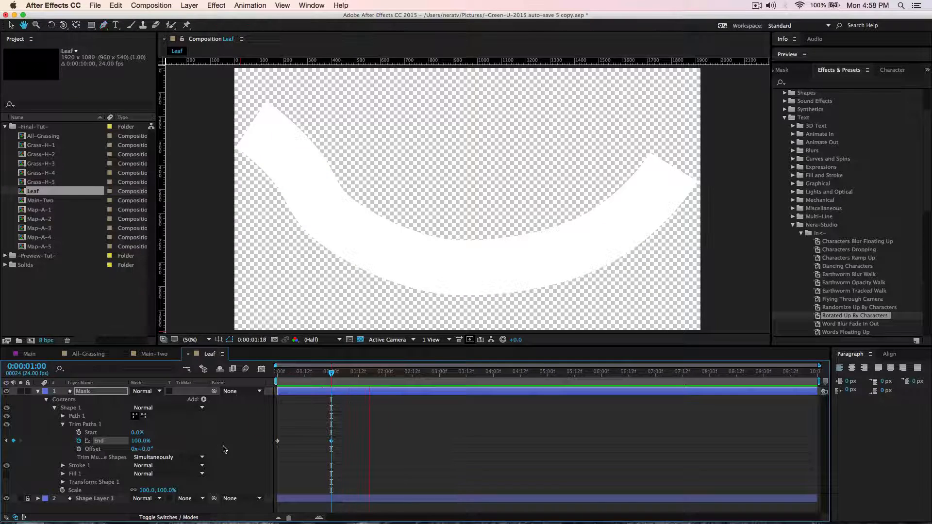
key("space")
Apply Easy Ease to both Trim Paths End keyframes on the Mask layer.
left_click_drag(338, 439, 275, 448)
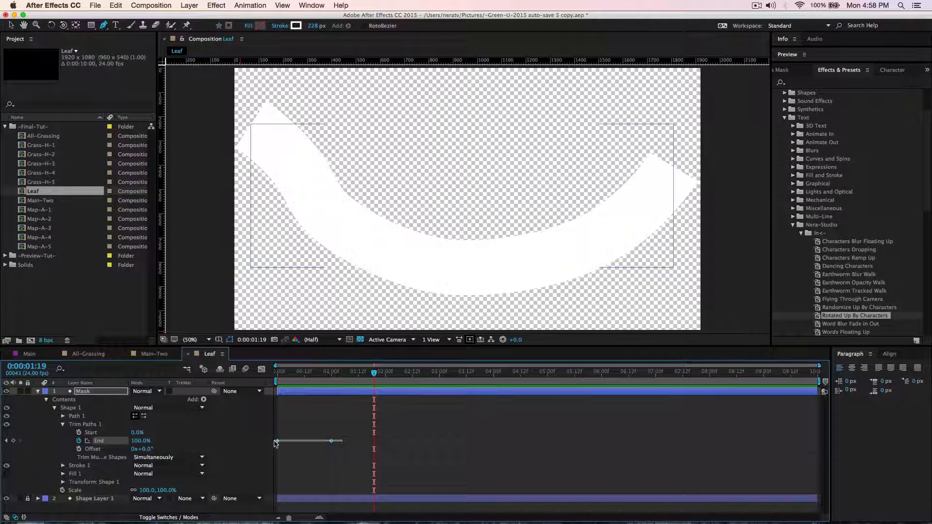
right_click(331, 443)
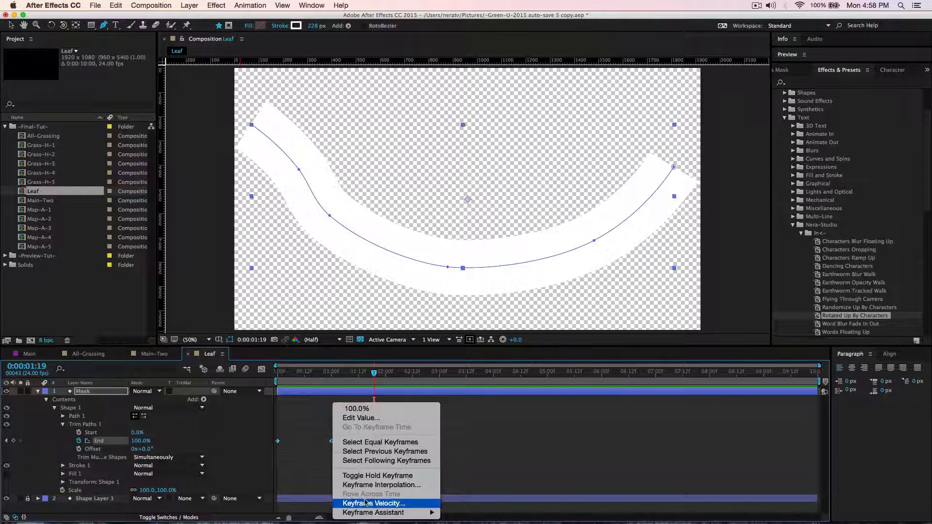
mouse_move(371, 514)
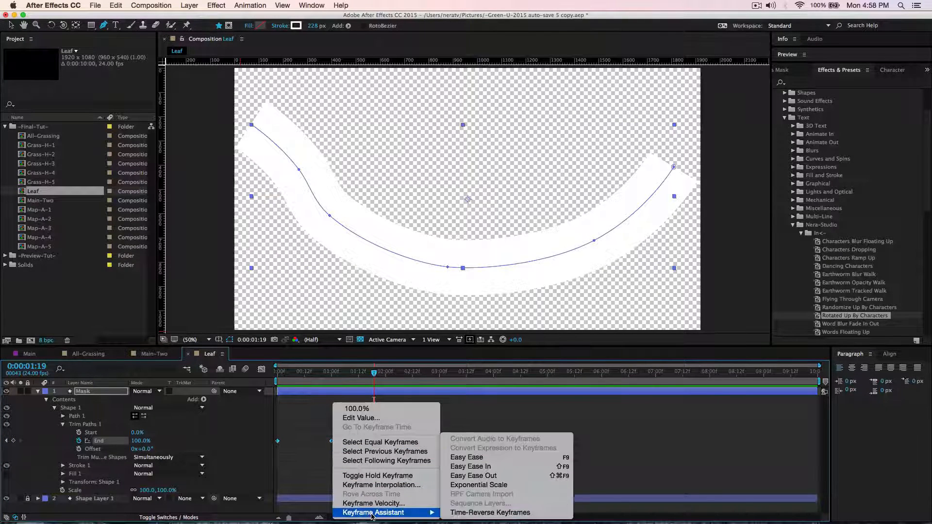
left_click(466, 457)
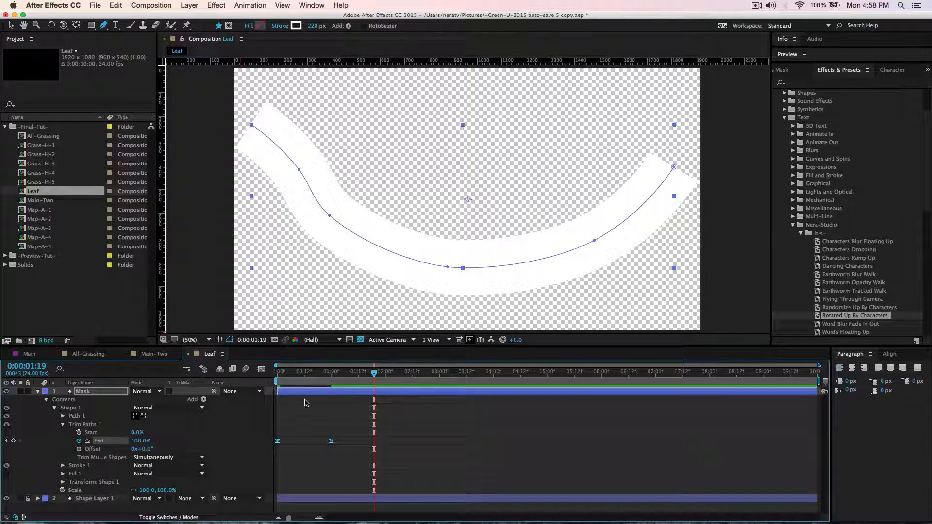
Reshape the End speed graph so the motion peaks early and slows gradually into the last keyframe, and preview it.
left_click(261, 370)
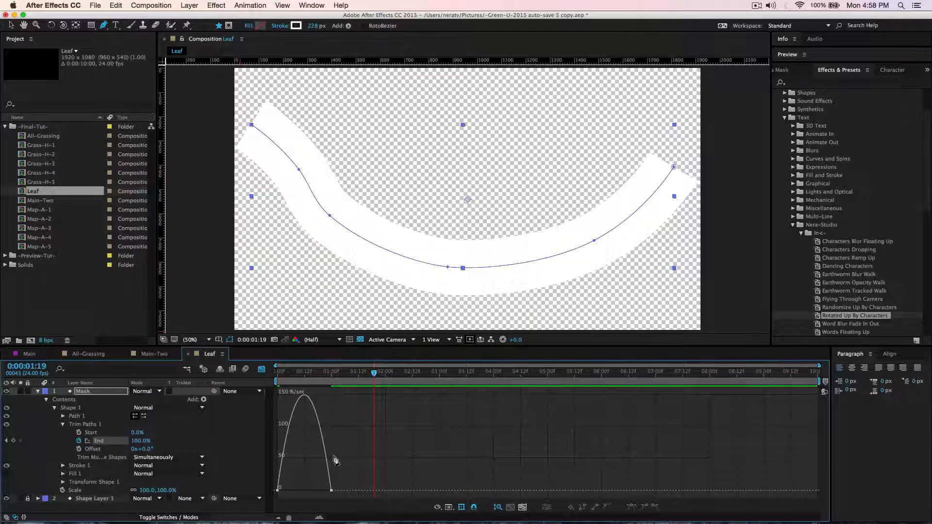
left_click(438, 507)
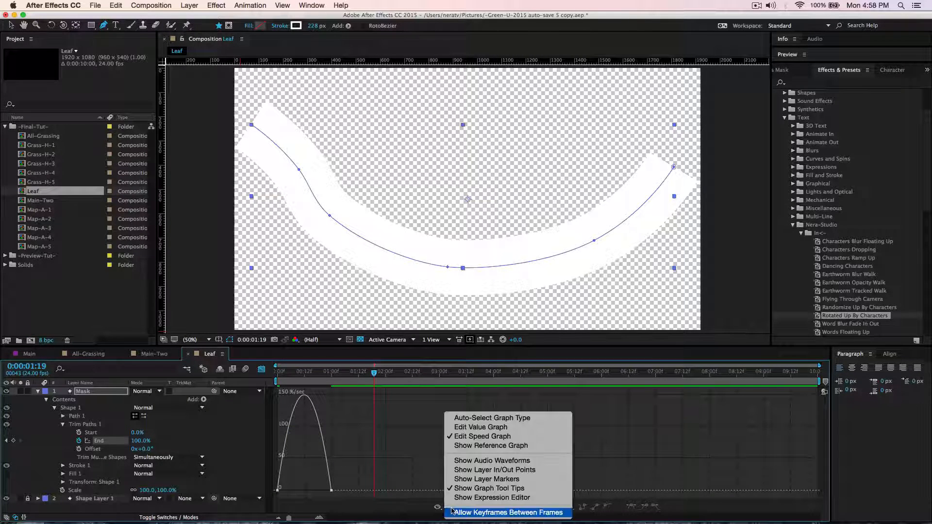
left_click(484, 440)
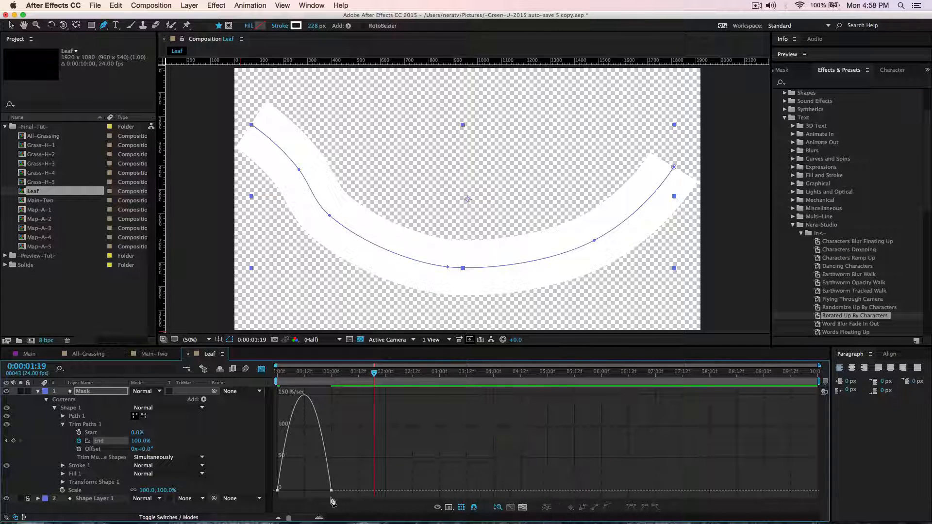
key("v")
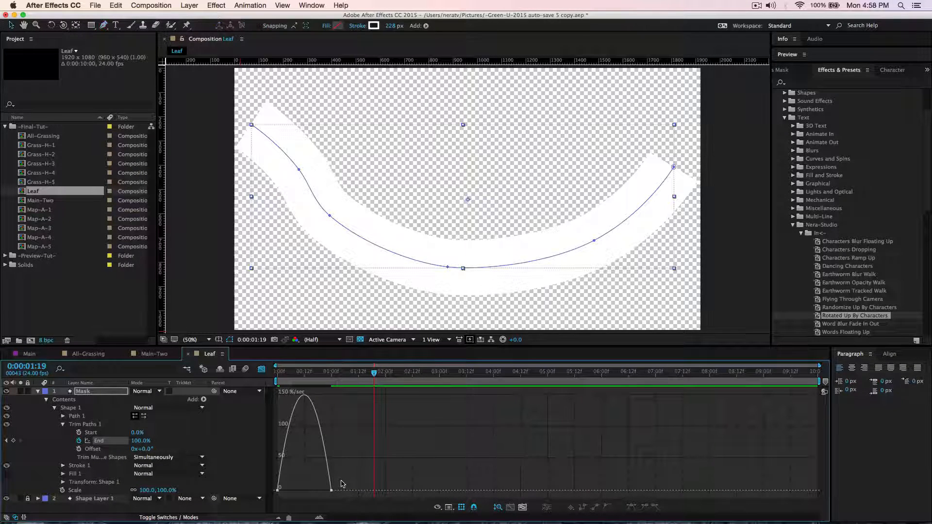
left_click_drag(339, 498, 285, 425)
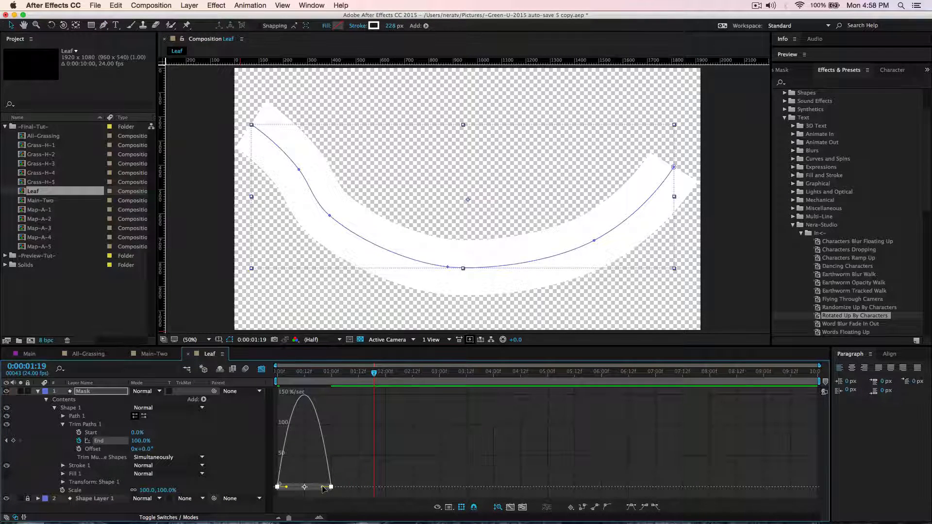
left_click_drag(321, 487, 289, 489)
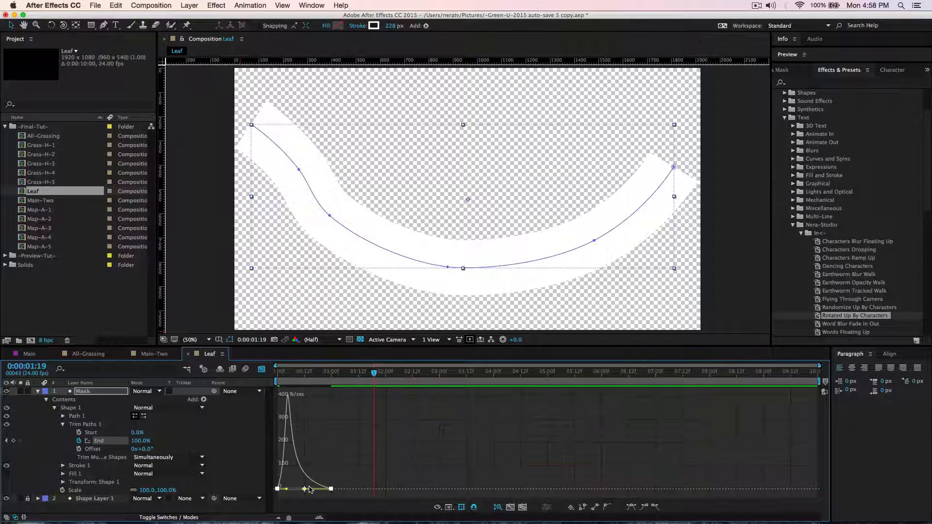
left_click(261, 369)
key("space")
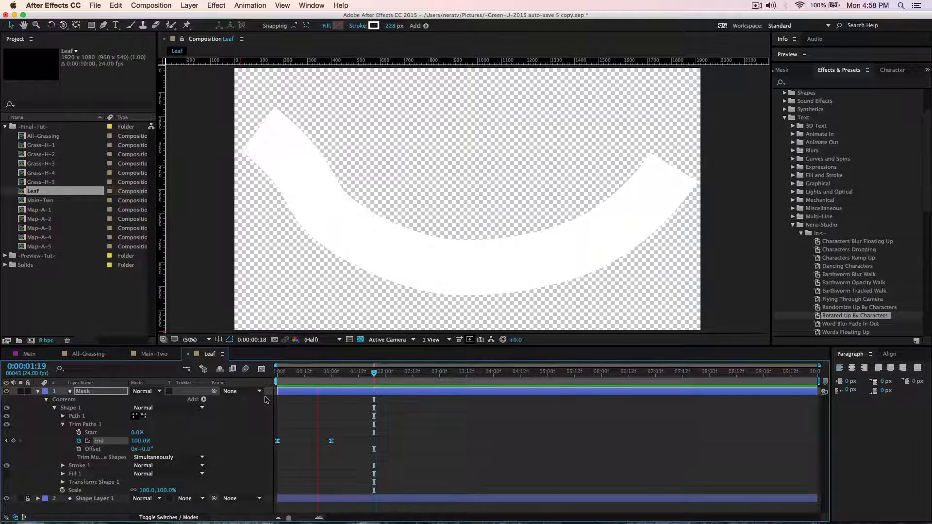
key("space")
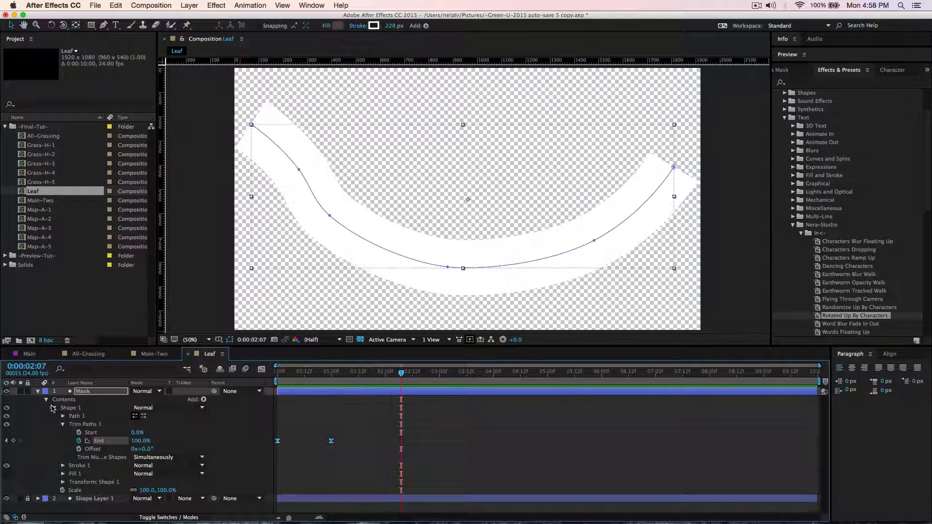
Set Shape Layer 1's track matte to Alpha Matte "Mask" and preview the leaf reveal.
left_click(38, 391)
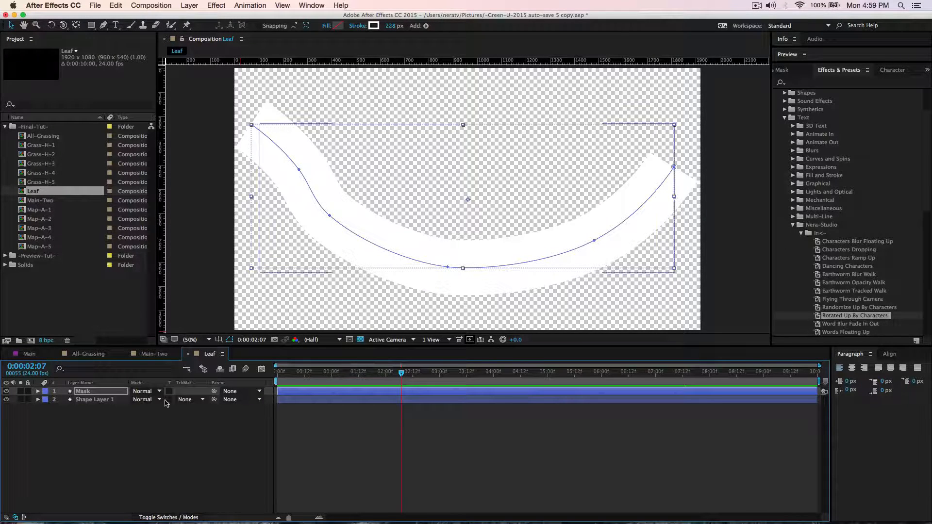
left_click(197, 400)
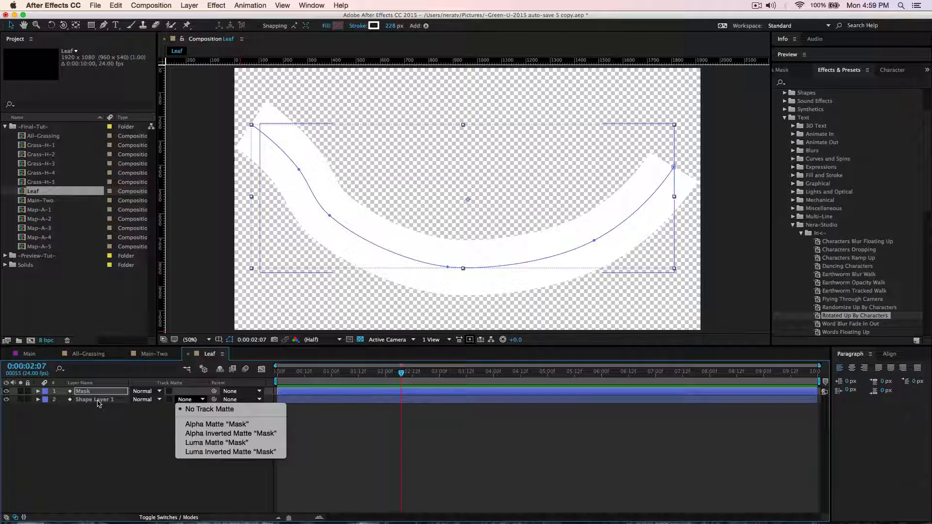
left_click(214, 424)
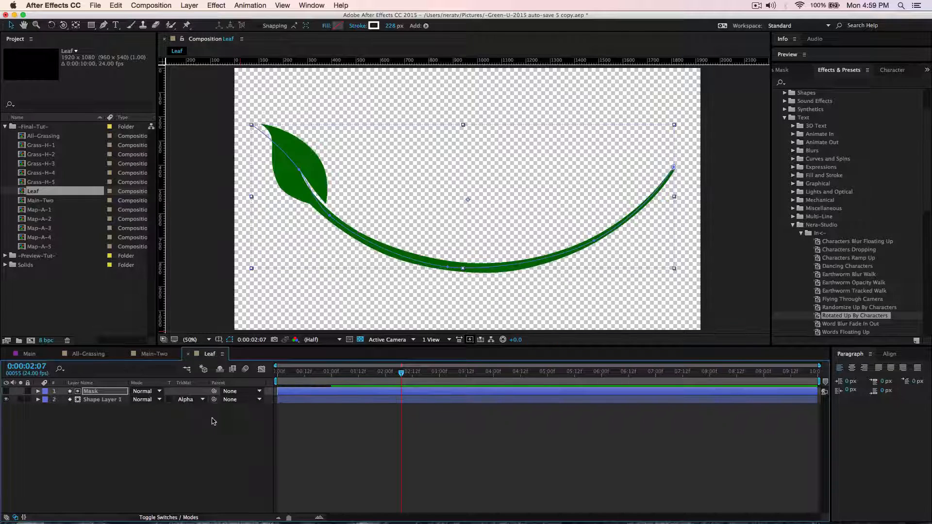
key("space")
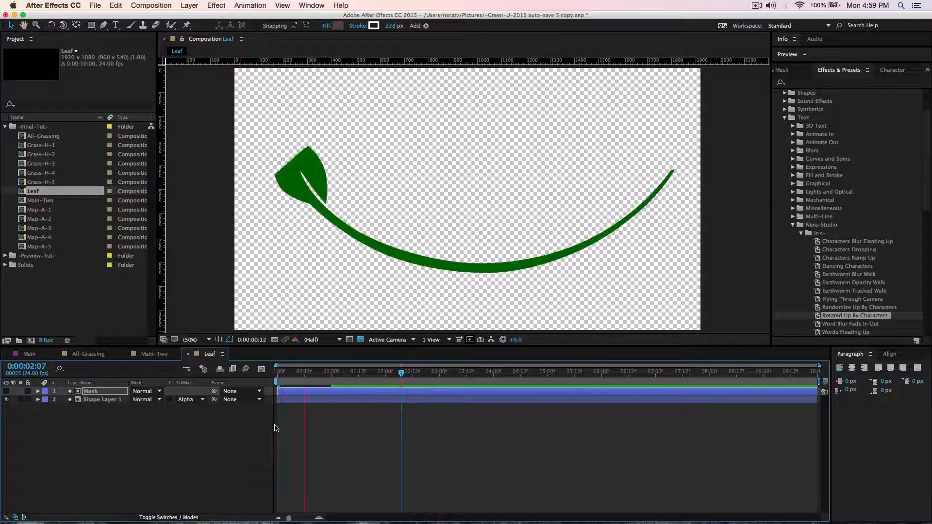
key("space")
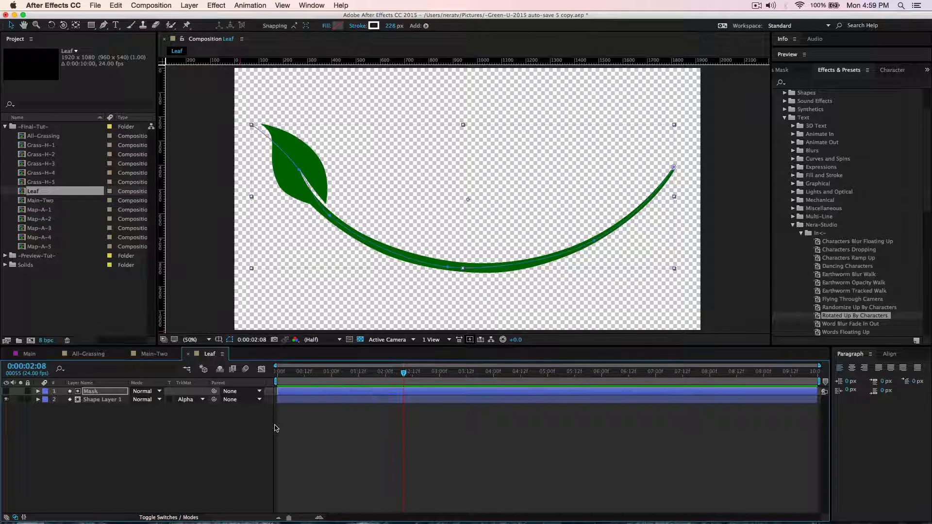
Add the Leaf composition as the topmost layer in Main-Two and scale it to 41%.
left_click(187, 354)
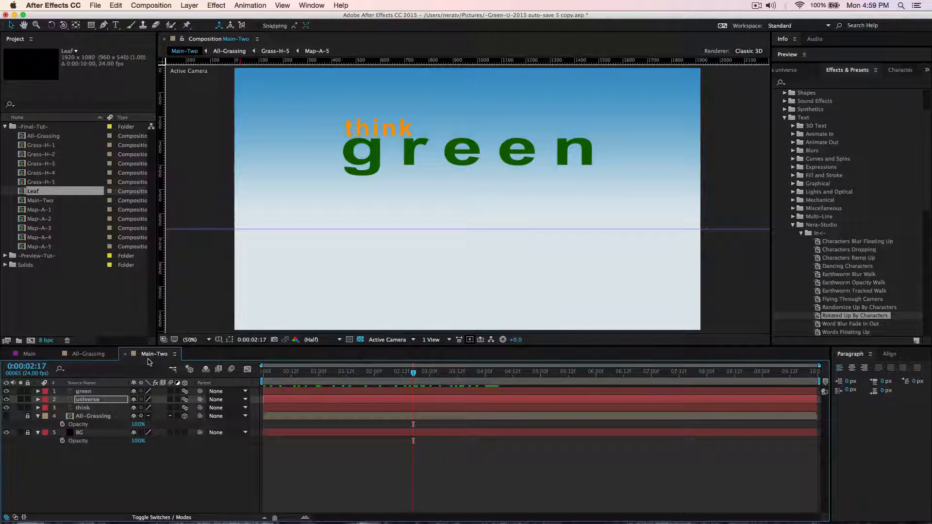
left_click_drag(38, 193, 85, 392)
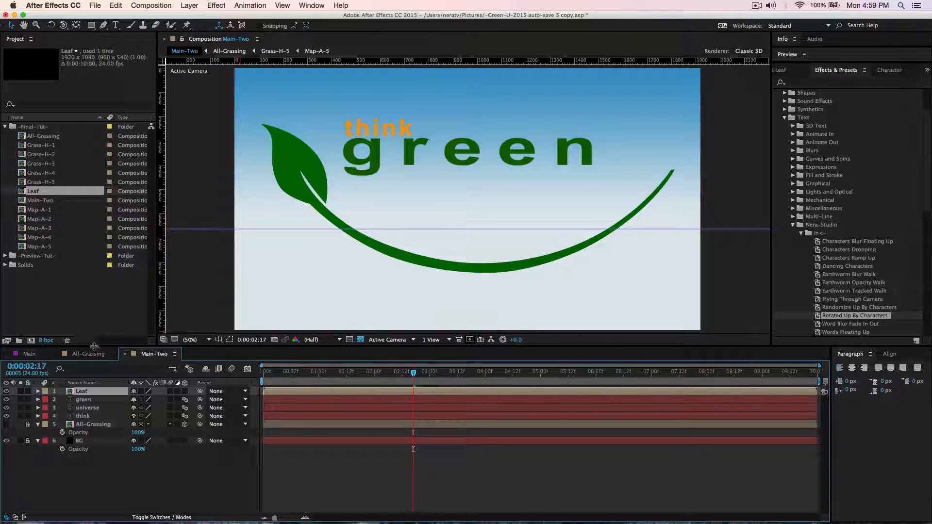
key("s")
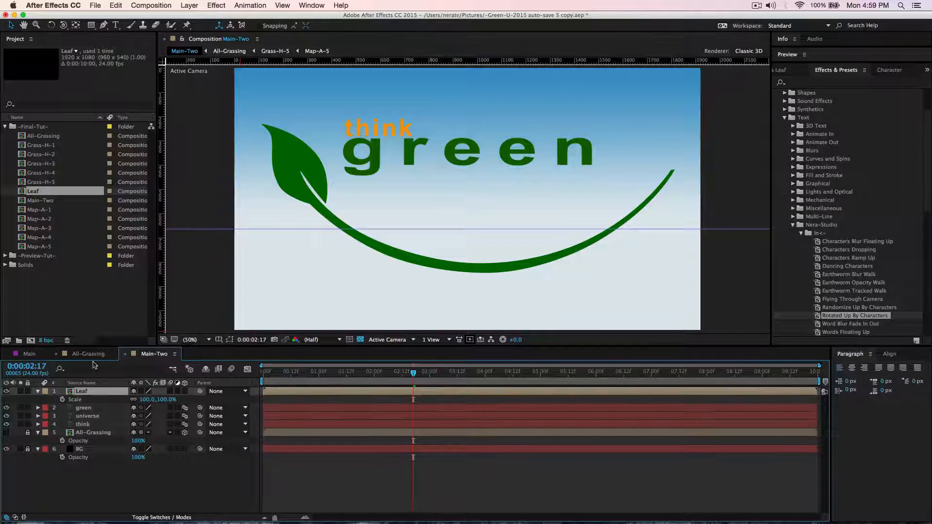
left_click_drag(149, 402, 122, 402)
left_click(207, 451)
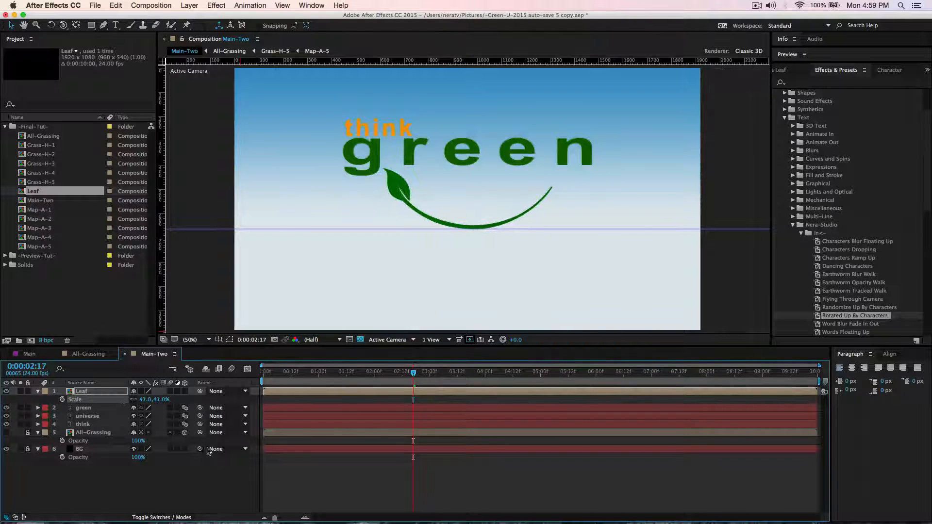
At 0:00:05:08, scale the Leaf layer to 29% and move it up slightly, close beneath the word "green".
left_click_drag(415, 373, 561, 384)
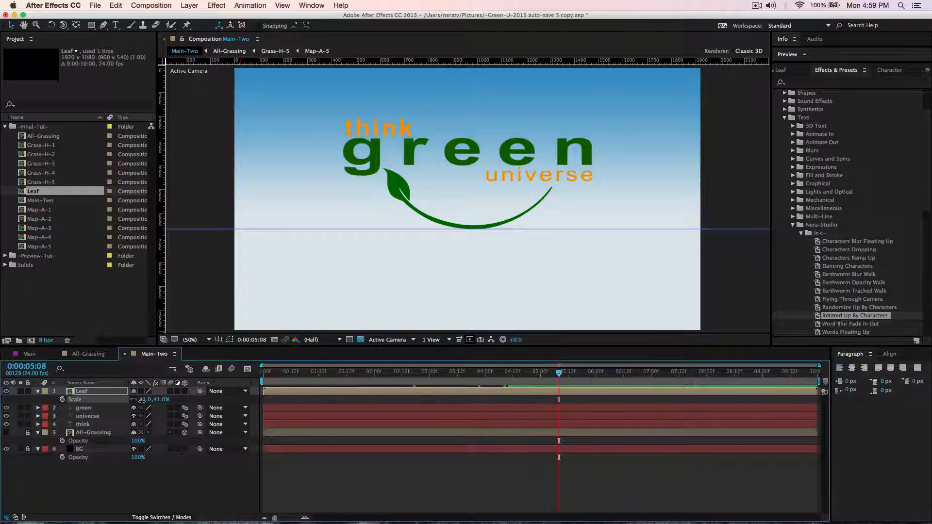
left_click_drag(144, 403, 138, 405)
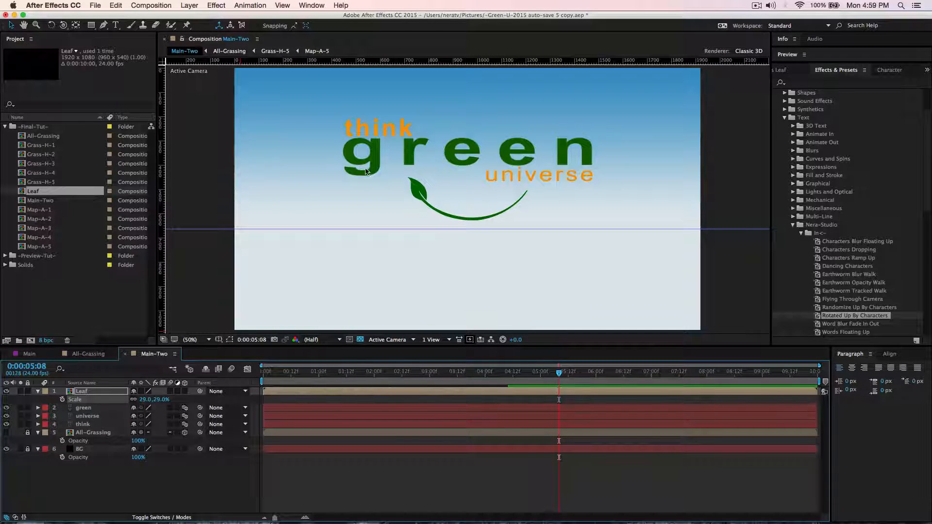
left_click_drag(421, 199, 420, 190)
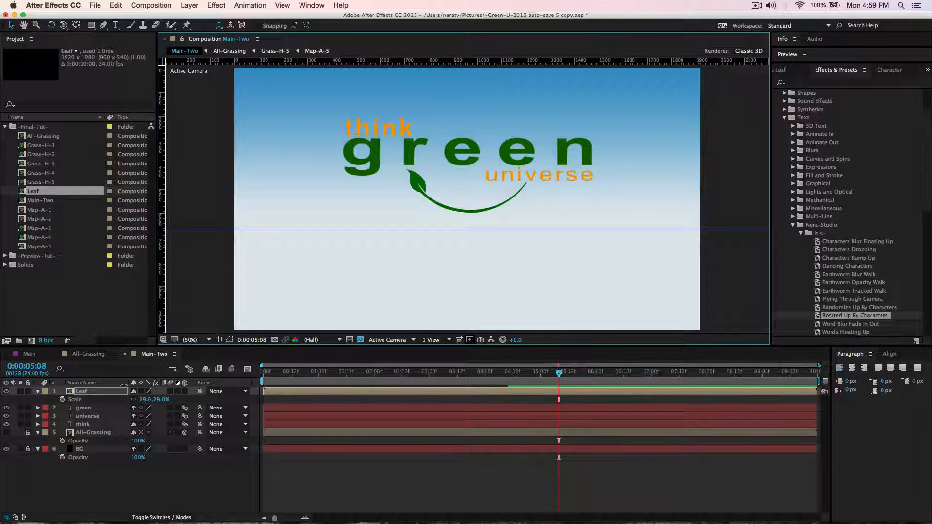
Duplicate the Leaf layer and flip the topmost copy horizontally.
key("super+d")
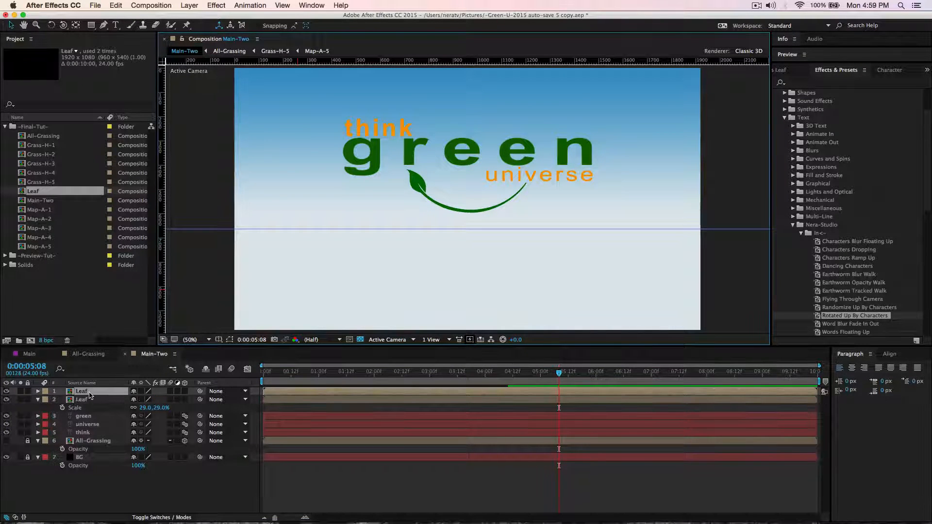
left_click(90, 395)
right_click(415, 184)
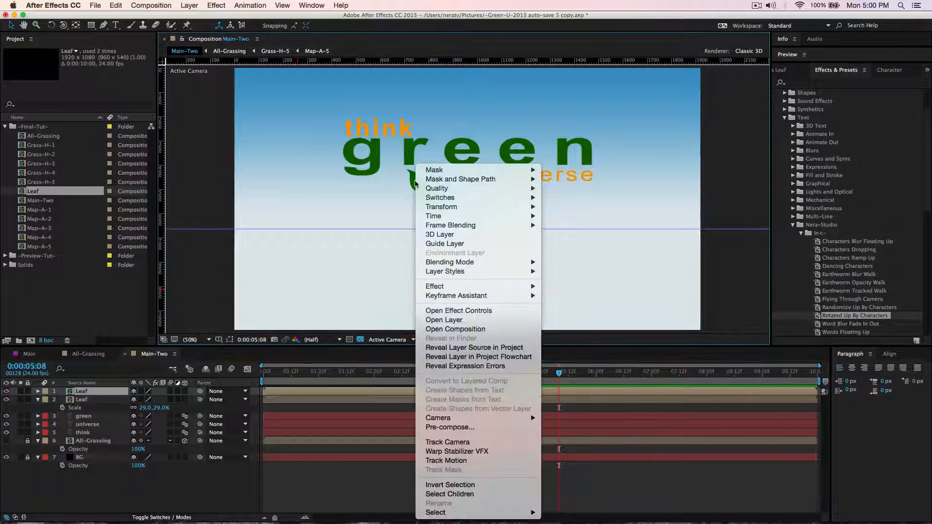
mouse_move(442, 207)
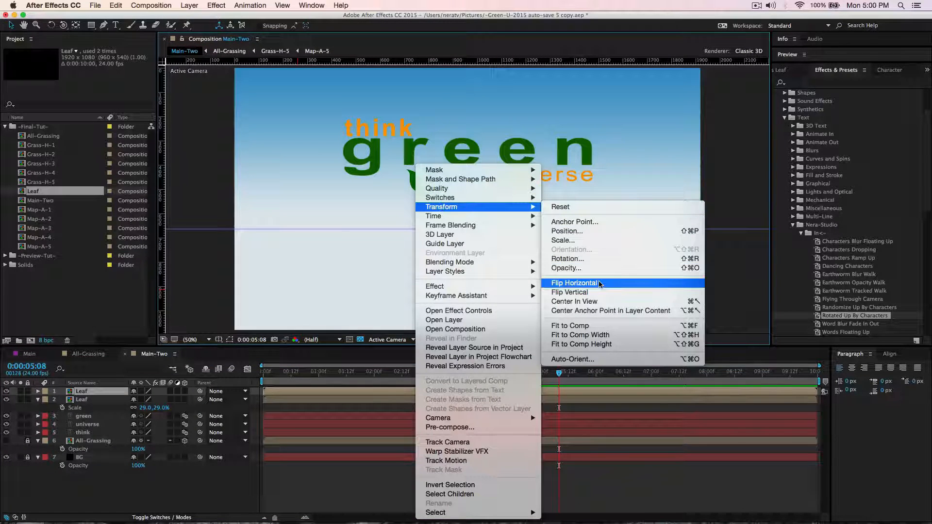
left_click(573, 283)
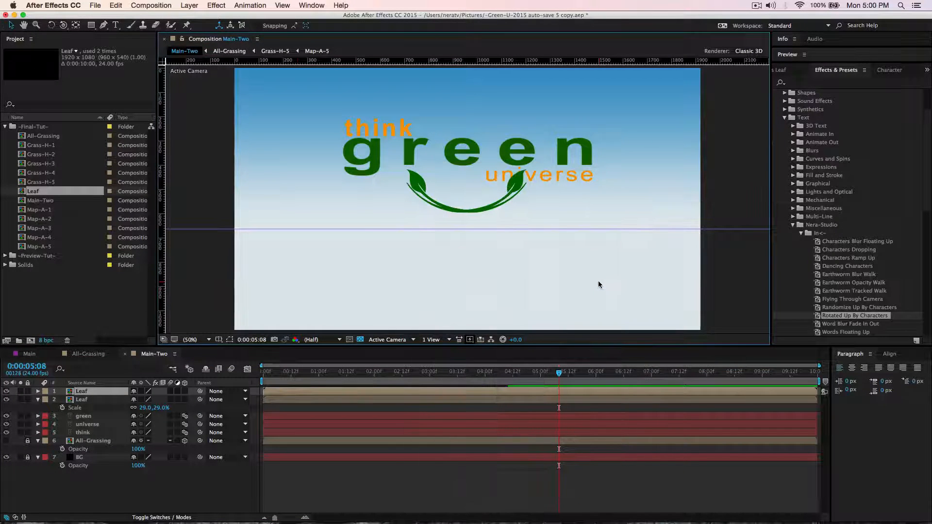
Flip the topmost Leaf copy vertically and move it straight up so its arc sits above the word "green".
right_click(513, 179)
mouse_move(541, 208)
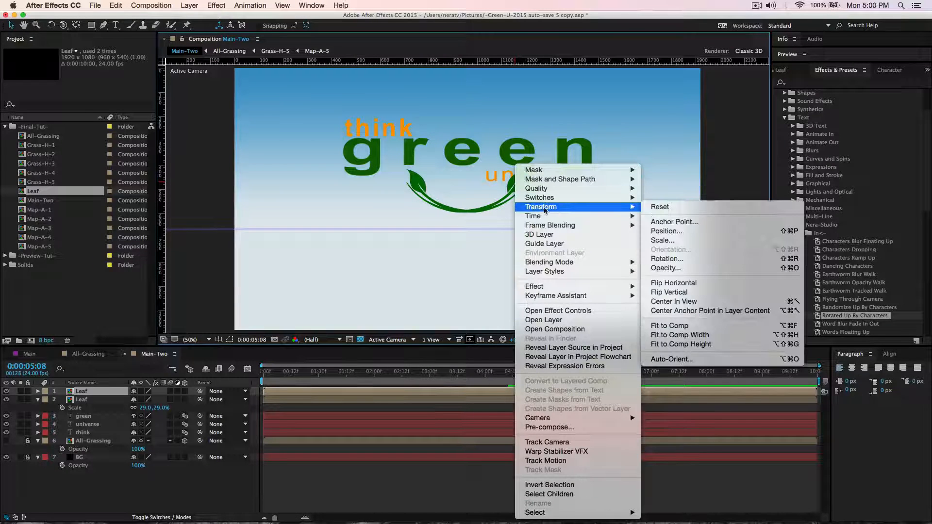
left_click(676, 293)
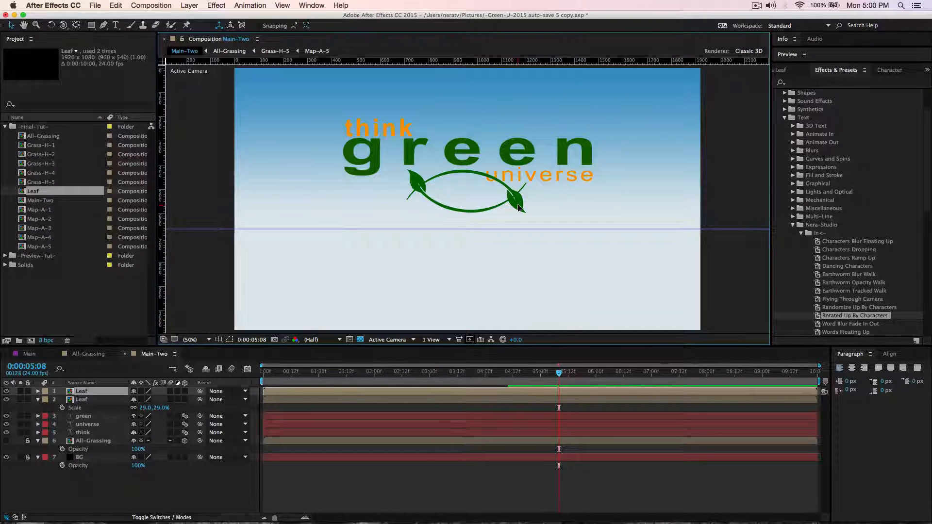
left_click_drag(518, 208, 520, 124)
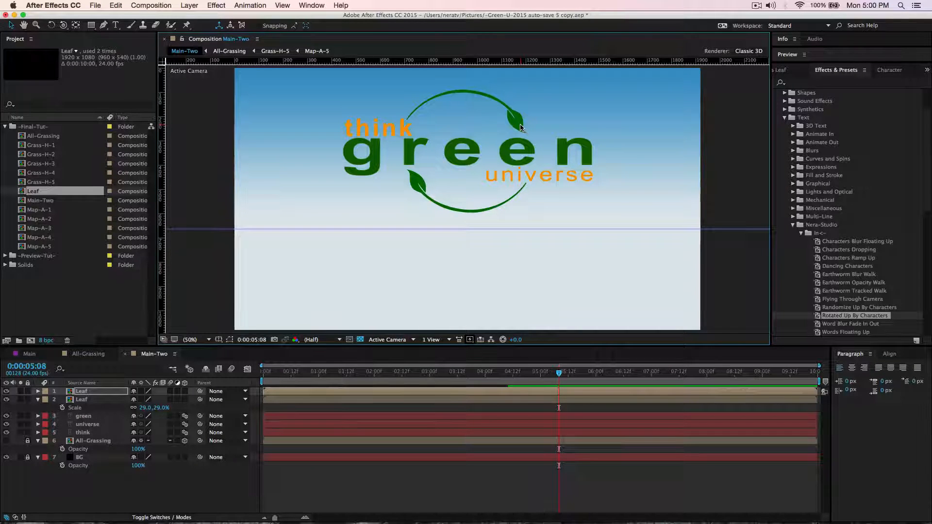
key("F2")
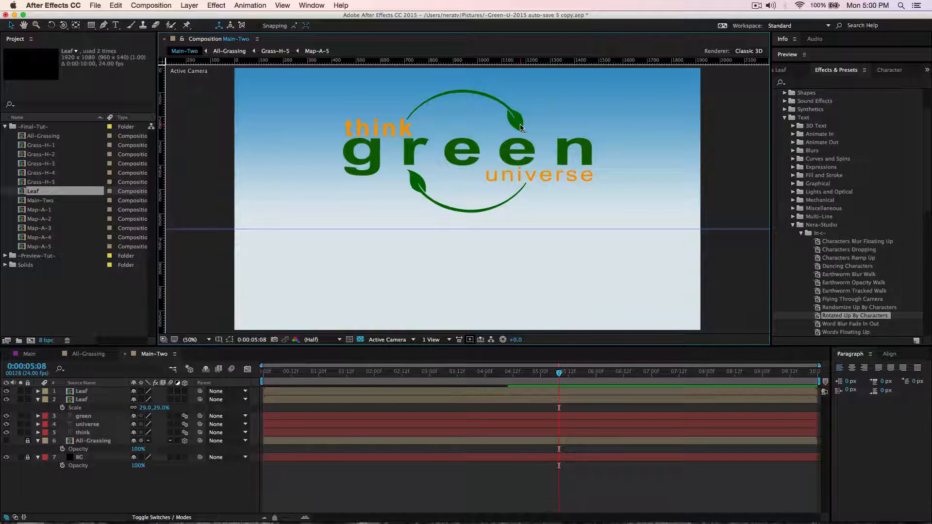
left_click_drag(520, 127, 520, 121)
key("Return")
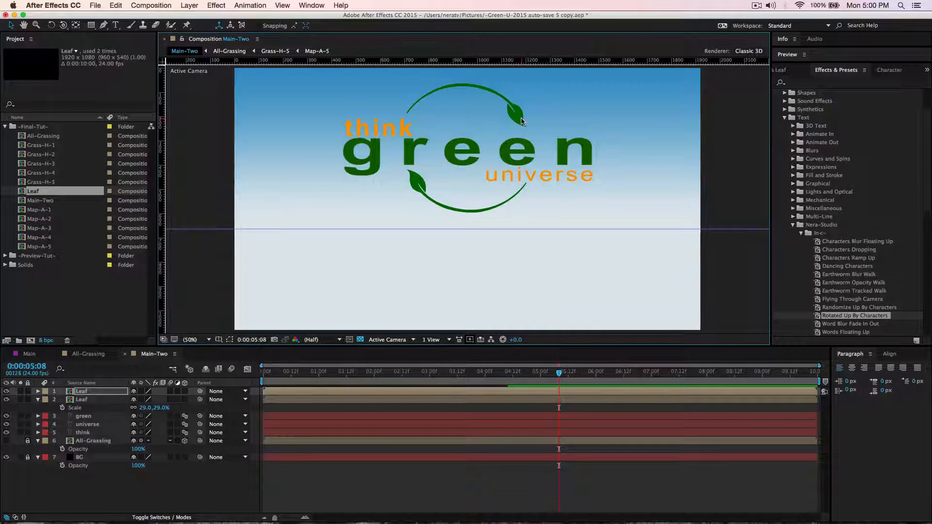
left_click_drag(522, 121, 523, 125)
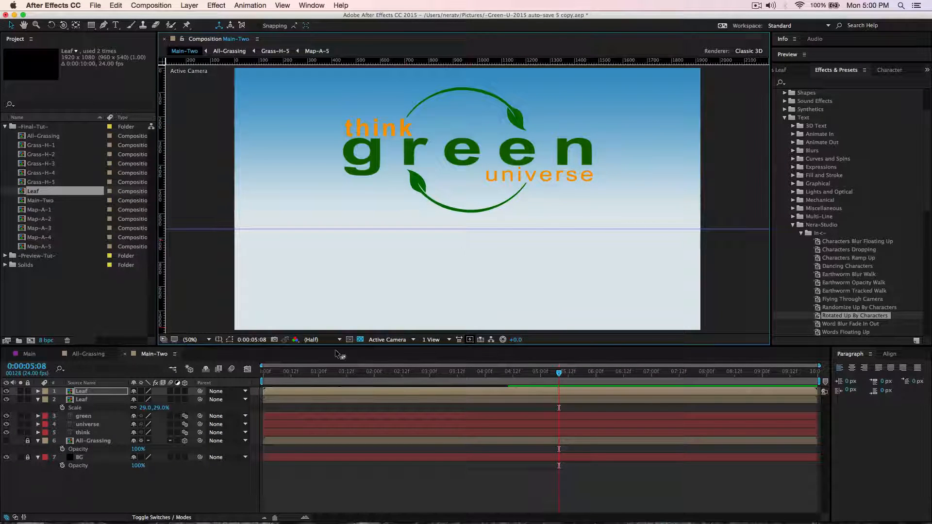
Shift both Leaf layers in time to start at 0:00:04:04 and preview their reveal.
left_click_drag(557, 374, 494, 385)
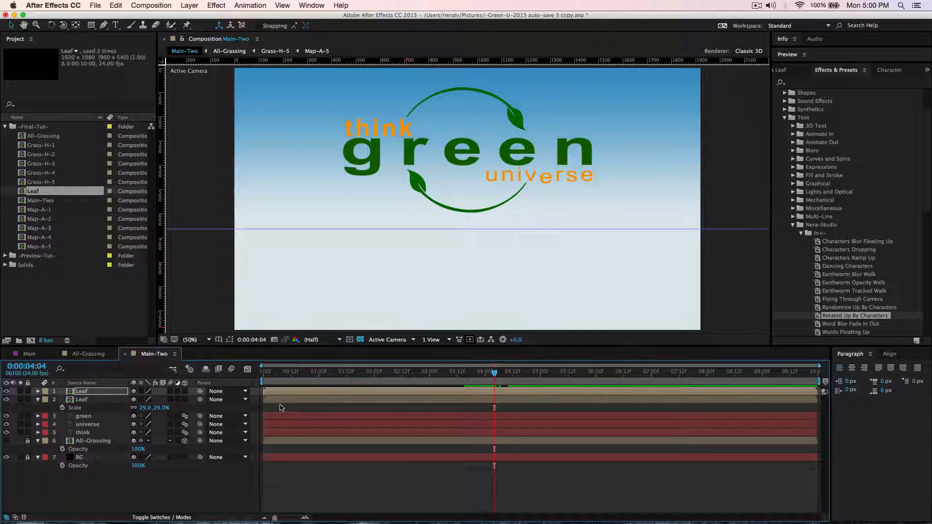
left_click(95, 398, "shift")
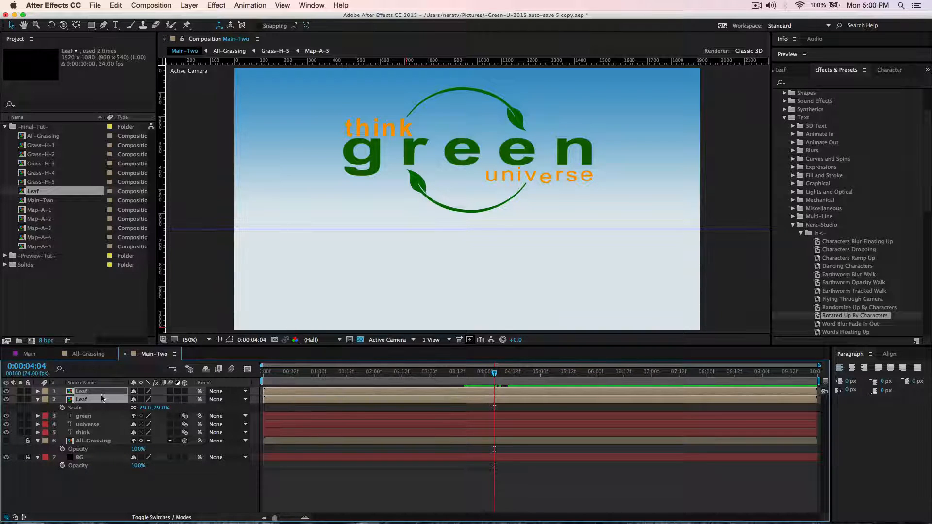
left_click_drag(369, 393, 594, 395)
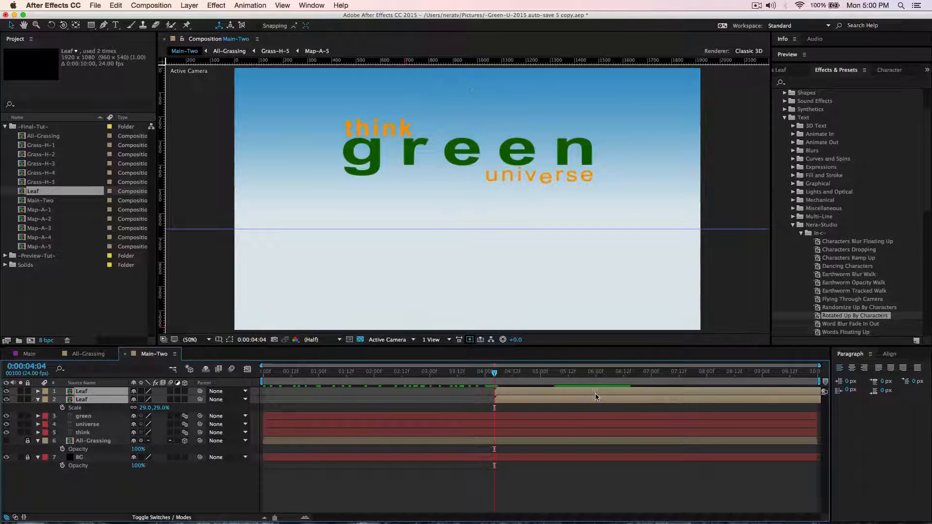
left_click_drag(461, 375, 526, 384)
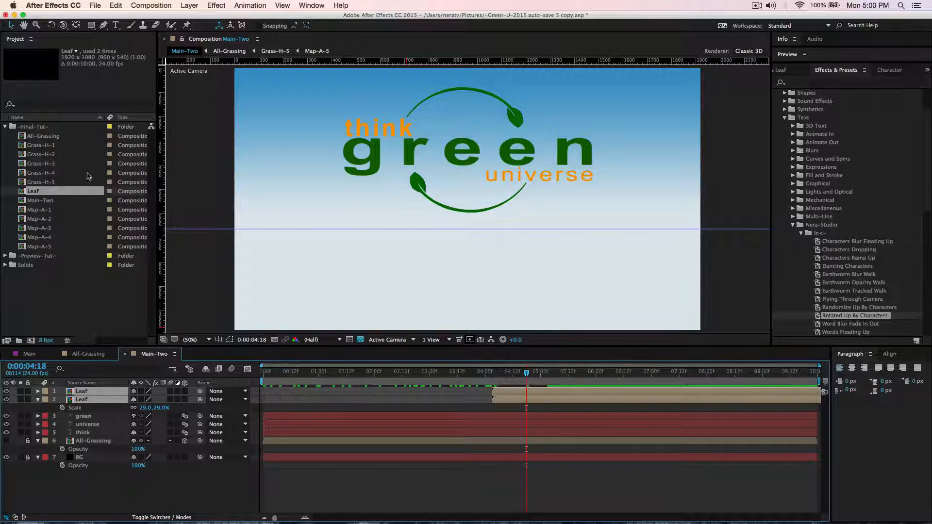
Add the ~Butterfly~ composition from the ~Preview-Tut~ folder to Main-Two as the topmost layer.
left_click(5, 127)
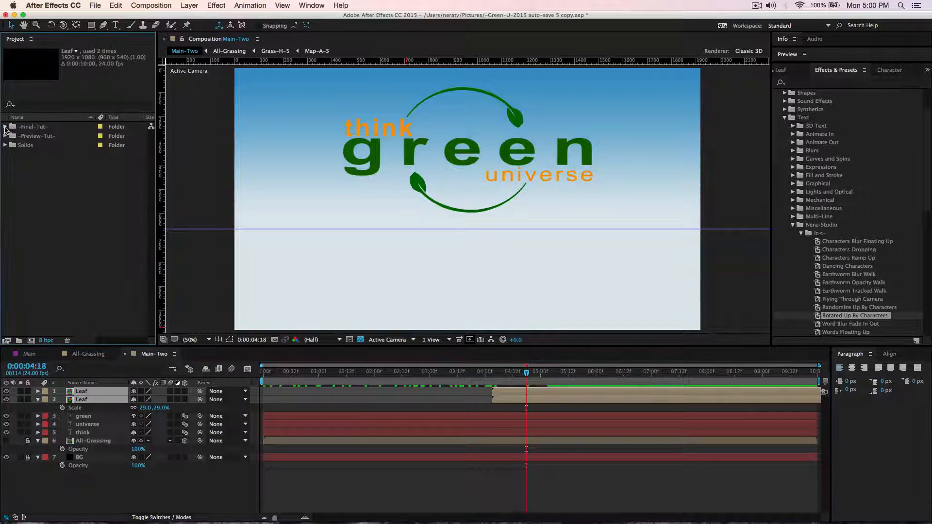
left_click(4, 136)
left_click(32, 145)
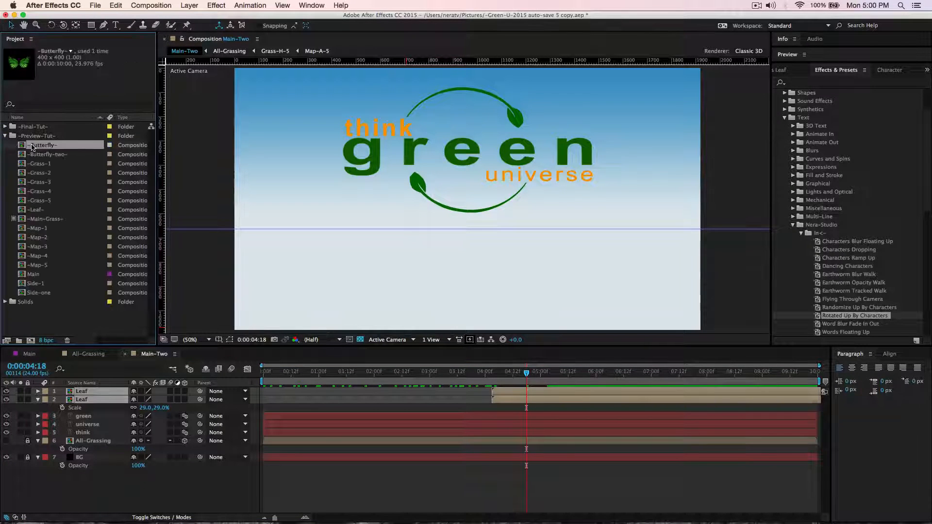
left_click_drag(44, 184, 90, 394)
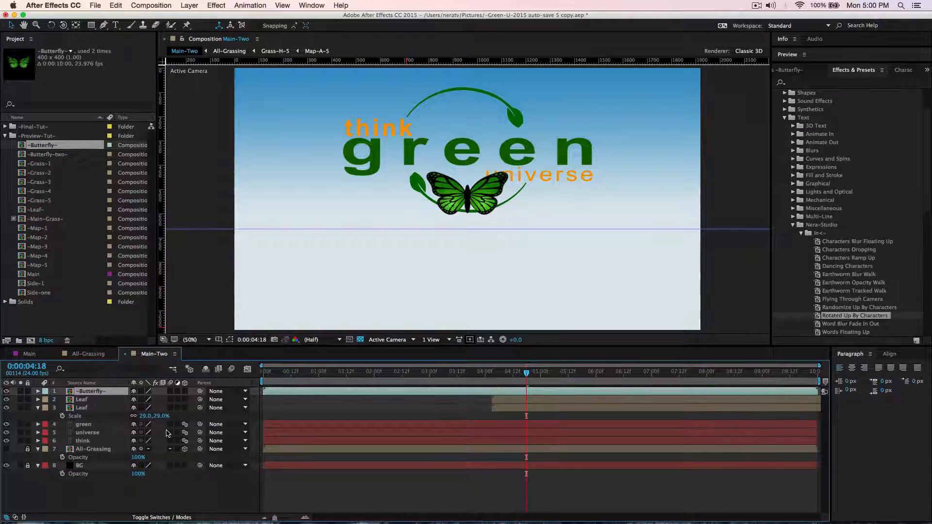
Make the butterfly and both Leaf layers 3D, and enable Collapse Transformations for the butterfly.
left_click_drag(183, 395, 185, 408)
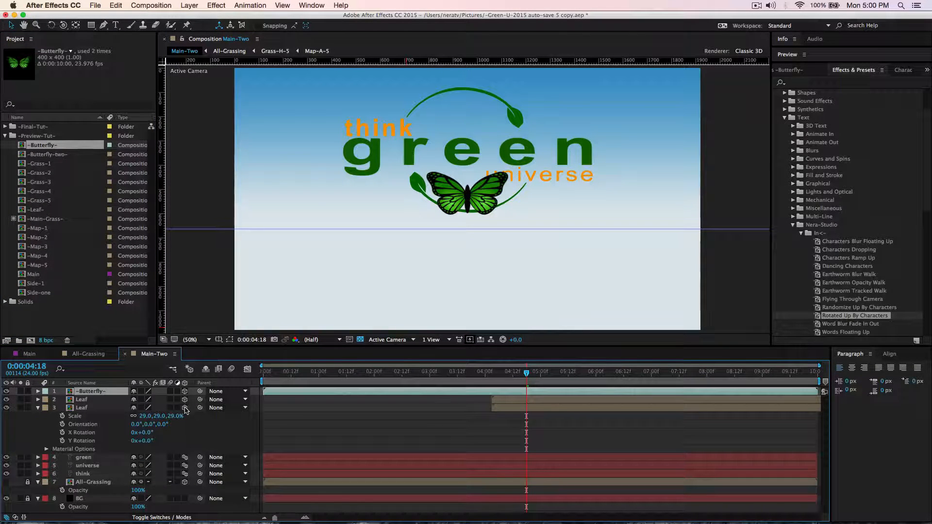
left_click(39, 408)
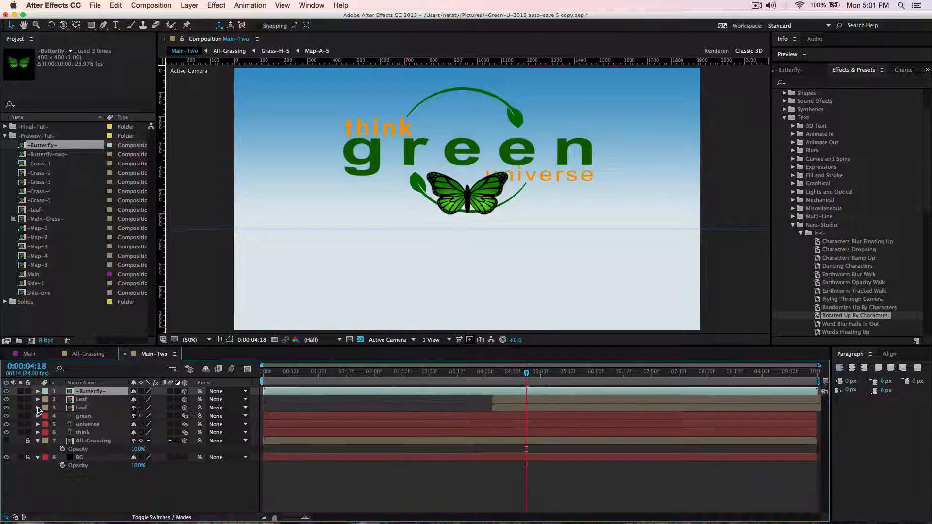
left_click(141, 391)
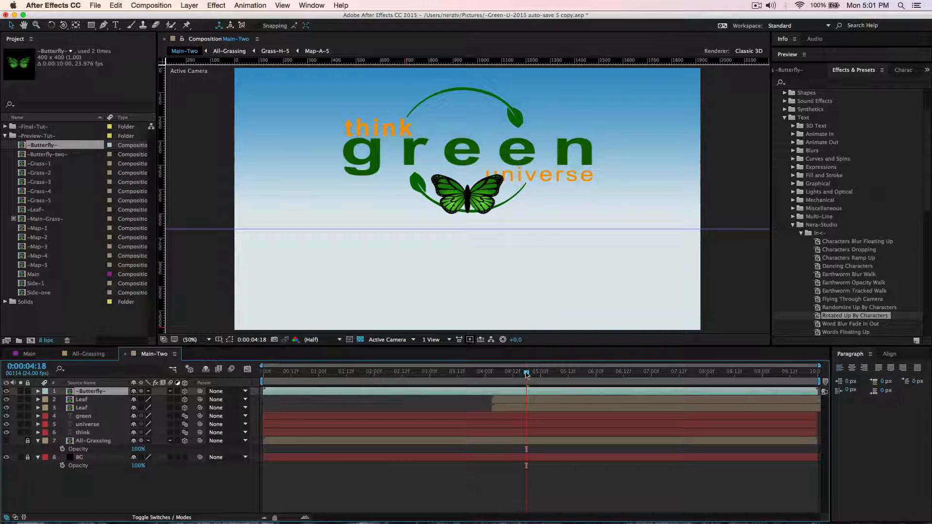
At 0:00:03:01, move the butterfly outside the frame's lower-left corner, about -74, 1042, and set its first Position keyframe.
left_click_drag(527, 374, 431, 381)
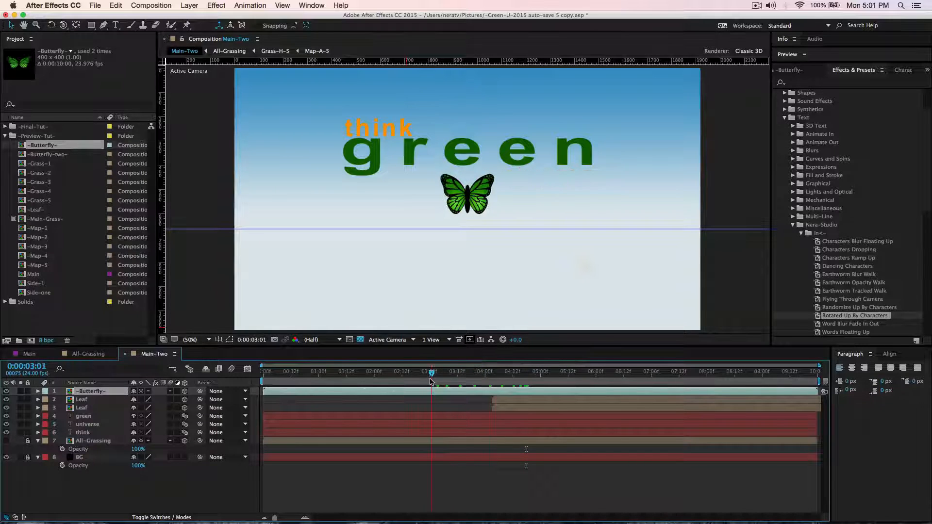
left_click_drag(449, 217, 215, 321)
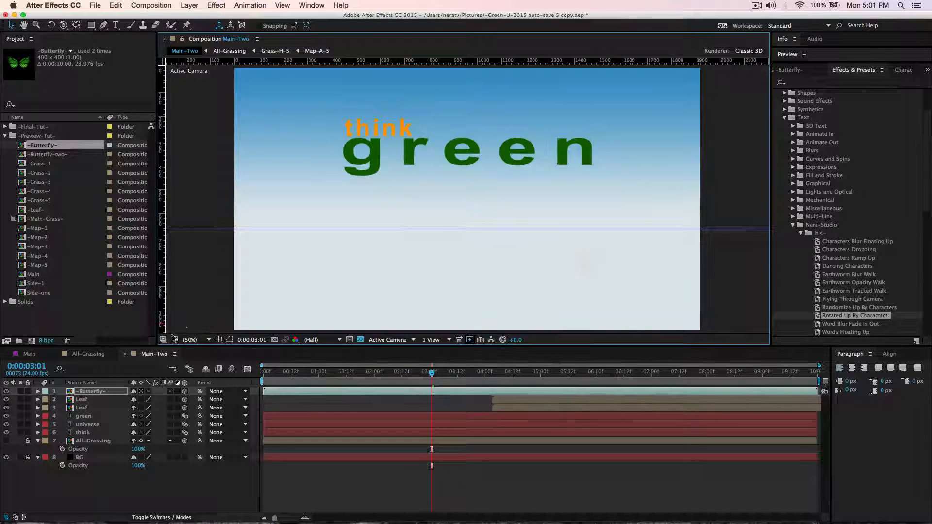
key("p")
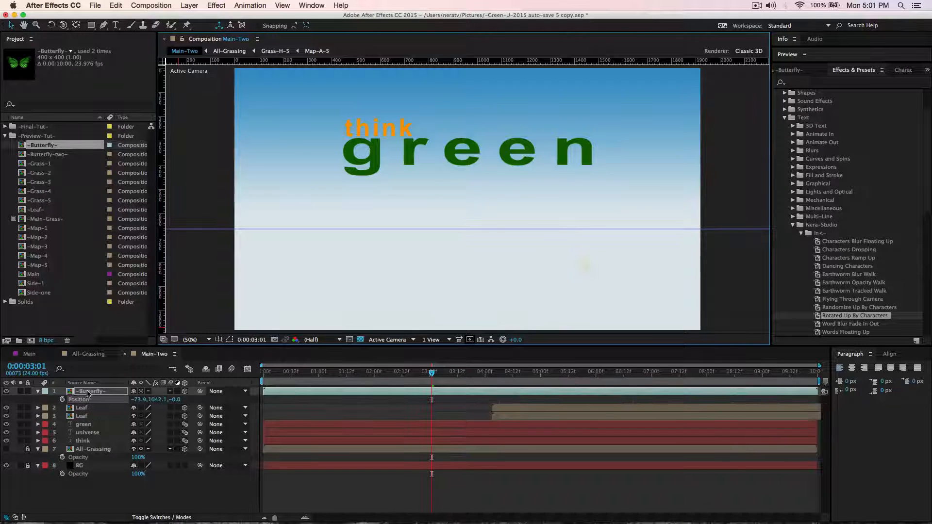
left_click(63, 400)
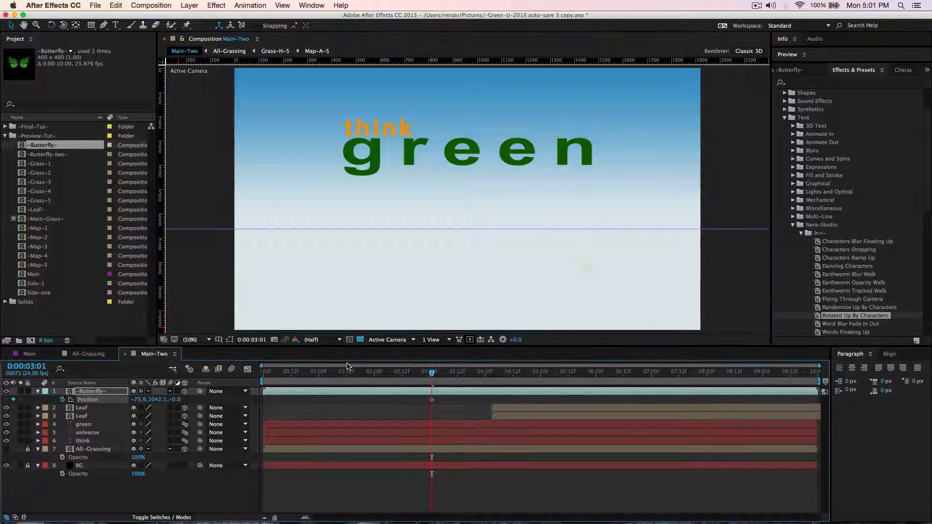
Keyframe the butterfly's position at about 1574, 705 at 0:00:05:11 and about 1458, 306 over the "n" of "green" at 0:00:07:04.
left_click_drag(433, 375, 568, 384)
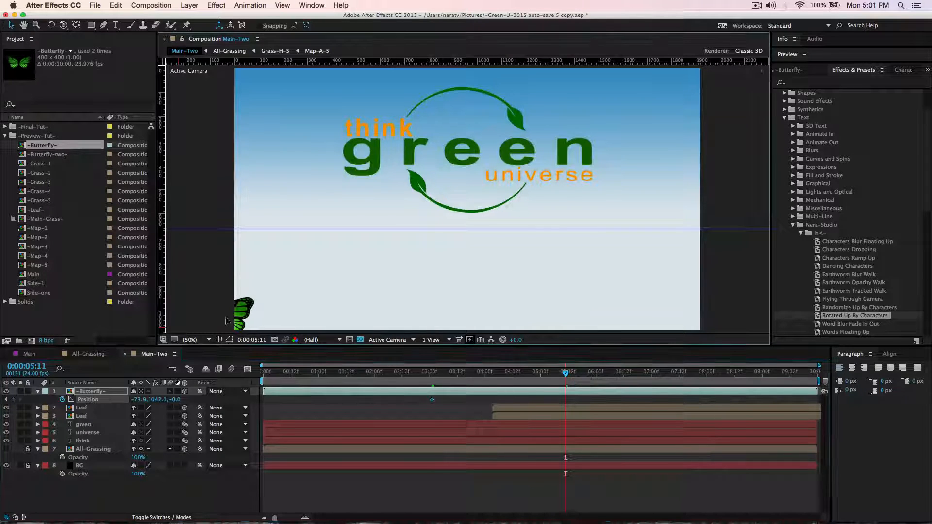
left_click_drag(228, 320, 637, 240)
left_click_drag(566, 377, 660, 383)
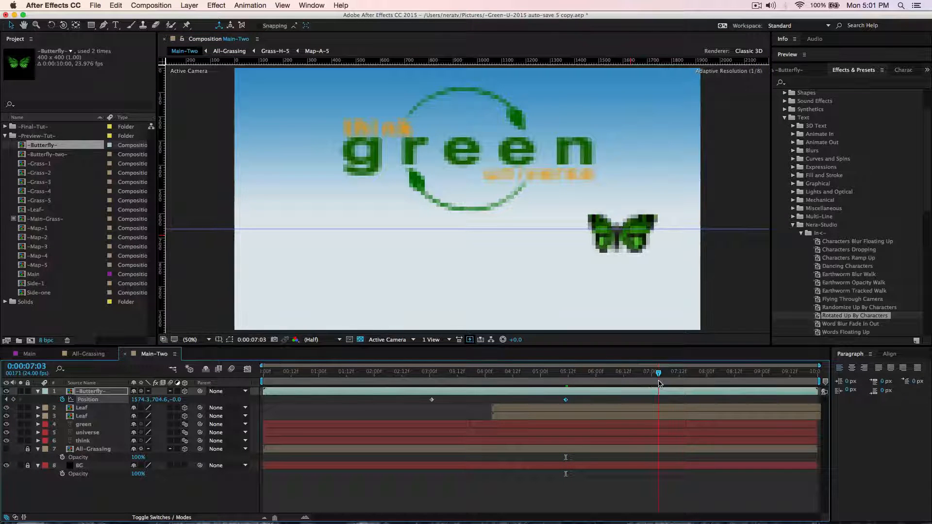
left_click_drag(633, 245, 625, 154)
left_click_drag(610, 146, 604, 144)
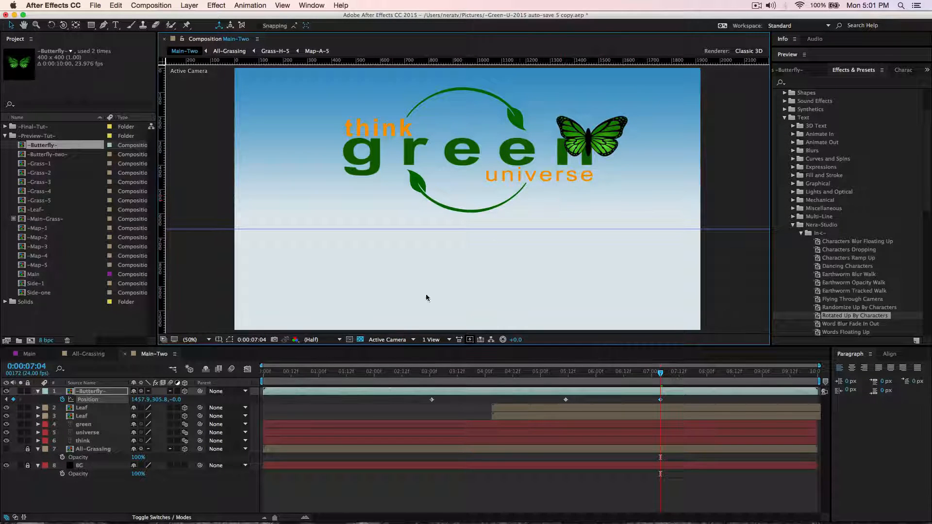
Reveal the butterfly layer's rotation properties and set its auto-orientation to Orient Along Path.
left_click(97, 394)
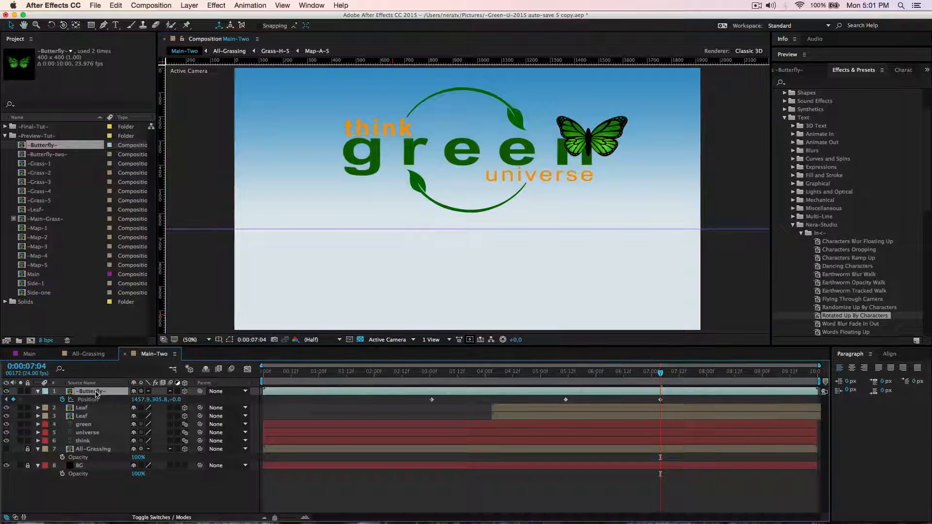
key("r")
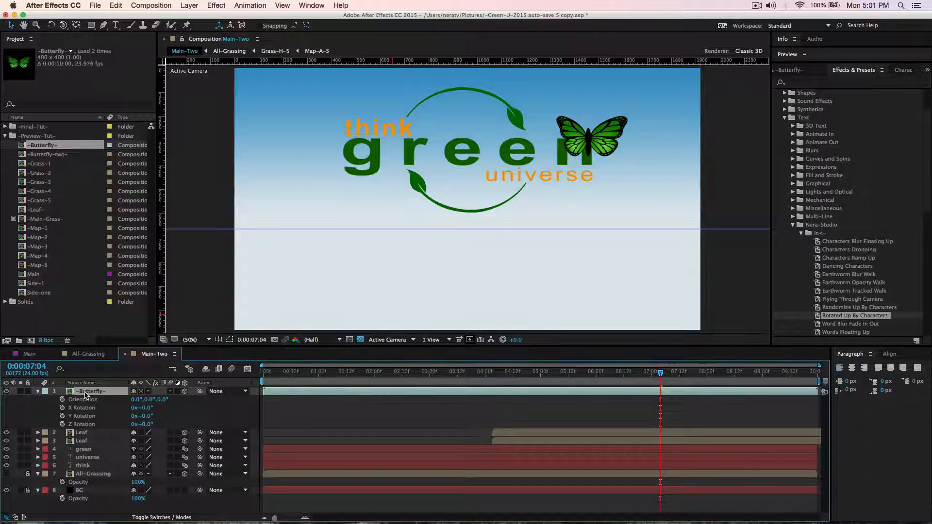
right_click(95, 393)
mouse_move(144, 221)
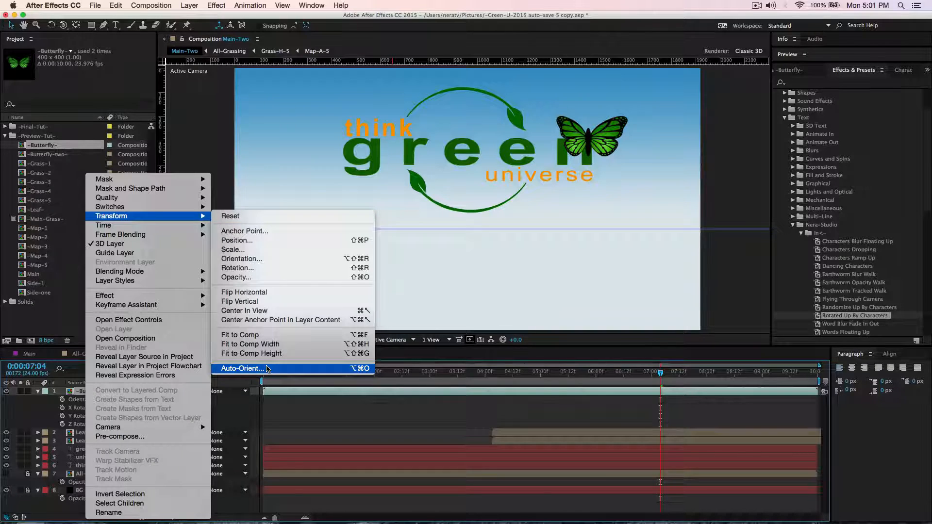
left_click(268, 370)
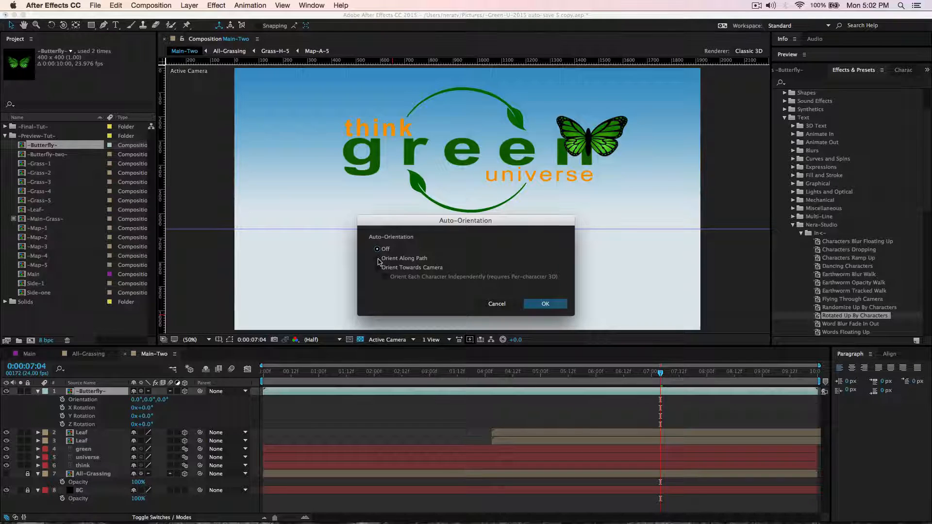
left_click(378, 259)
left_click(547, 305)
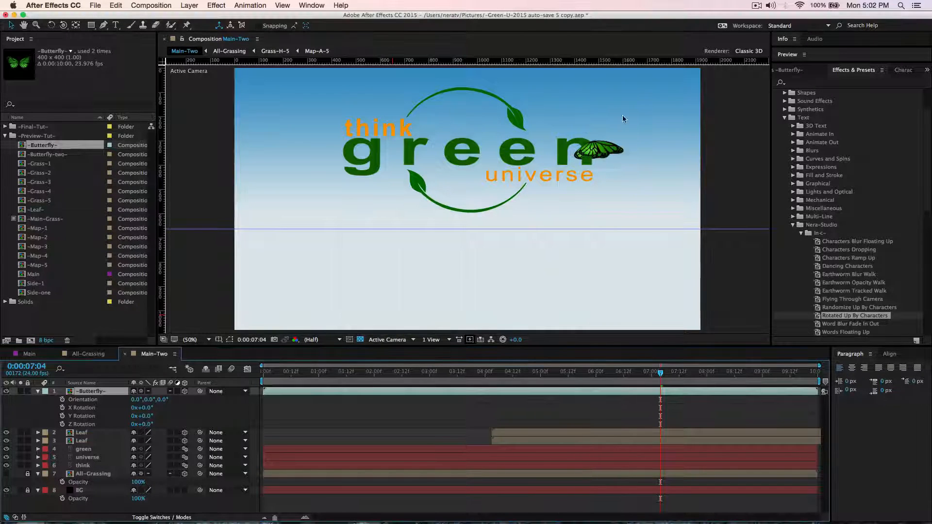
Set the butterfly's X orientation to 275° and preview its flight up to 0:00:07:06.
left_click(135, 400)
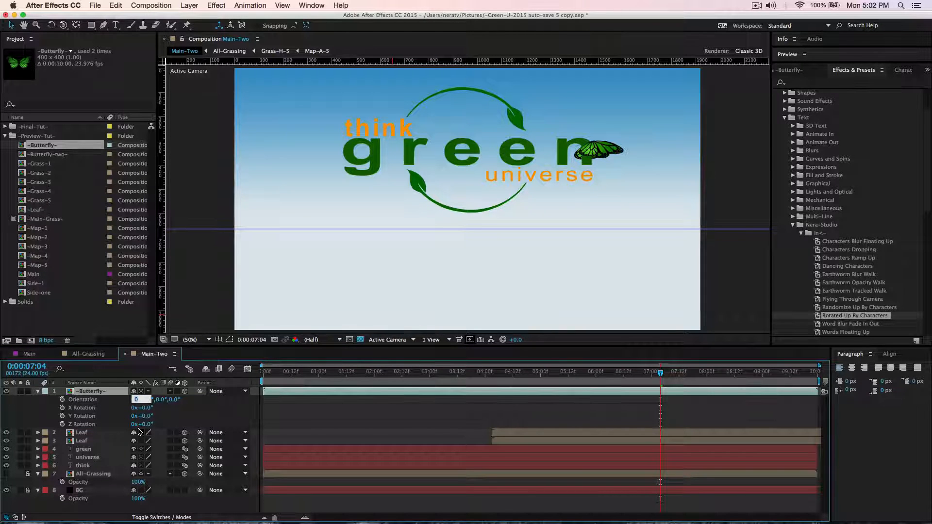
type("2")
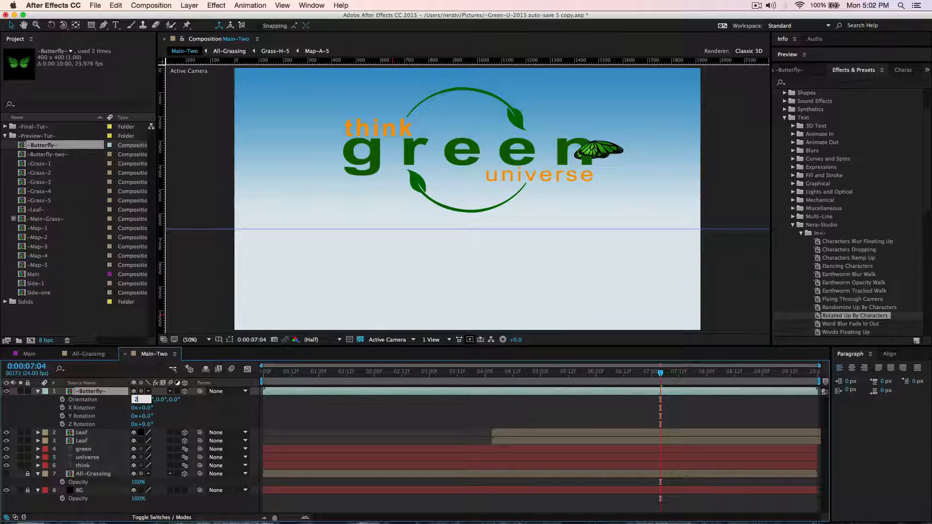
type("75")
key("Return")
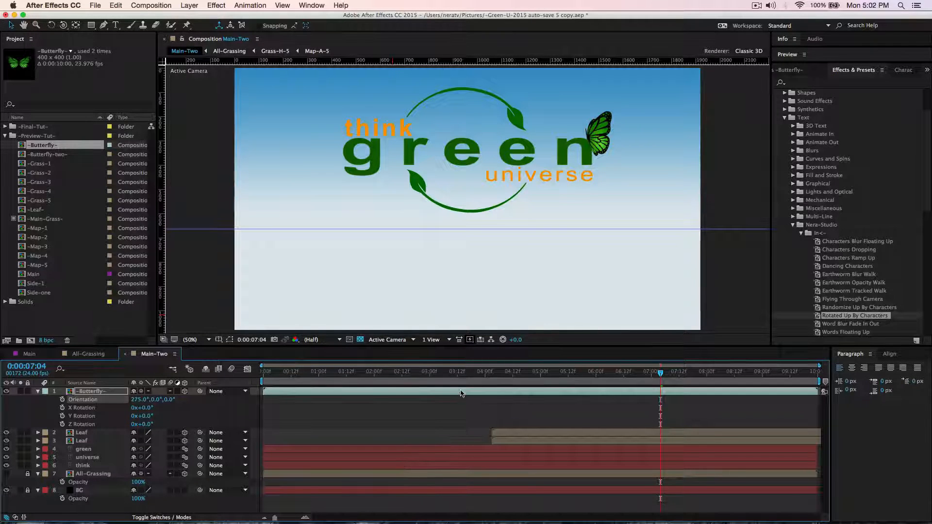
left_click_drag(473, 375, 665, 388)
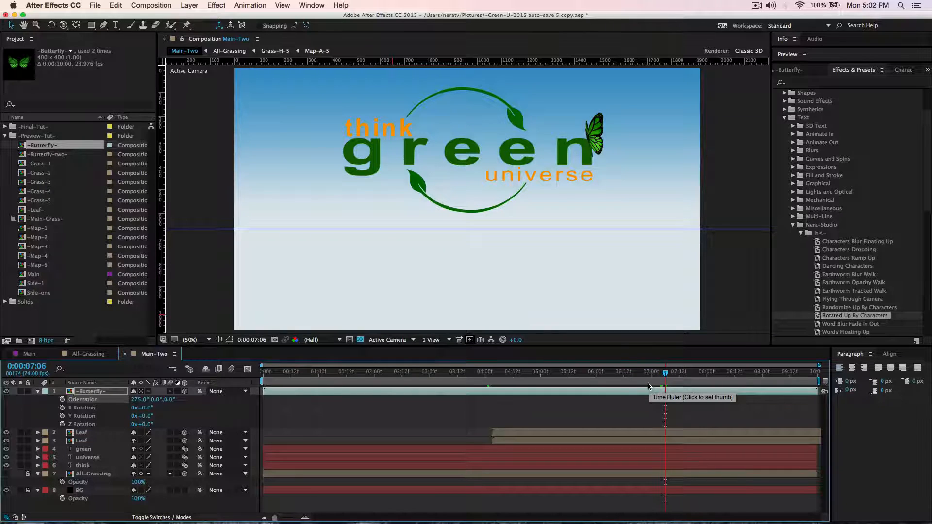
Collapse the butterfly layer's properties and create a black 1920 × 1080 px solid named "lens".
left_click(38, 391)
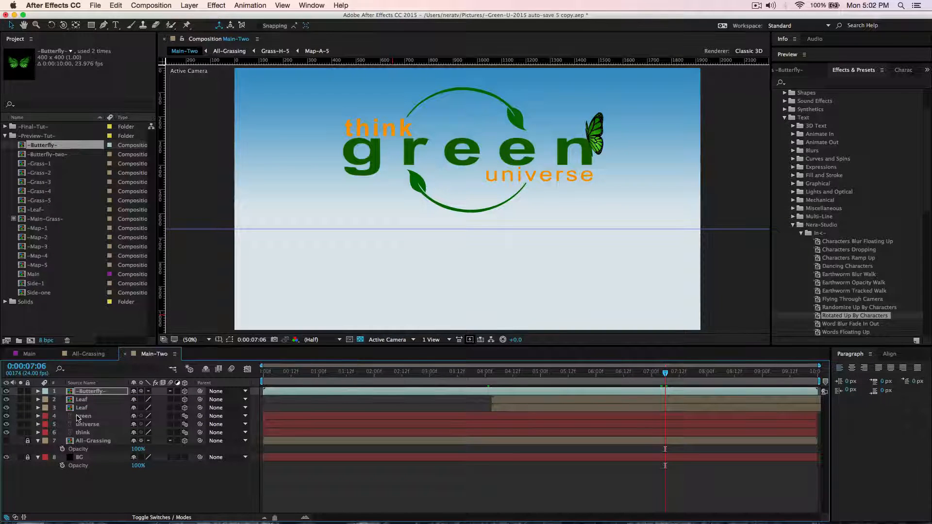
left_click(164, 494)
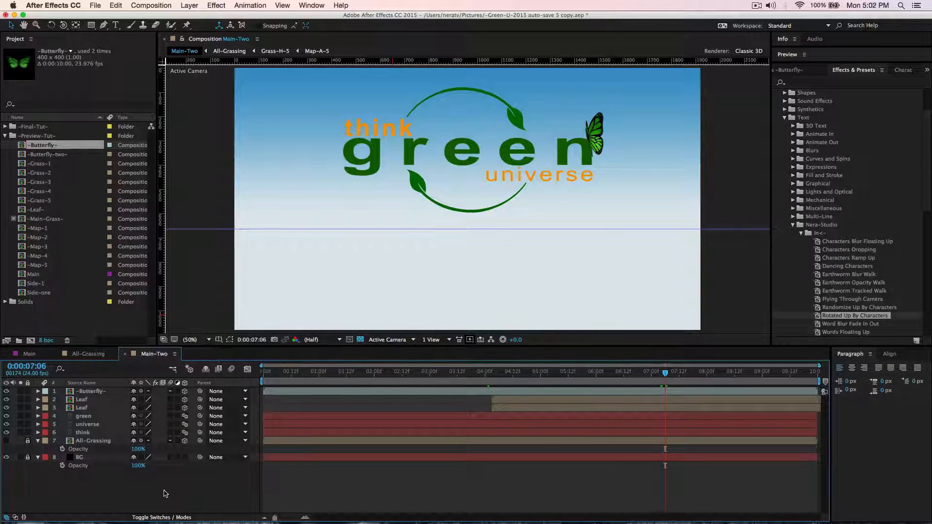
key("super+y")
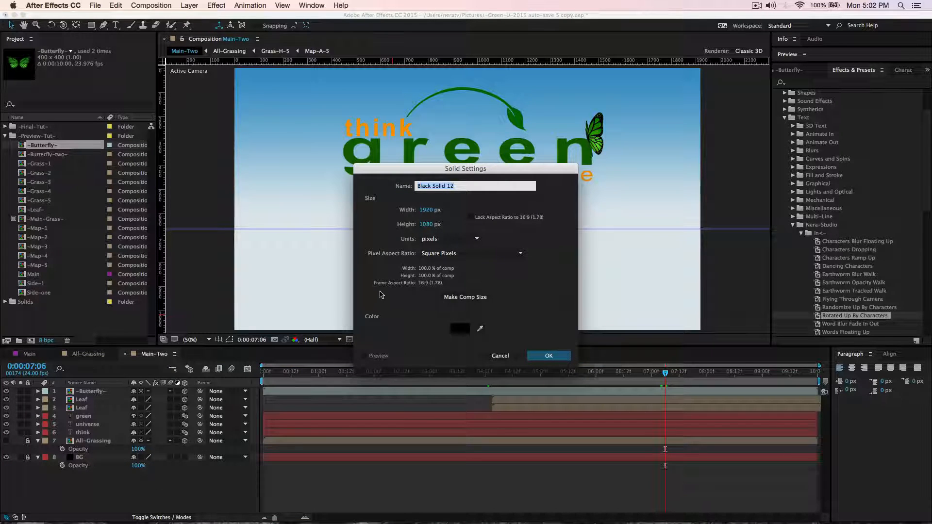
type("lens")
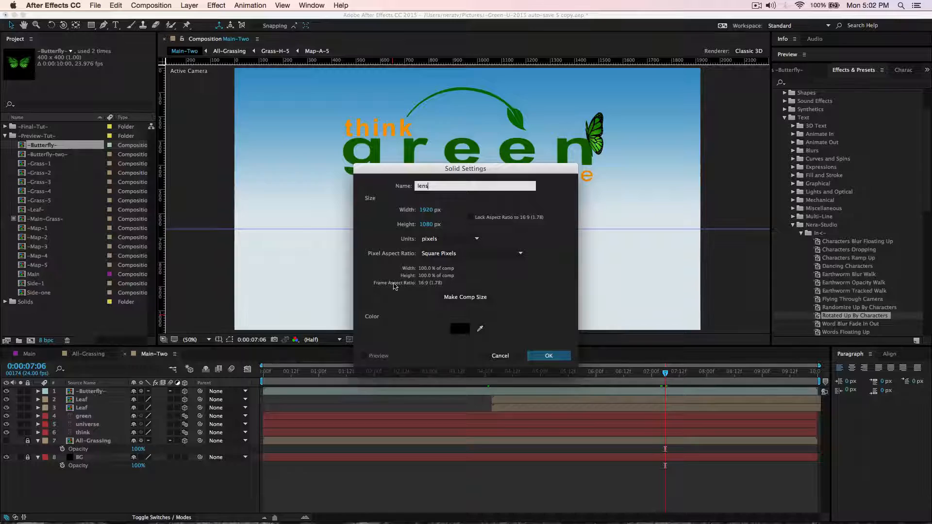
left_click(552, 357)
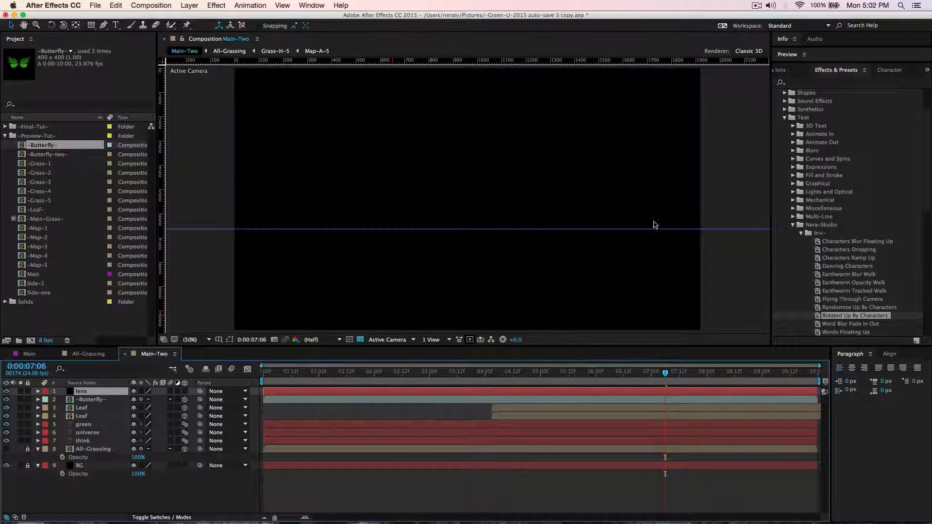
Search the effects for "lens" and apply Lens Flare to the lens solid.
left_click(853, 83)
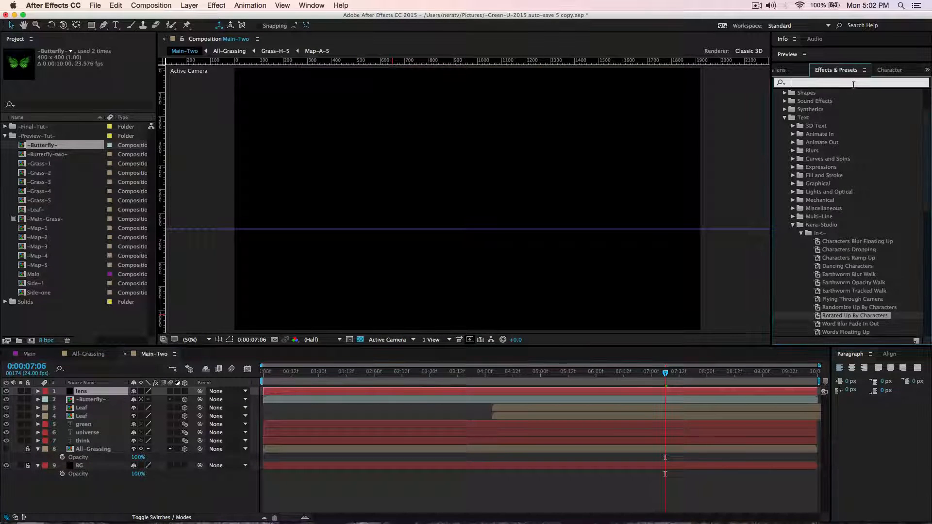
type("lens")
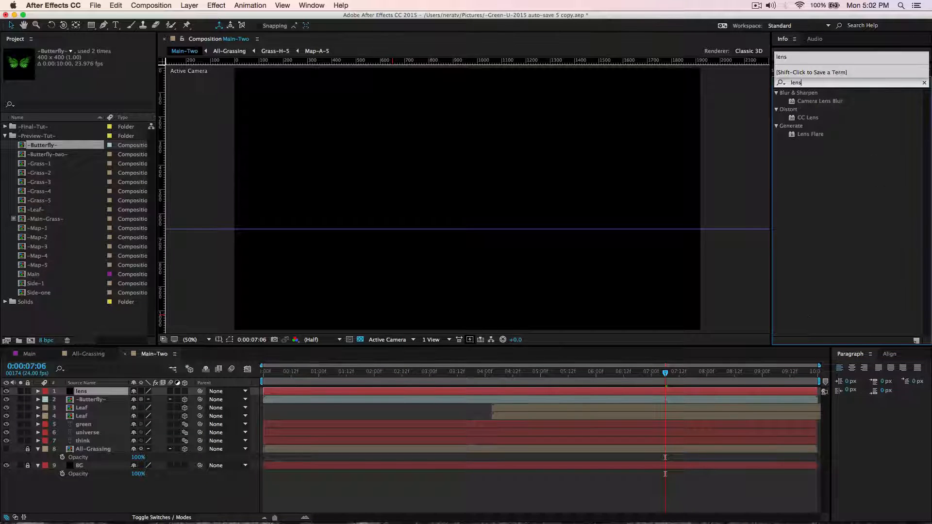
left_click(810, 136)
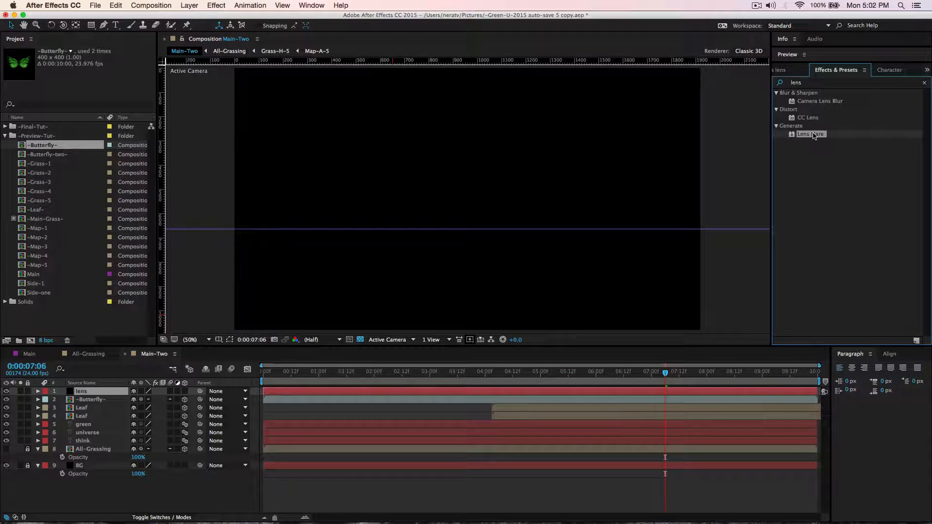
left_click_drag(813, 137, 623, 170)
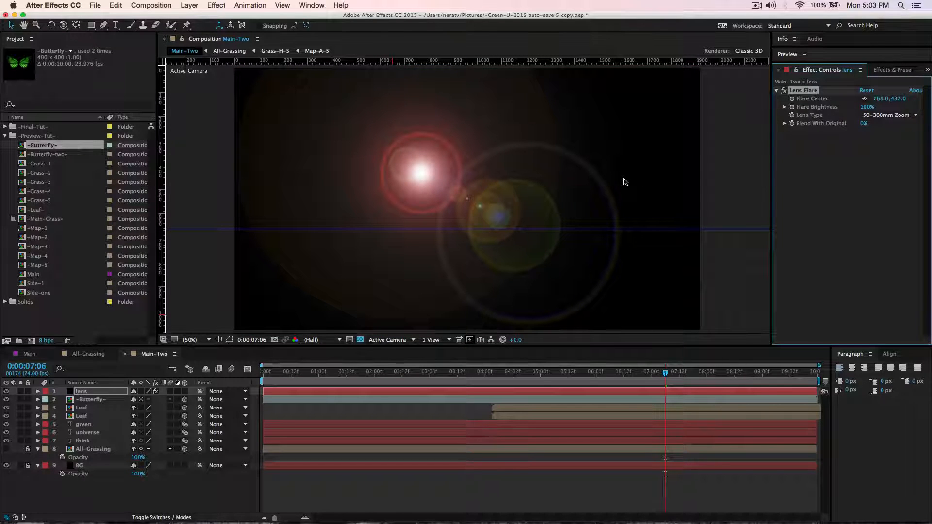
Show the layers' blending modes and set the lens layer's mode to Screen.
left_click(157, 517)
left_click(159, 392)
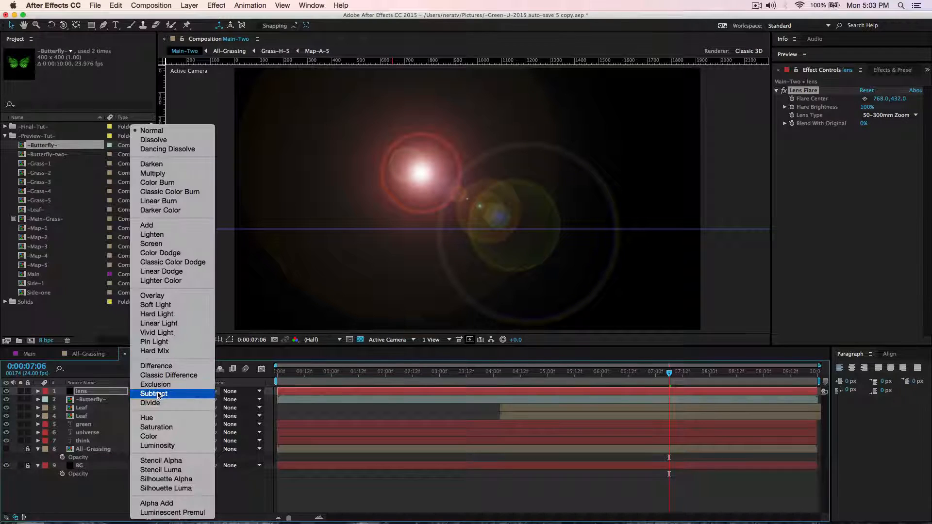
left_click(166, 244)
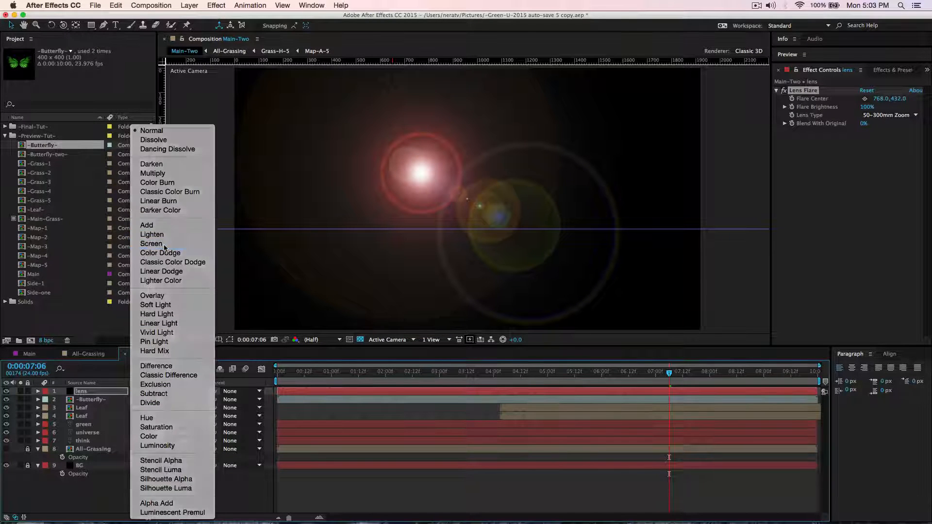
Place the Lens Flare's center at the frame's upper-left corner, about -10, 2.
left_click(797, 94)
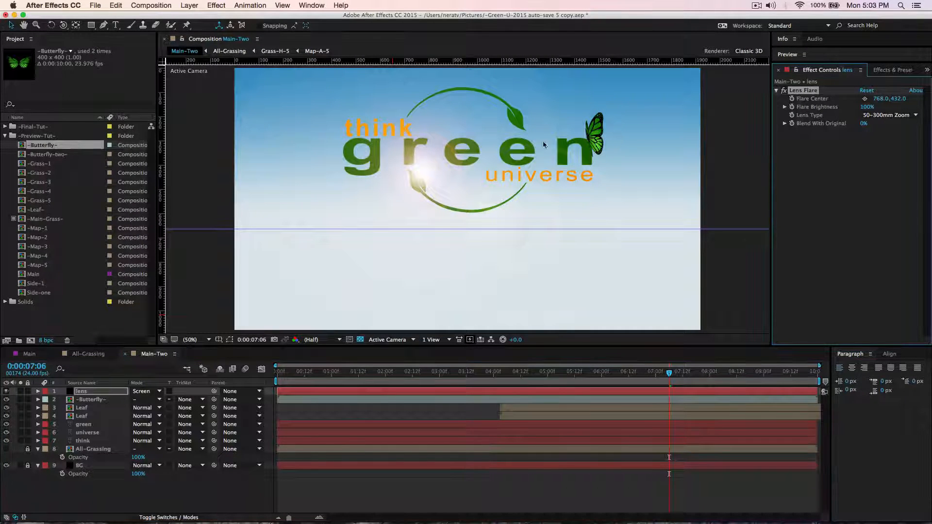
left_click(865, 100)
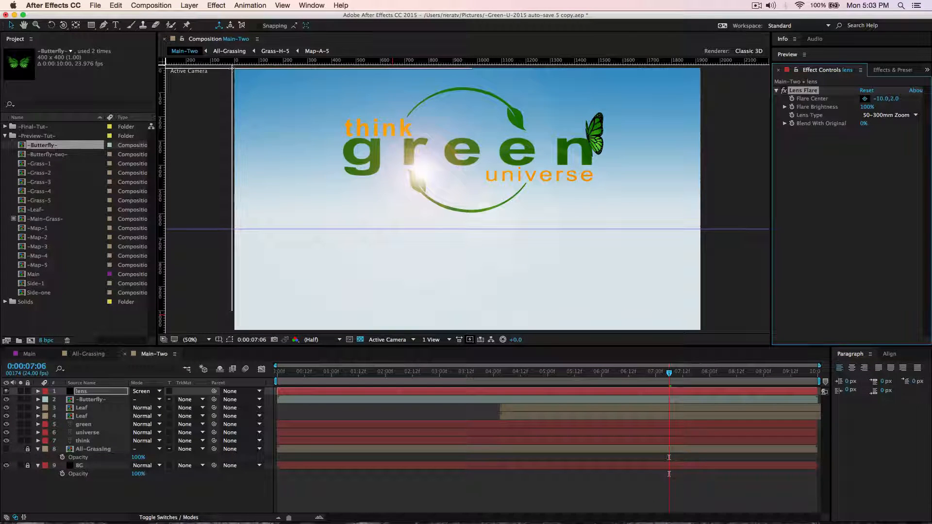
left_click(233, 69)
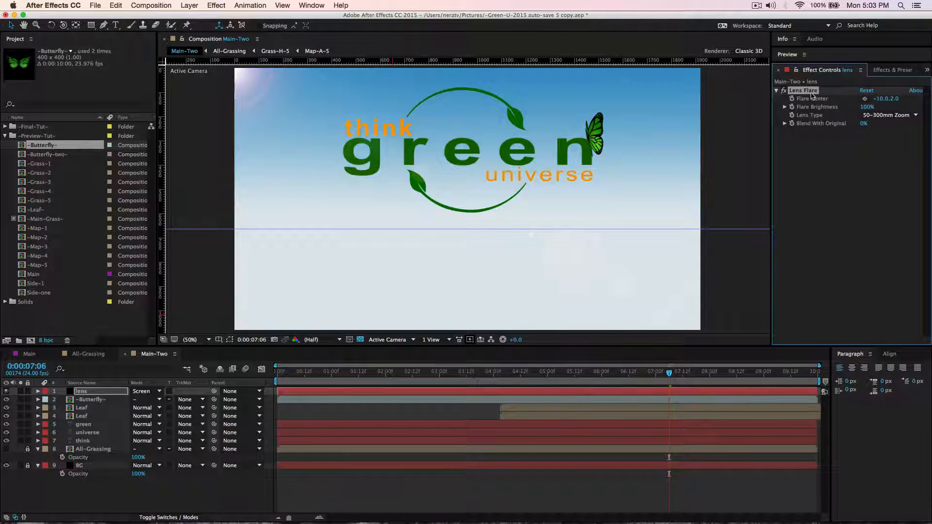
Duplicate the Lens Flare effect and place the copy's flare center over the "n" of "green", about 1468, 278.
key("super+d")
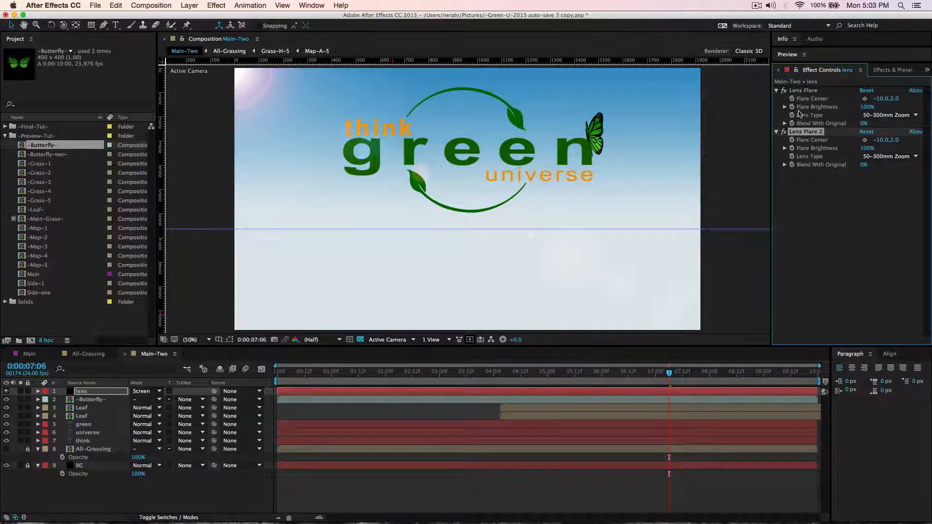
left_click(865, 141)
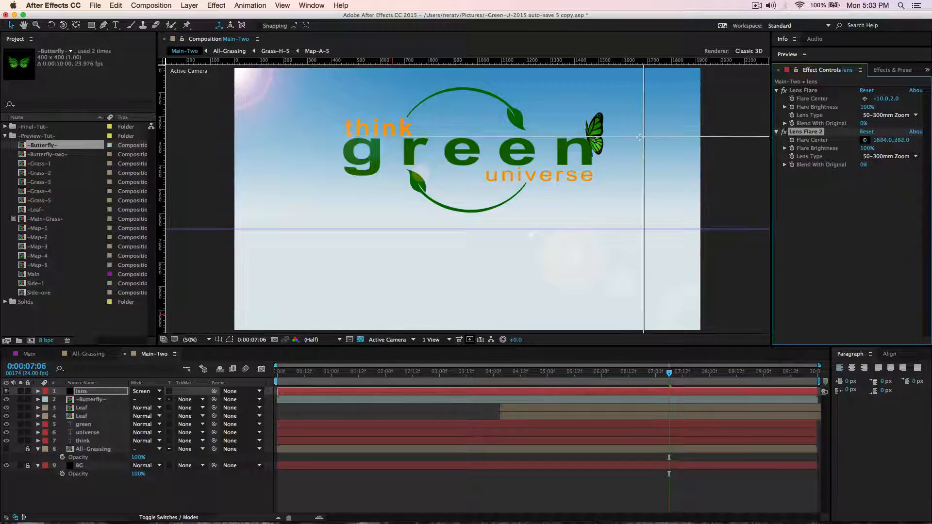
left_click(591, 137)
left_click(590, 135)
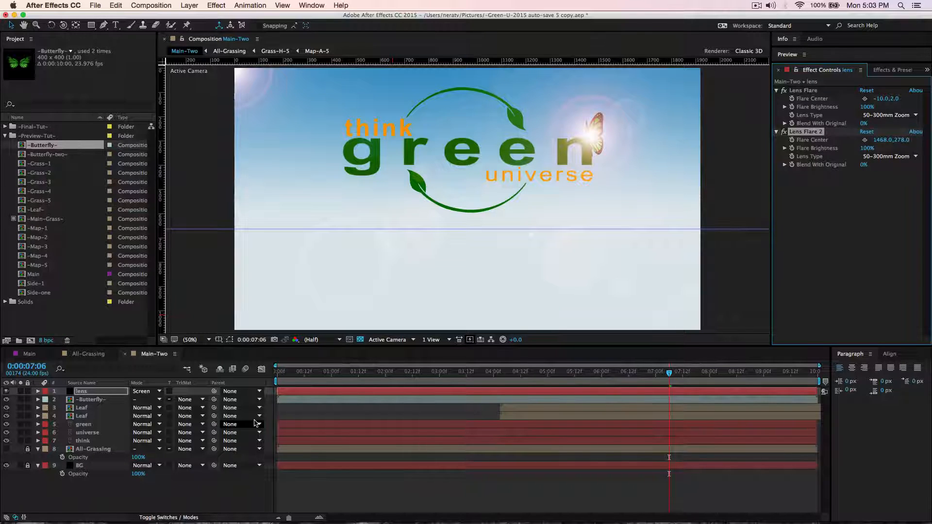
Preview the animation and trim the start of the butterfly layer to 0:00:03:02.
key("space")
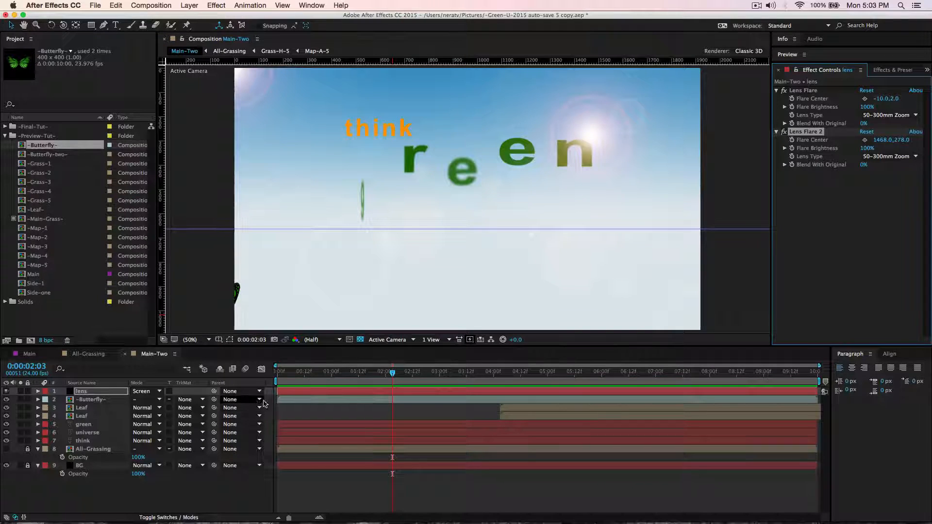
left_click_drag(393, 373, 443, 391)
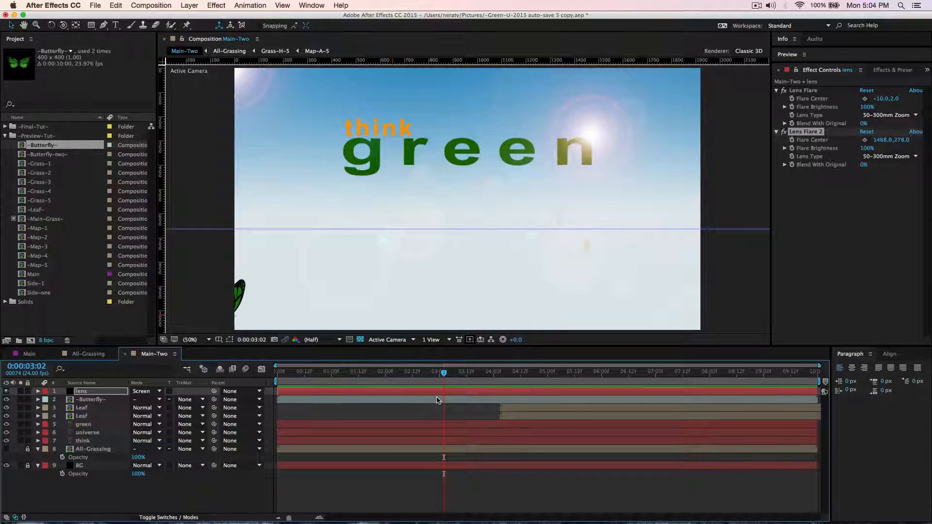
left_click(438, 400)
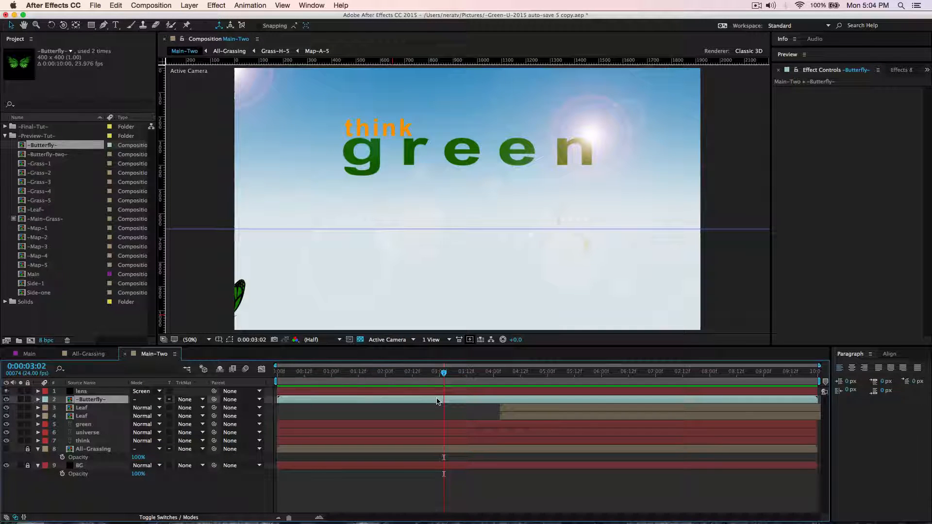
key("alt+bracketleft")
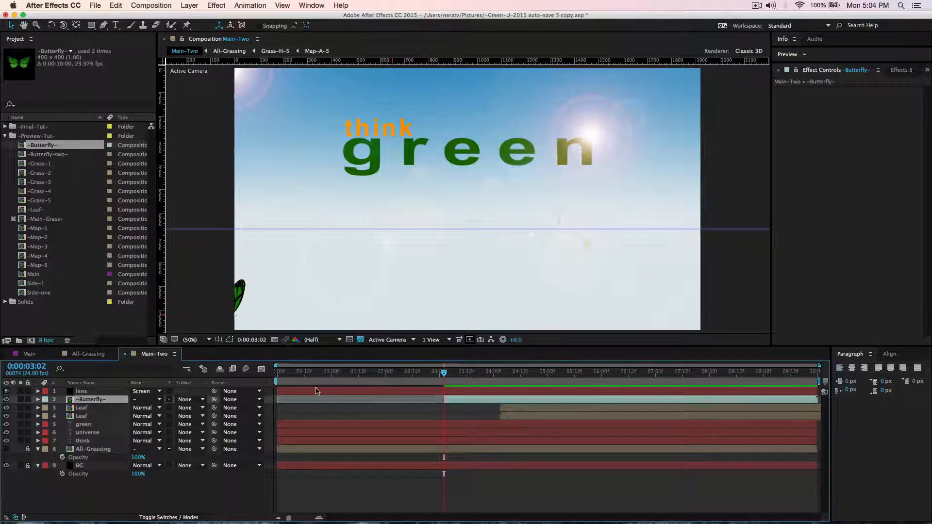
Reveal the butterfly layer's Position keyframes and check the first one at 0:00:03:01 against the layer's trimmed start.
mouse_move(326, 375)
left_mouse_down()
mouse_move(289, 375)
mouse_move(322, 375)
left_mouse_up()
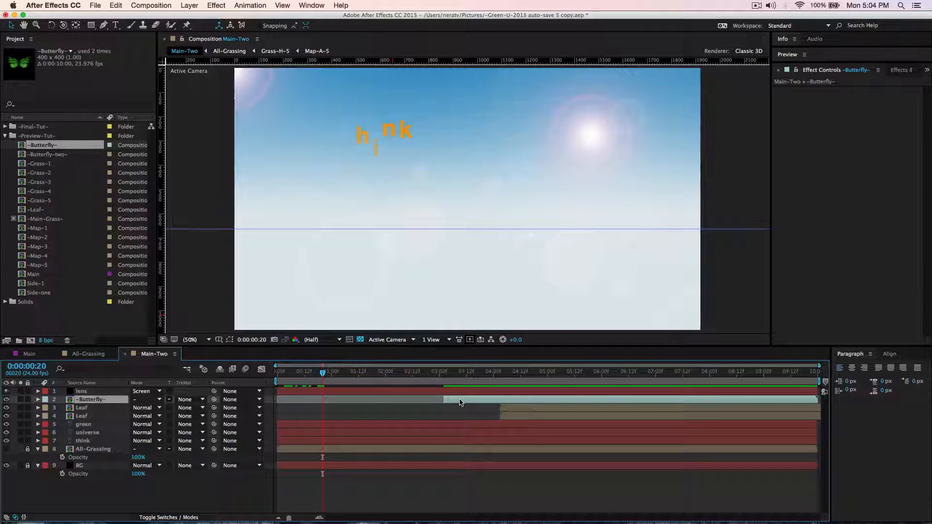
key("p")
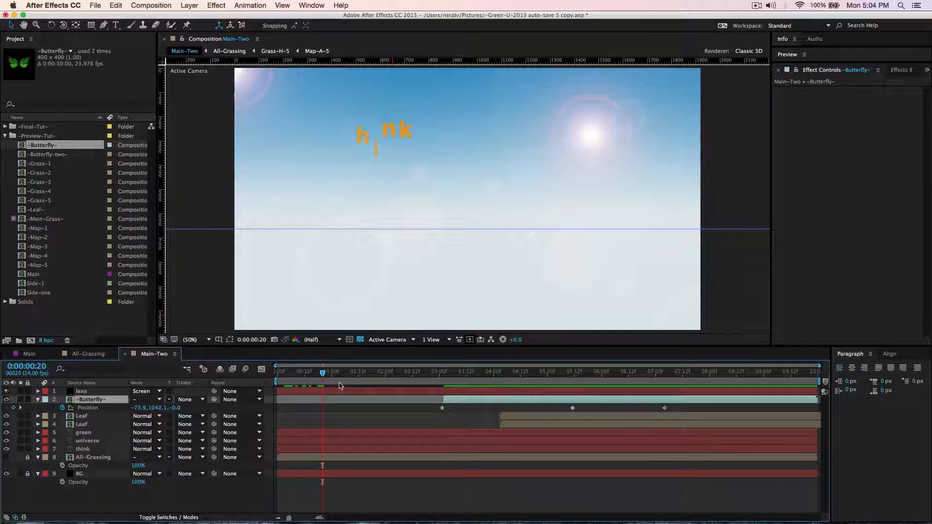
left_click_drag(323, 373, 443, 373)
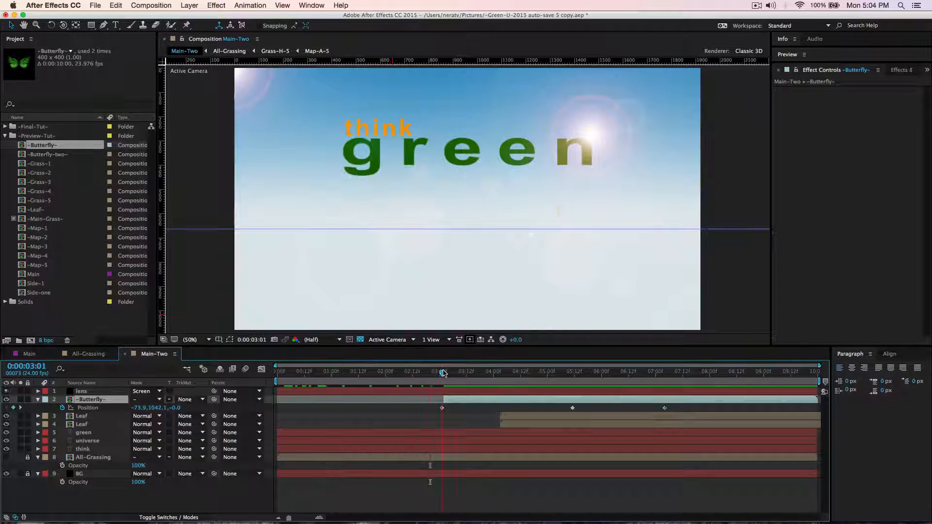
left_click(441, 408)
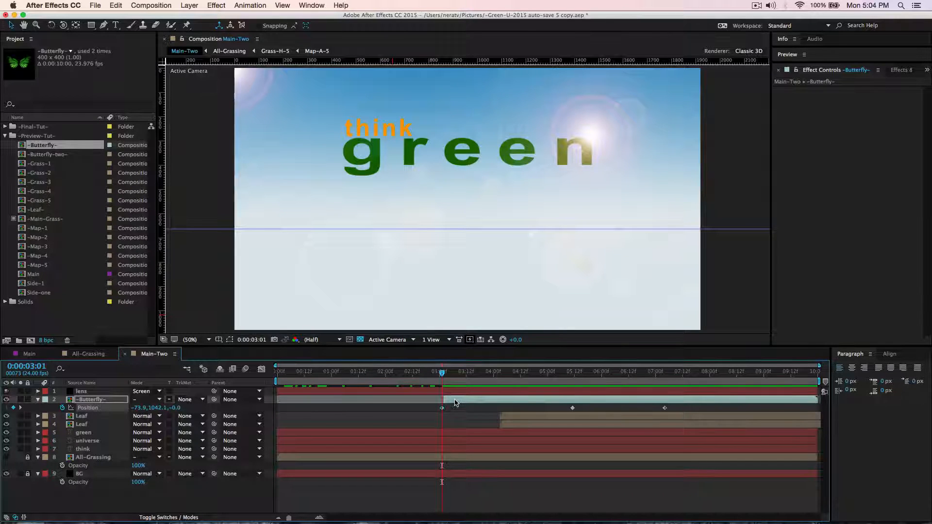
left_click(230, 315)
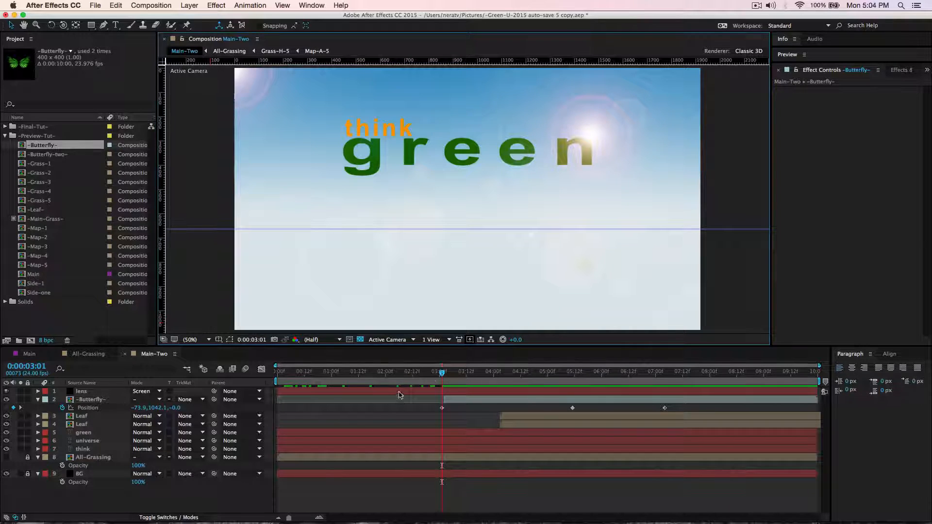
Make the All-Grassing layer visible and review the composition at 0:00:06:03 and 0:00:08:22.
left_click_drag(442, 374, 522, 386)
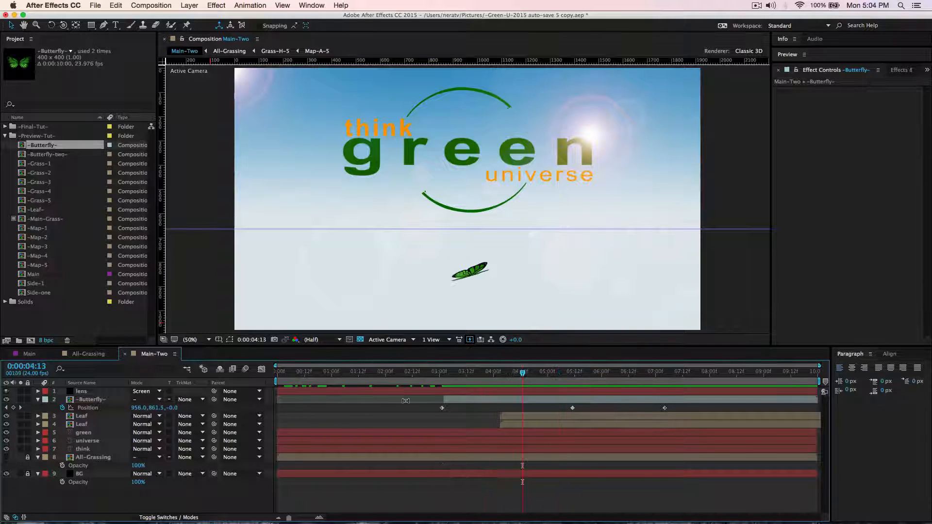
left_click(7, 458)
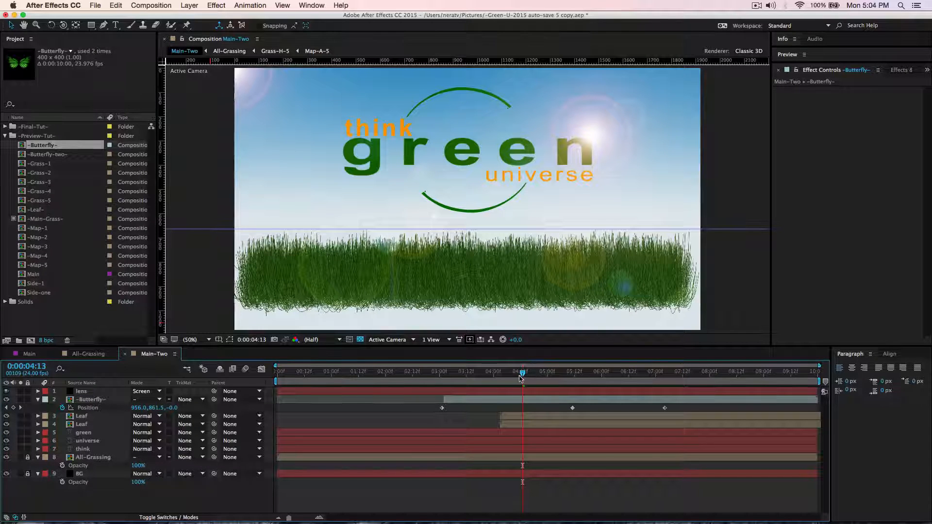
left_click_drag(520, 377, 608, 378)
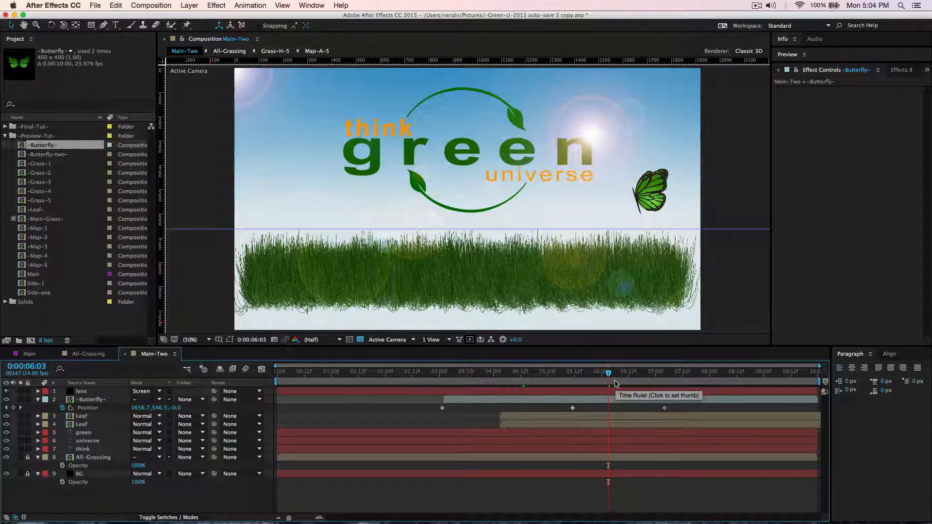
left_click(760, 373)
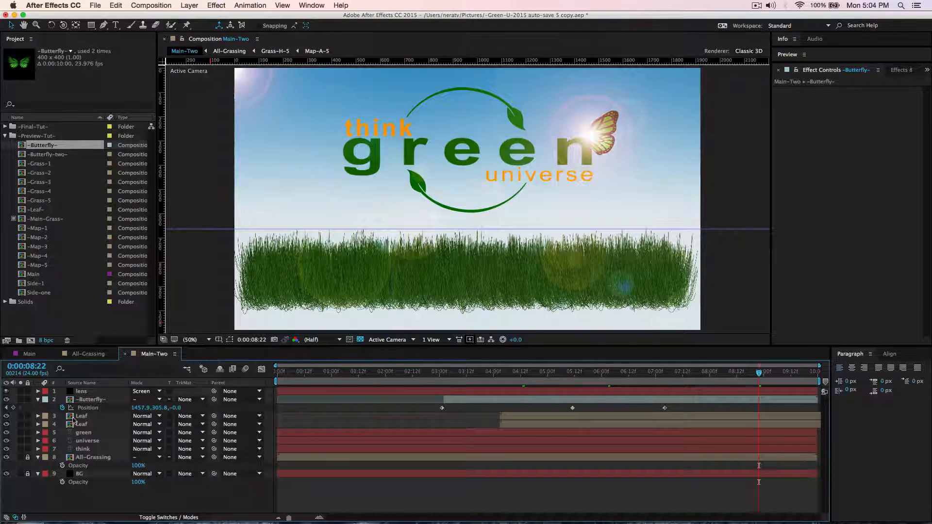
Collapse the butterfly layer's properties and solo the "green" text layer together with the BG layer.
left_click(38, 400)
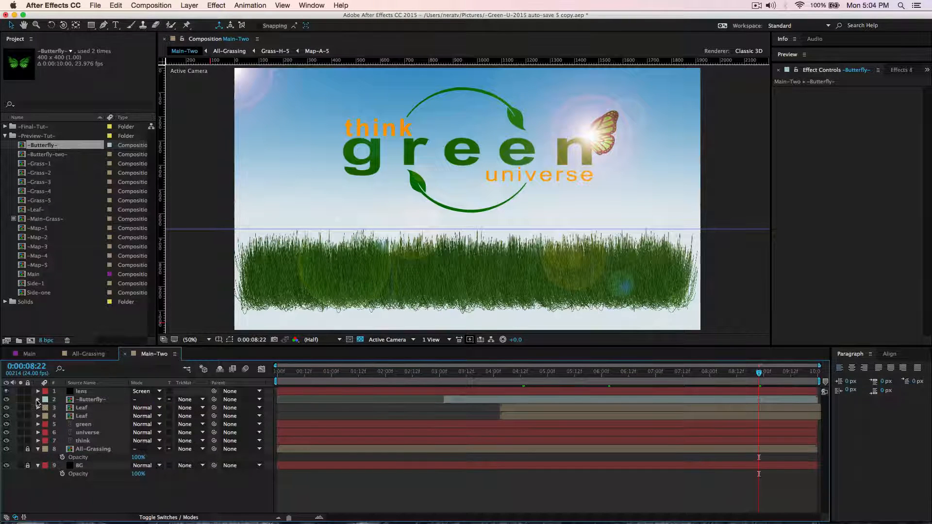
left_click(83, 425)
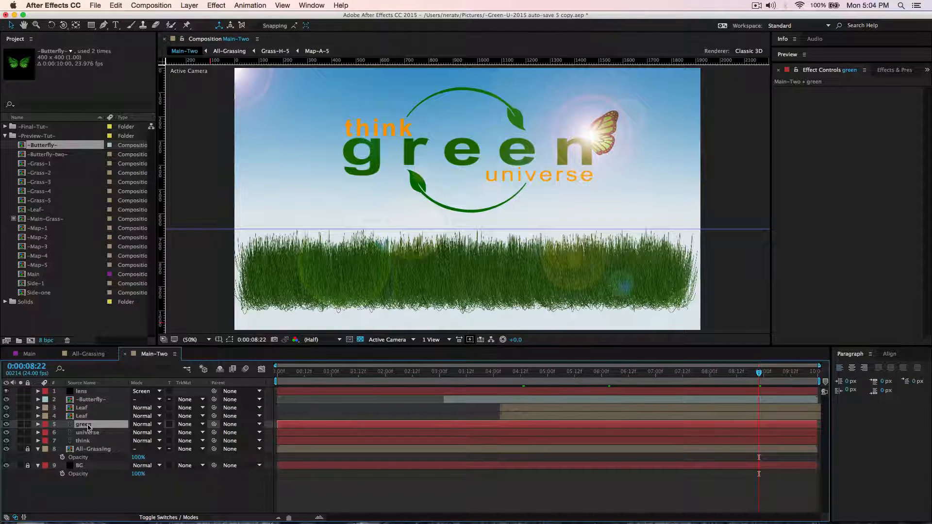
left_click(21, 425)
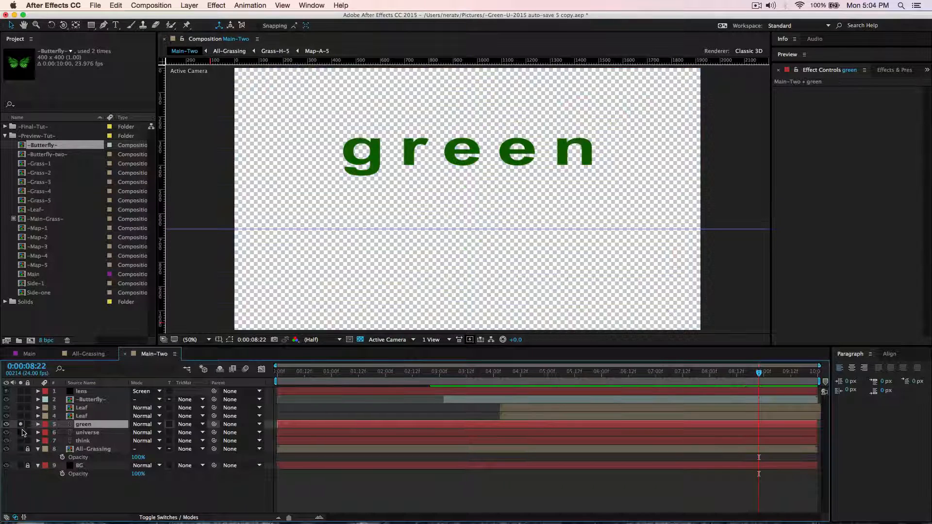
left_click(21, 465)
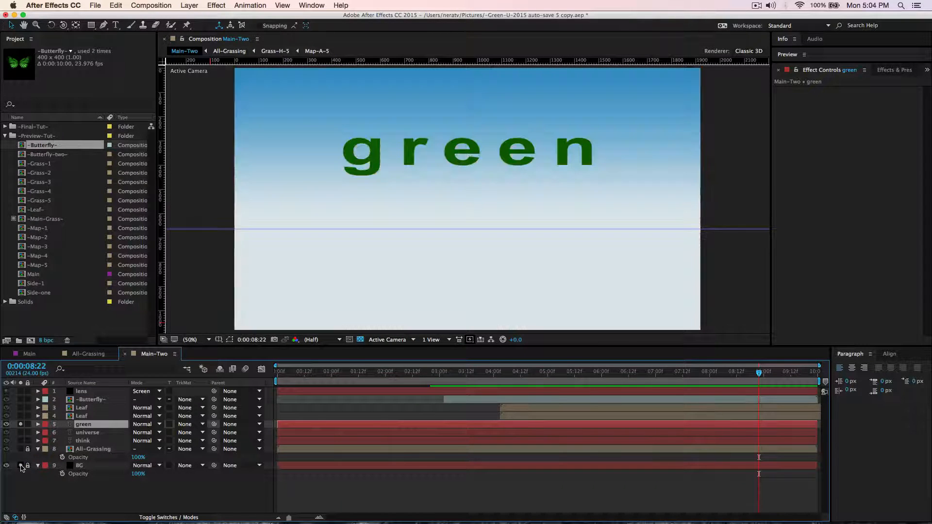
Find the 4-Color Gradient effect by searching for "gradient" and apply it to the "green" text layer.
left_click(892, 71)
left_click(780, 84)
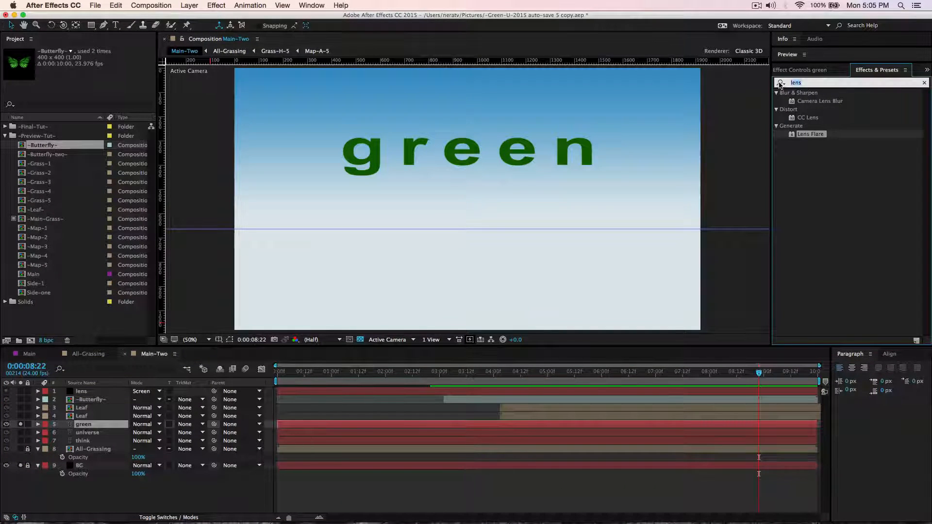
type("gradient")
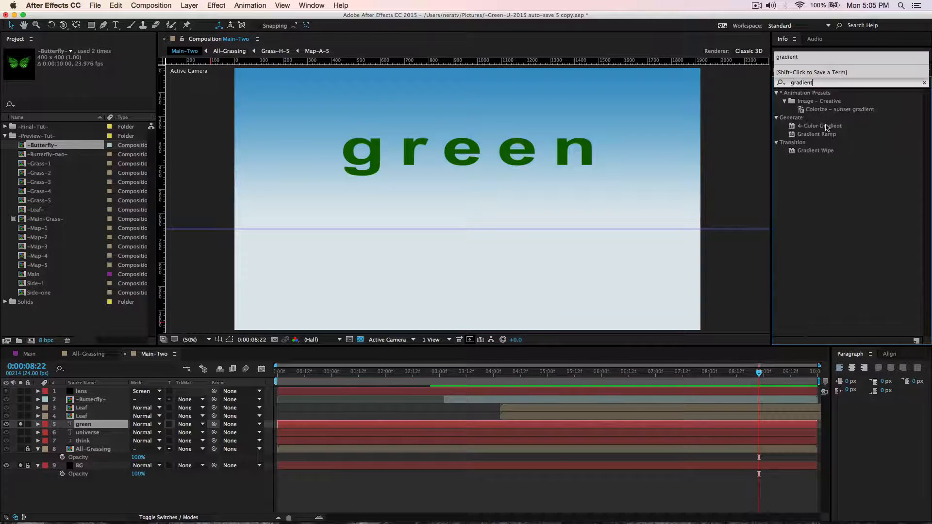
left_click(827, 126)
left_click_drag(528, 143, 537, 138)
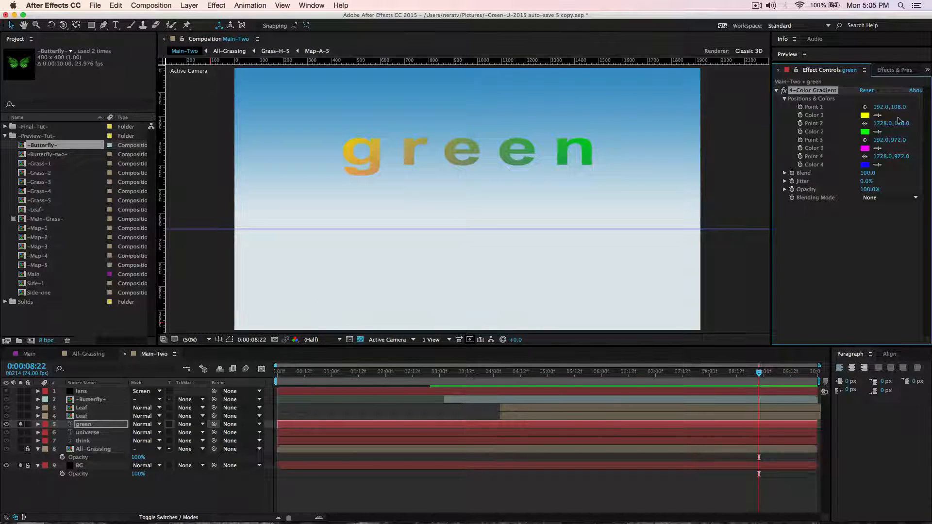
Set the gradient's Color 1 to dark green 165B03 and its Color 3 to green 078002.
left_click(865, 115)
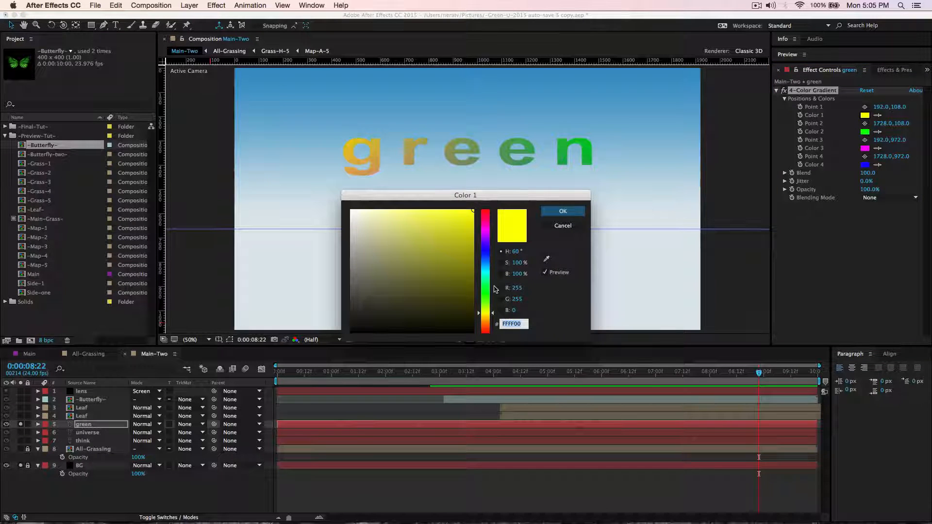
left_click(485, 296)
left_click(469, 289)
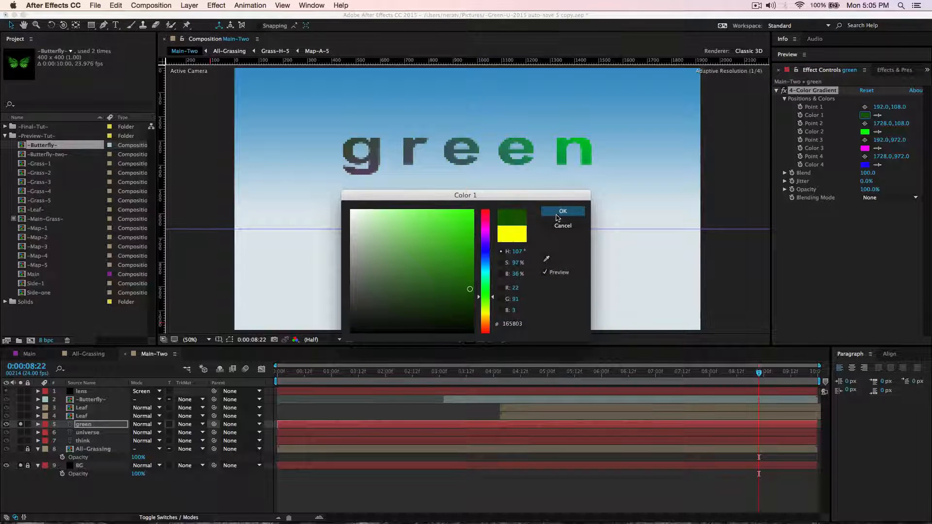
left_click(558, 211)
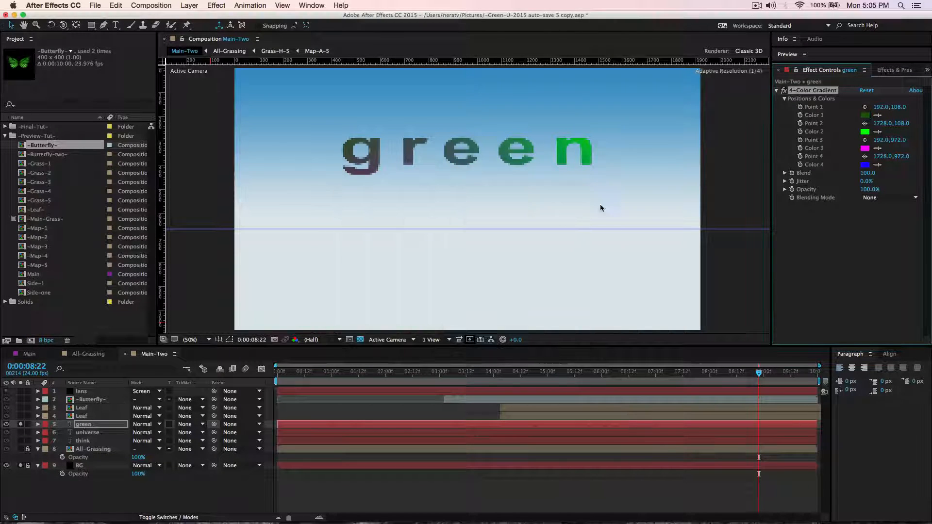
left_click(863, 149)
left_click(485, 294)
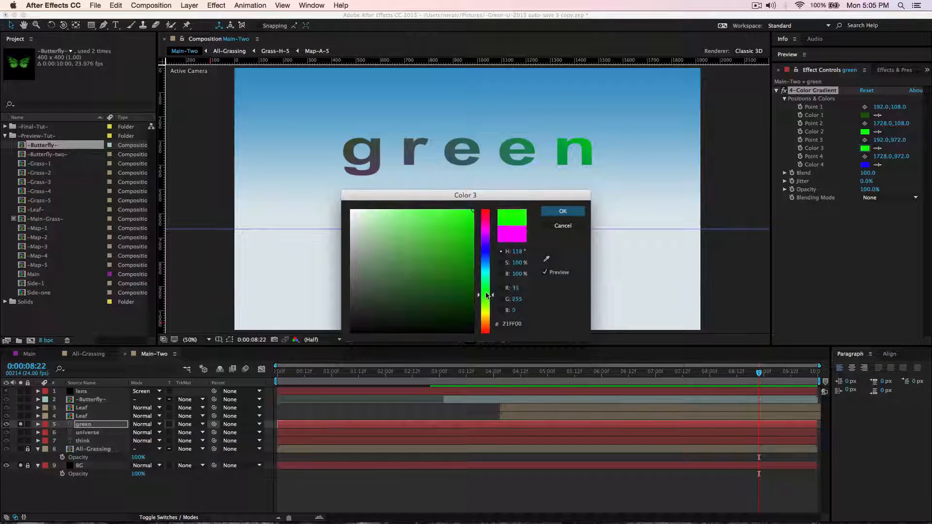
left_click(474, 278)
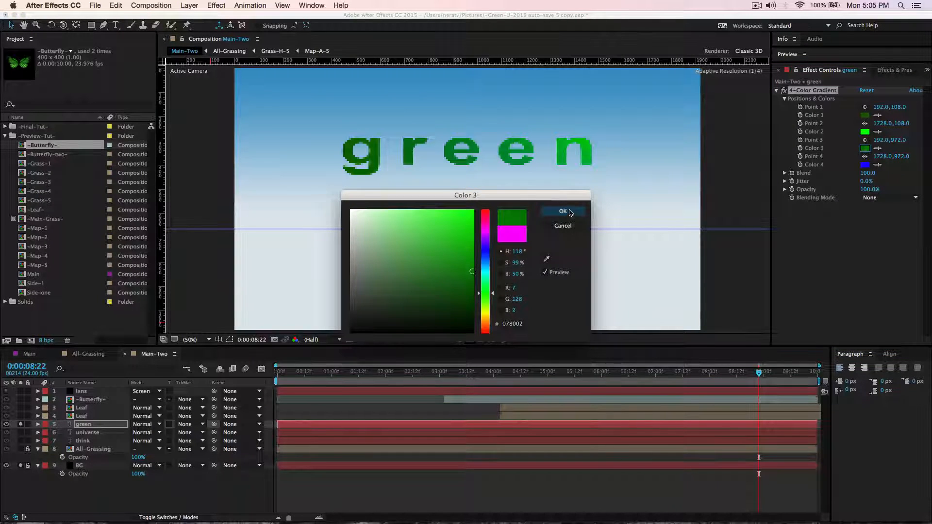
left_click(559, 212)
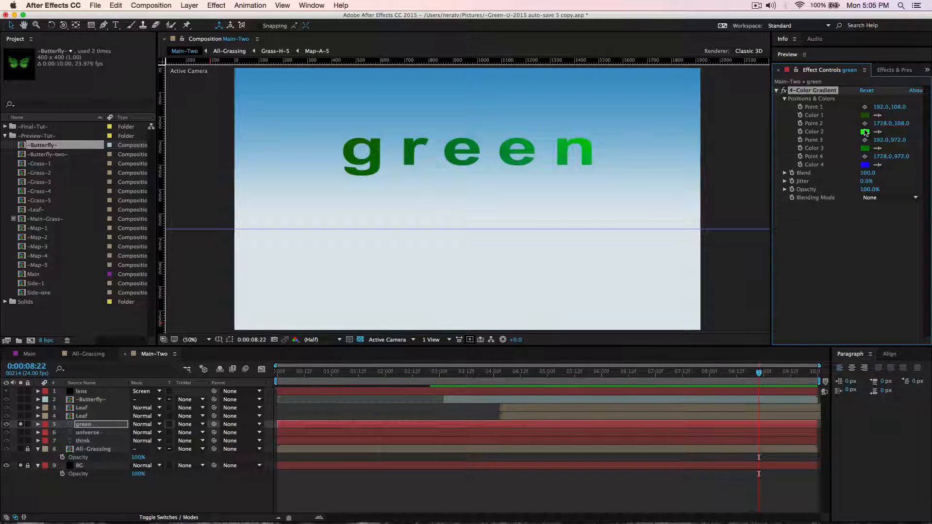
Set the gradient's Color 2 to dark green 037303 and its Color 4 to green 097D03.
left_click(864, 132)
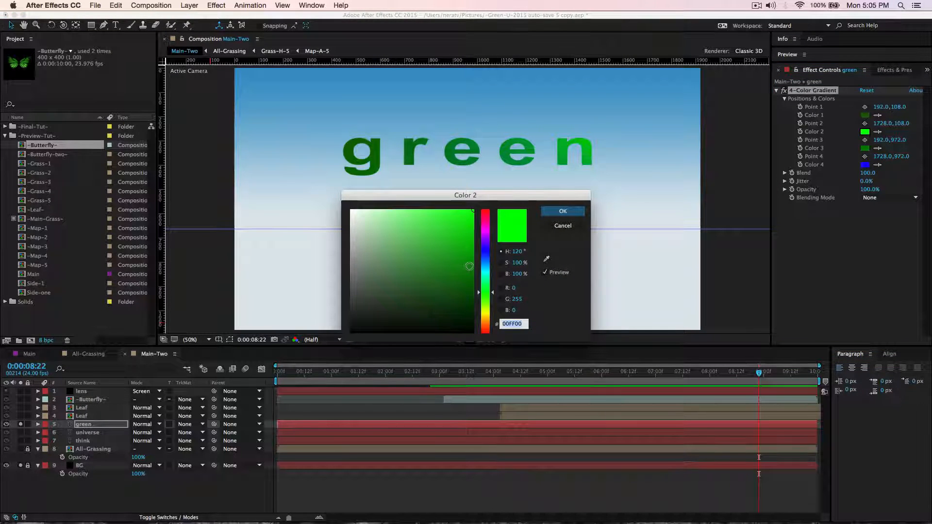
left_click(469, 277)
left_click(562, 211)
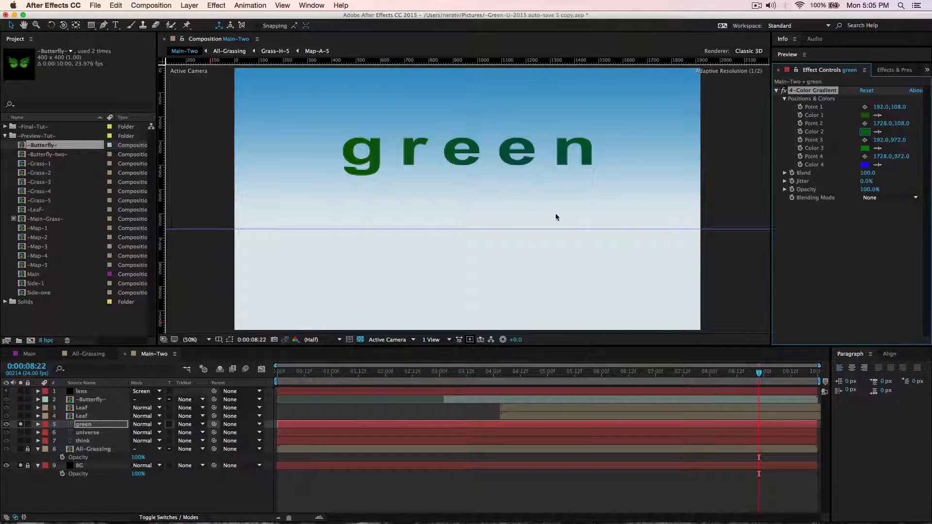
left_click(865, 165)
left_click(483, 295)
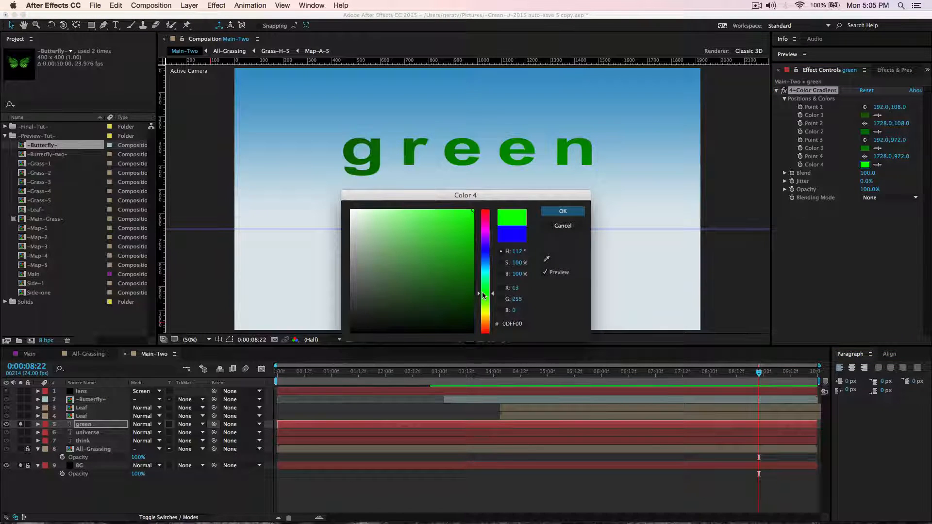
left_click(472, 273)
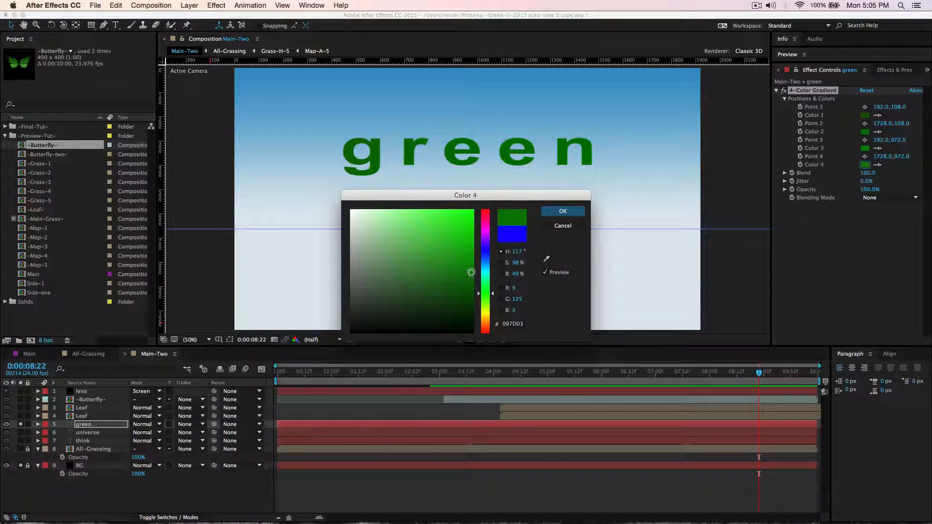
left_click(563, 211)
Place gradient Point 4 at 1438, 356 and Point 3 at 1350, 296, both on the letter "n".
left_click(865, 157)
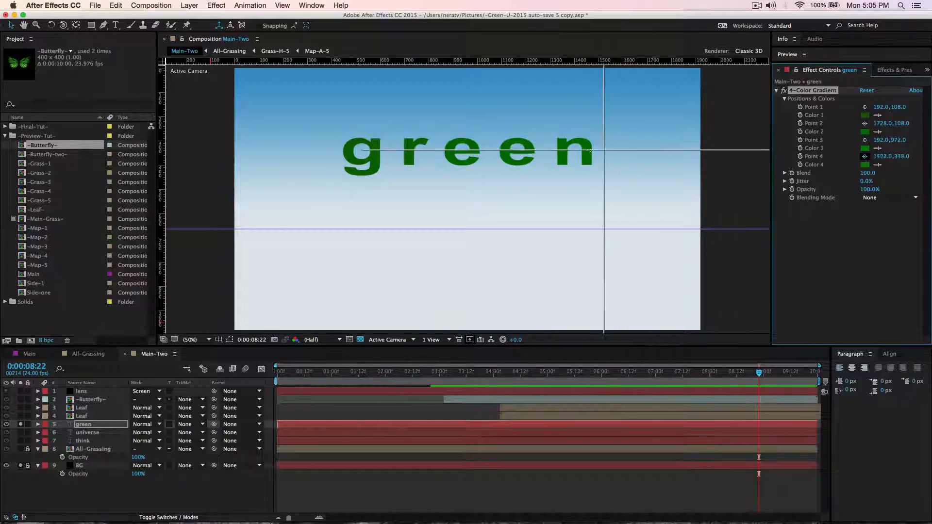
left_click(583, 155)
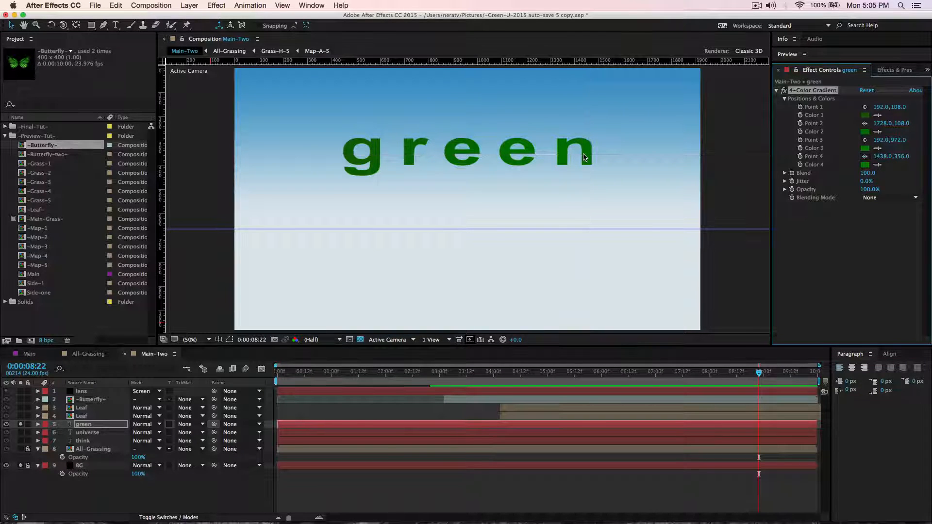
left_click(864, 140)
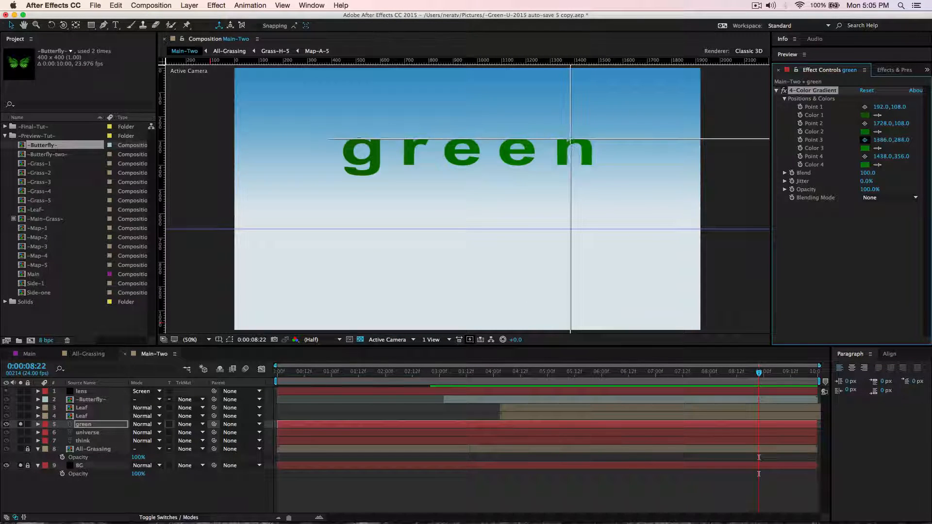
left_click(562, 140)
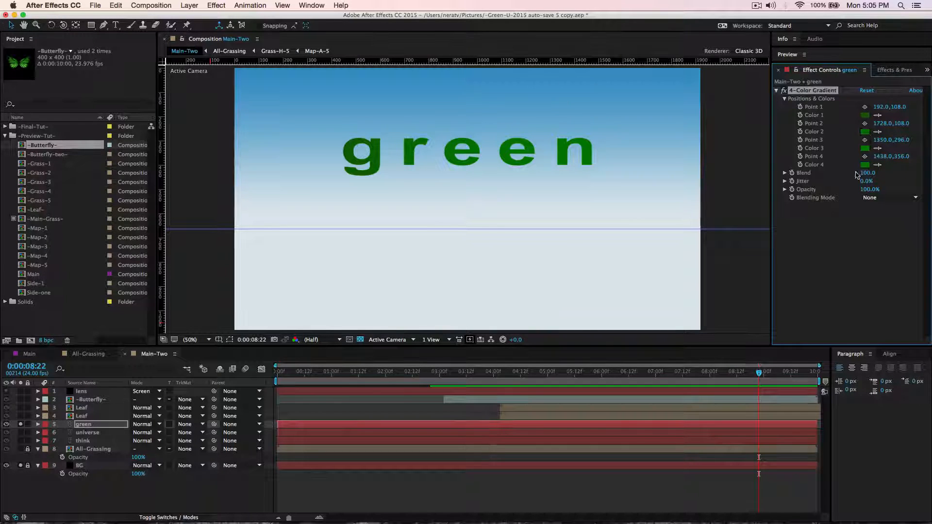
Place gradient Point 1 at 474, 286 and Point 2 at 586, 414, both on the letter "g".
left_click(864, 106)
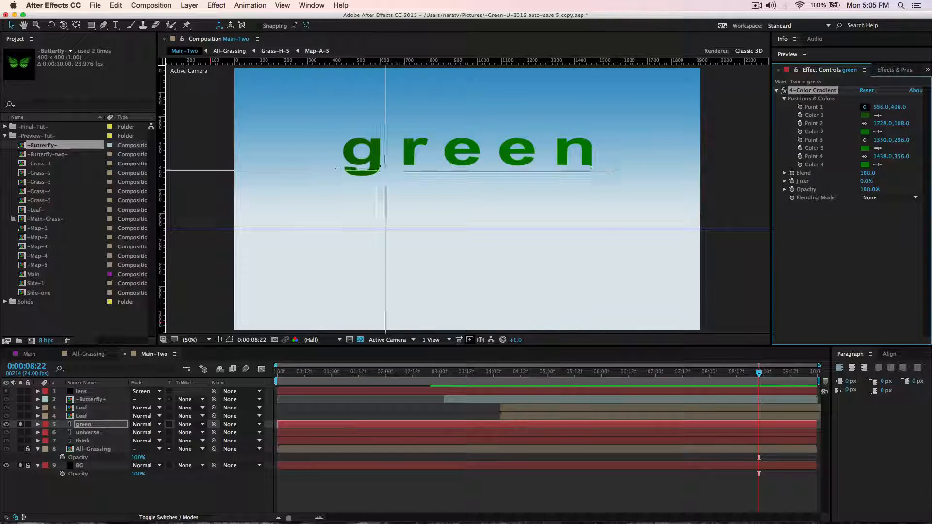
left_click(349, 139)
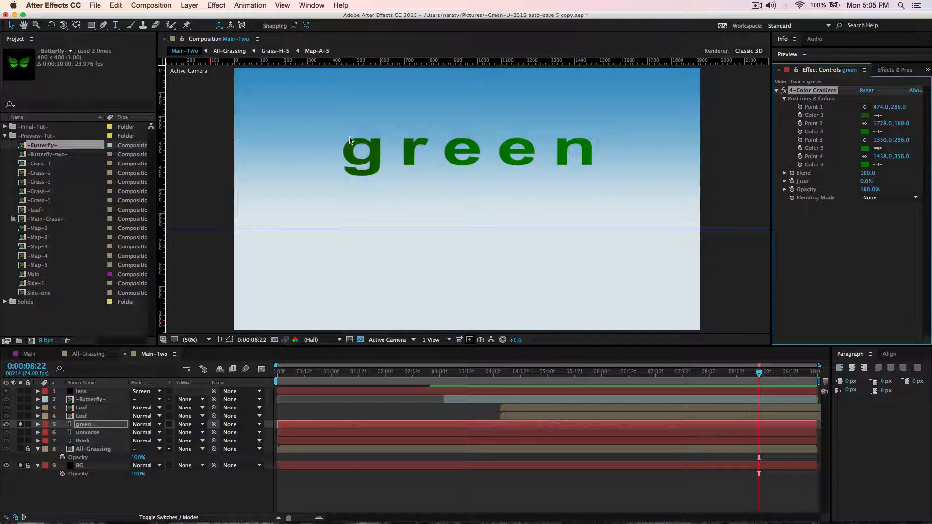
left_click(864, 123)
left_click(377, 168)
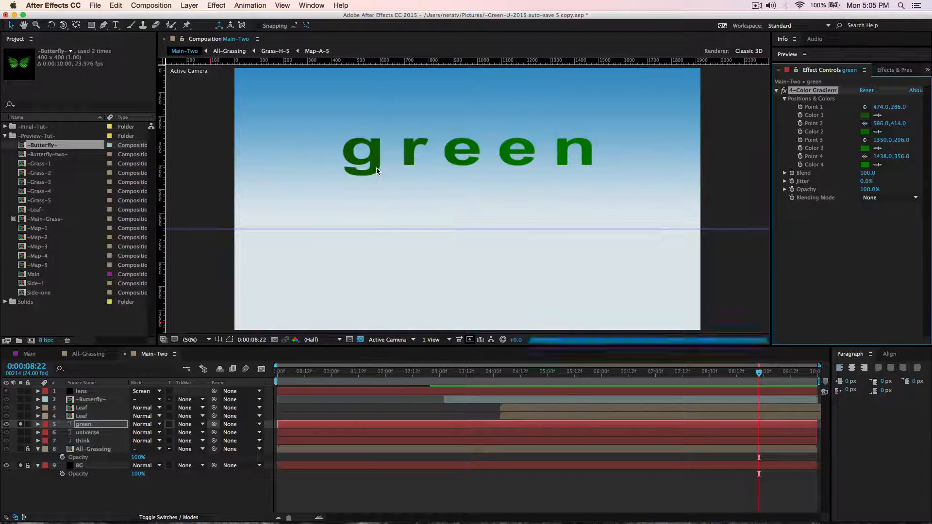
Change the gradient's Color 2 to a slightly brighter green.
left_click(865, 132)
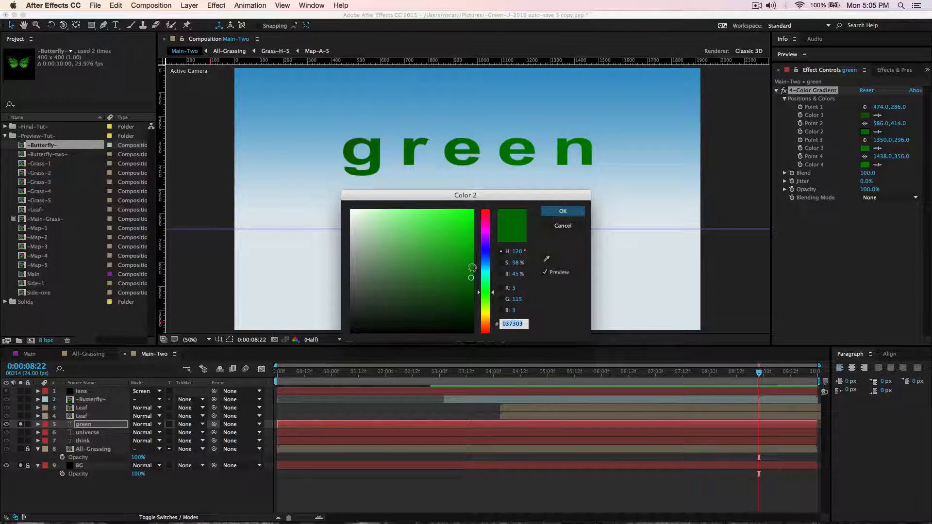
left_click_drag(471, 267, 471, 263)
left_click(563, 211)
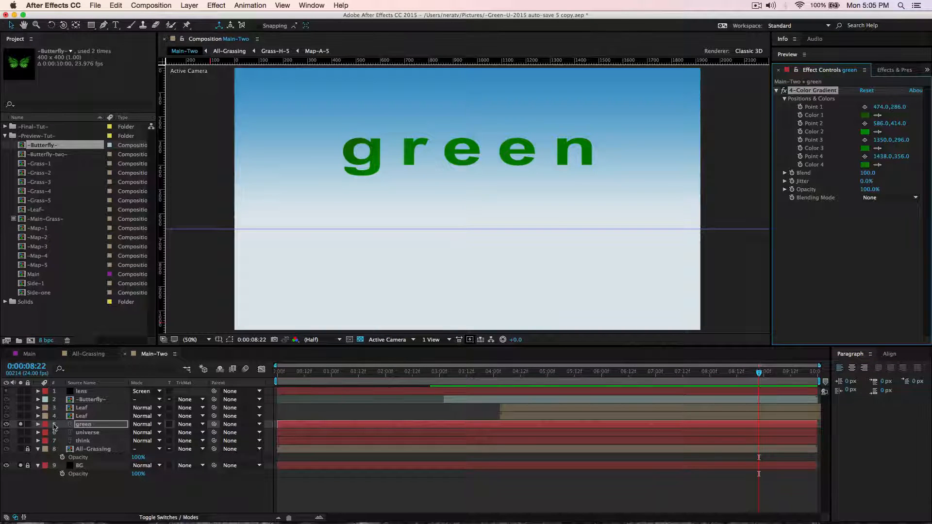
Turn off solo for the "green" and BG layers and move the current time to 0:00:07:05.
left_click(20, 425)
left_click(20, 466)
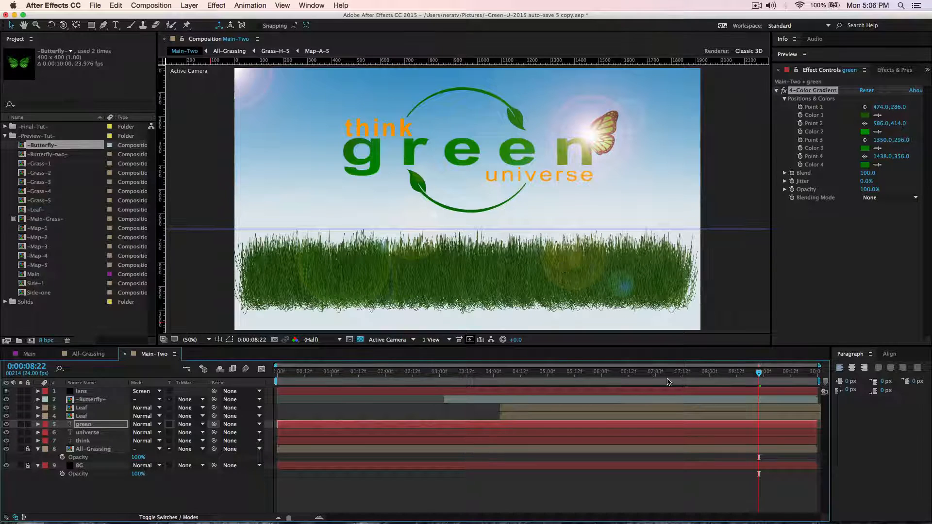
left_click_drag(650, 374, 667, 374)
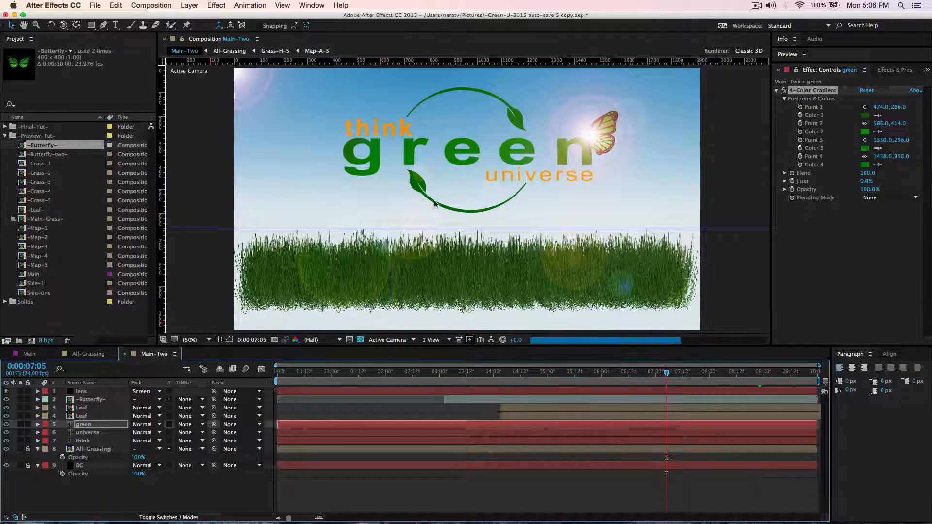
Examine the title, leaves and grass of Main-Two at 100% in the maximized composition view, and restore the layout.
left_click(414, 257)
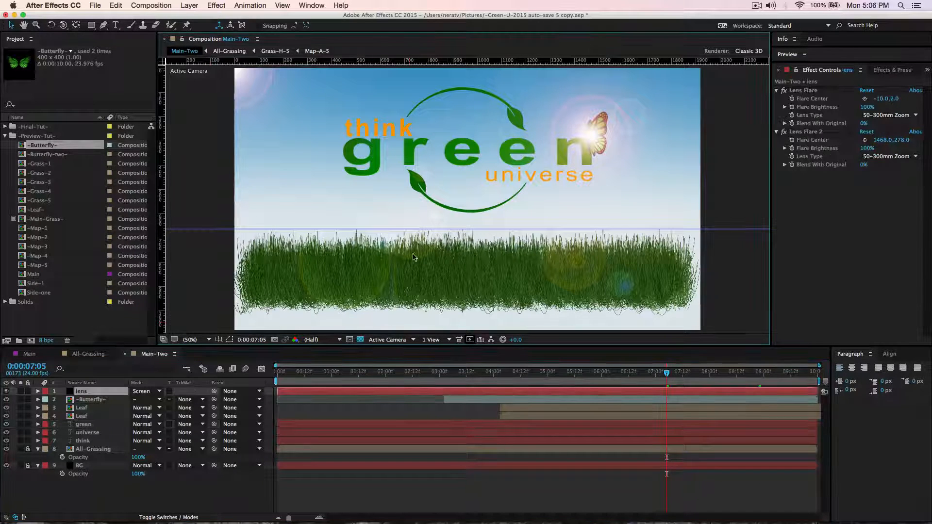
scroll(408, 260, "up", 2)
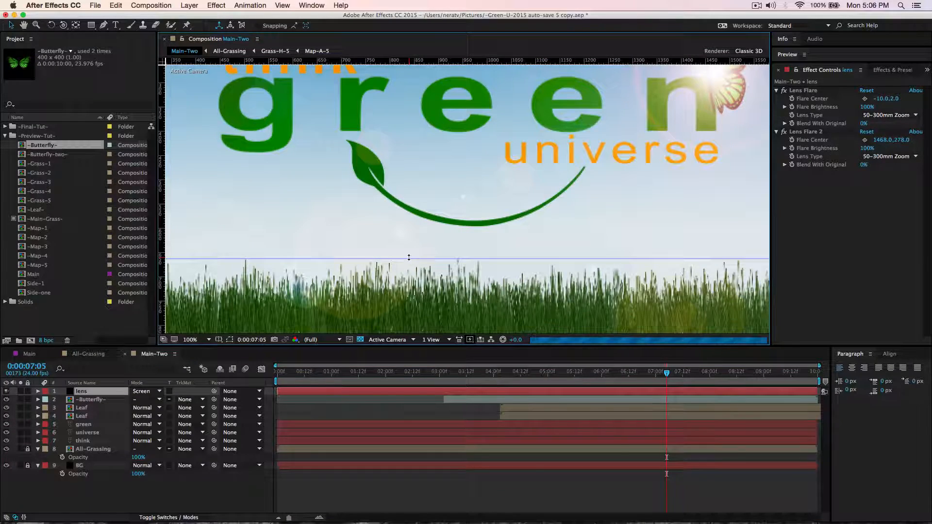
key("grave")
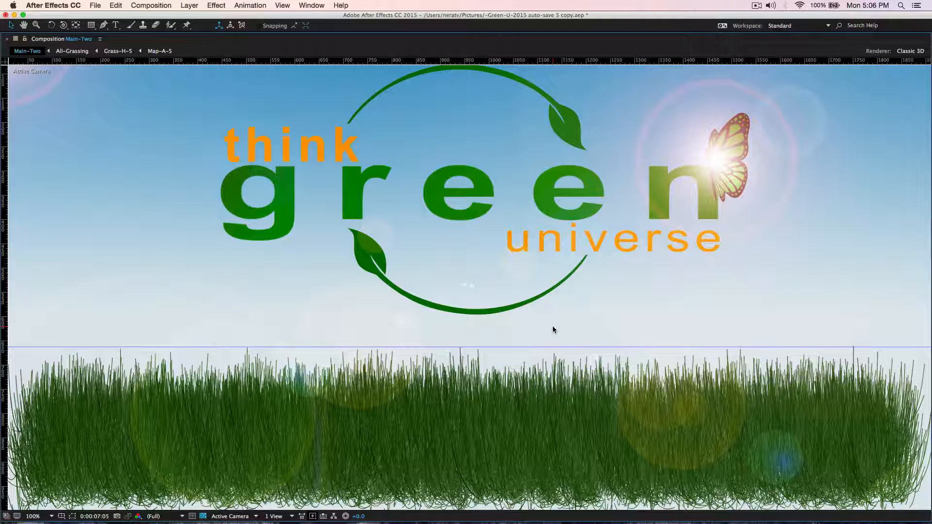
key("grave")
scroll(339, 249, "down", 3)
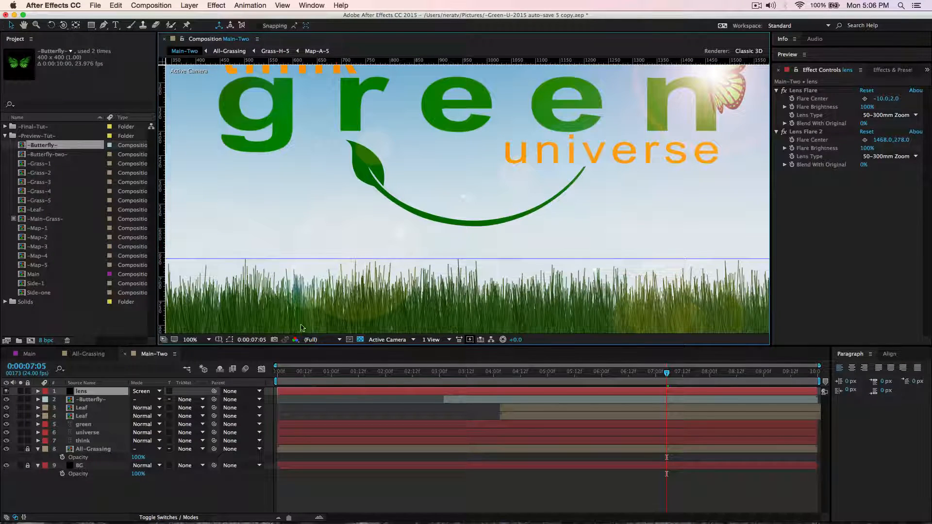
Switch to the Main composition and preview its finished animation, first in the normal layout and again in the maximized view.
left_click(32, 354)
key("space")
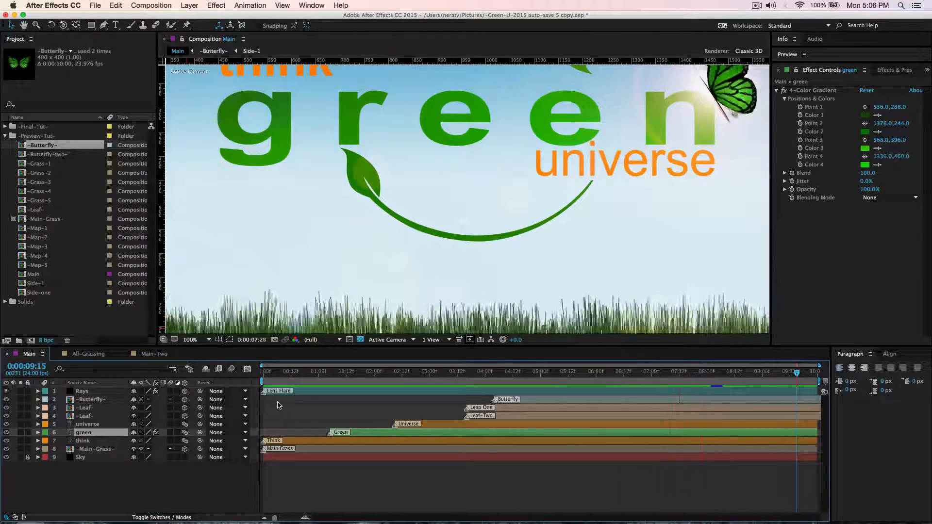
key("space")
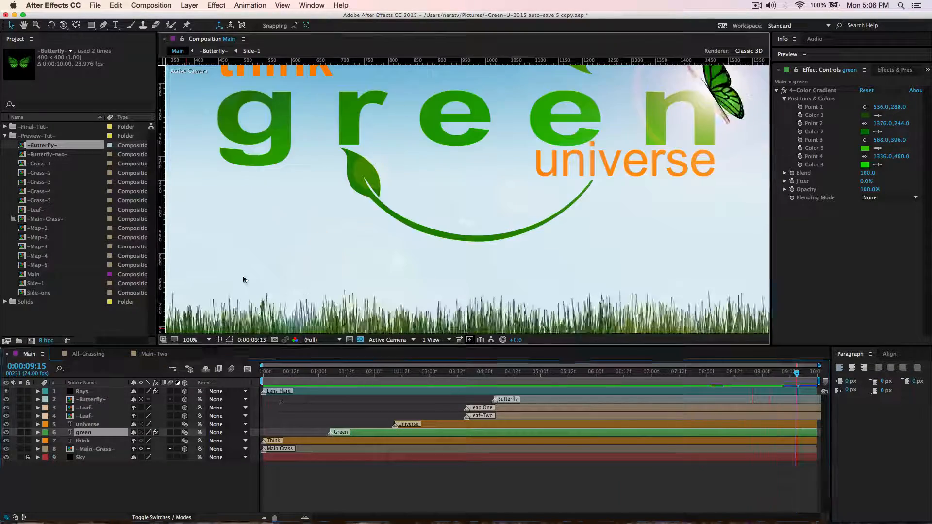
key("grave")
key("space")
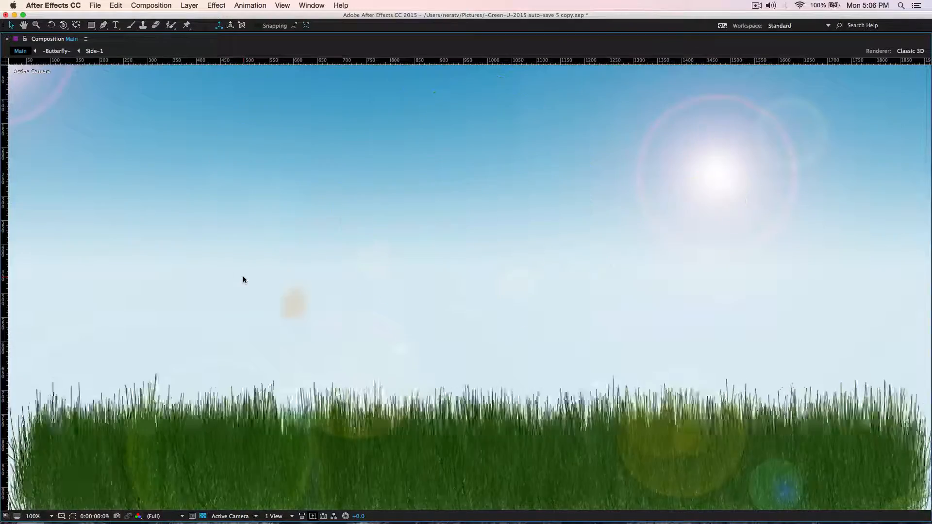